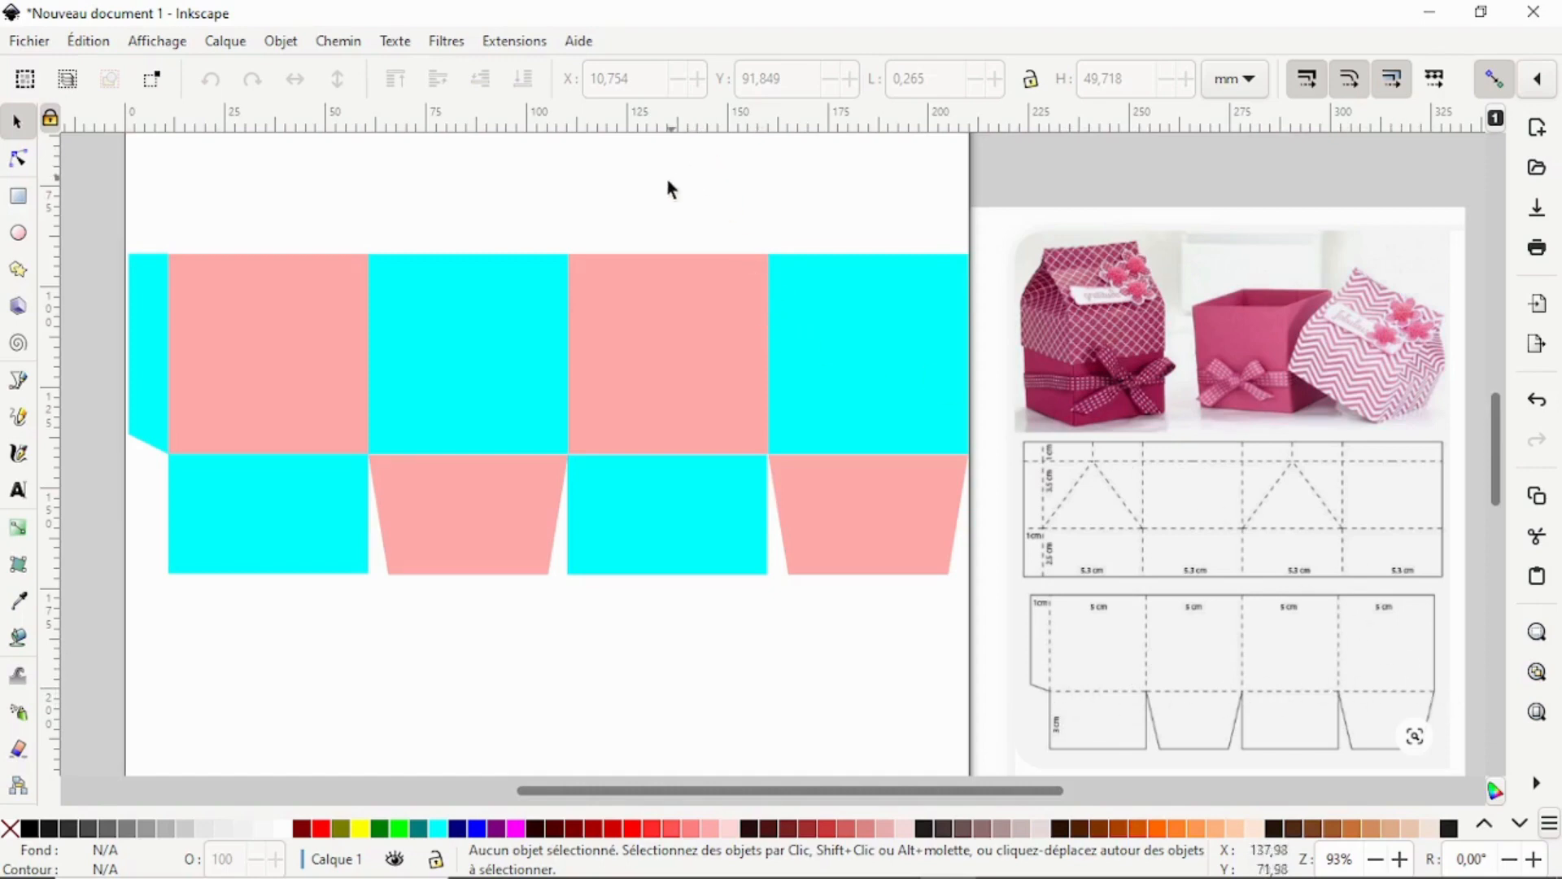
# Draw four straight vertical fold lines with the Pen tool along the boundaries between the side flap and the four upper panels
pyautogui.click(23, 386)
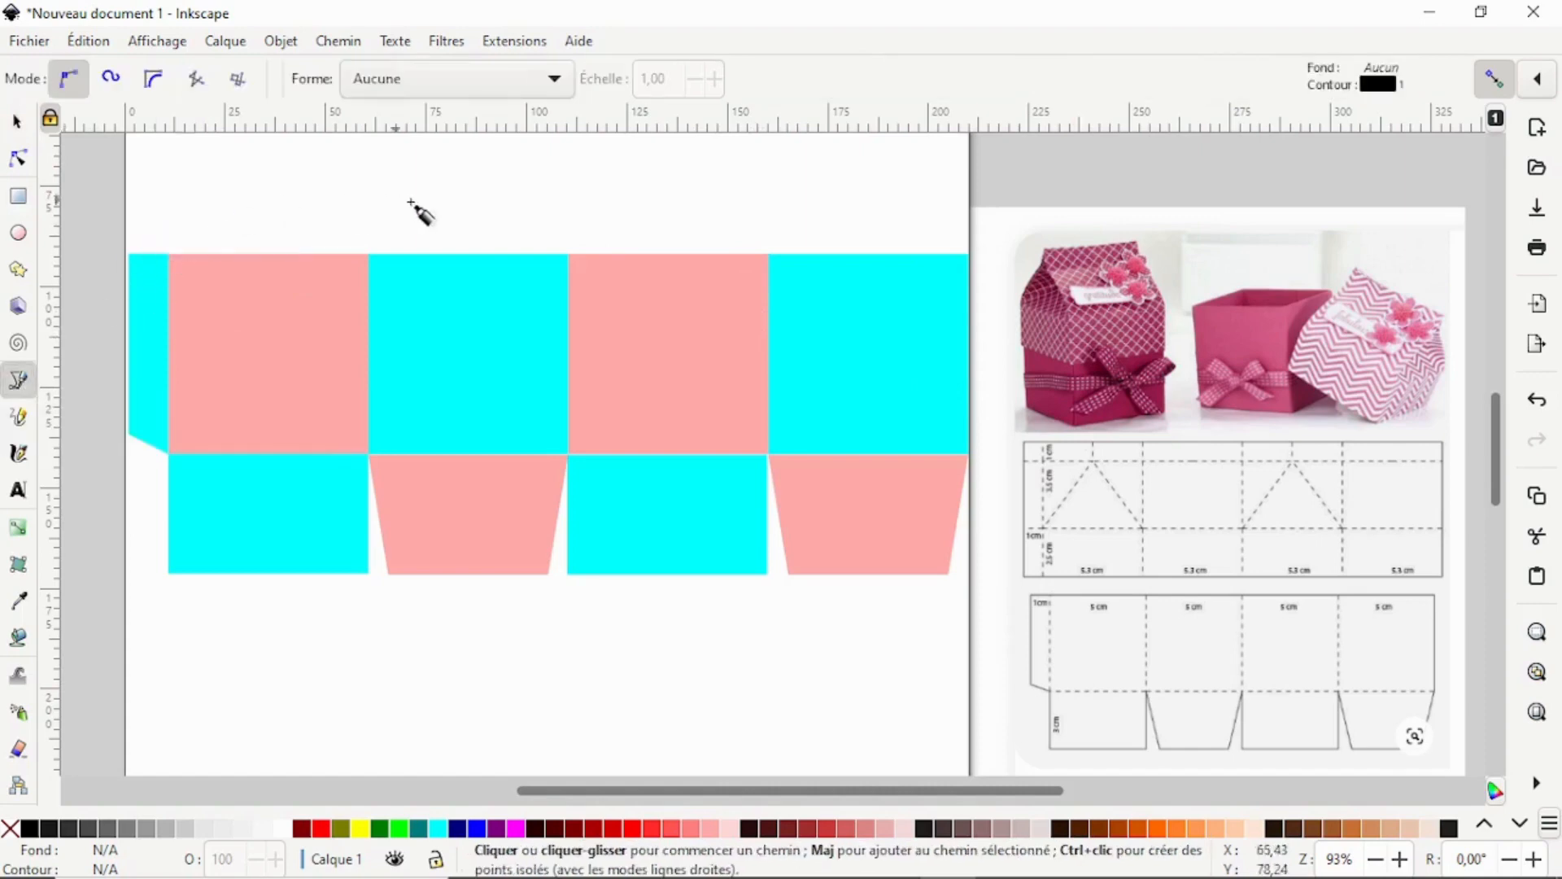
pyautogui.click(169, 259)
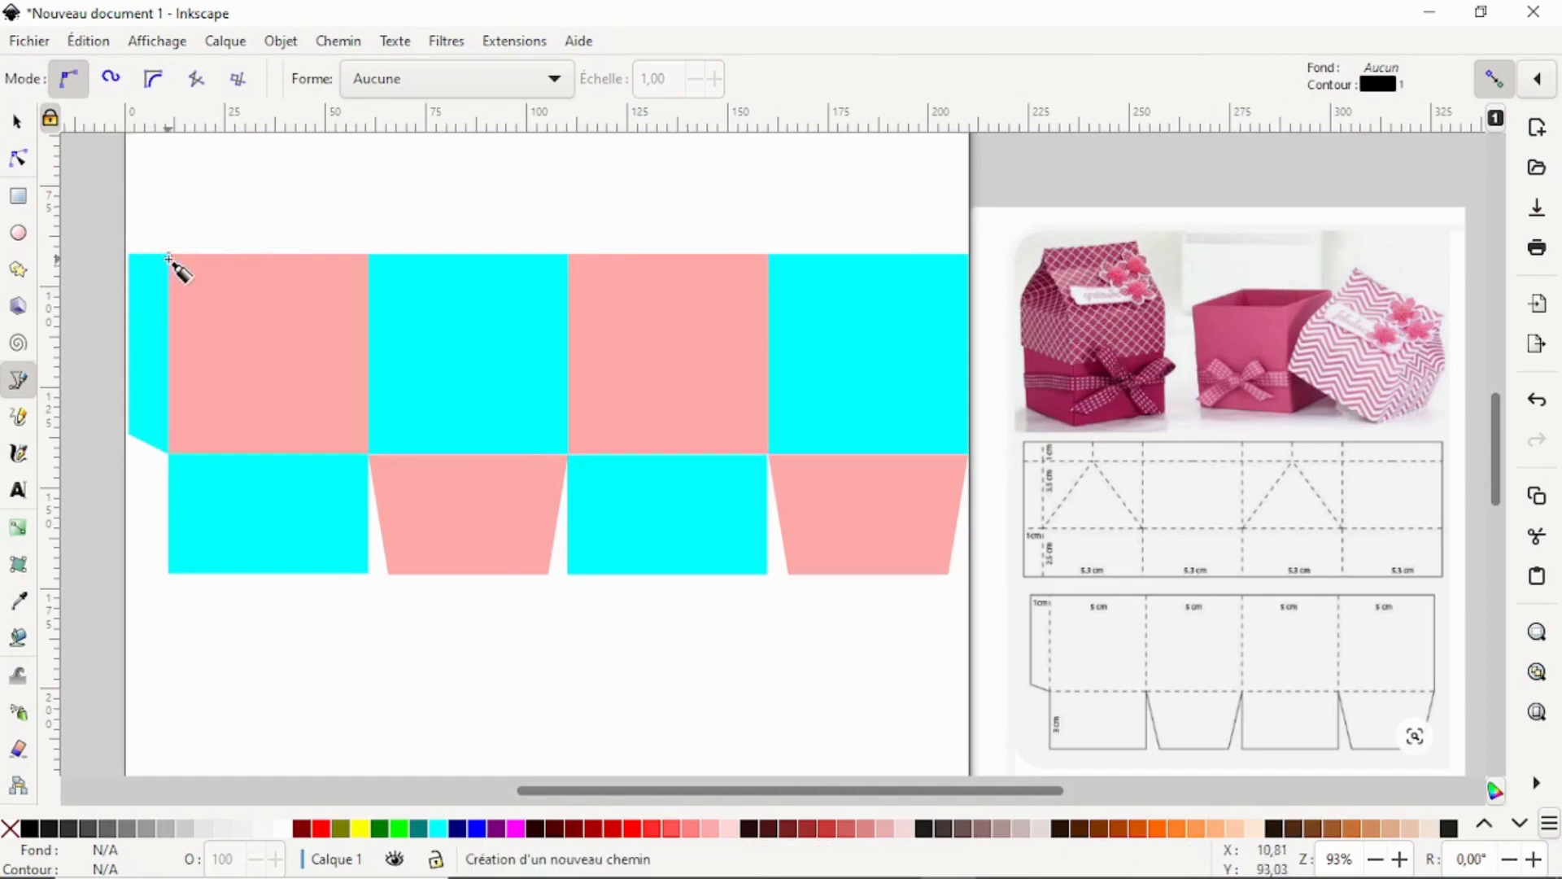
pyautogui.doubleClick(168, 452)
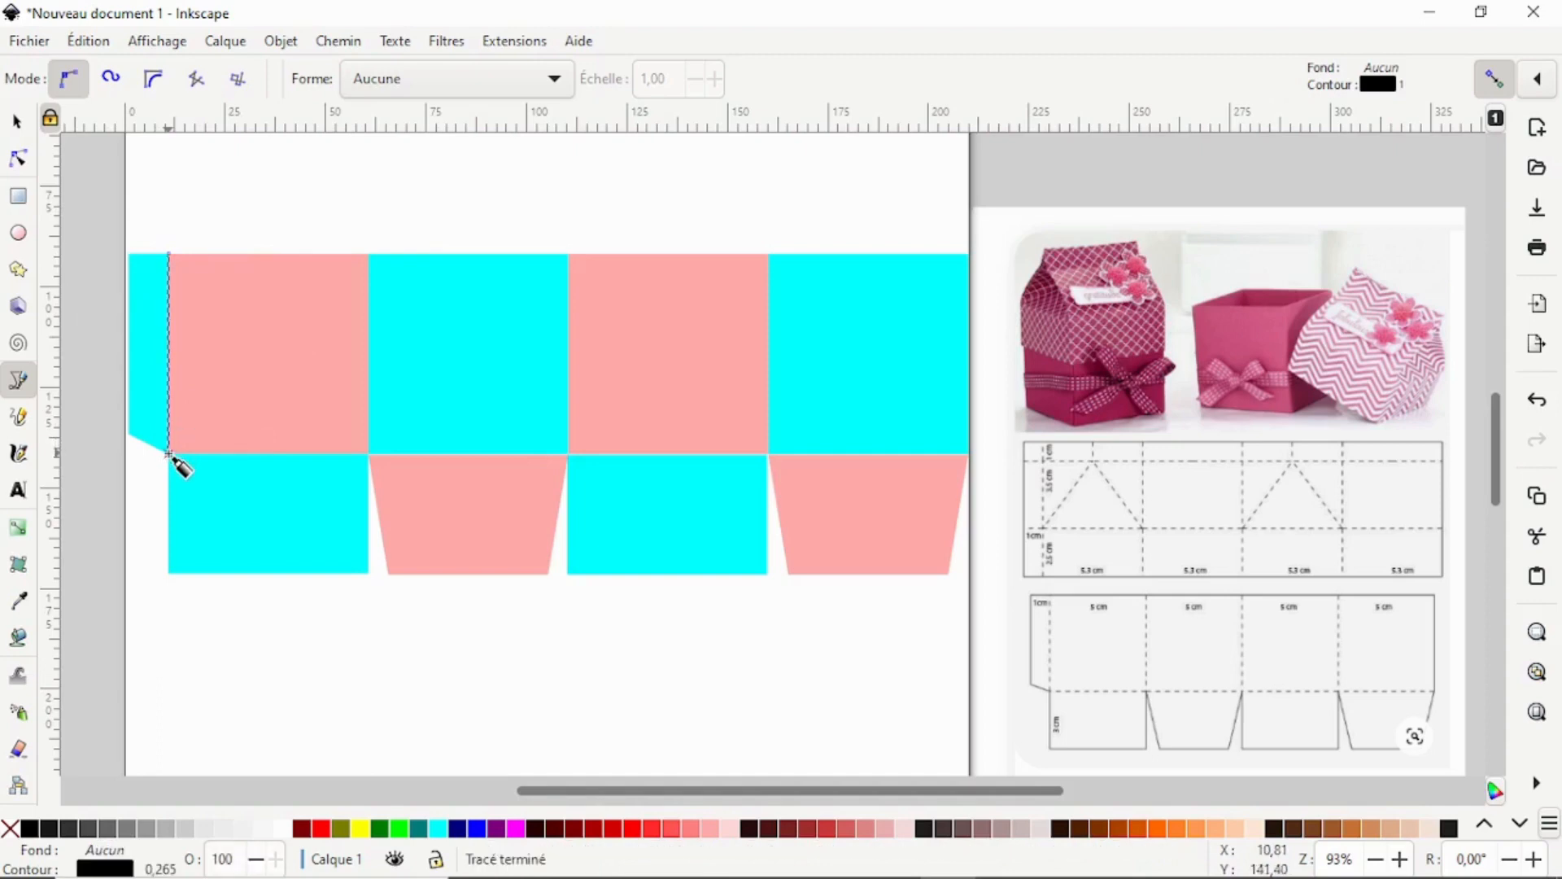
pyautogui.click(369, 257)
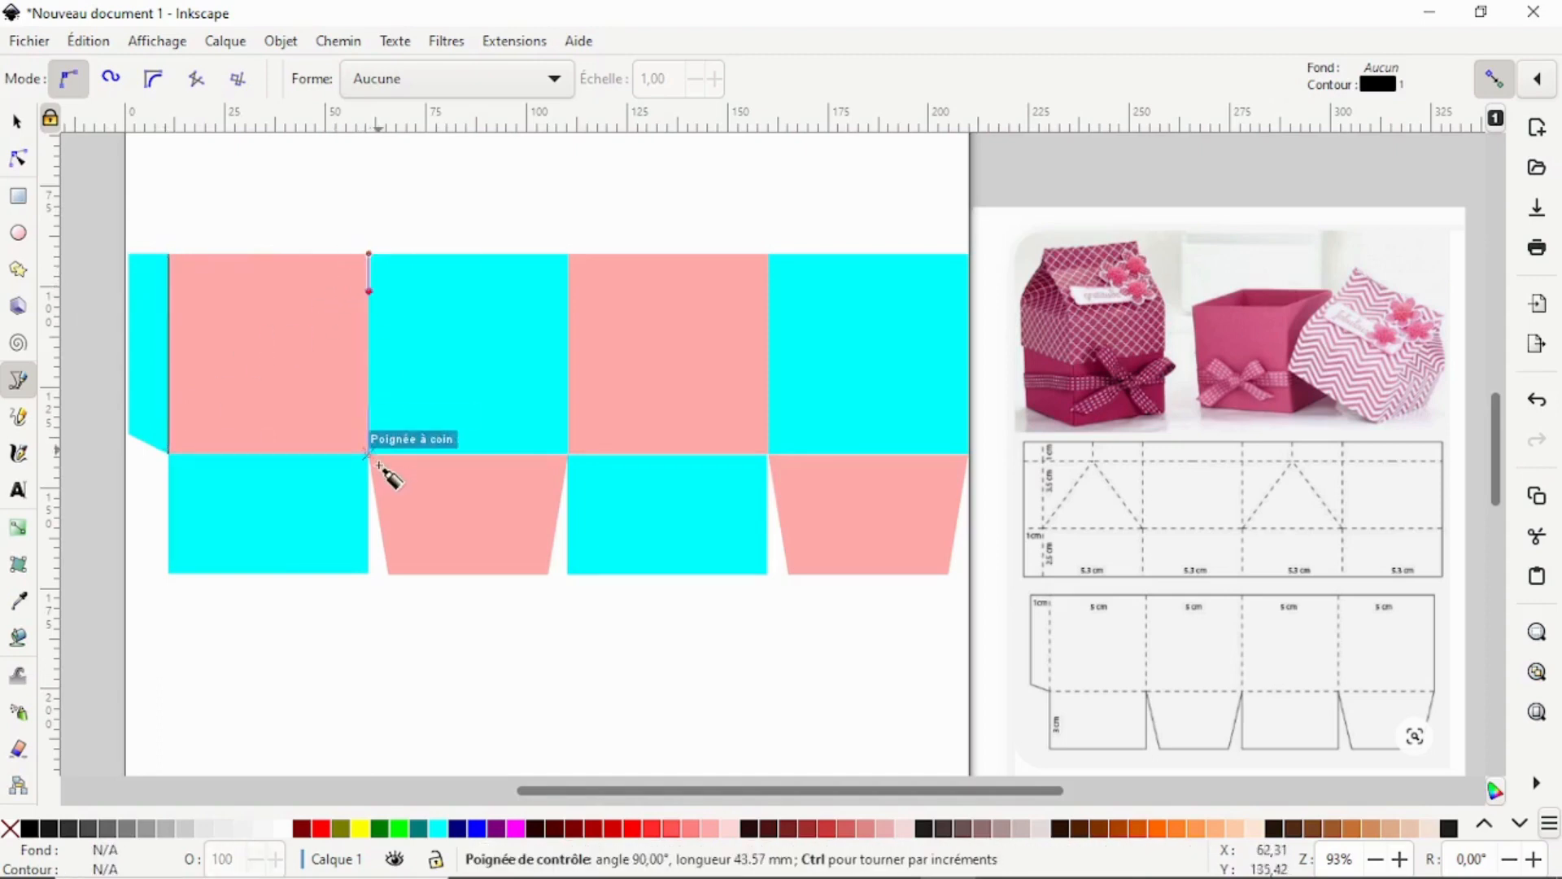
pyautogui.doubleClick(378, 464)
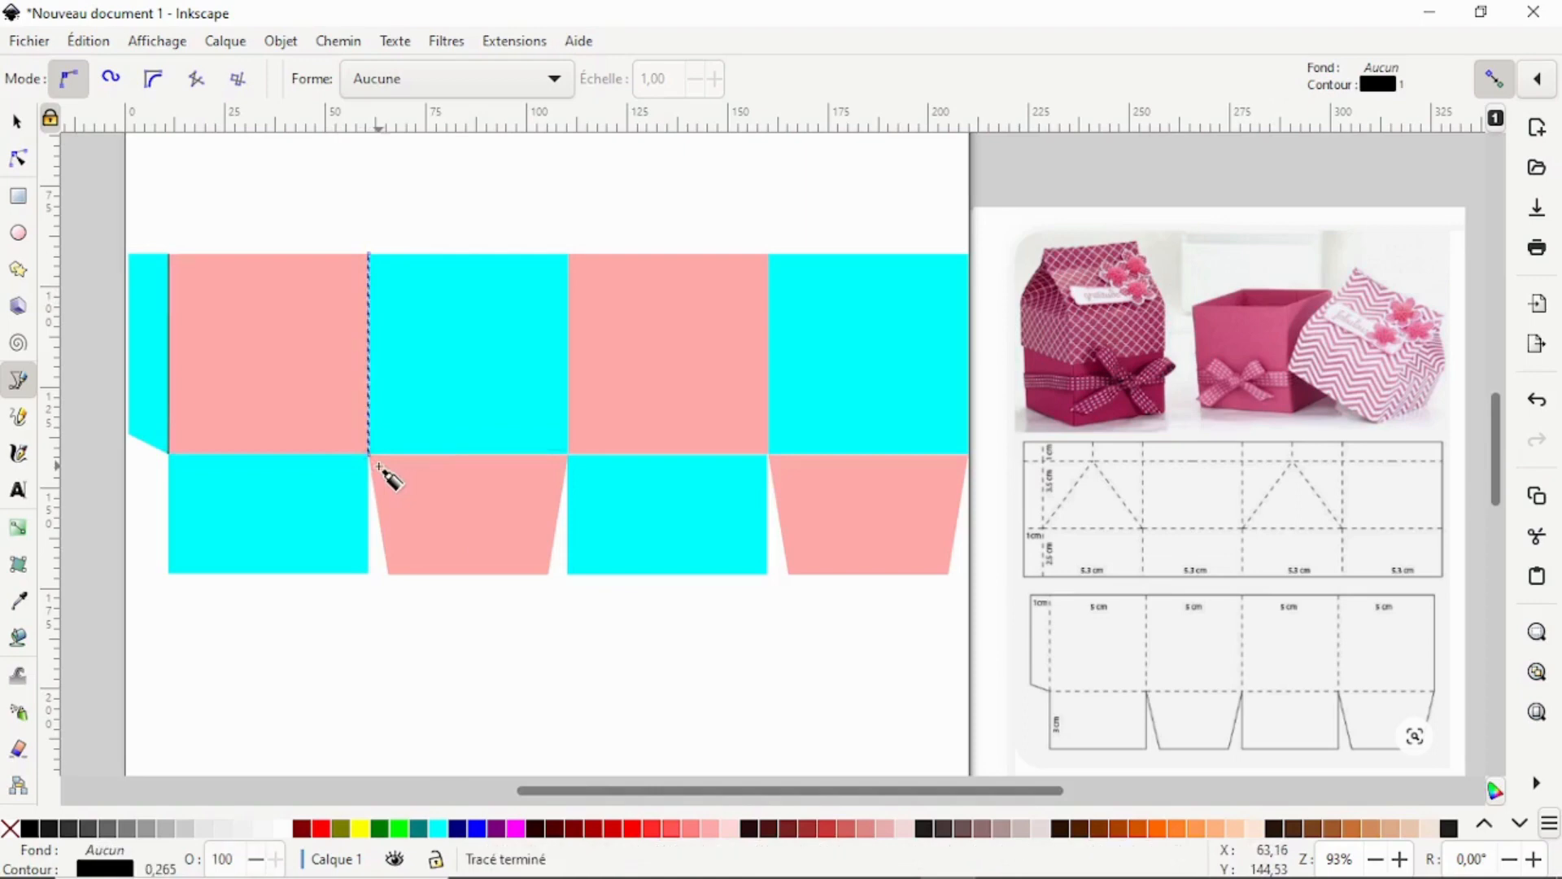
pyautogui.click(569, 256)
pyautogui.doubleClick(570, 456)
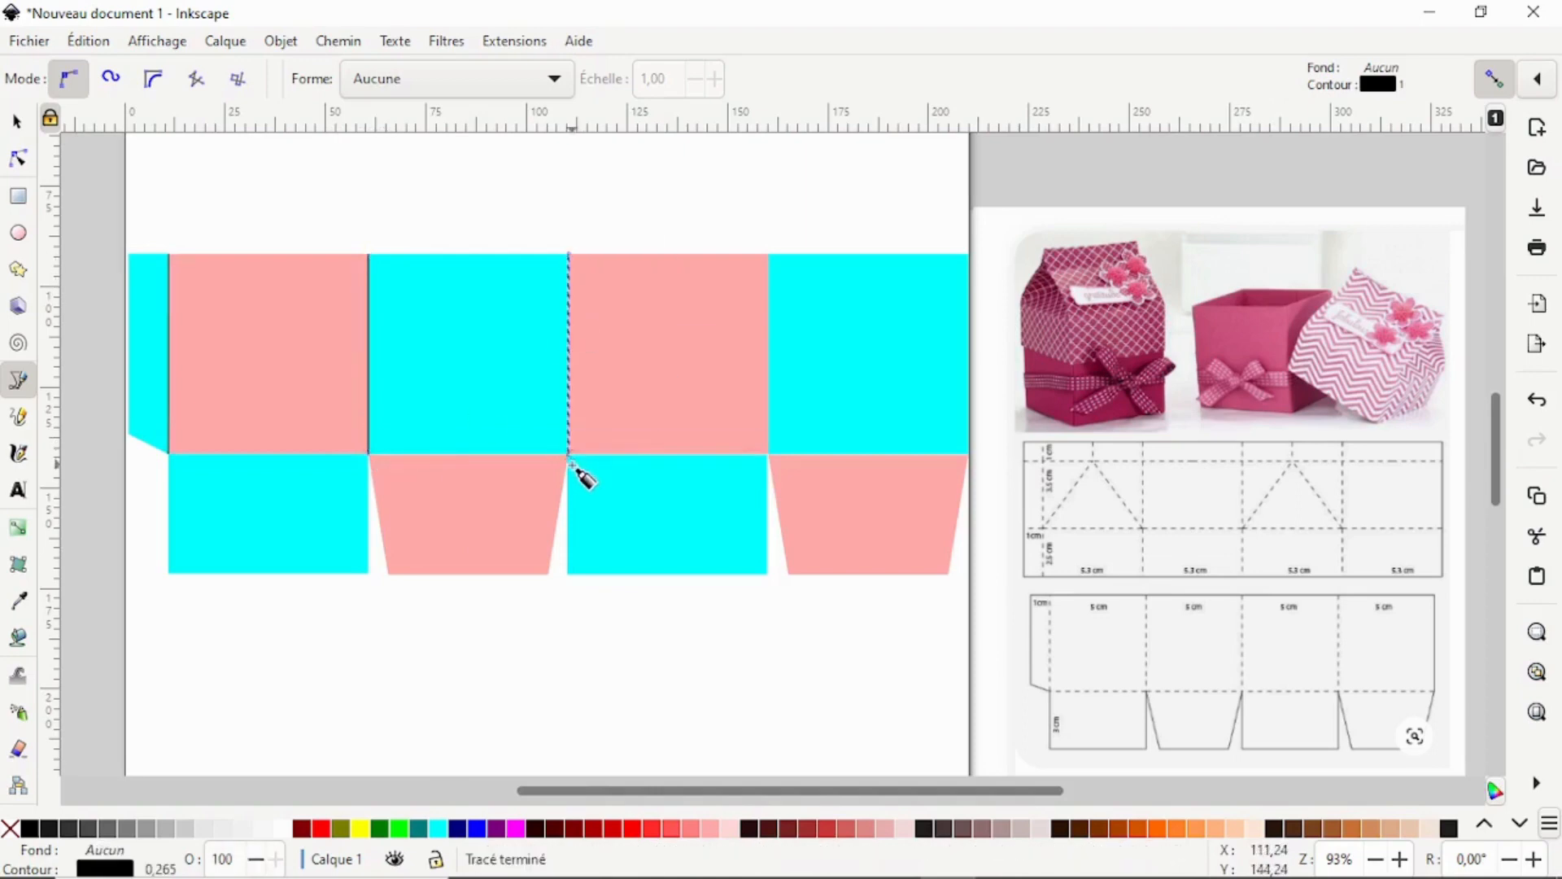
pyautogui.click(761, 256)
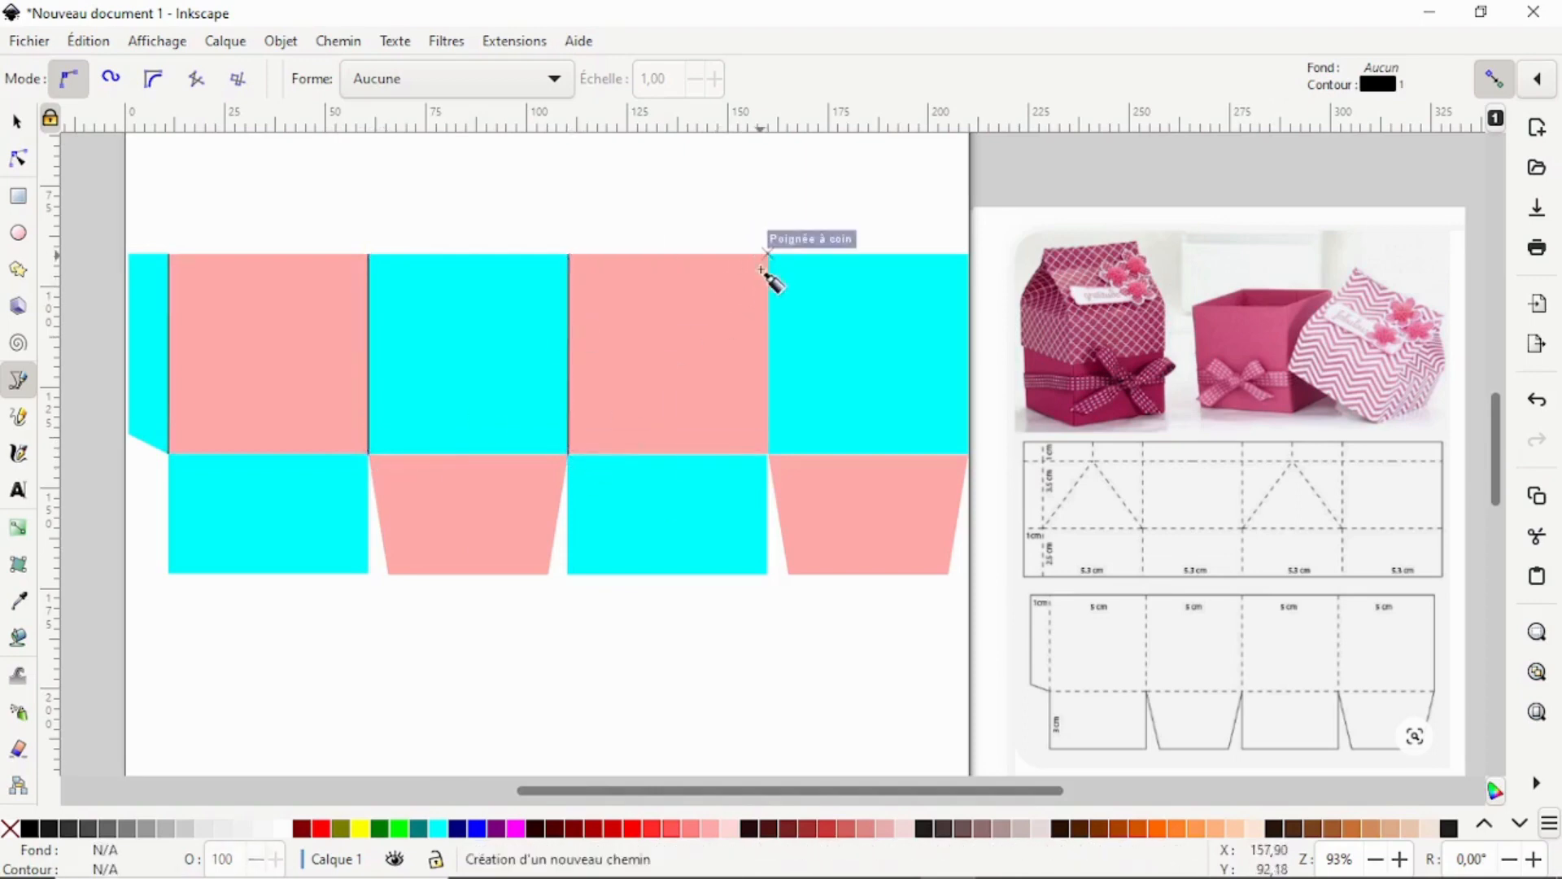
pyautogui.doubleClick(761, 457)
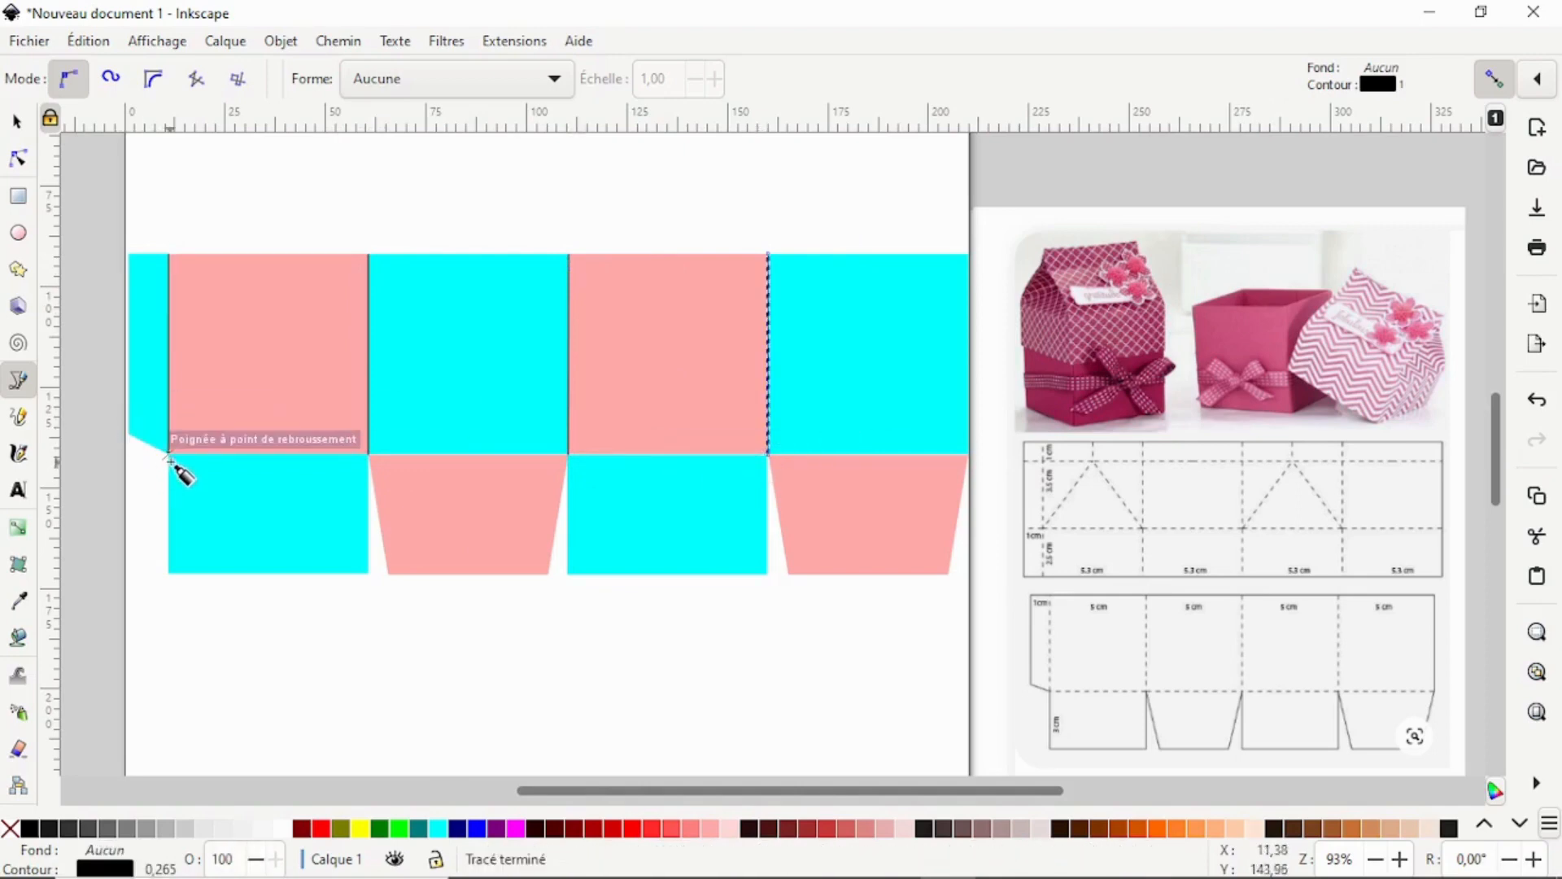
# Draw a straight horizontal fold line between the upper panels and the bottom flaps, about 199 mm long
pyautogui.moveTo(171, 455); pyautogui.dragTo(965, 458)
pyautogui.doubleClick(965, 458)
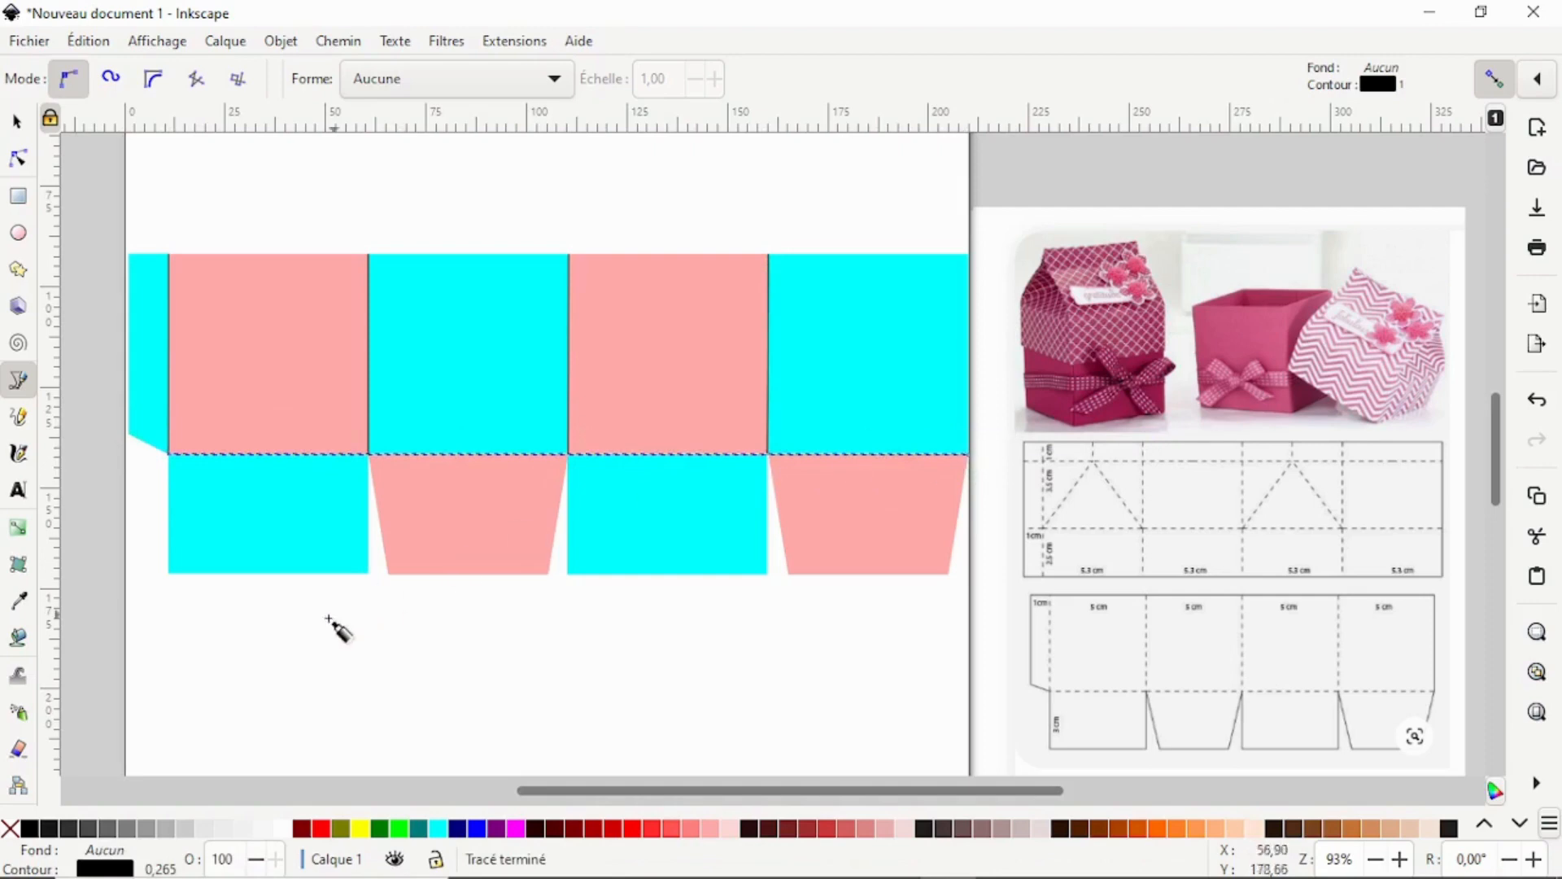
pyautogui.click(20, 115)
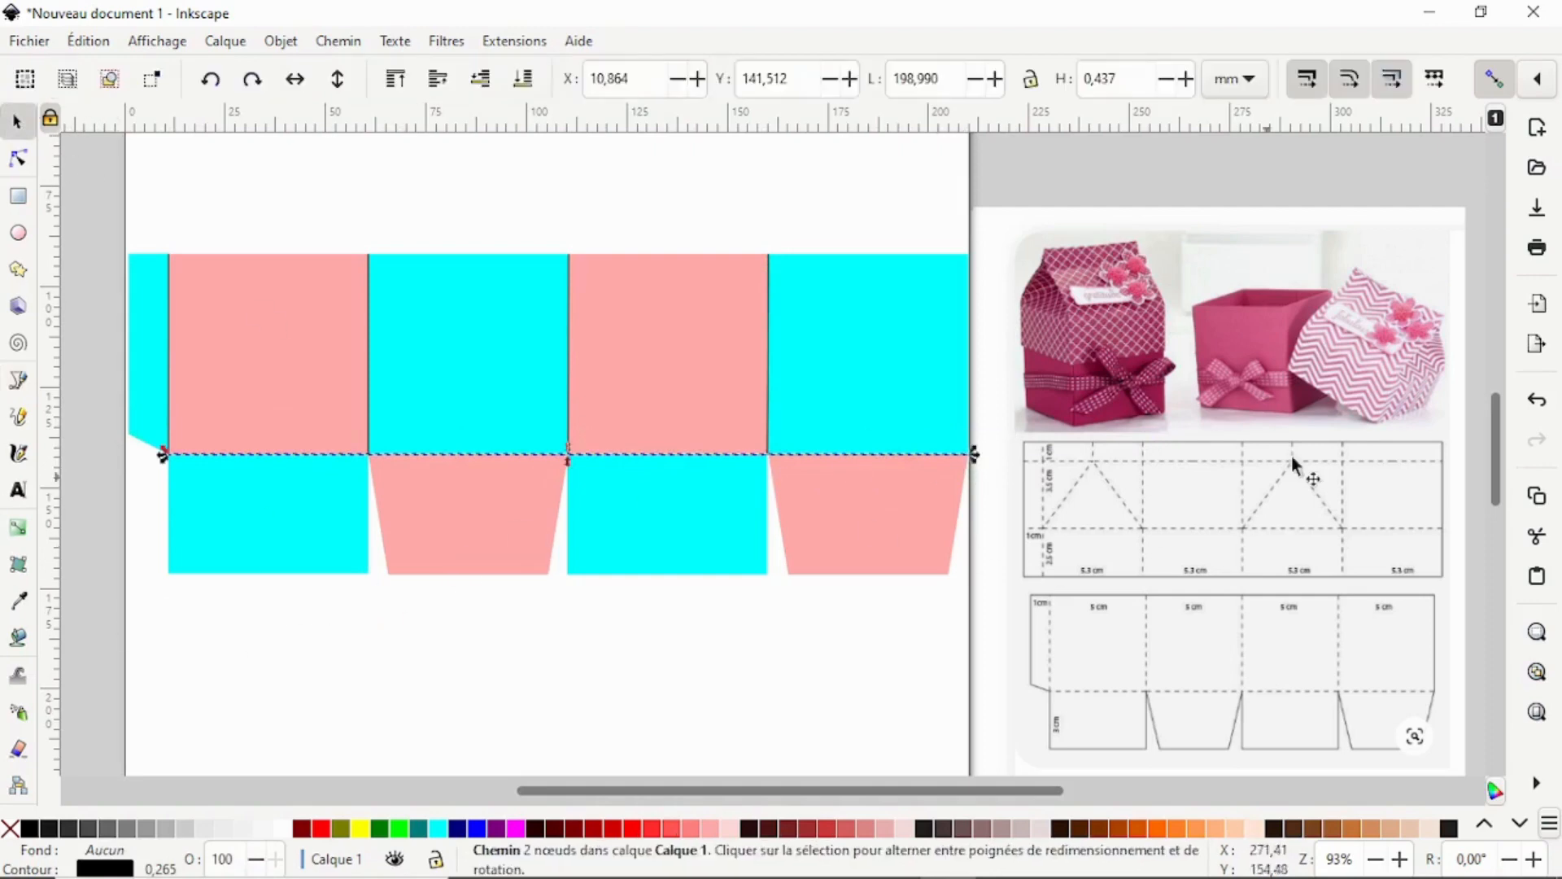
pyautogui.click(797, 663)
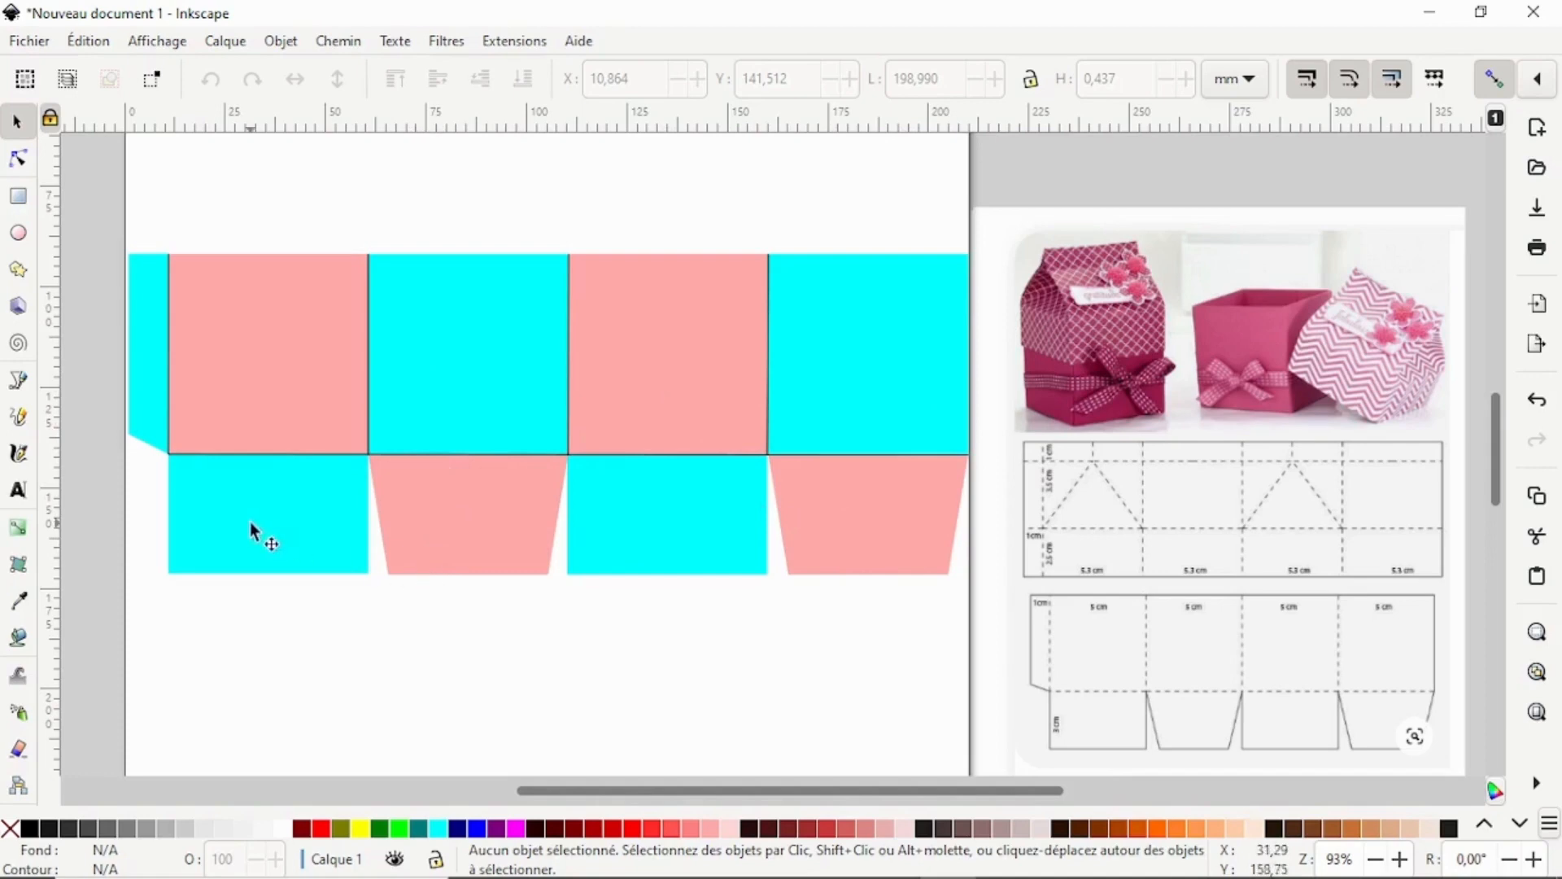
# Merge the four upper panels, the four bottom flaps and the side flap into one shape with Union, leaving out the fold lines
pyautogui.click(149, 374)
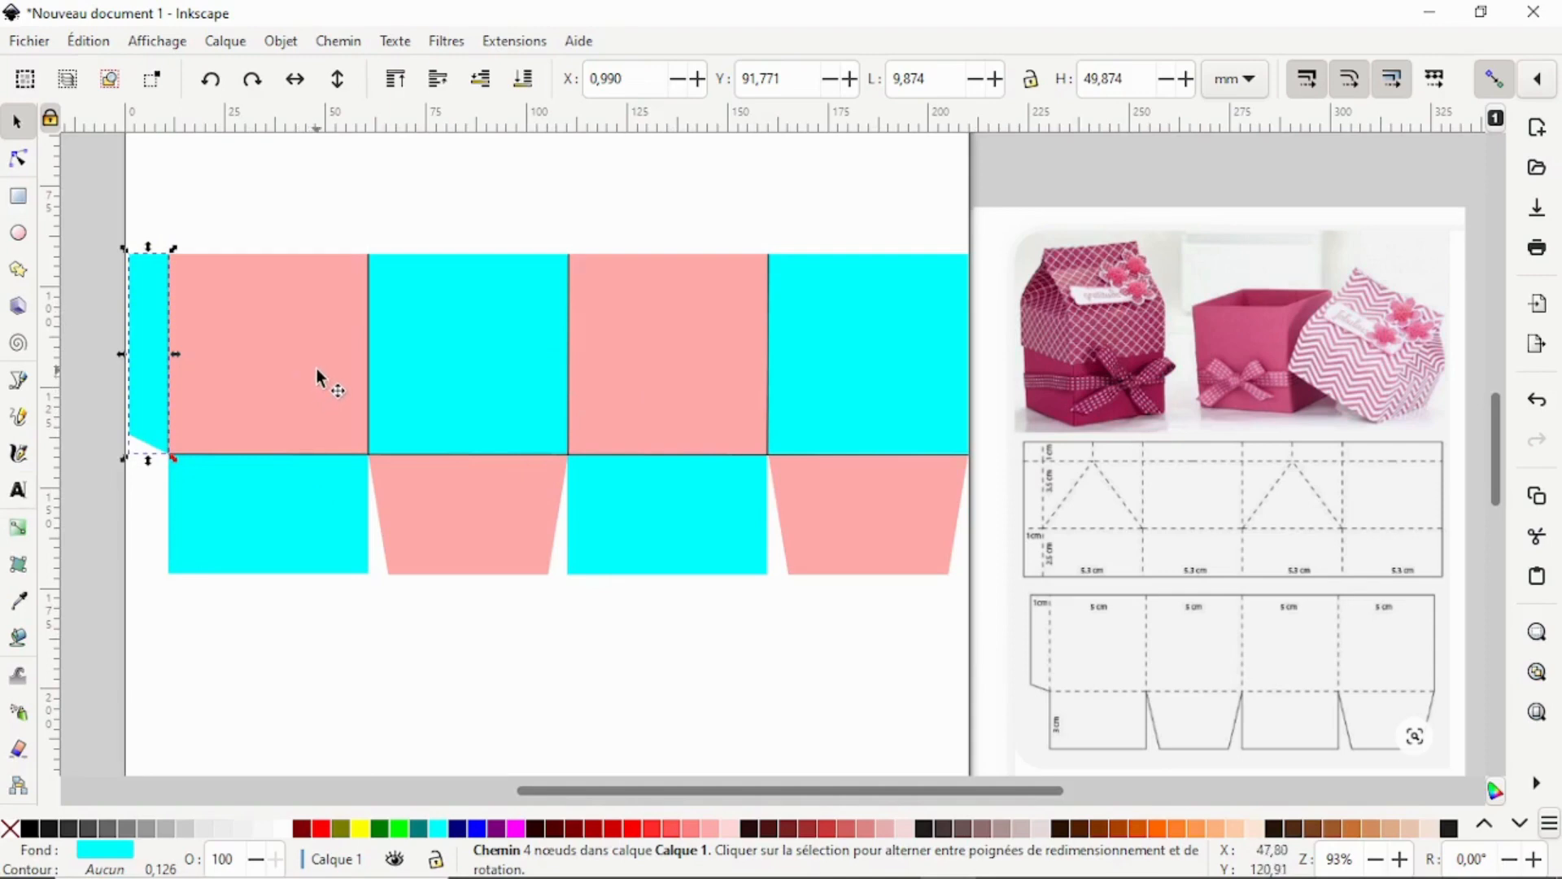
pyautogui.click(745, 696)
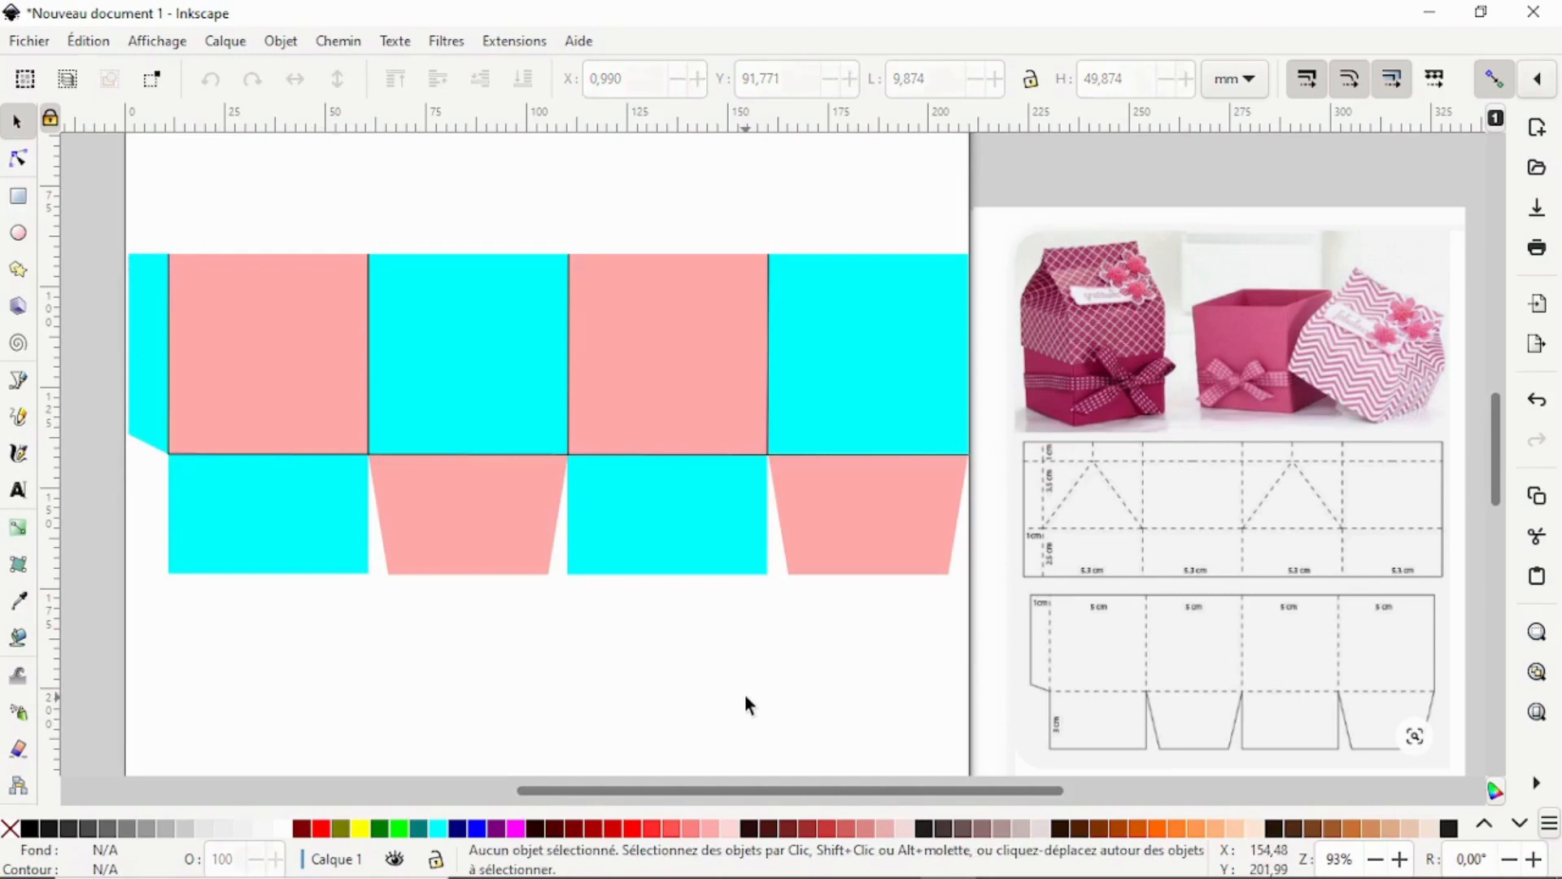
pyautogui.click(861, 370)
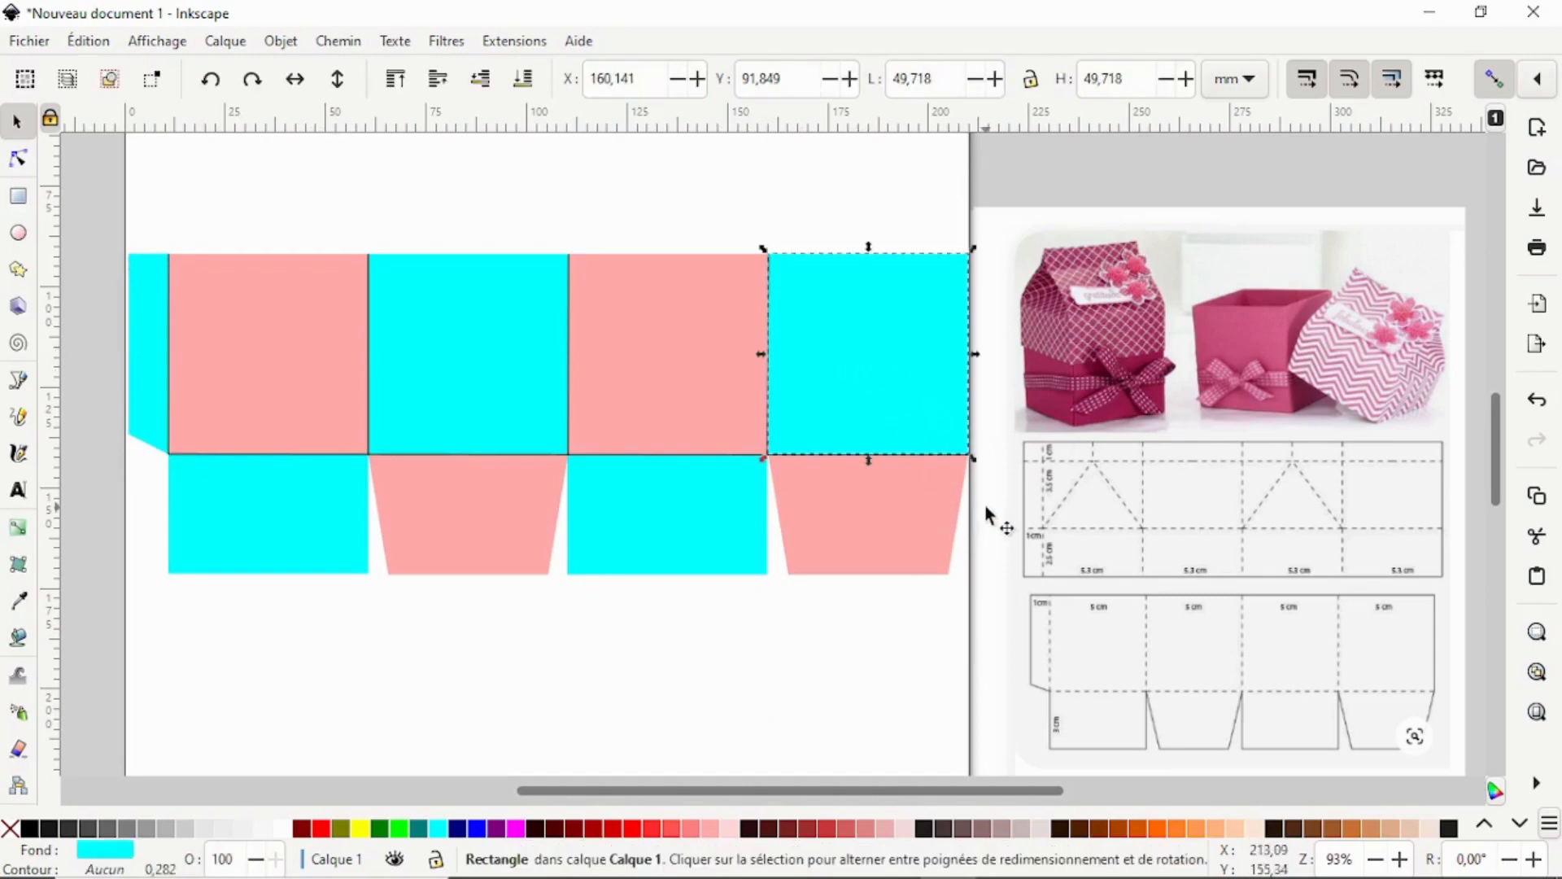
pyautogui.keyDown('shift'); pyautogui.click(879, 551); pyautogui.keyUp('shift')
pyautogui.keyDown('shift'); pyautogui.click(715, 516); pyautogui.keyUp('shift')
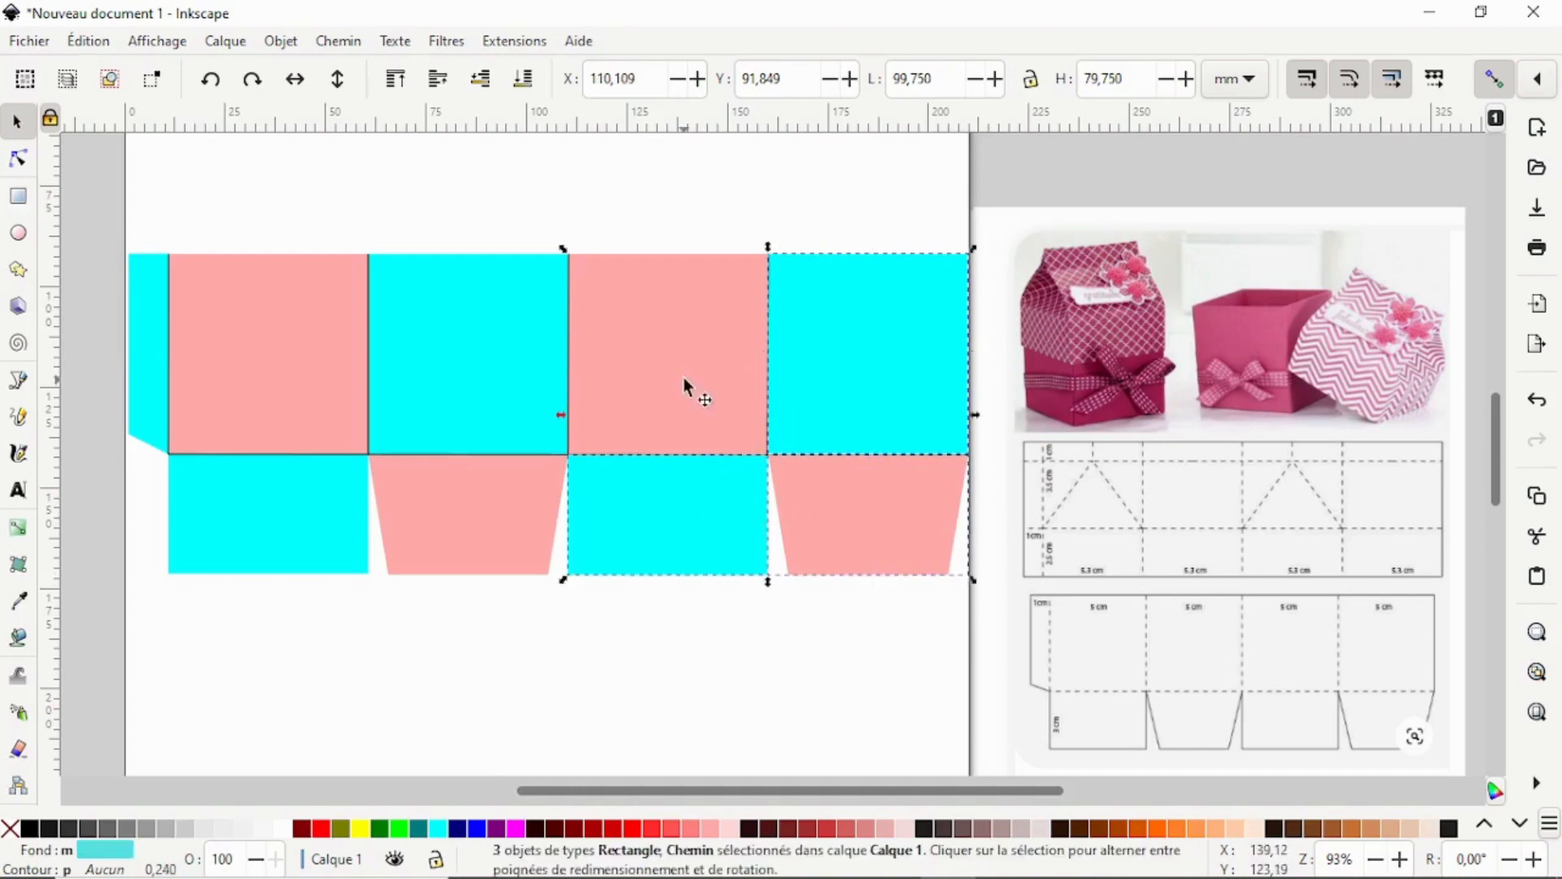
pyautogui.keyDown('shift'); pyautogui.click(694, 390); pyautogui.keyUp('shift')
pyautogui.keyDown('shift'); pyautogui.click(504, 362); pyautogui.keyUp('shift')
pyautogui.keyDown('shift'); pyautogui.click(508, 484); pyautogui.keyUp('shift')
pyautogui.keyDown('shift'); pyautogui.click(269, 481); pyautogui.keyUp('shift')
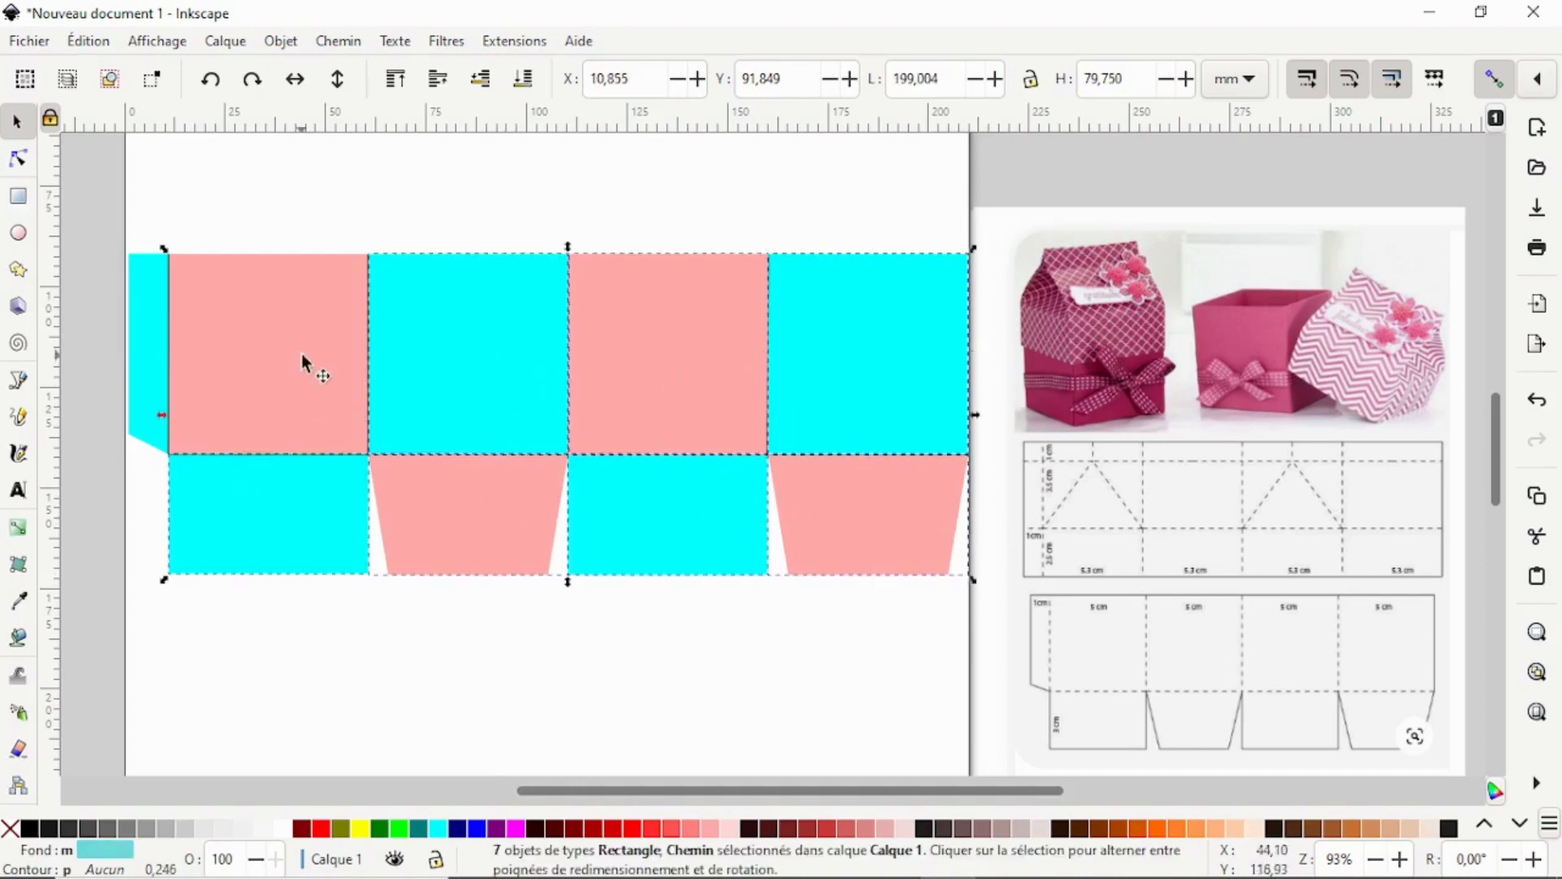
pyautogui.keyDown('shift'); pyautogui.click(303, 356); pyautogui.keyUp('shift')
pyautogui.keyDown('shift'); pyautogui.click(153, 351); pyautogui.keyUp('shift')
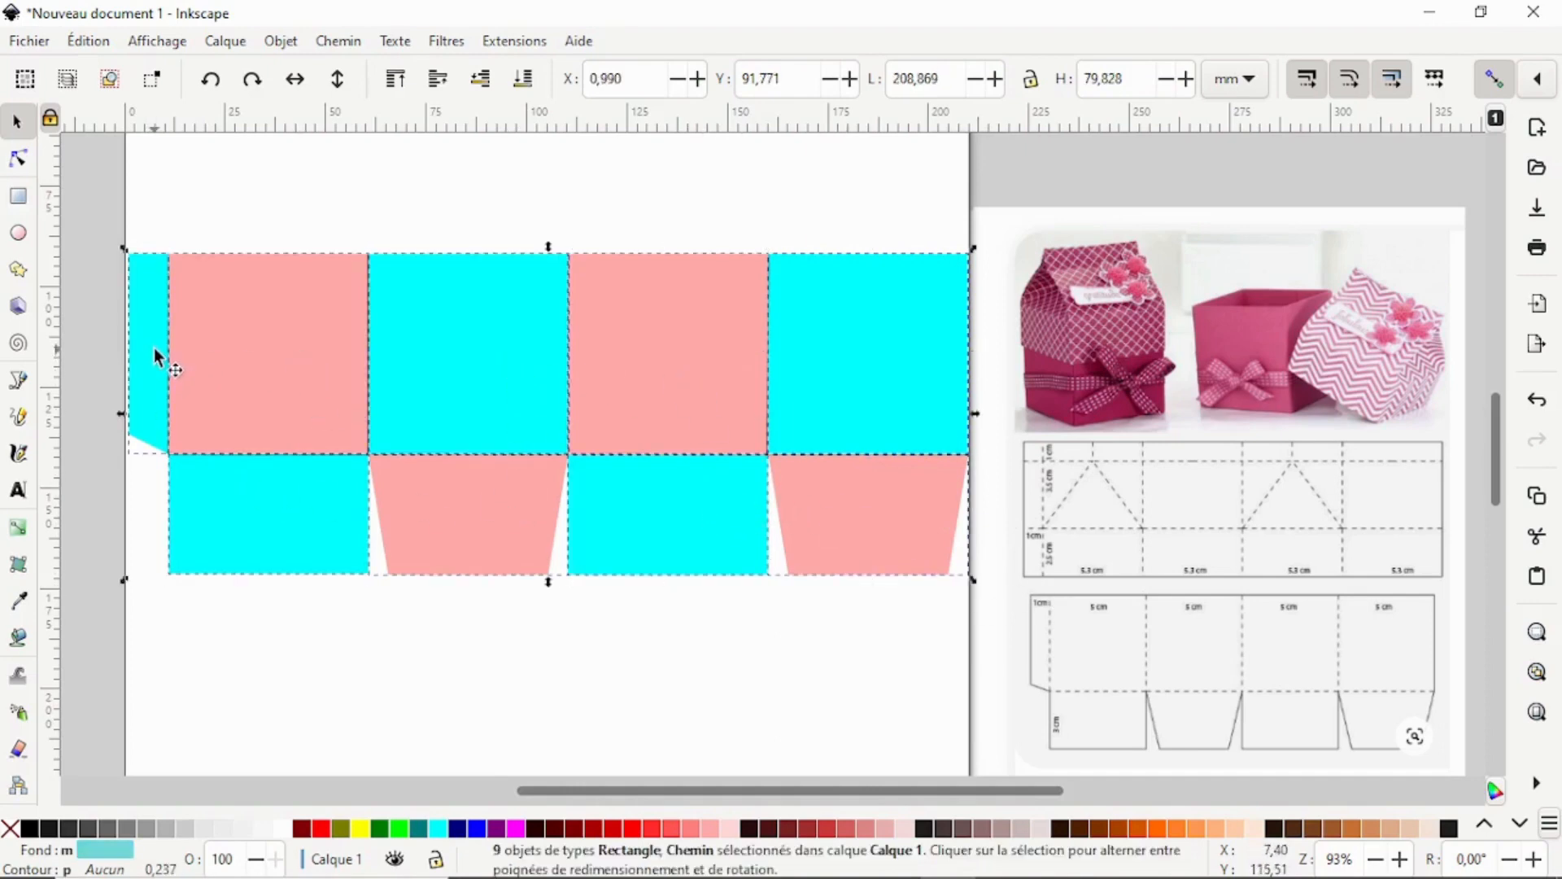
pyautogui.click(338, 41)
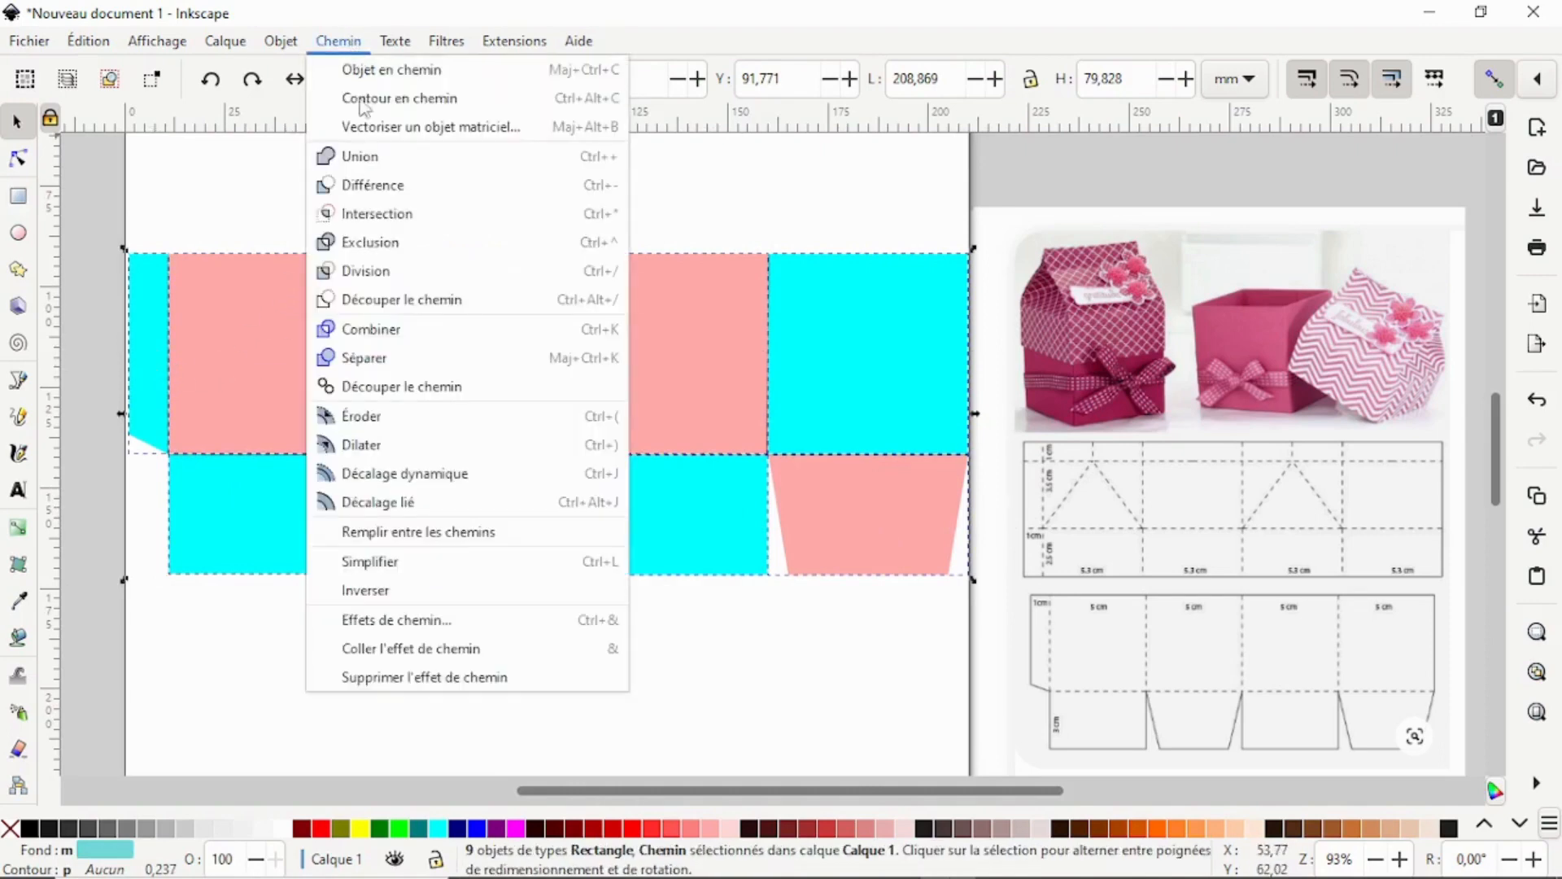
pyautogui.click(383, 161)
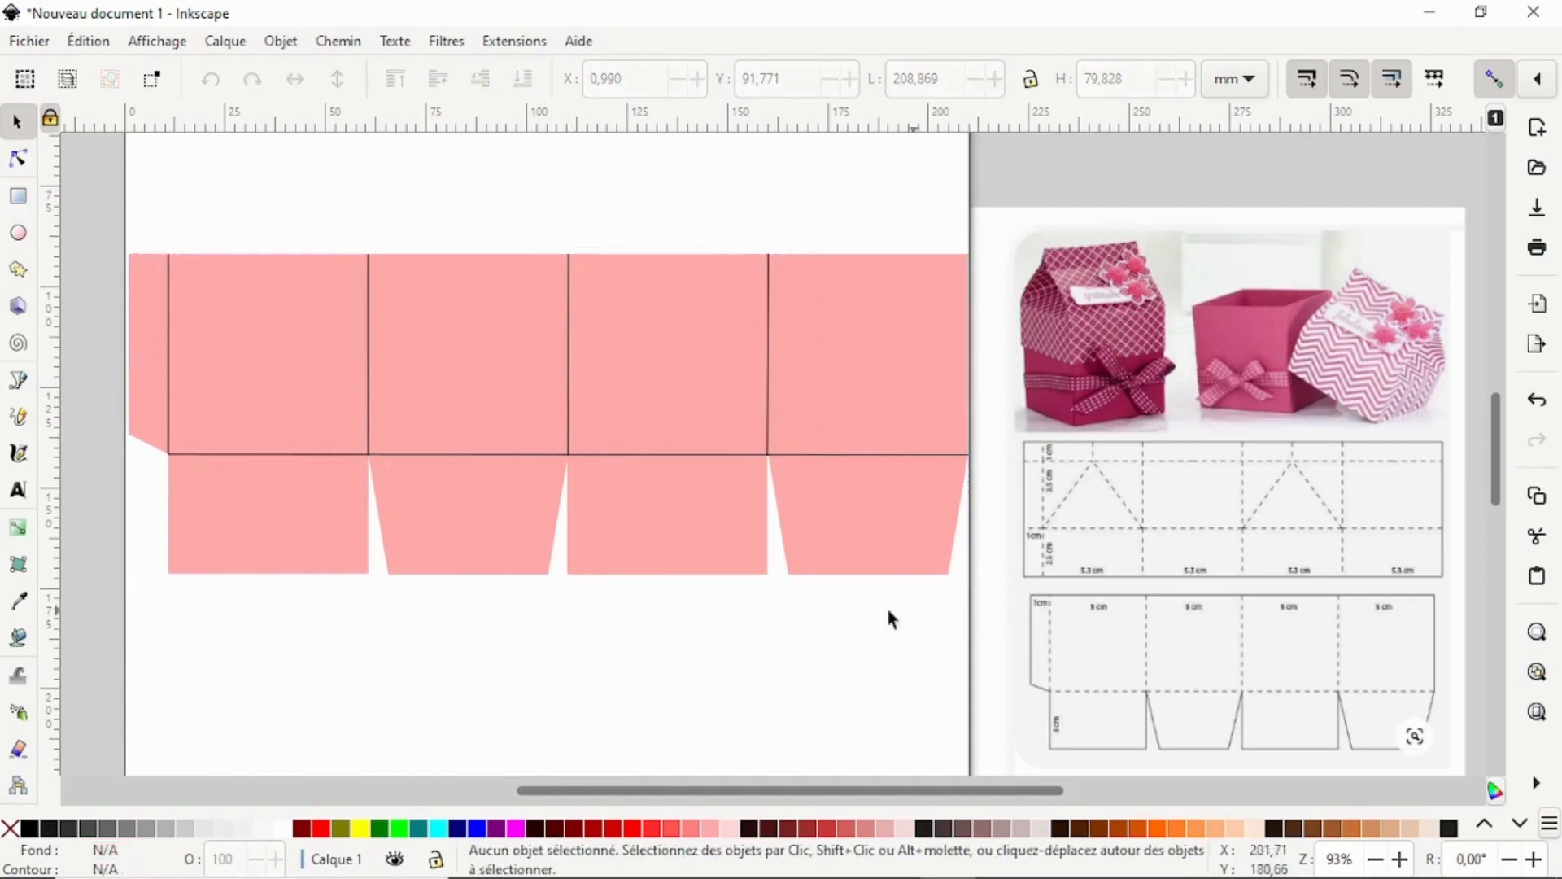
# Group the four vertical fold lines and the horizontal fold line together
pyautogui.click(169, 347)
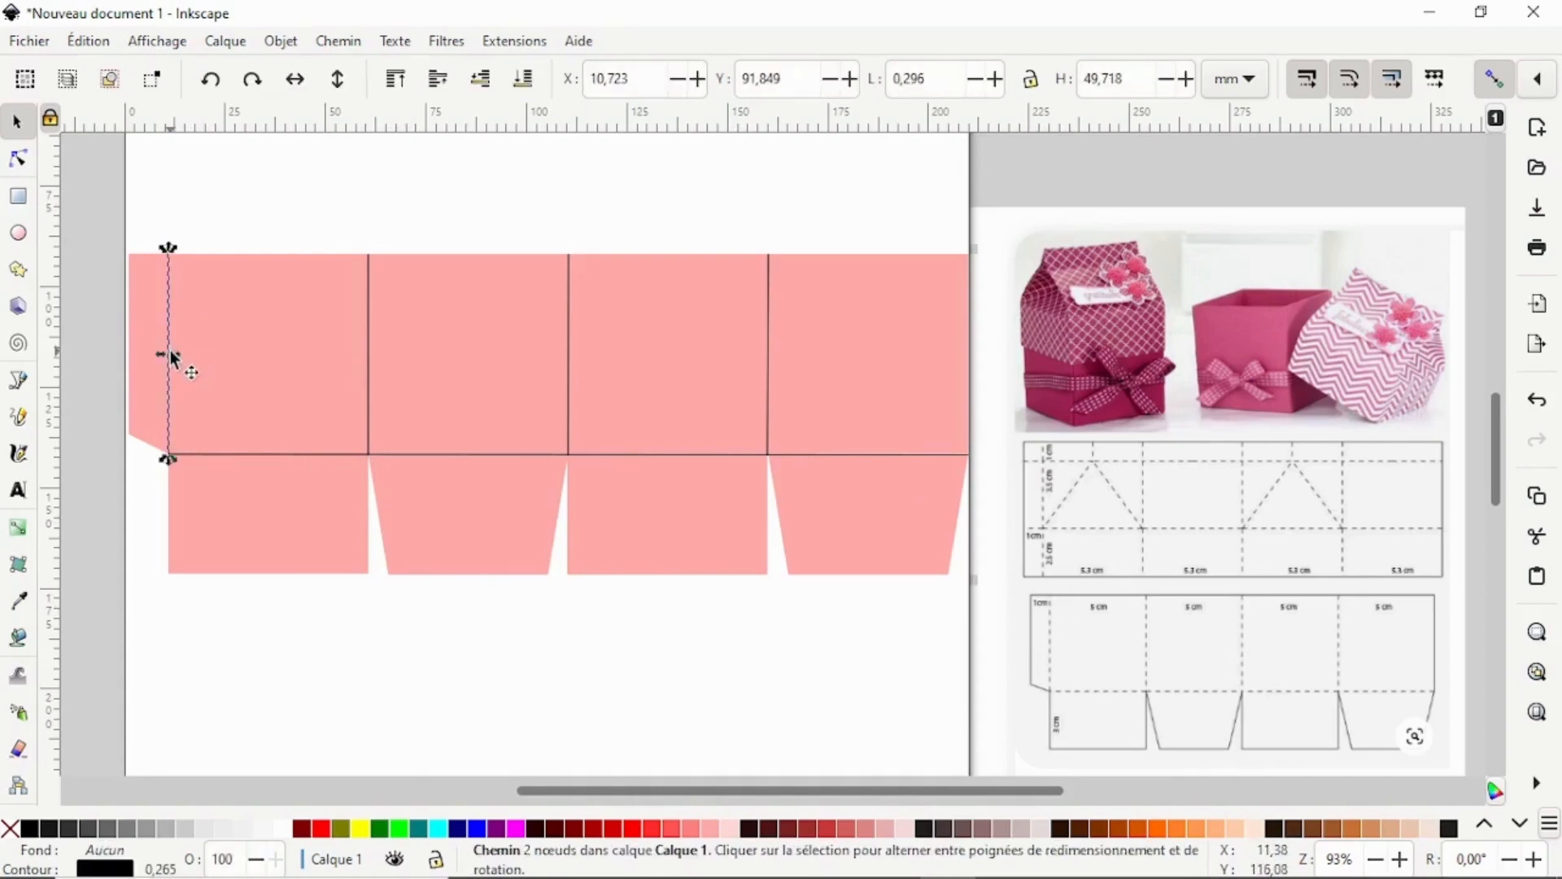
pyautogui.keyDown('shift'); pyautogui.click(366, 333); pyautogui.keyUp('shift')
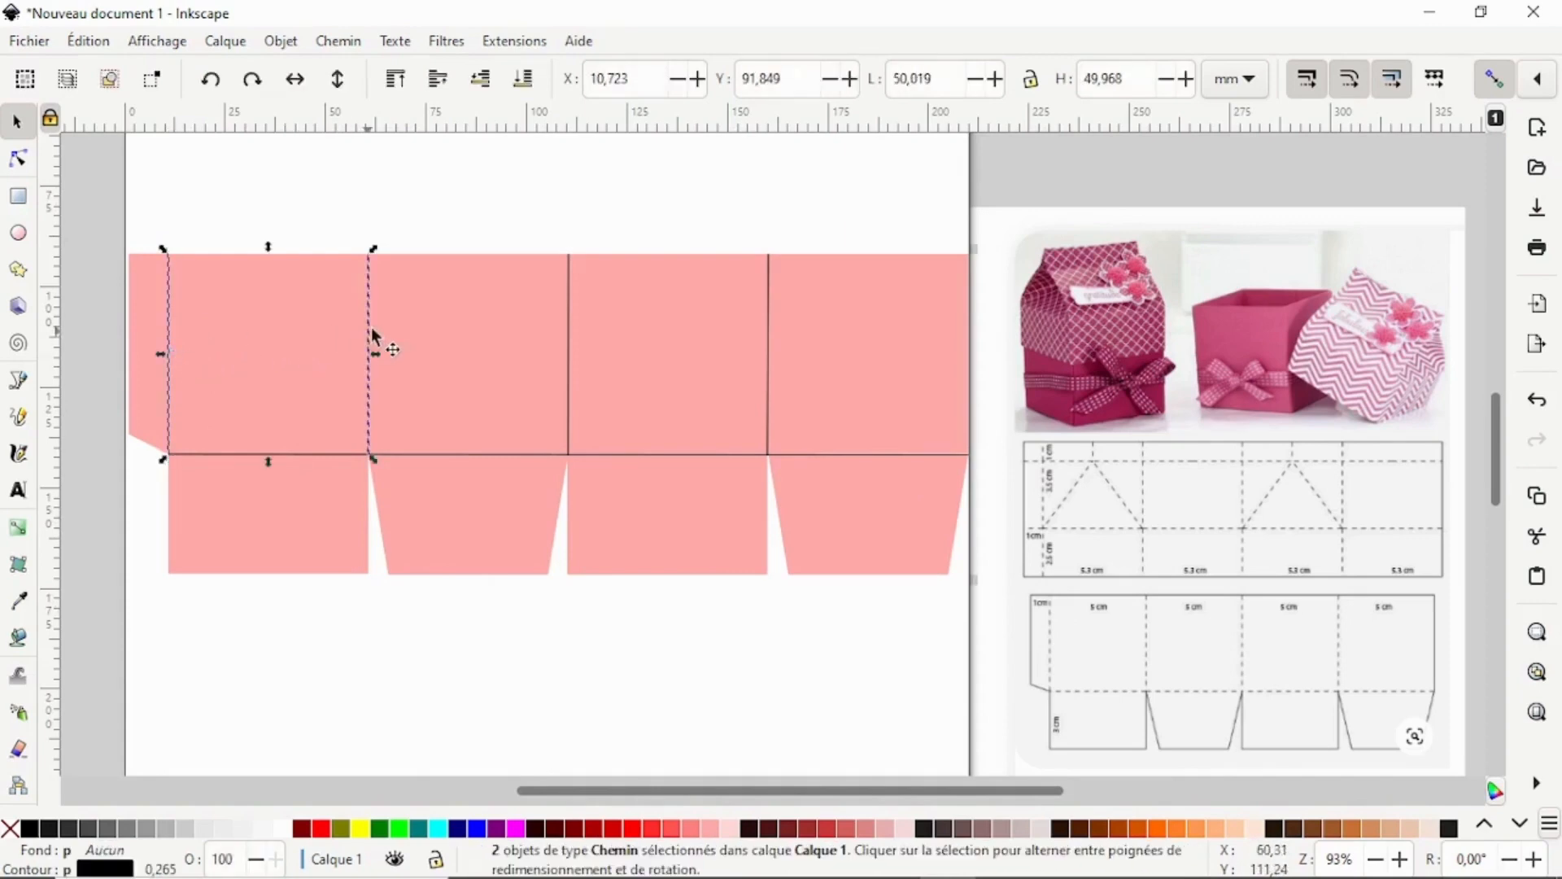
pyautogui.keyDown('shift'); pyautogui.click(571, 362); pyautogui.keyUp('shift')
pyautogui.keyDown('shift'); pyautogui.click(771, 437); pyautogui.keyUp('shift')
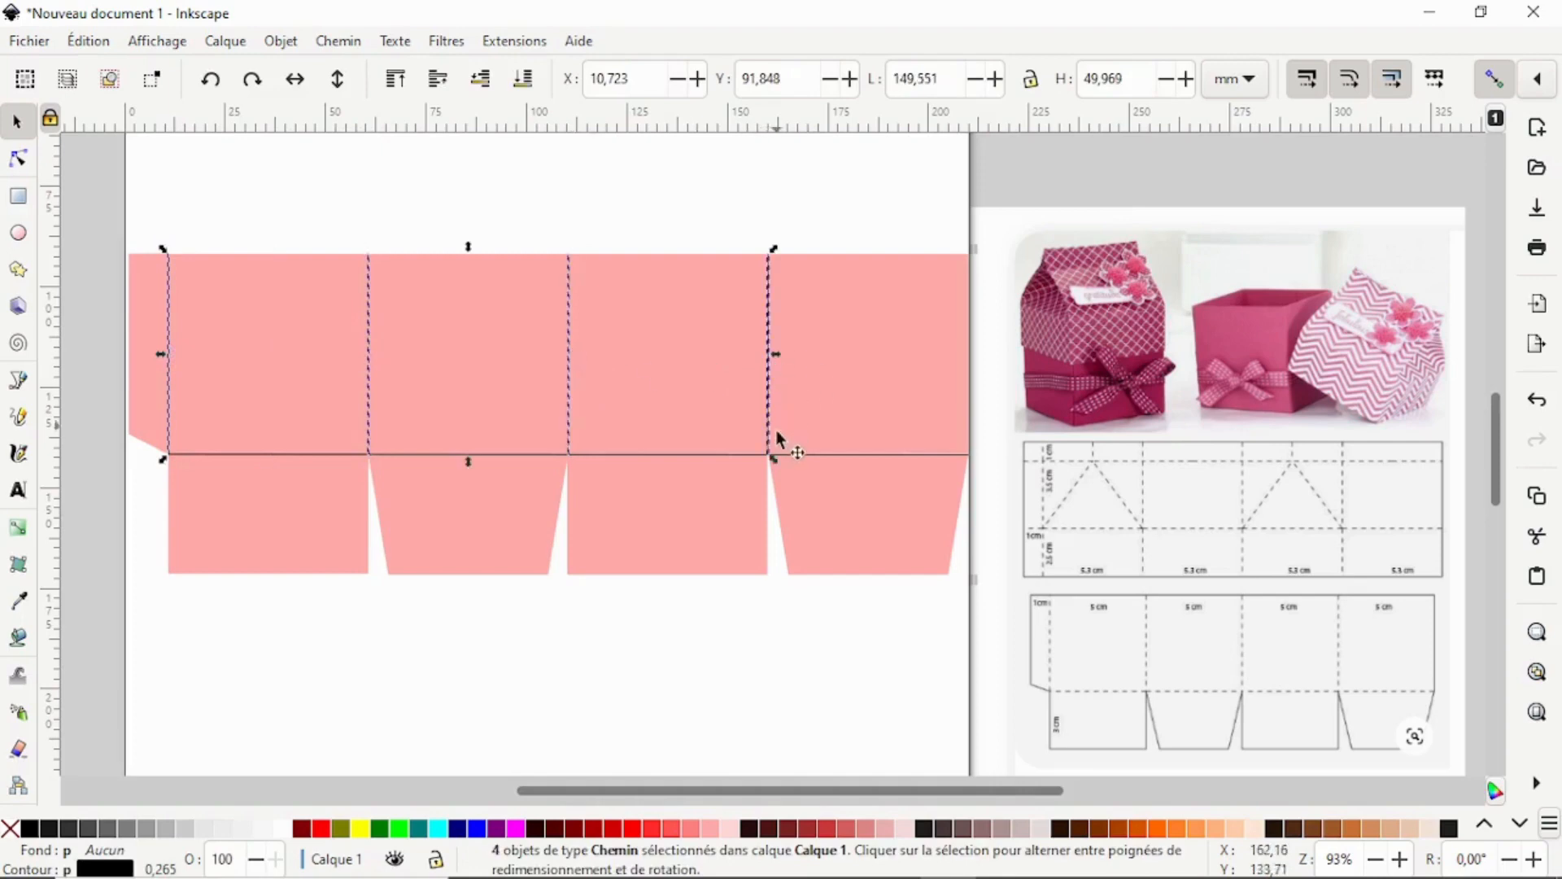
pyautogui.keyDown('shift'); pyautogui.click(732, 454); pyautogui.keyUp('shift')
pyautogui.rightClick(734, 456)
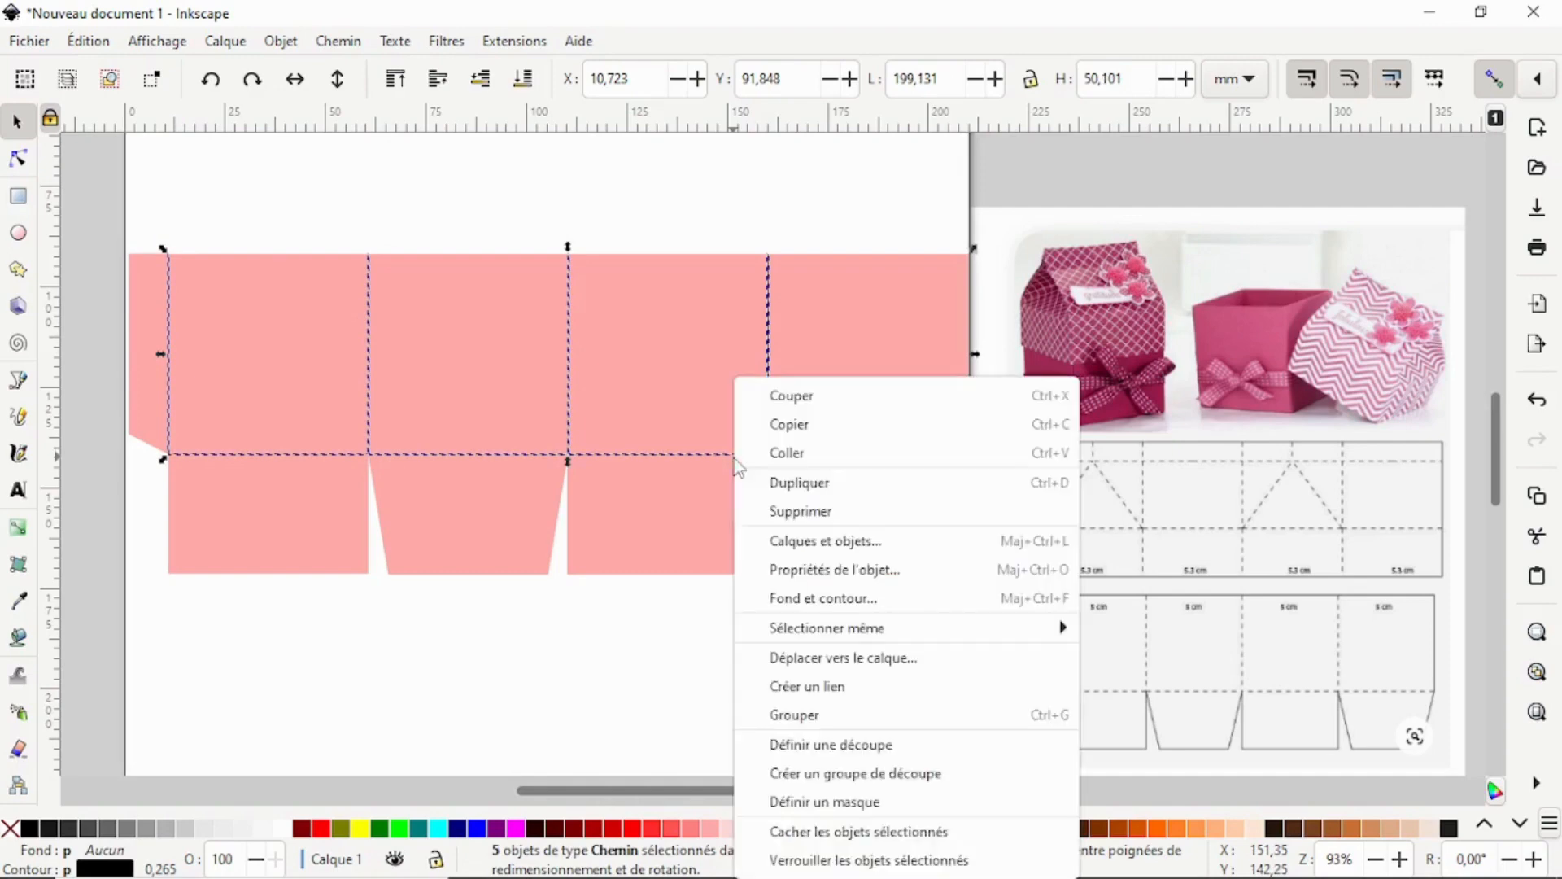
pyautogui.click(811, 716)
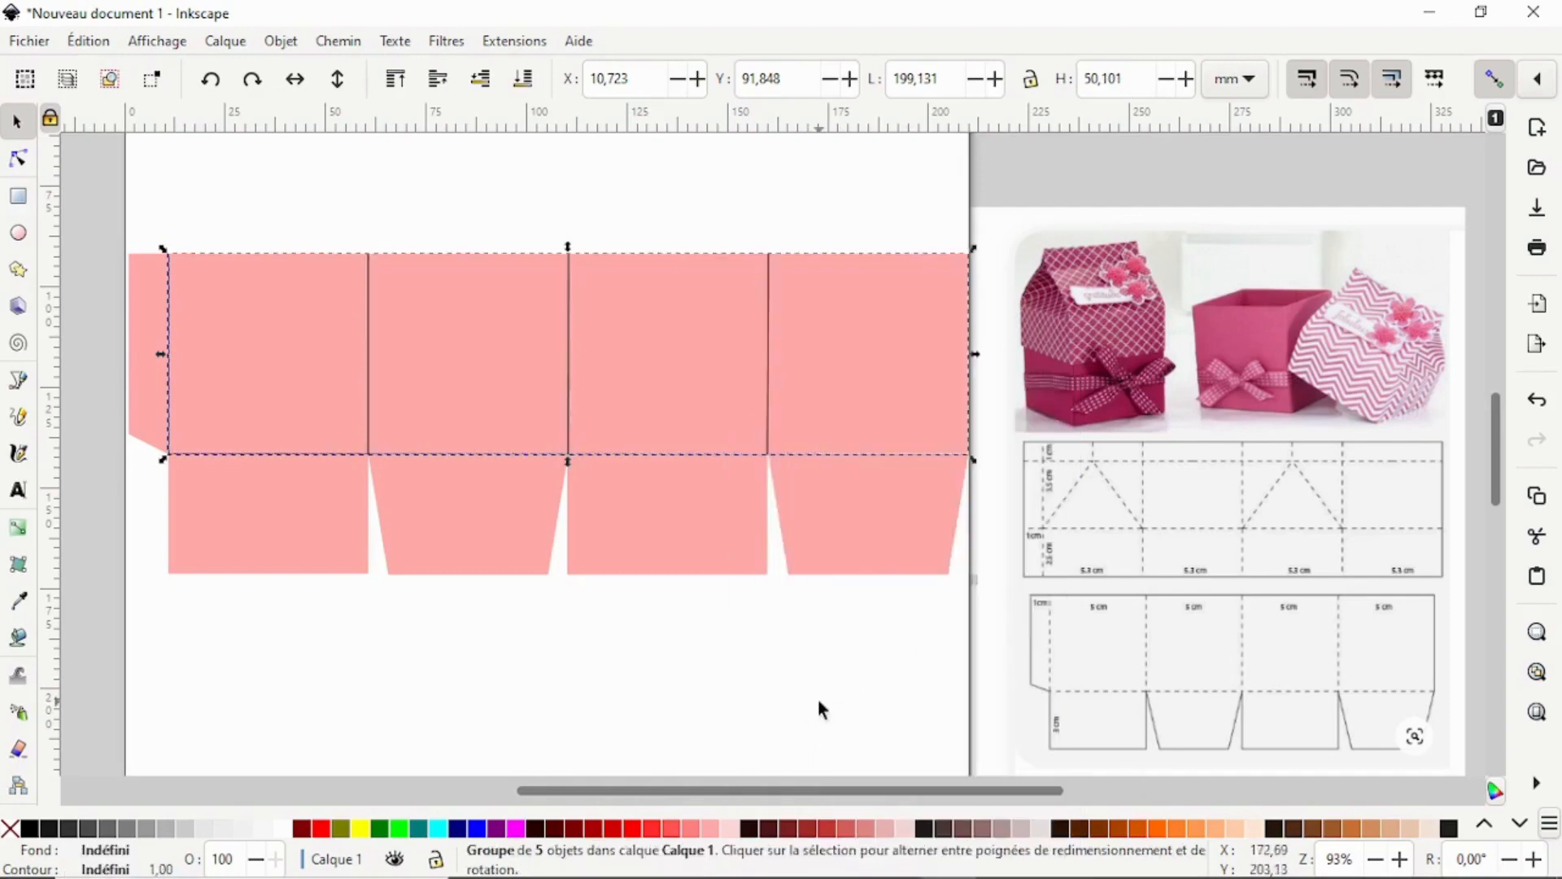
# Show the list of layers and objects and check the fold-line group in it
pyautogui.hotkey('ctrl', 'shift', 'l')
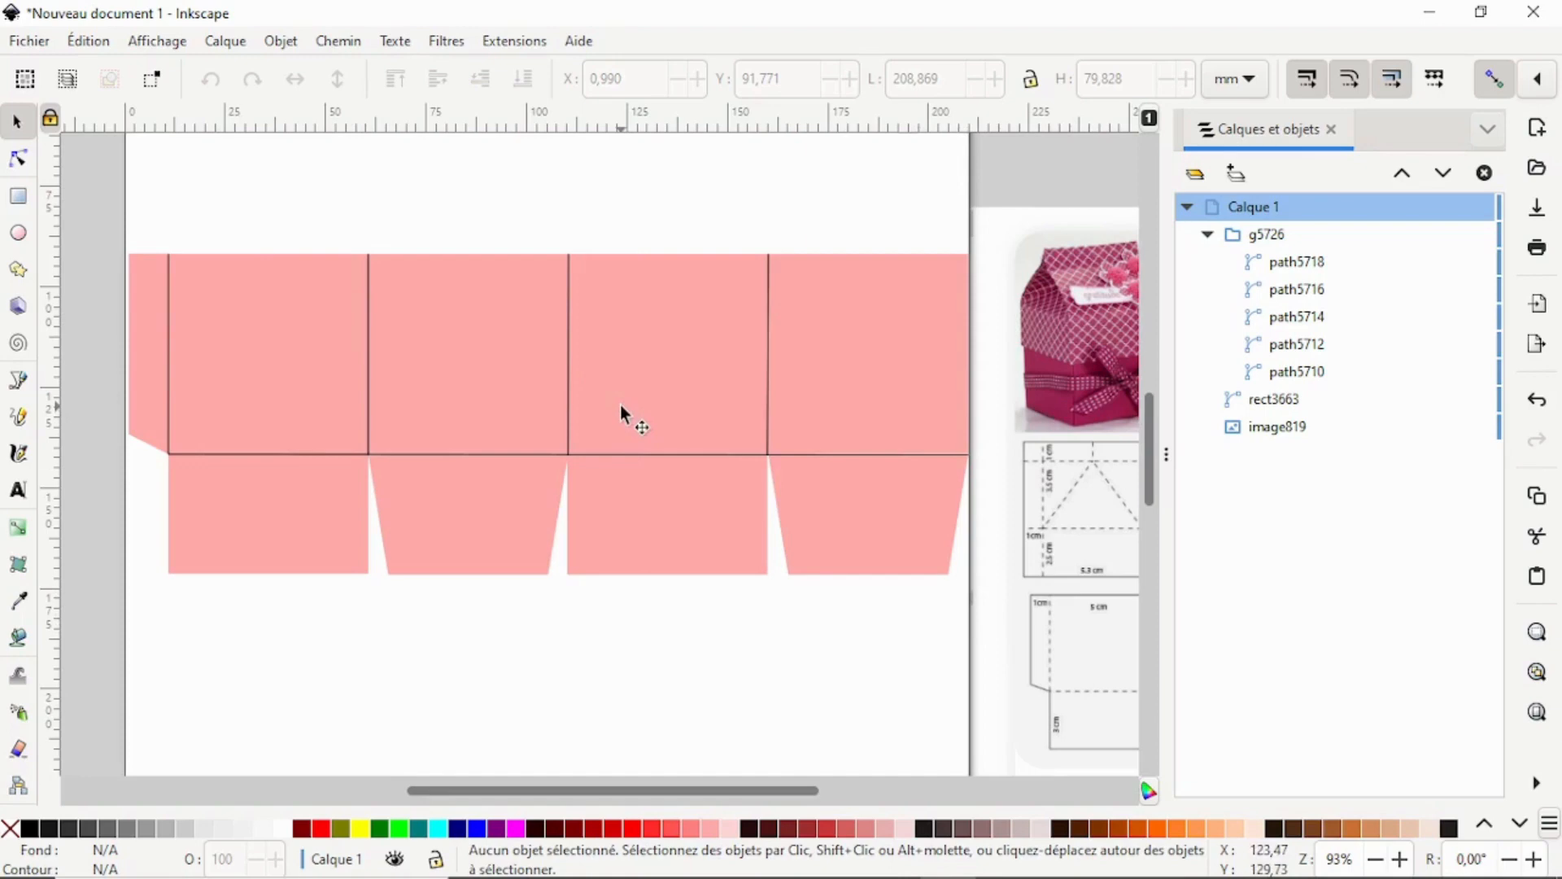
pyautogui.click(568, 384)
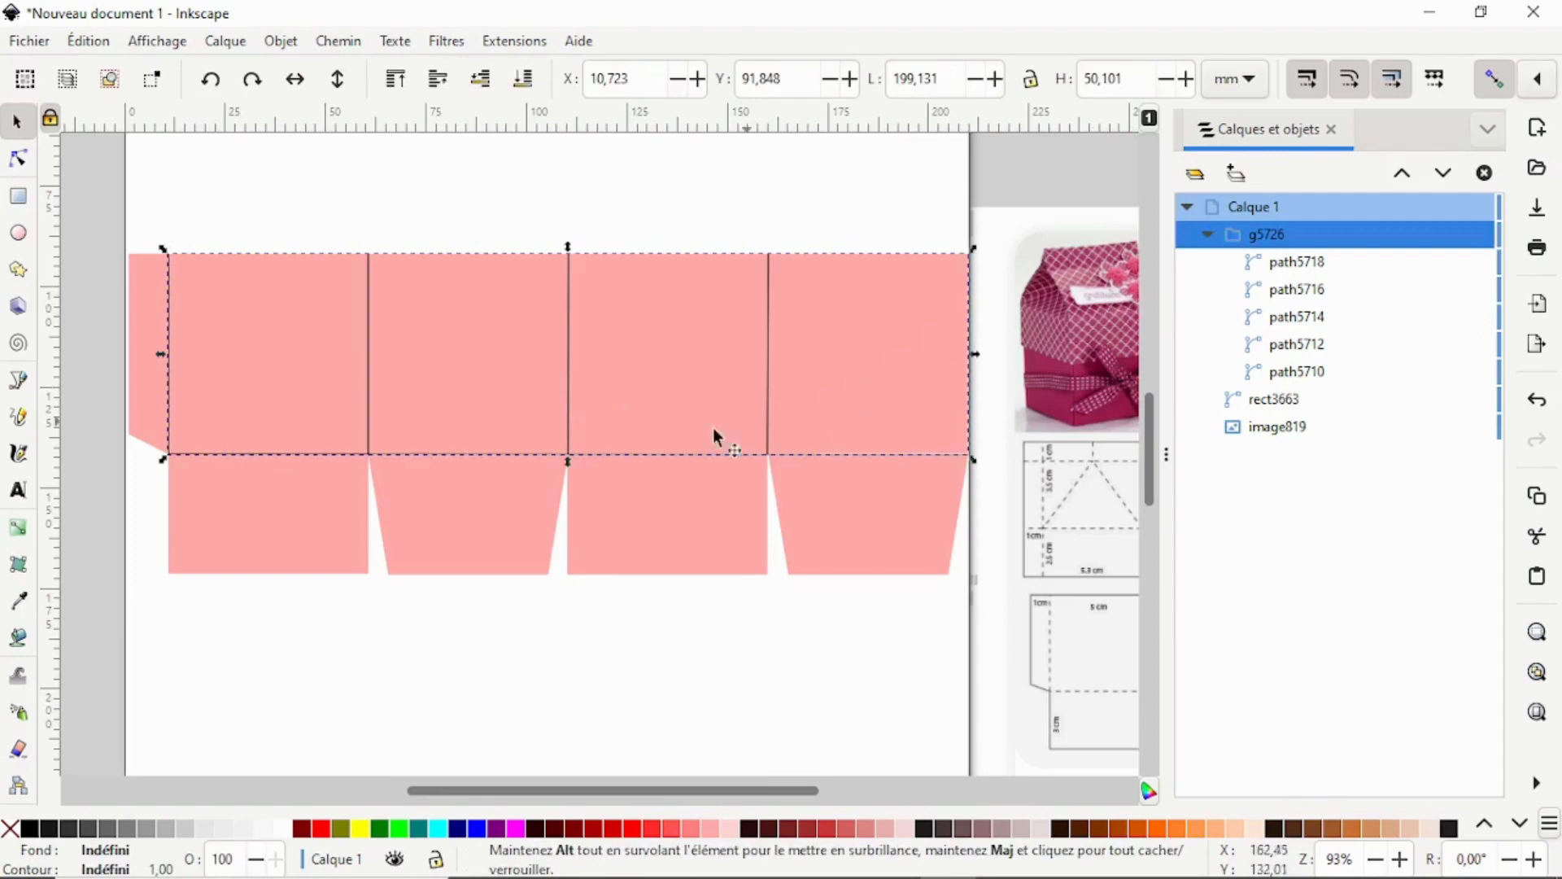
pyautogui.click(569, 337)
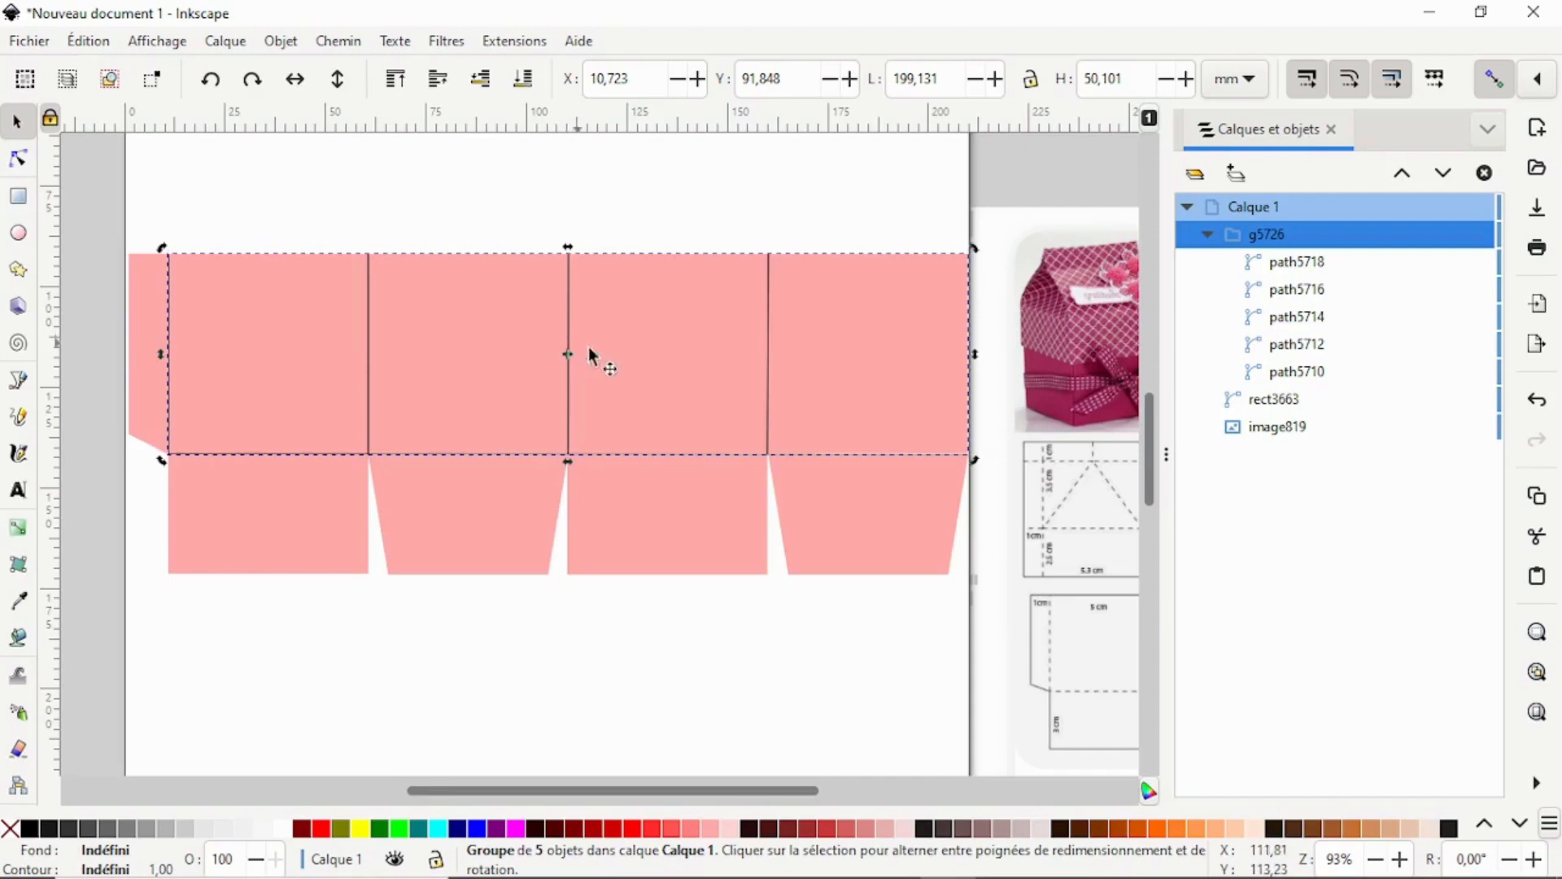
pyautogui.click(791, 687)
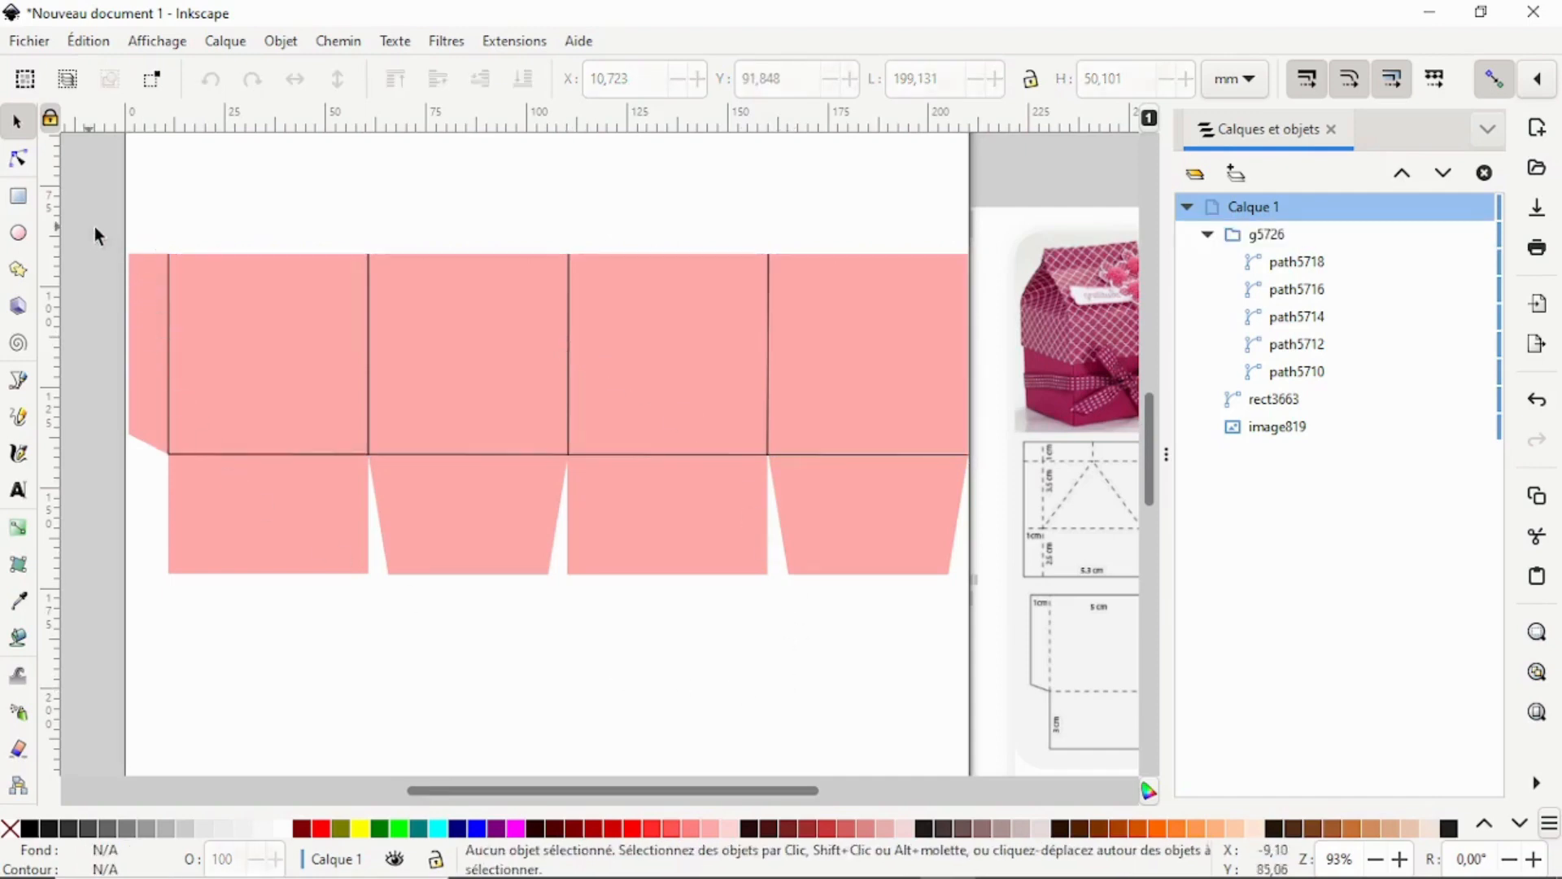
# Move the merged box shape and its fold-line group up the page together by about 12 mm
pyautogui.moveTo(88, 227); pyautogui.dragTo(963, 593)
pyautogui.moveTo(844, 524); pyautogui.dragTo(842, 457)
pyautogui.click(733, 627)
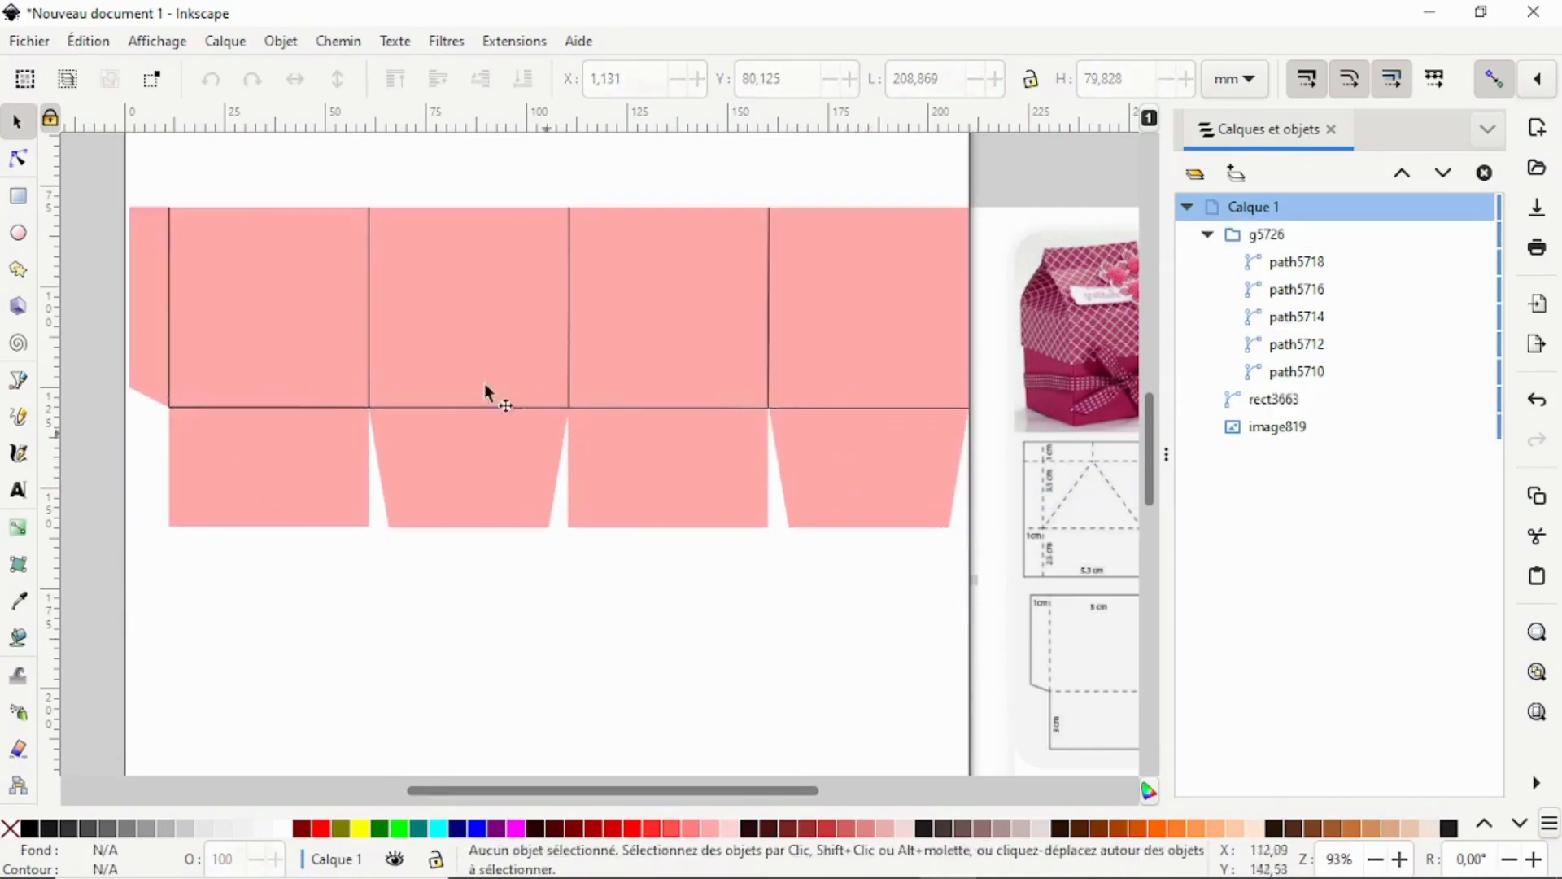
# Group the box shape with its fold lines and move the group up the page by about 17 mm
pyautogui.moveTo(73, 174); pyautogui.dragTo(1028, 589)
pyautogui.rightClick(890, 493)
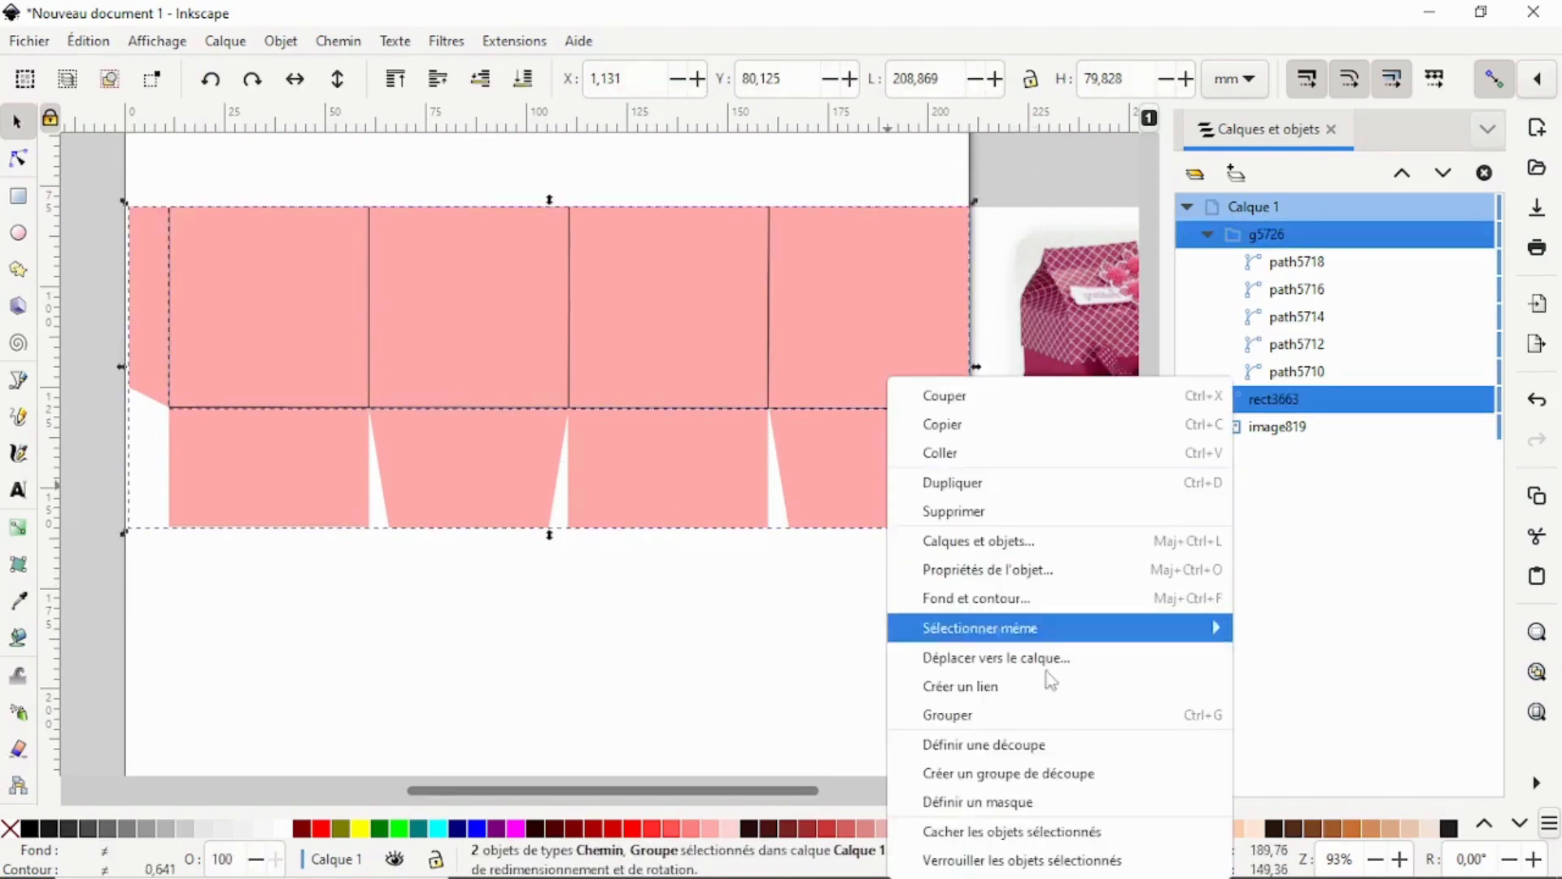
pyautogui.click(994, 708)
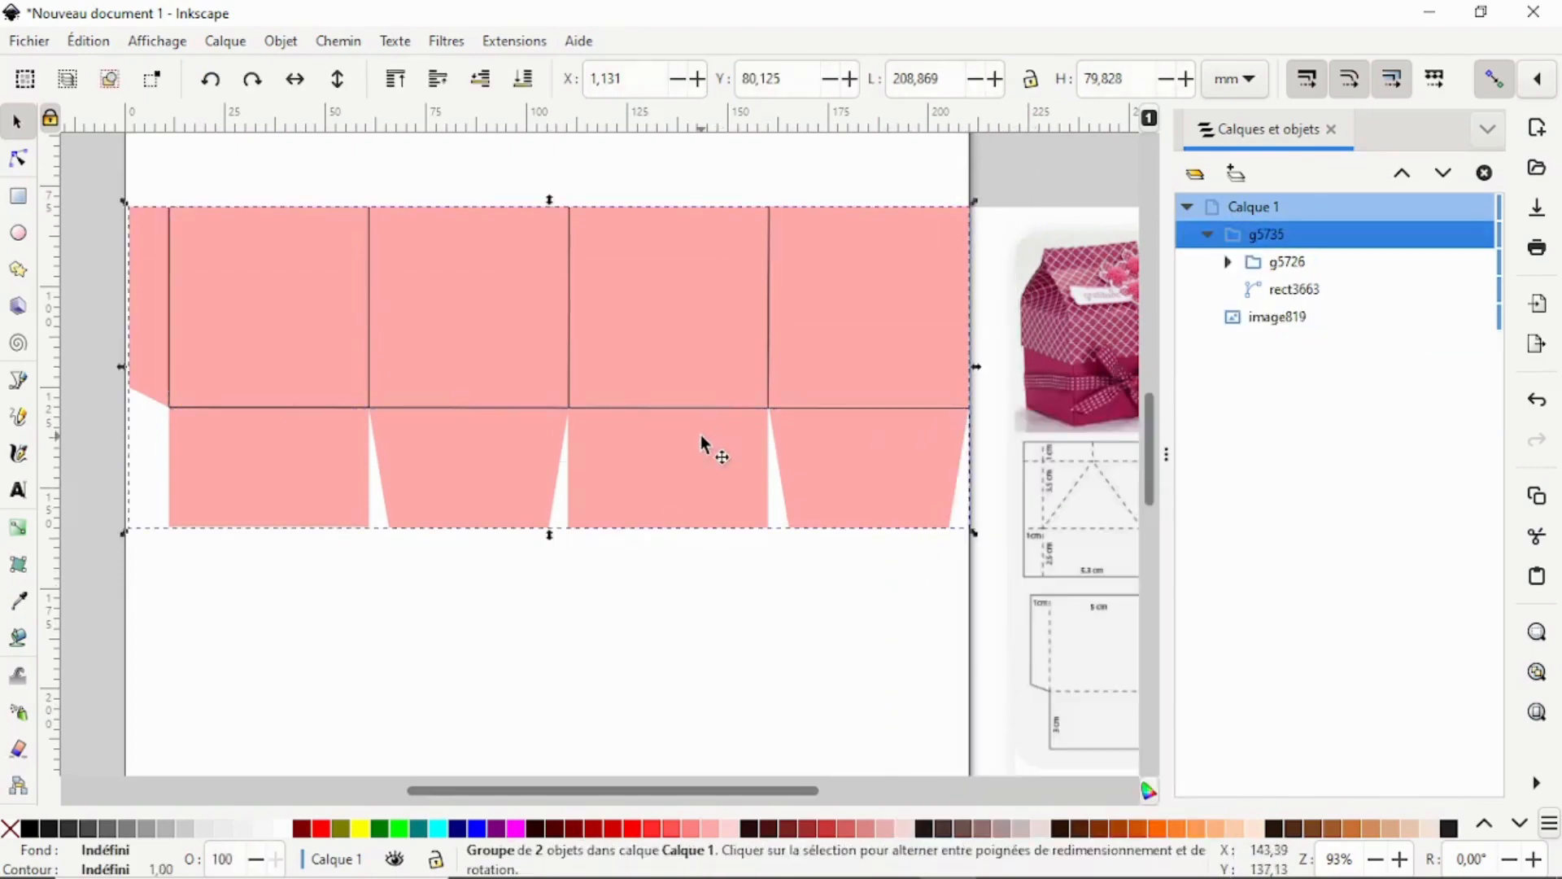
pyautogui.moveTo(698, 441); pyautogui.dragTo(692, 374)
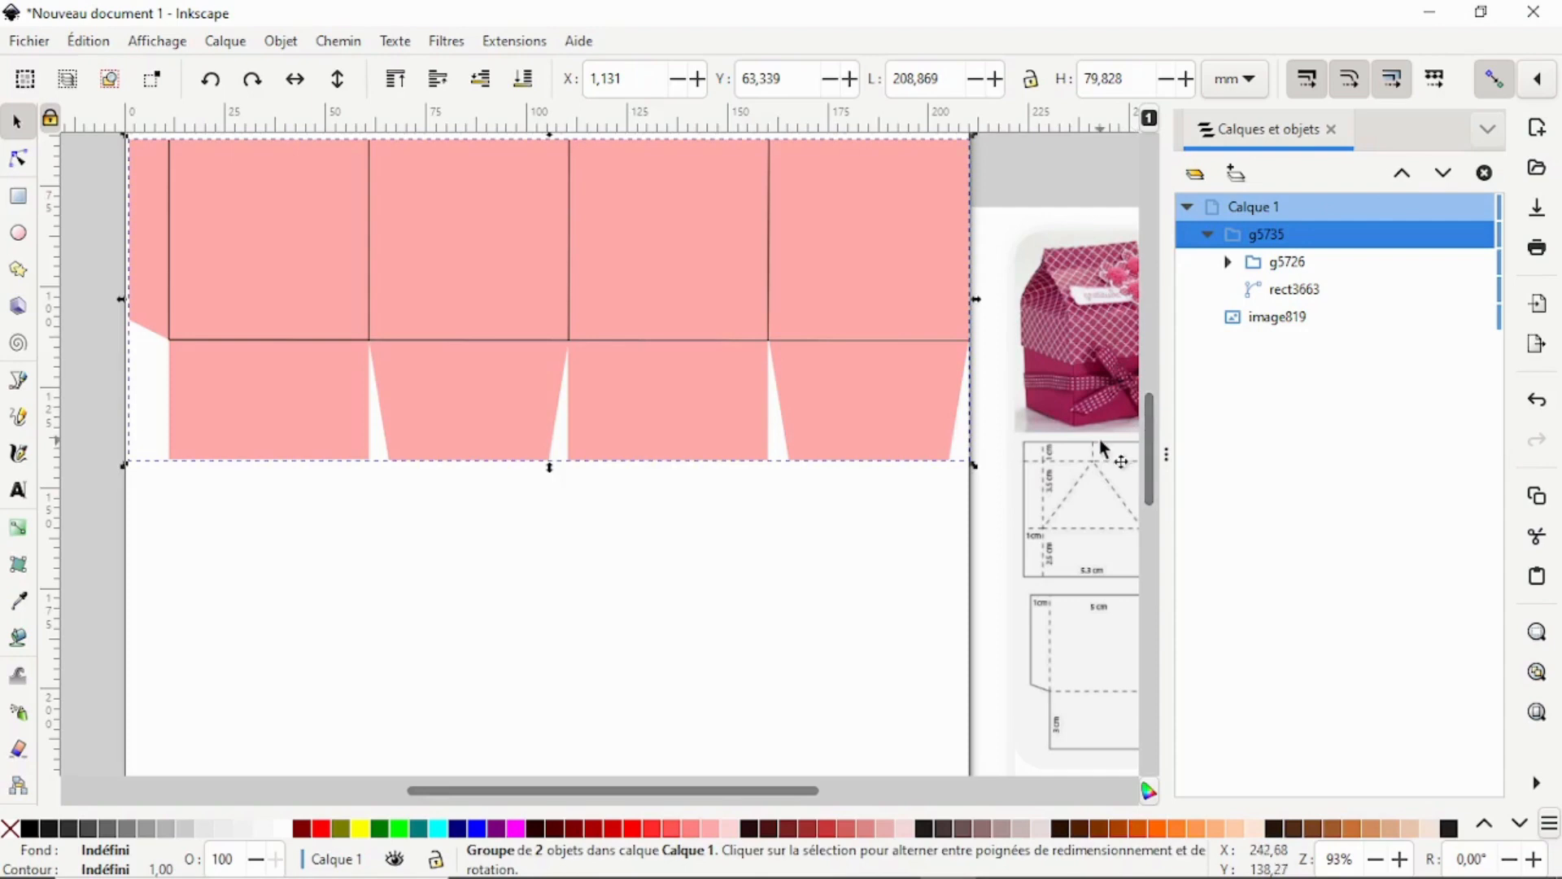
# Place a duplicate of the box template group below the original and fill it with the lighter pink #FFD5D5
pyautogui.click(799, 596)
pyautogui.click(605, 417)
pyautogui.rightClick(607, 413)
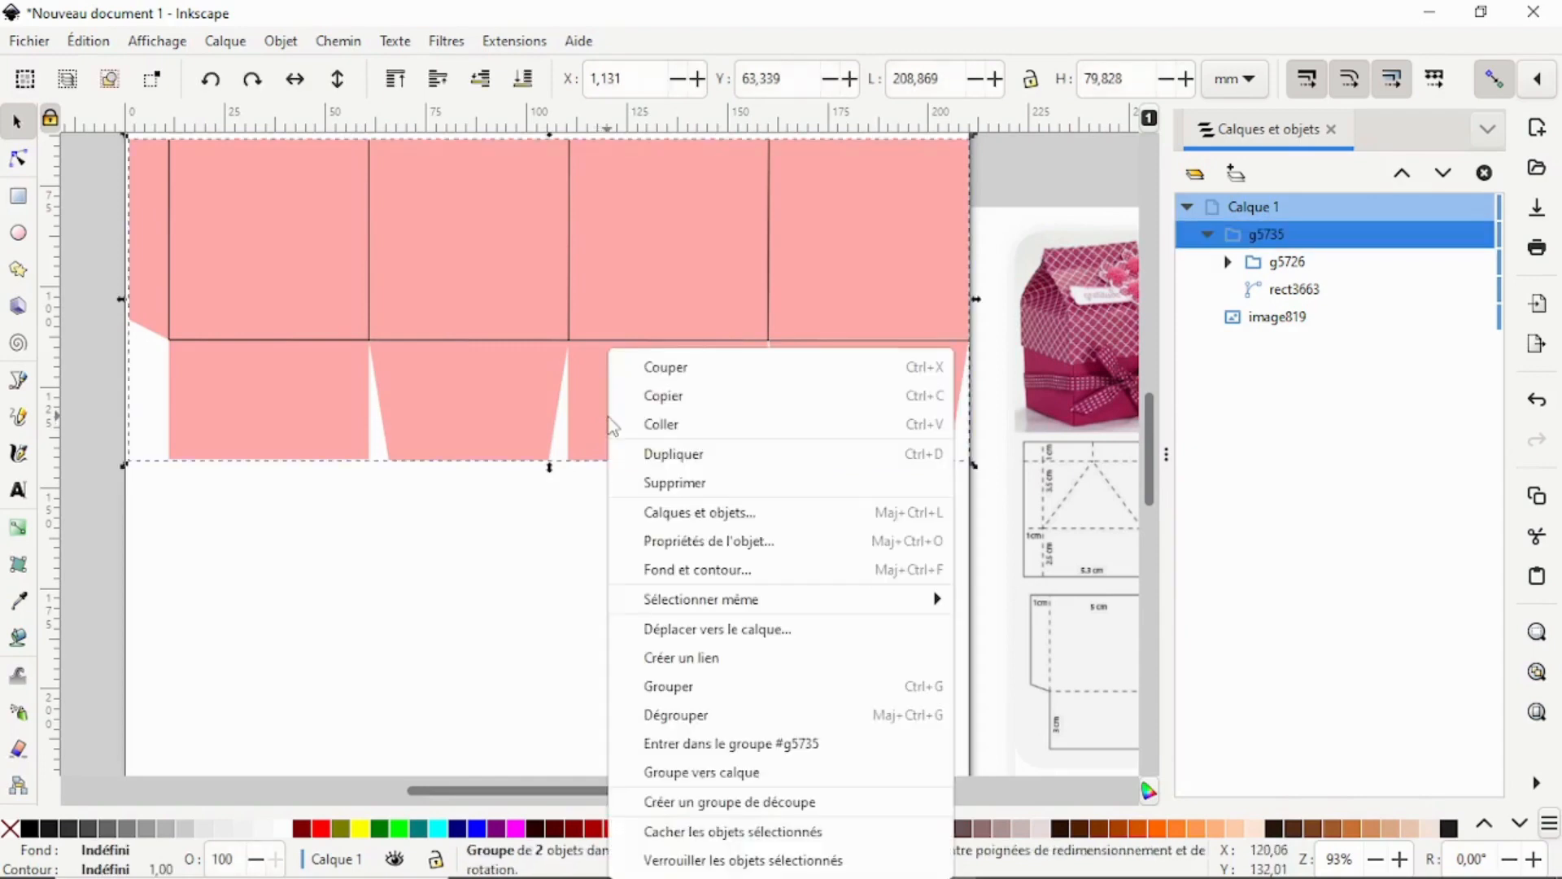
pyautogui.click(702, 450)
pyautogui.moveTo(675, 358); pyautogui.dragTo(639, 713)
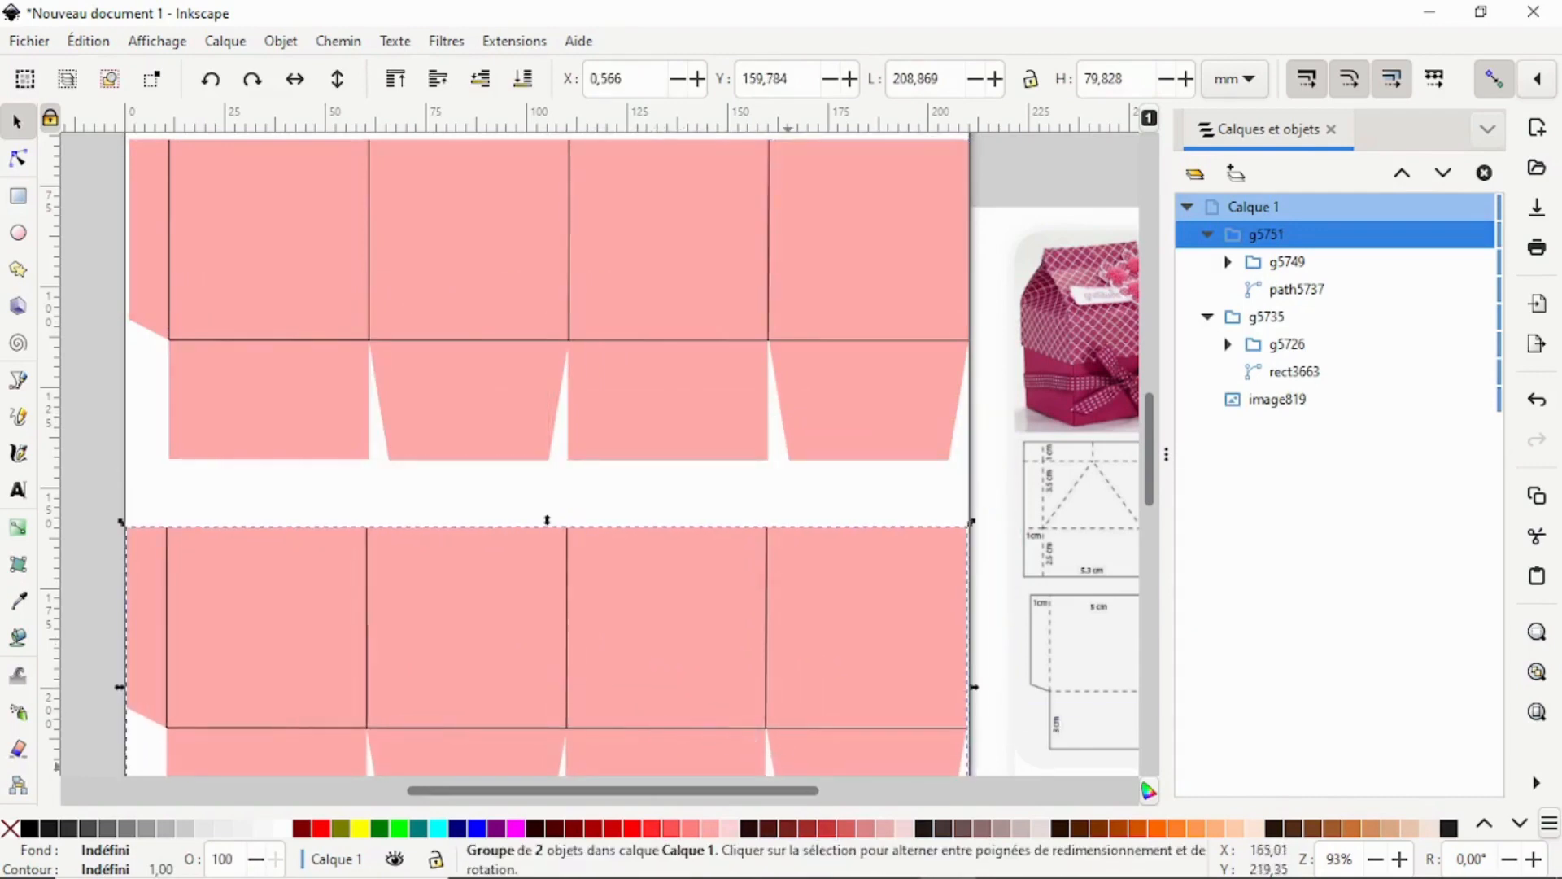
pyautogui.click(725, 834)
pyautogui.click(729, 830)
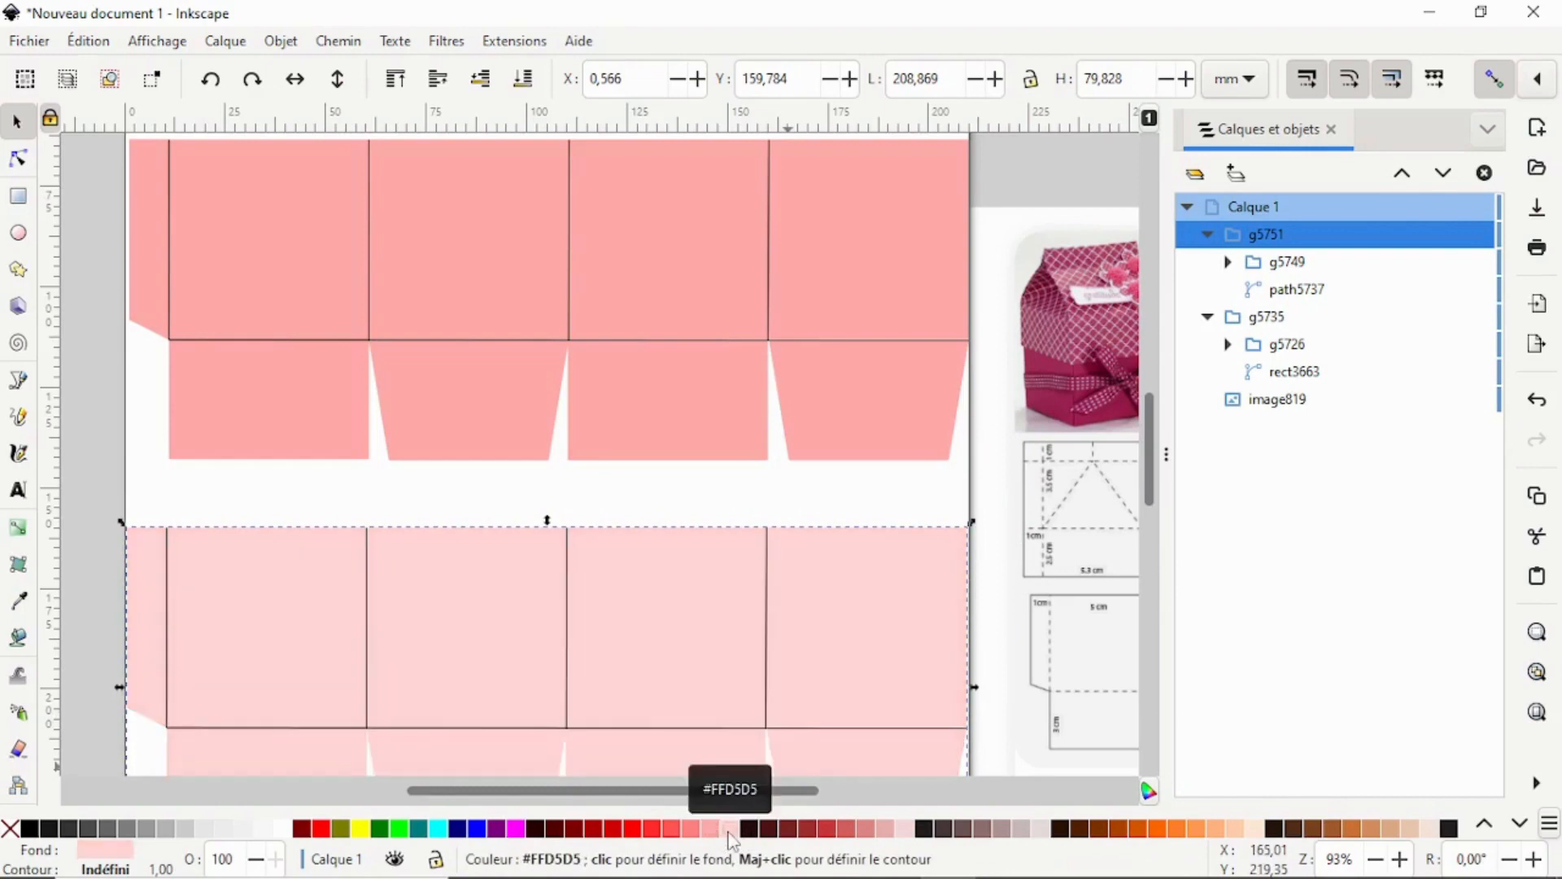
# Move the lighter box template up by about 5 mm, closer to the original template
pyautogui.scroll(-3, 704, 500)
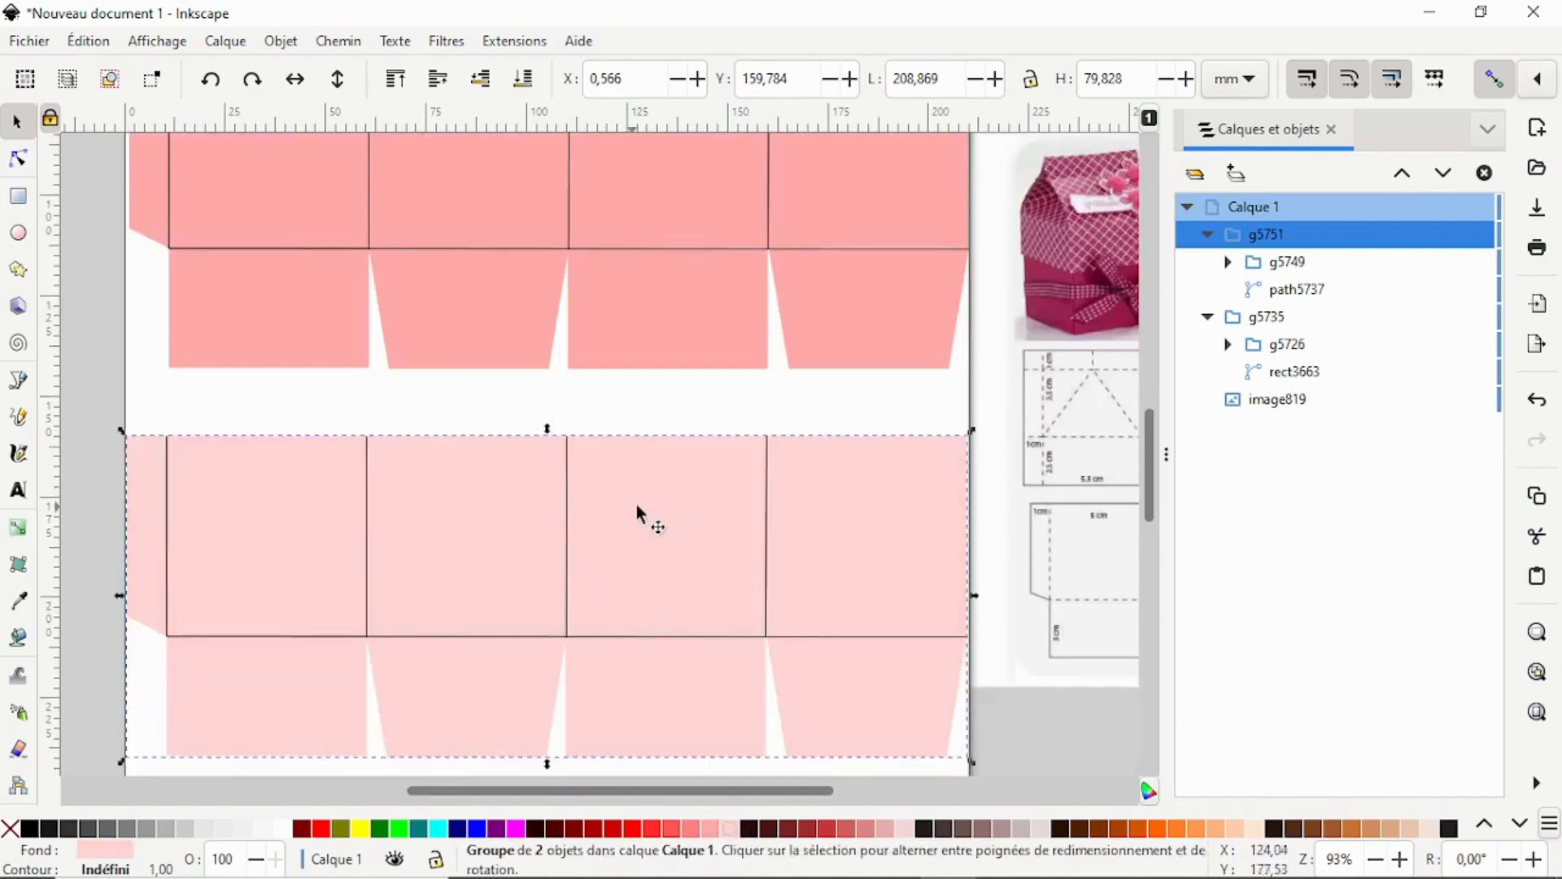
pyautogui.moveTo(644, 499); pyautogui.dragTo(639, 481)
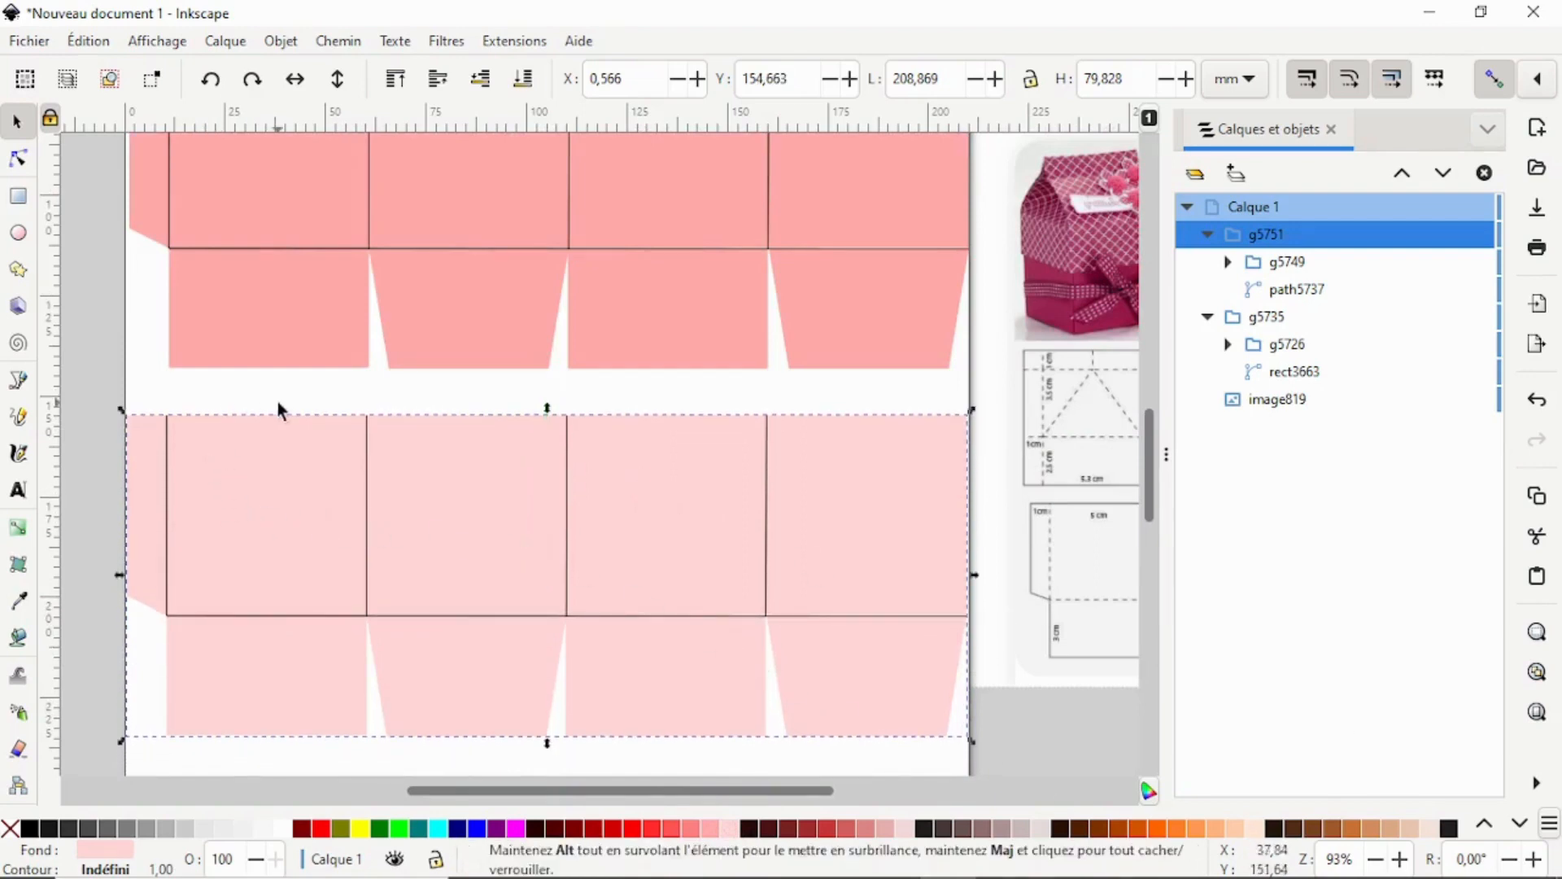
pyautogui.click(107, 387)
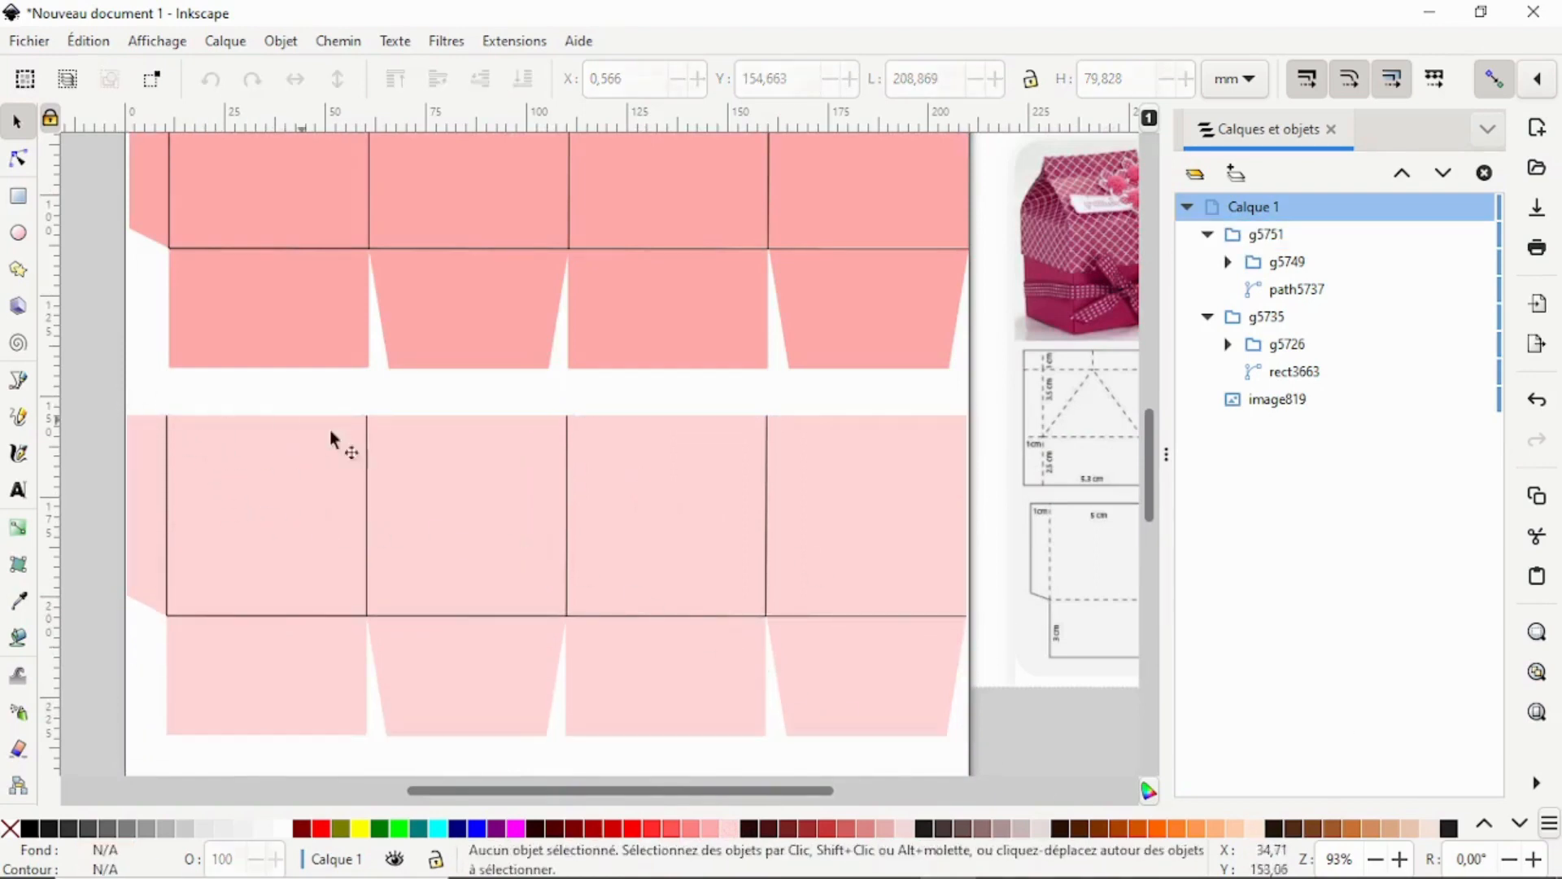
# Expand the lighter template's group in the object list to check the fold-line group nested inside it
pyautogui.click(586, 617)
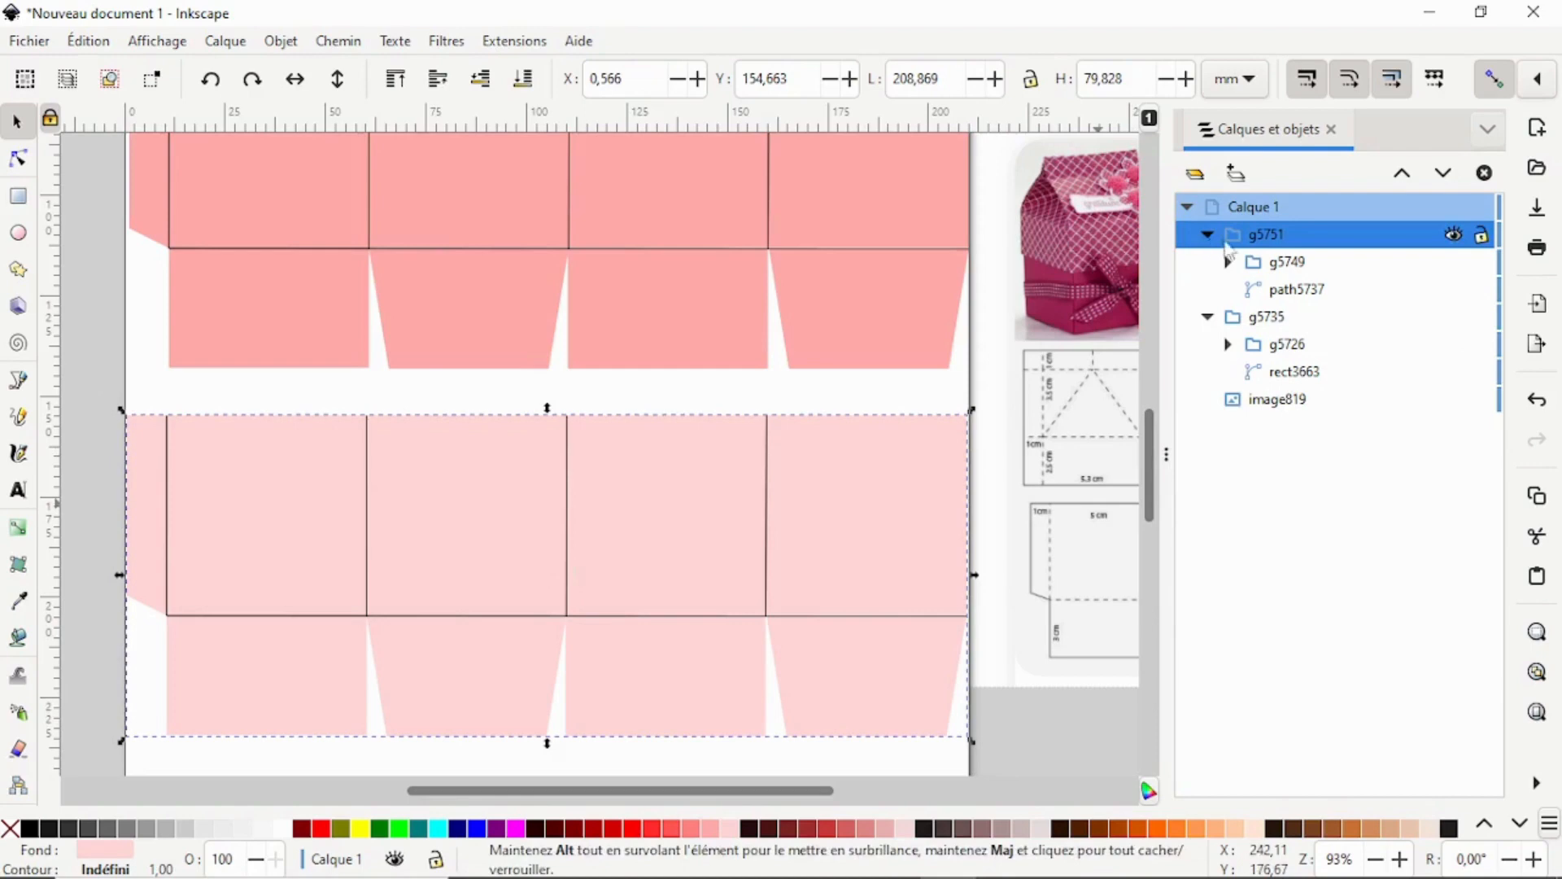
pyautogui.click(1286, 271)
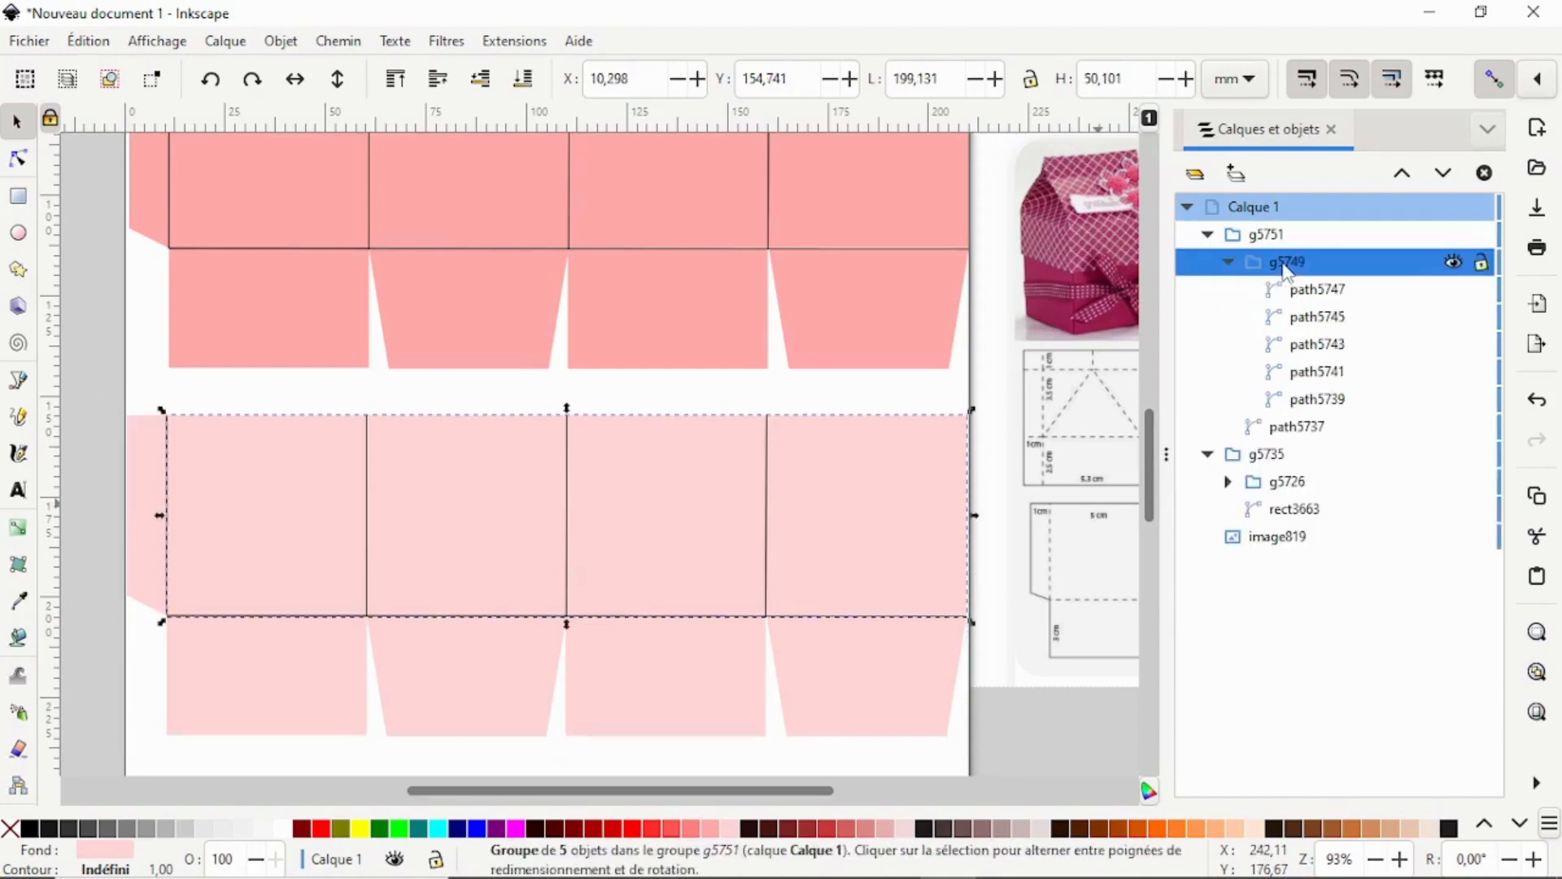
pyautogui.click(1264, 241)
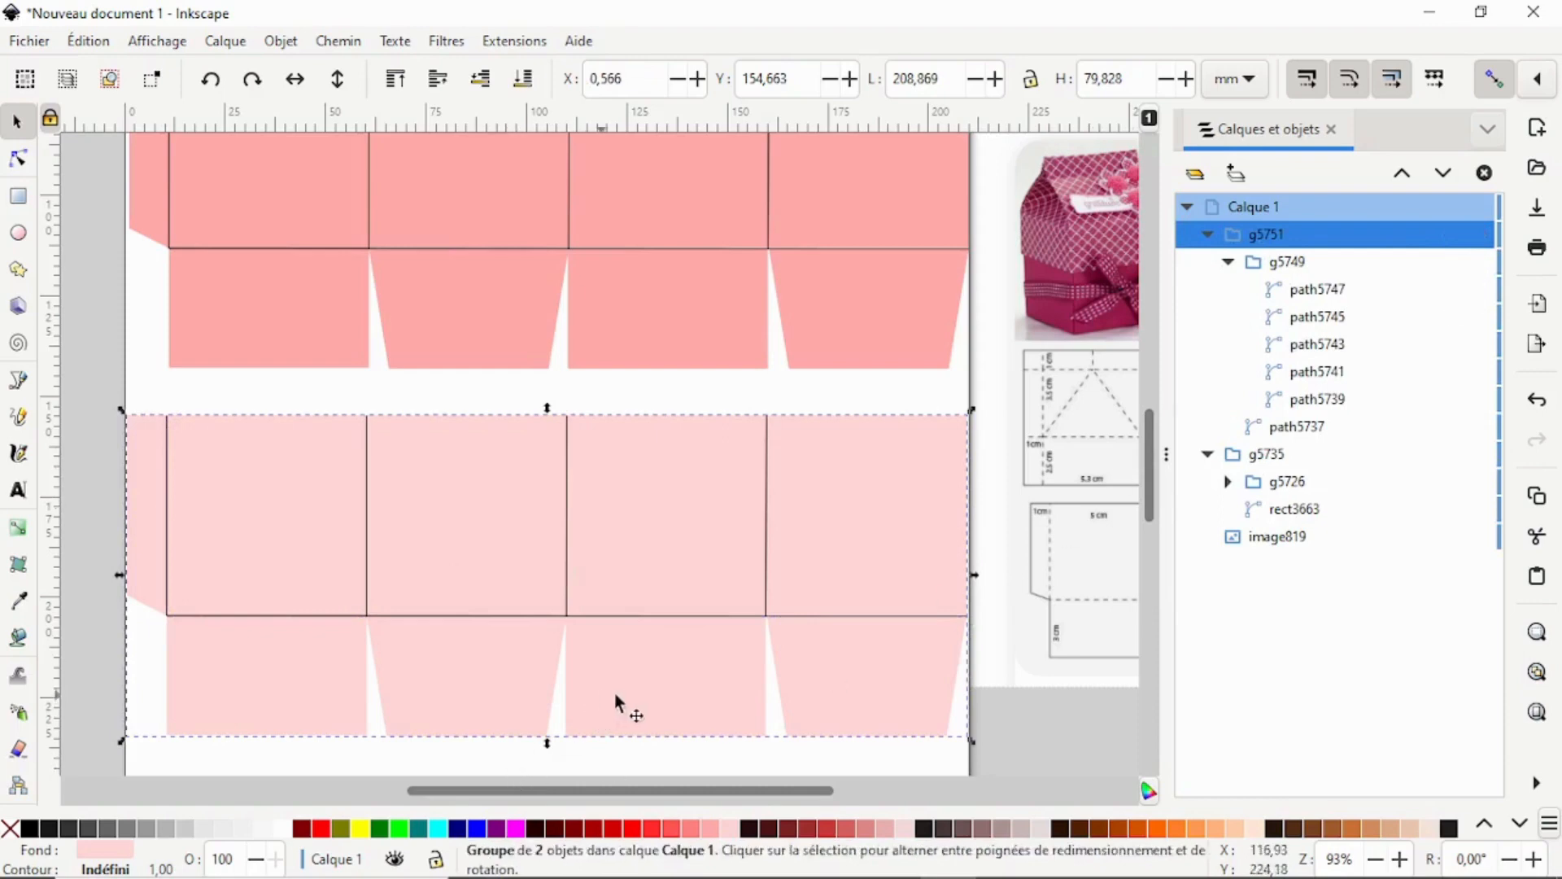
pyautogui.click(1260, 267)
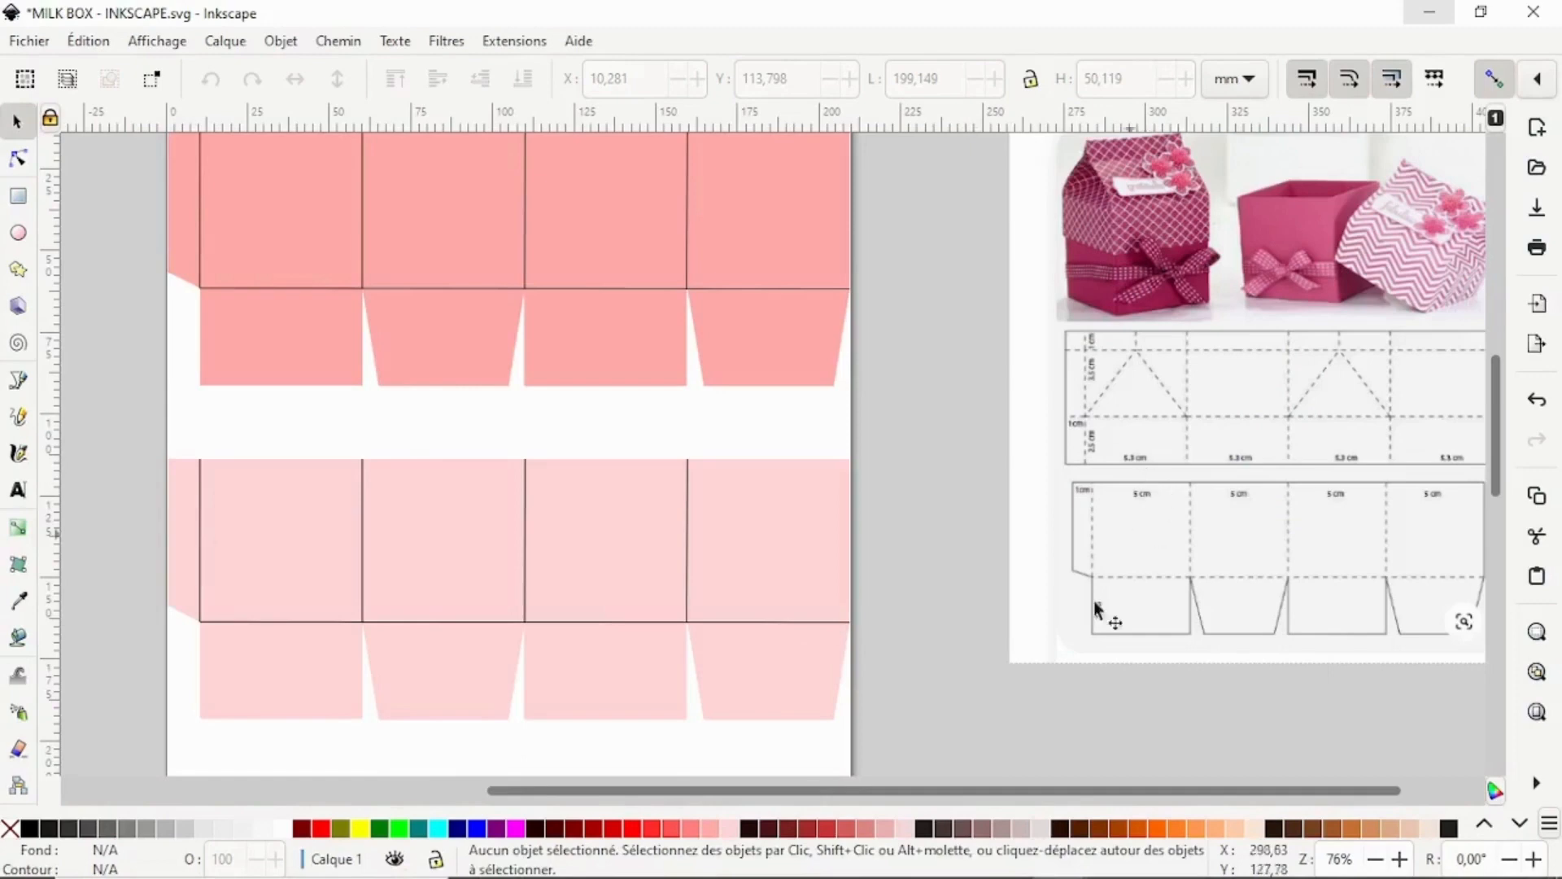
# Give the lighter template's fold-line group a dashed stroke style with the pattern 4 8
pyautogui.click(364, 511)
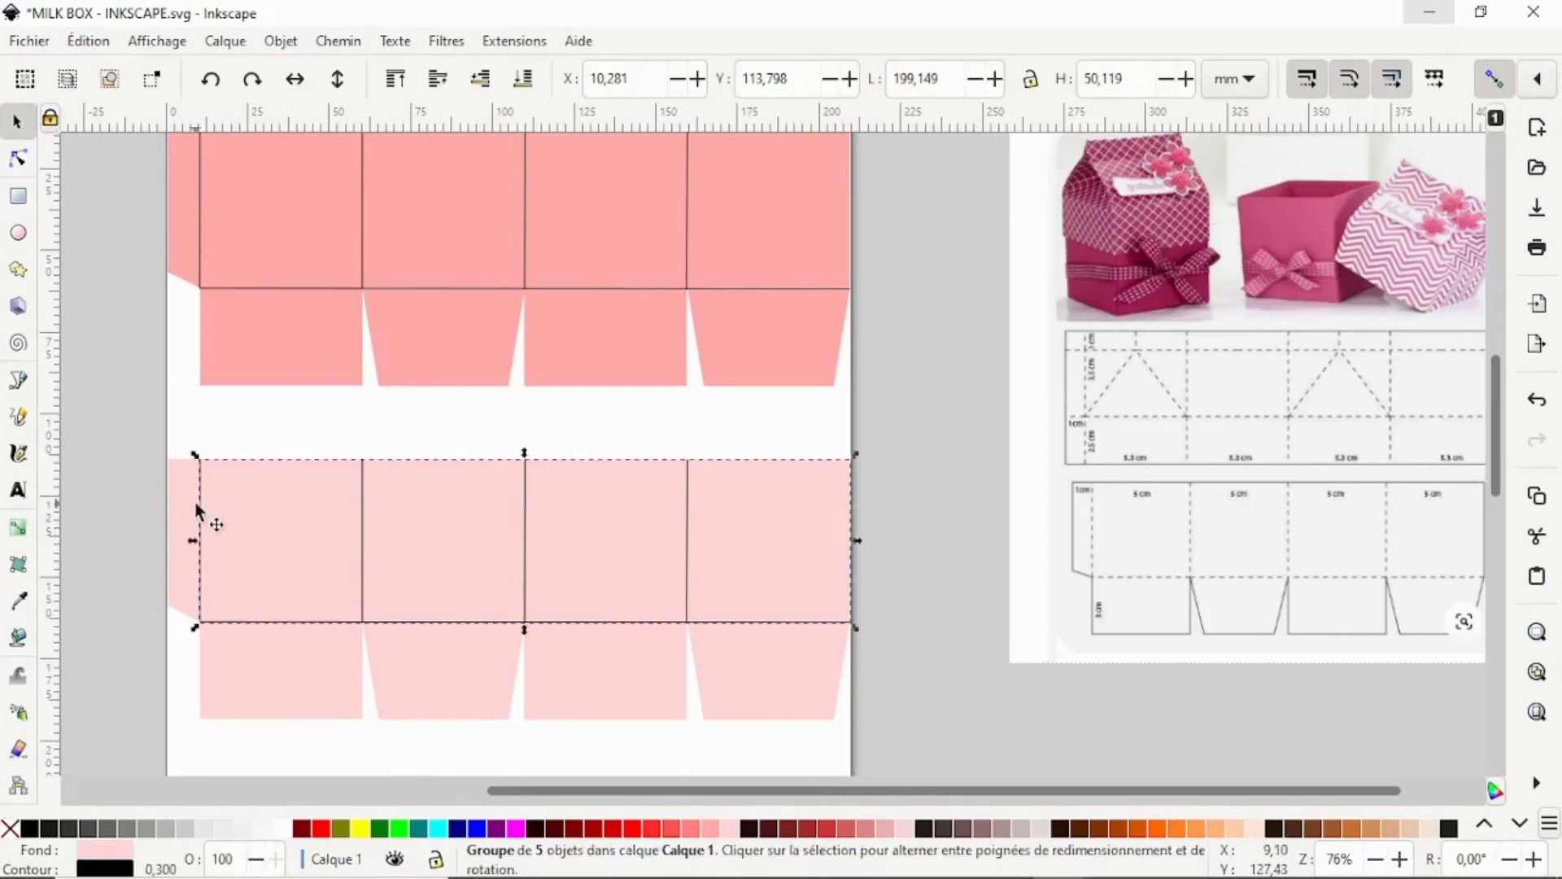
pyautogui.click(531, 511)
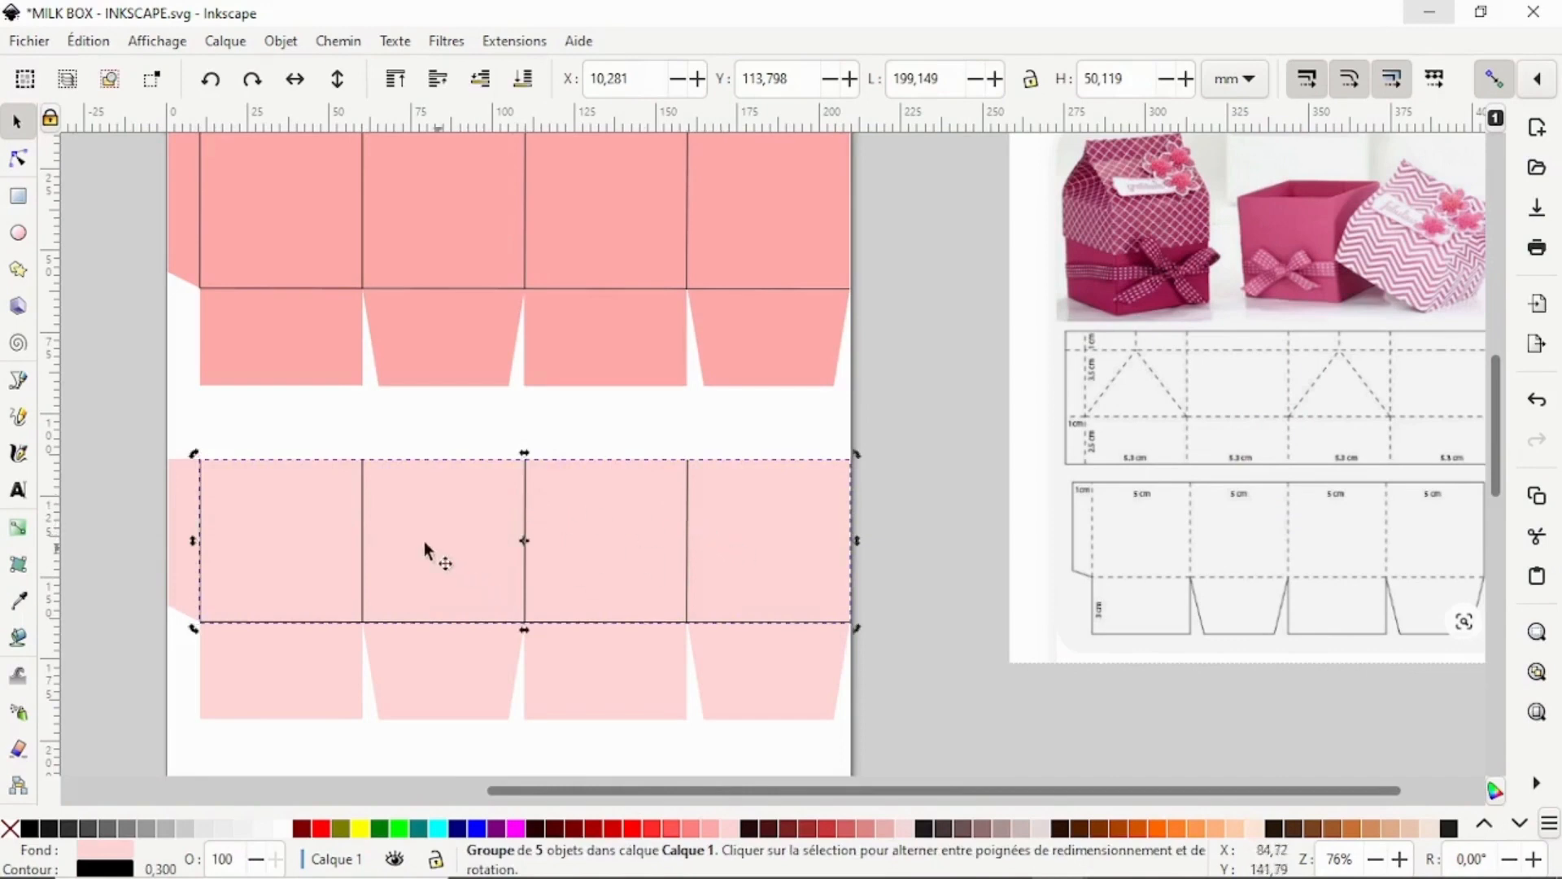
pyautogui.click(363, 516)
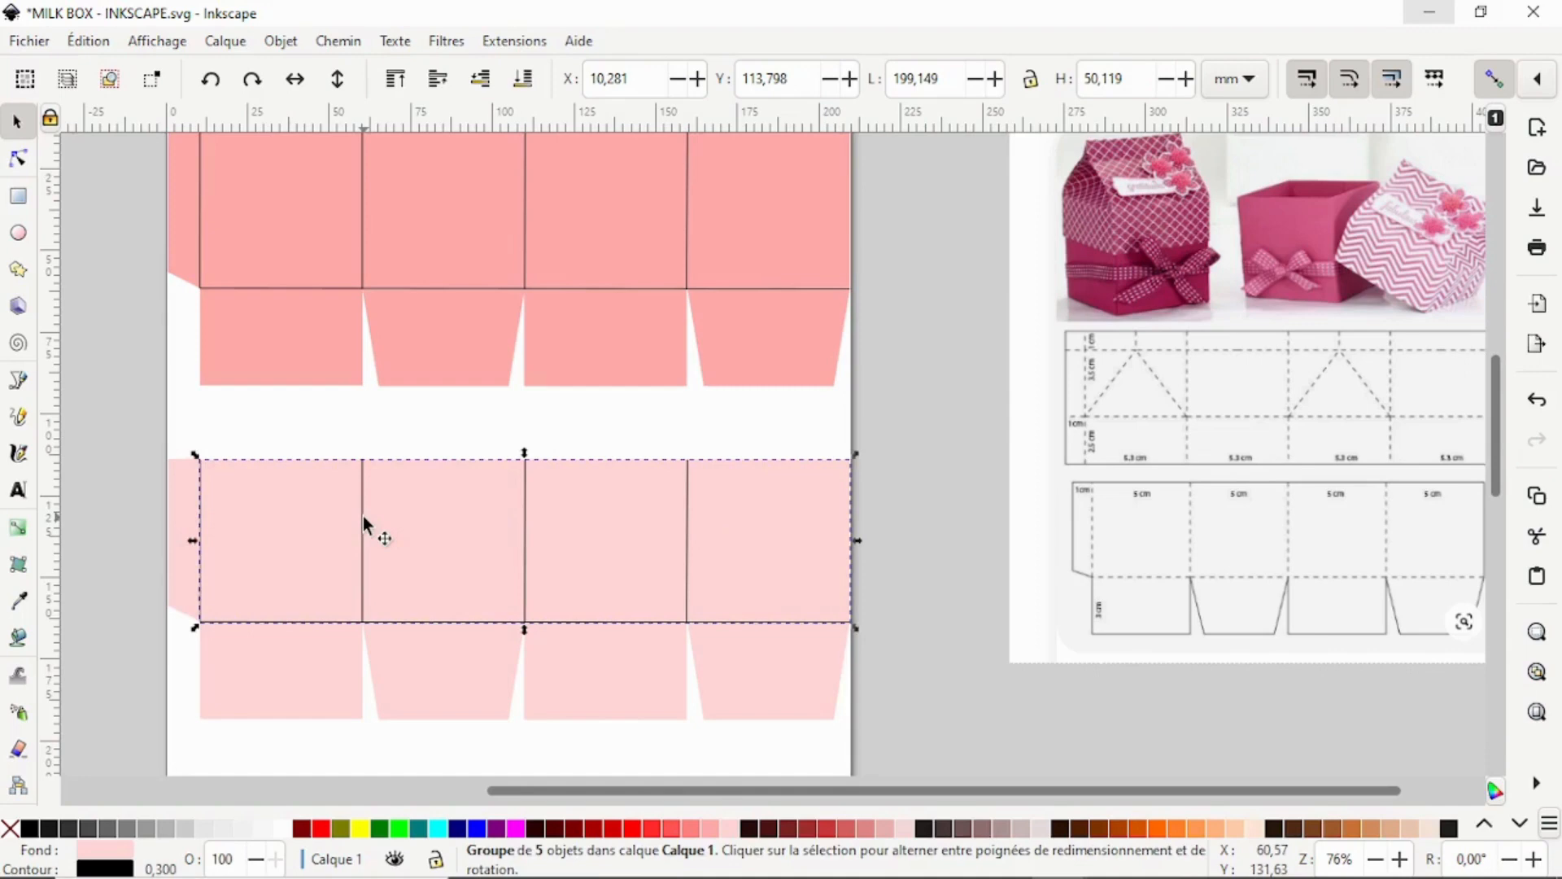
pyautogui.rightClick(530, 536)
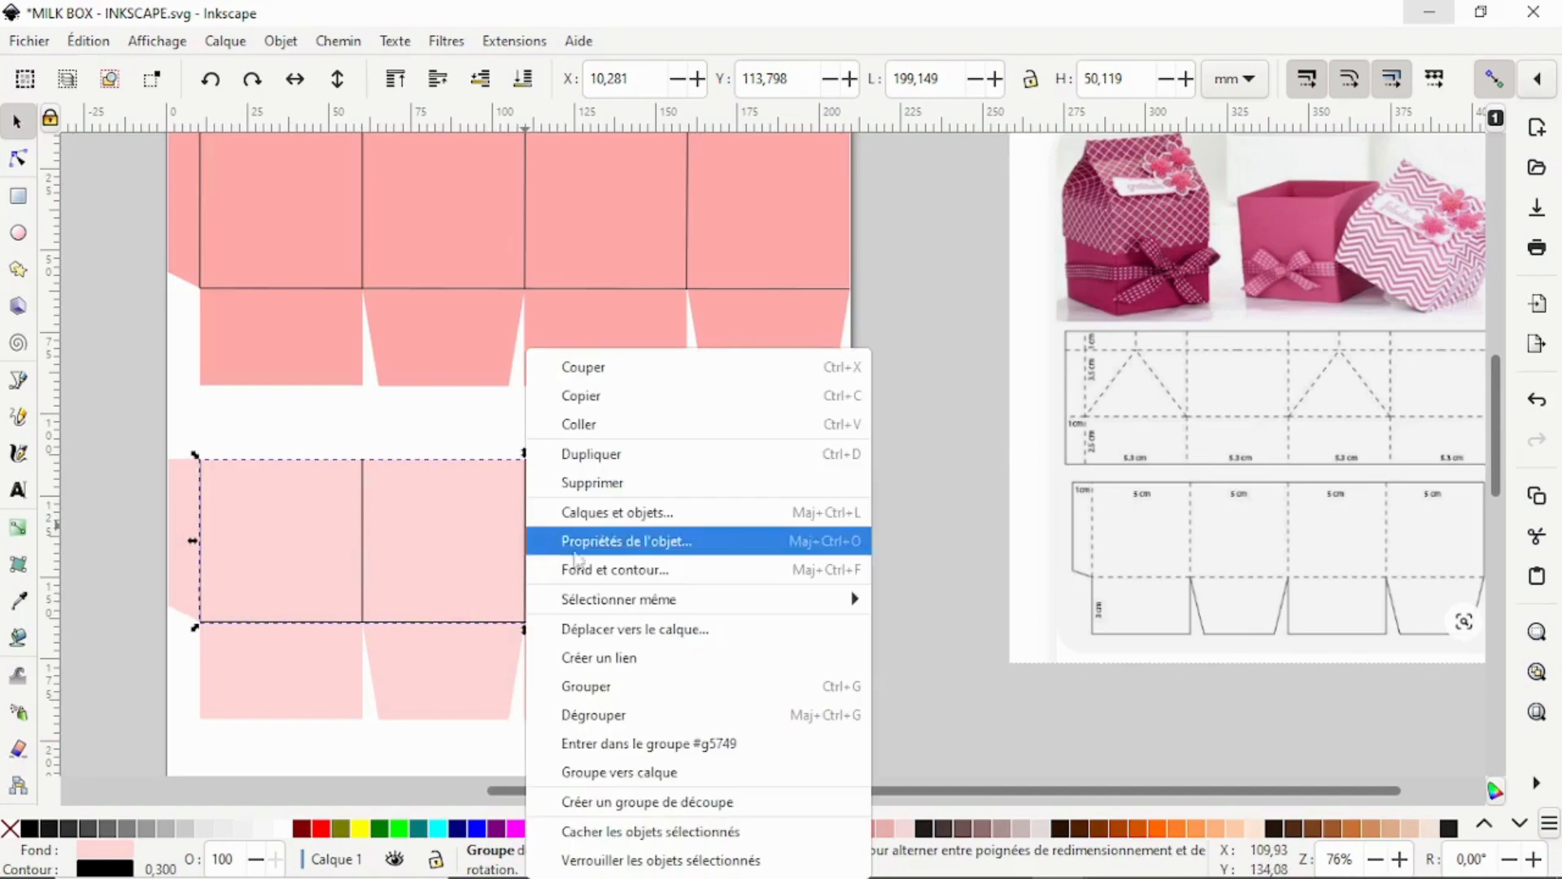
pyautogui.click(666, 568)
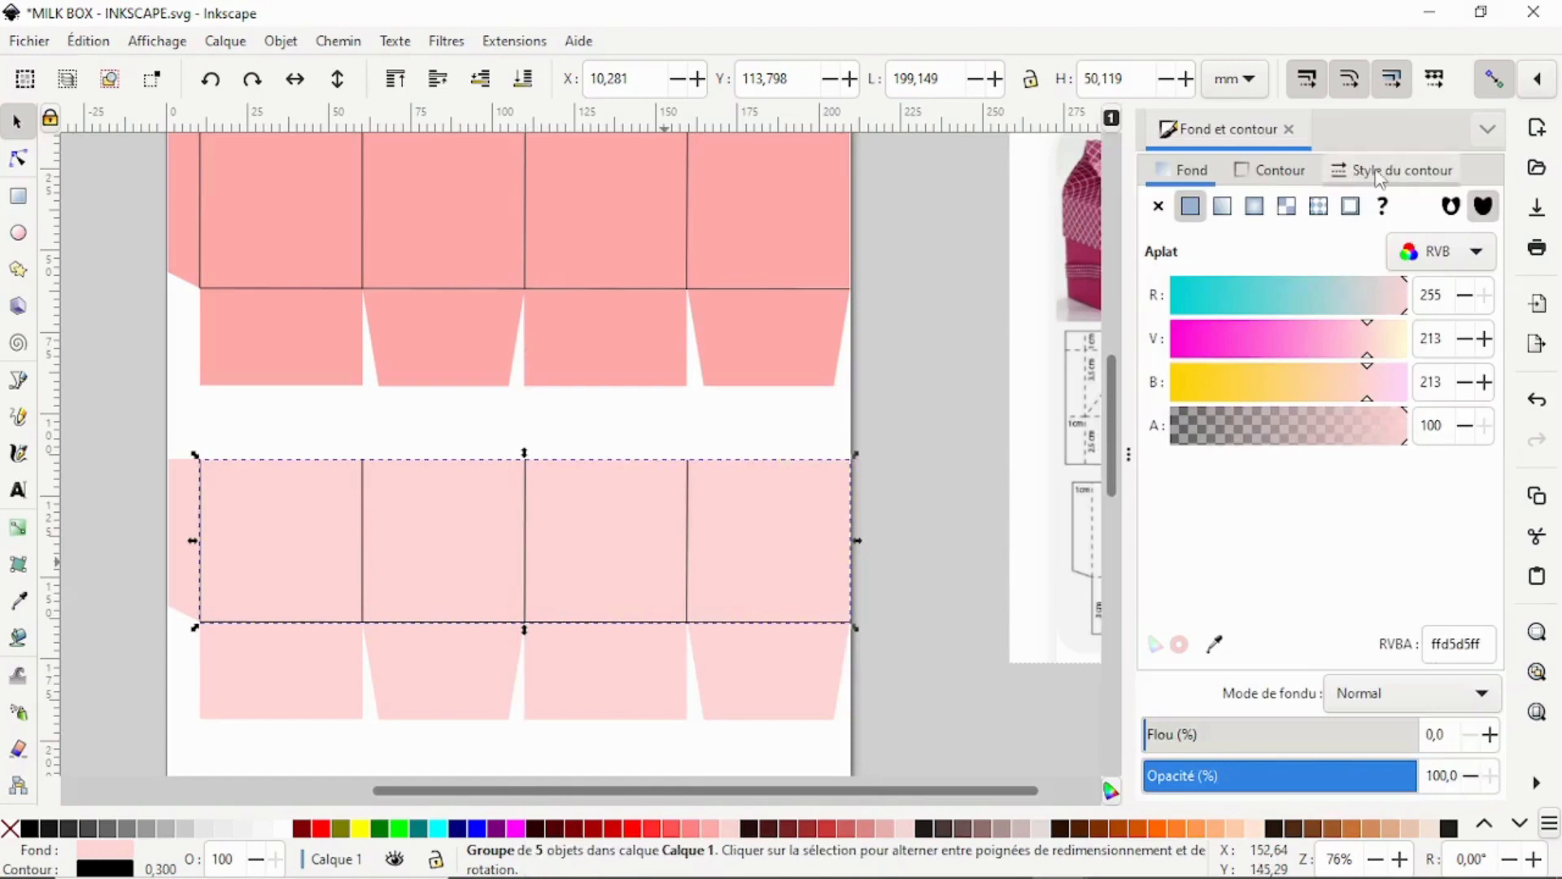
pyautogui.click(1375, 180)
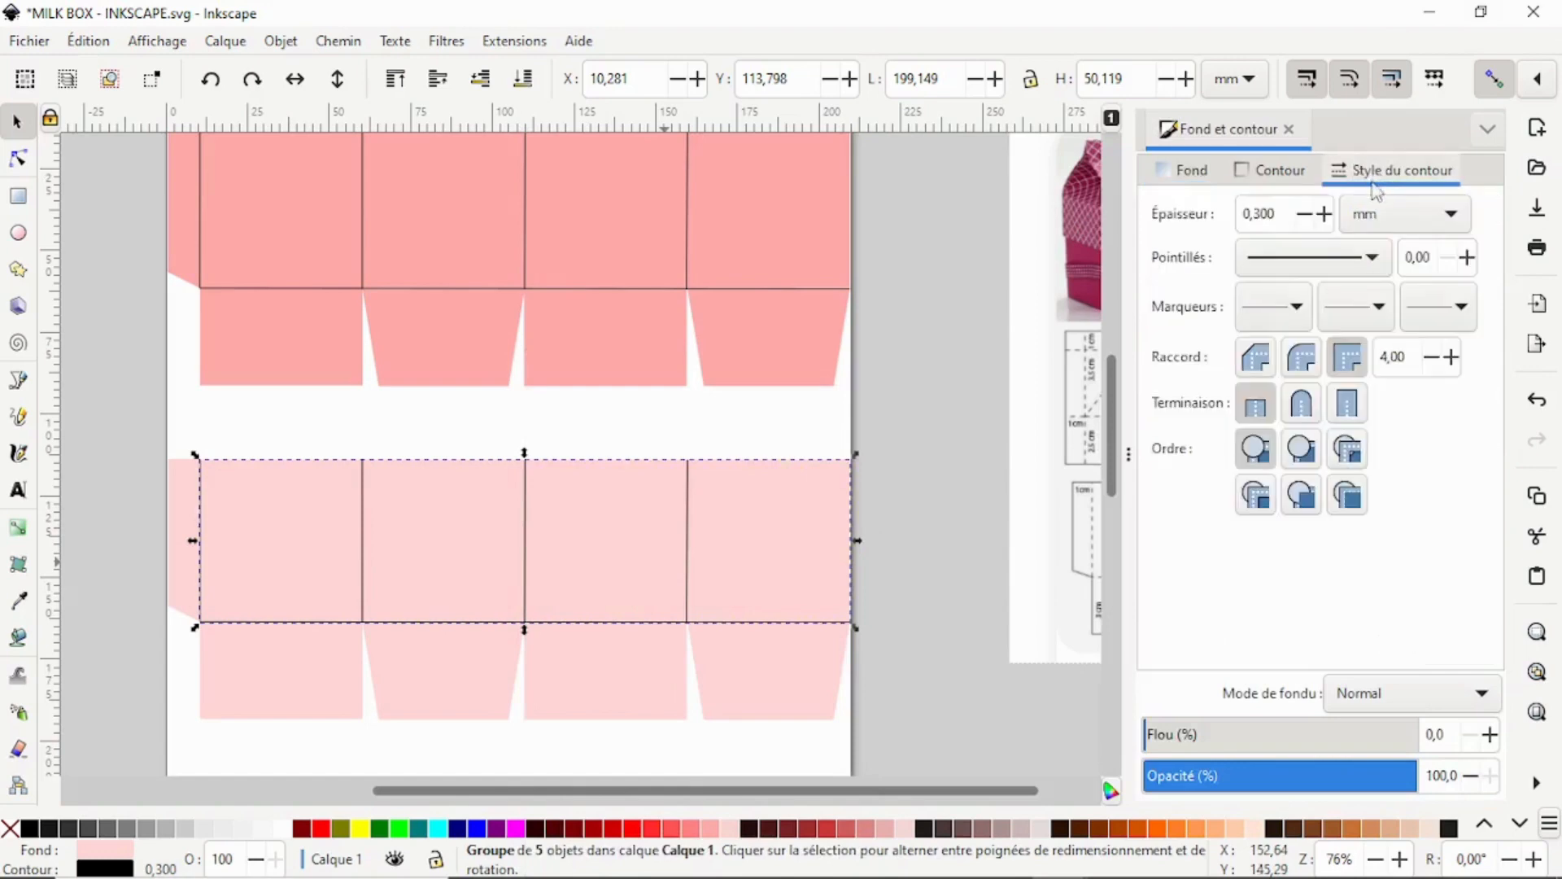
pyautogui.click(1375, 260)
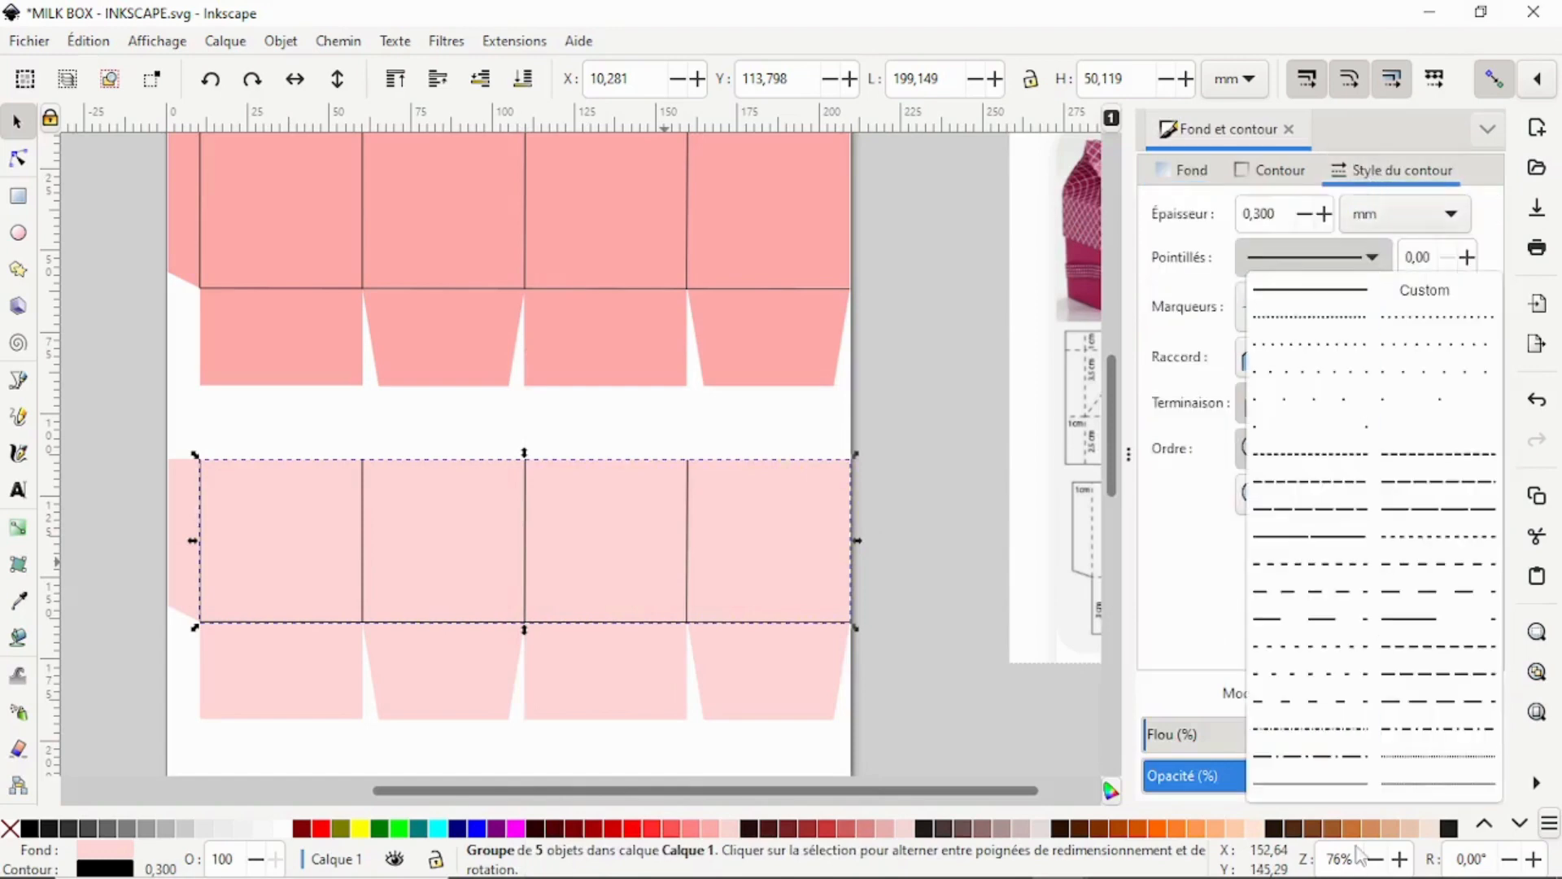
pyautogui.click(1354, 705)
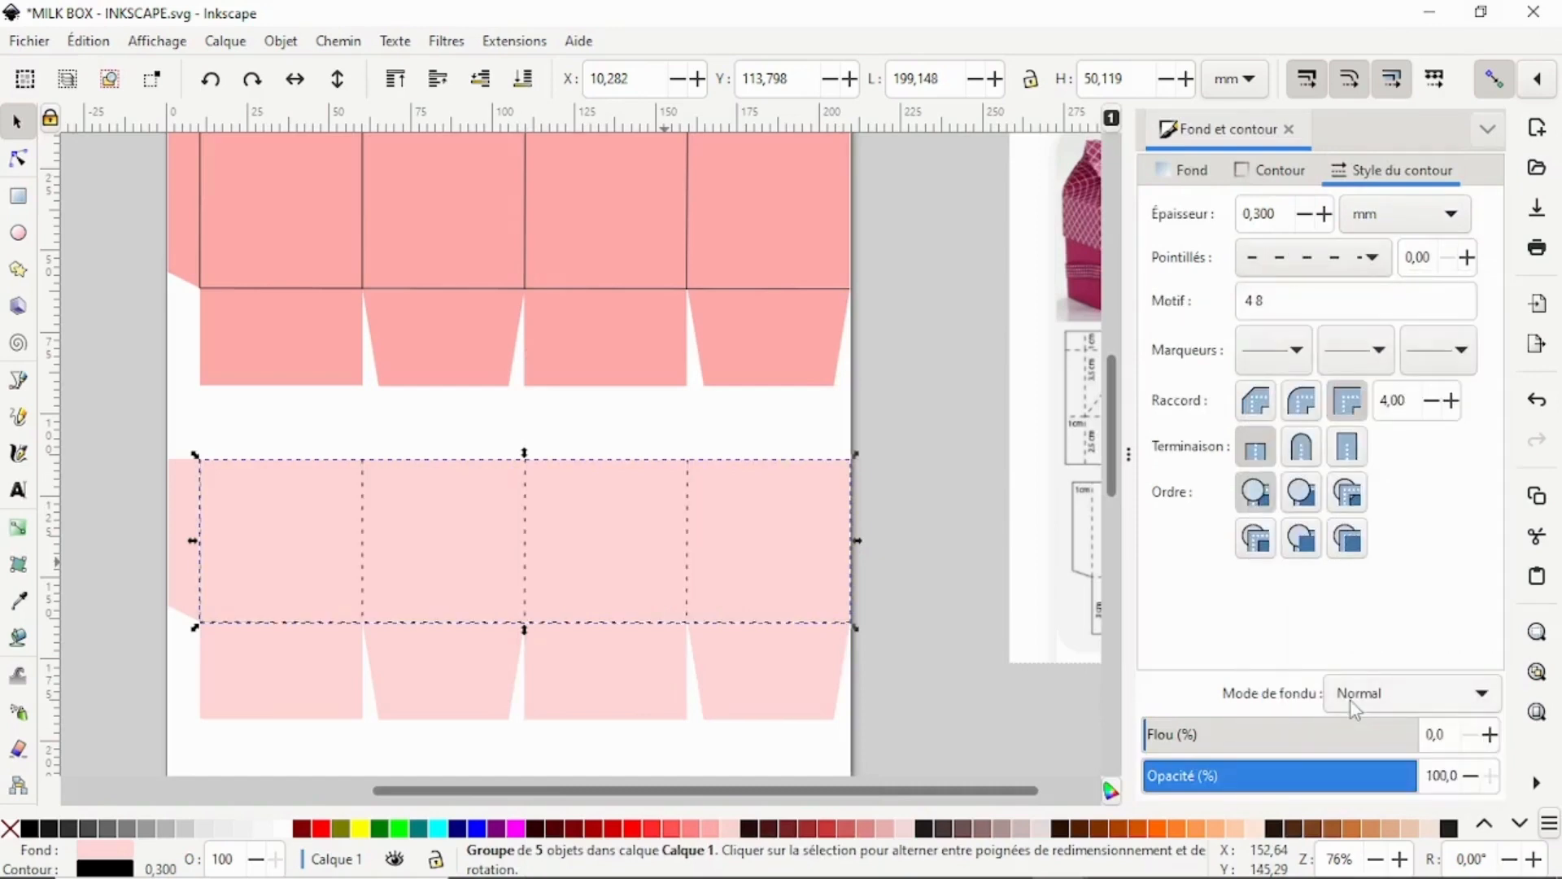
pyautogui.click(918, 538)
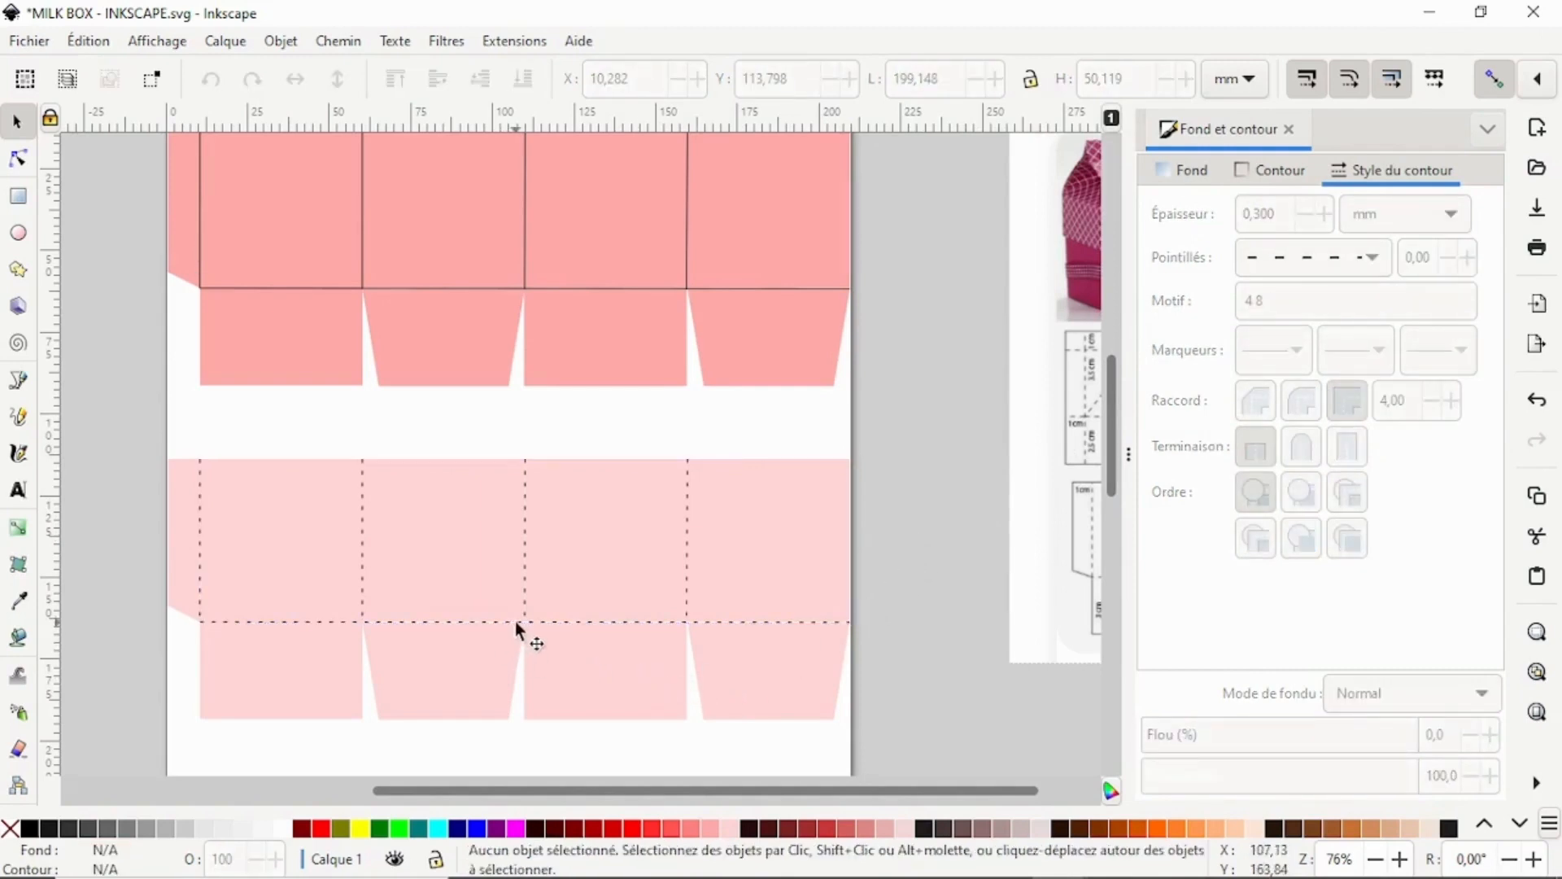
# Convert the lighter template's fold lines into real dashes with the Convert to Dashes path extension and check the fold-line group
pyautogui.click(515, 622)
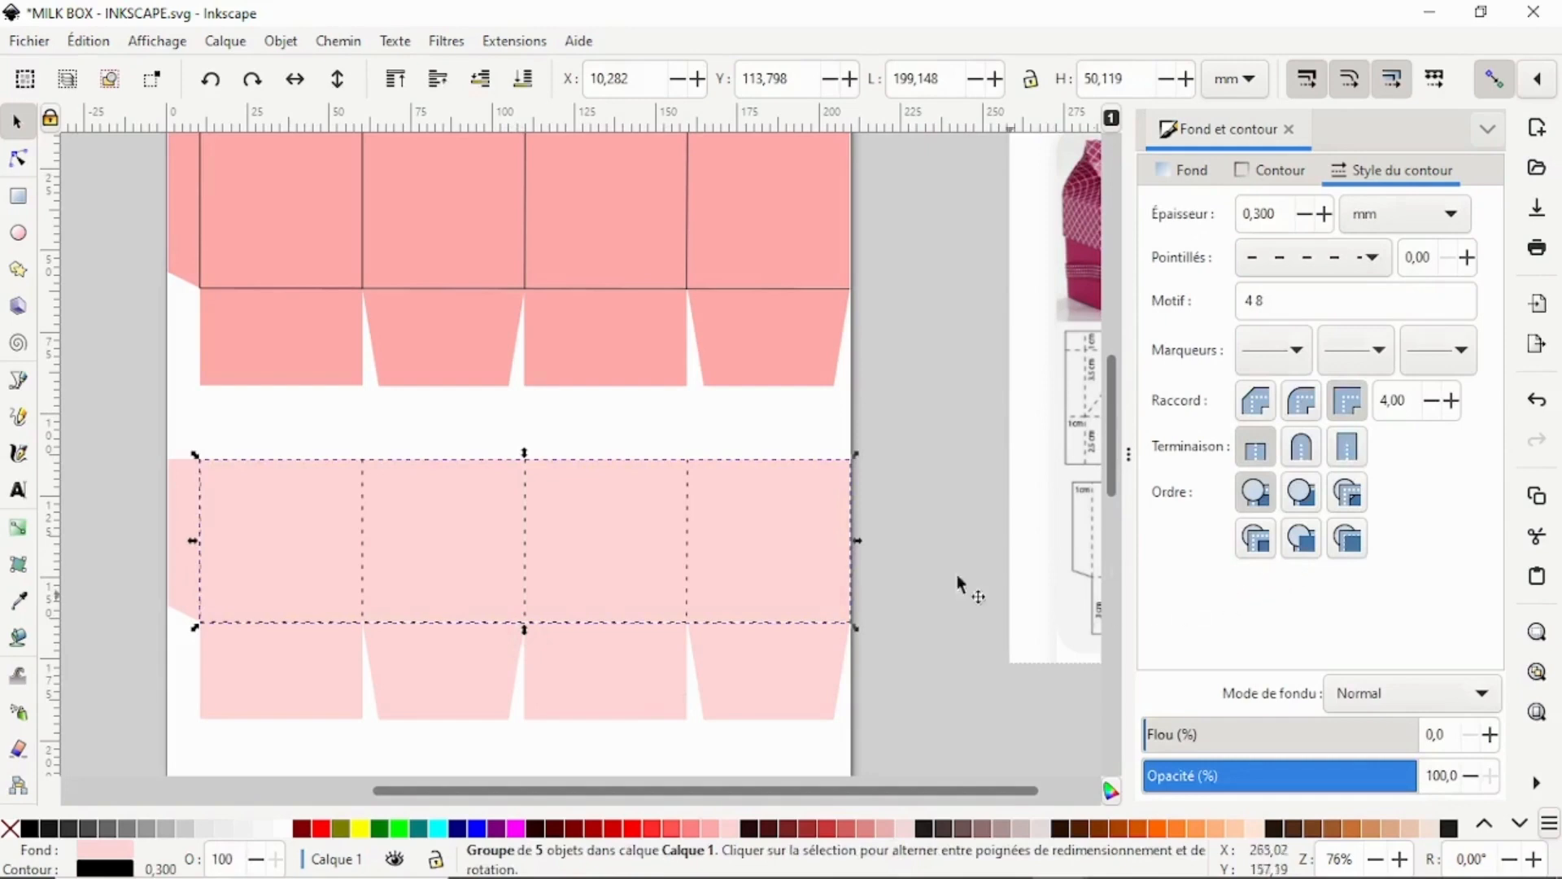
pyautogui.click(506, 46)
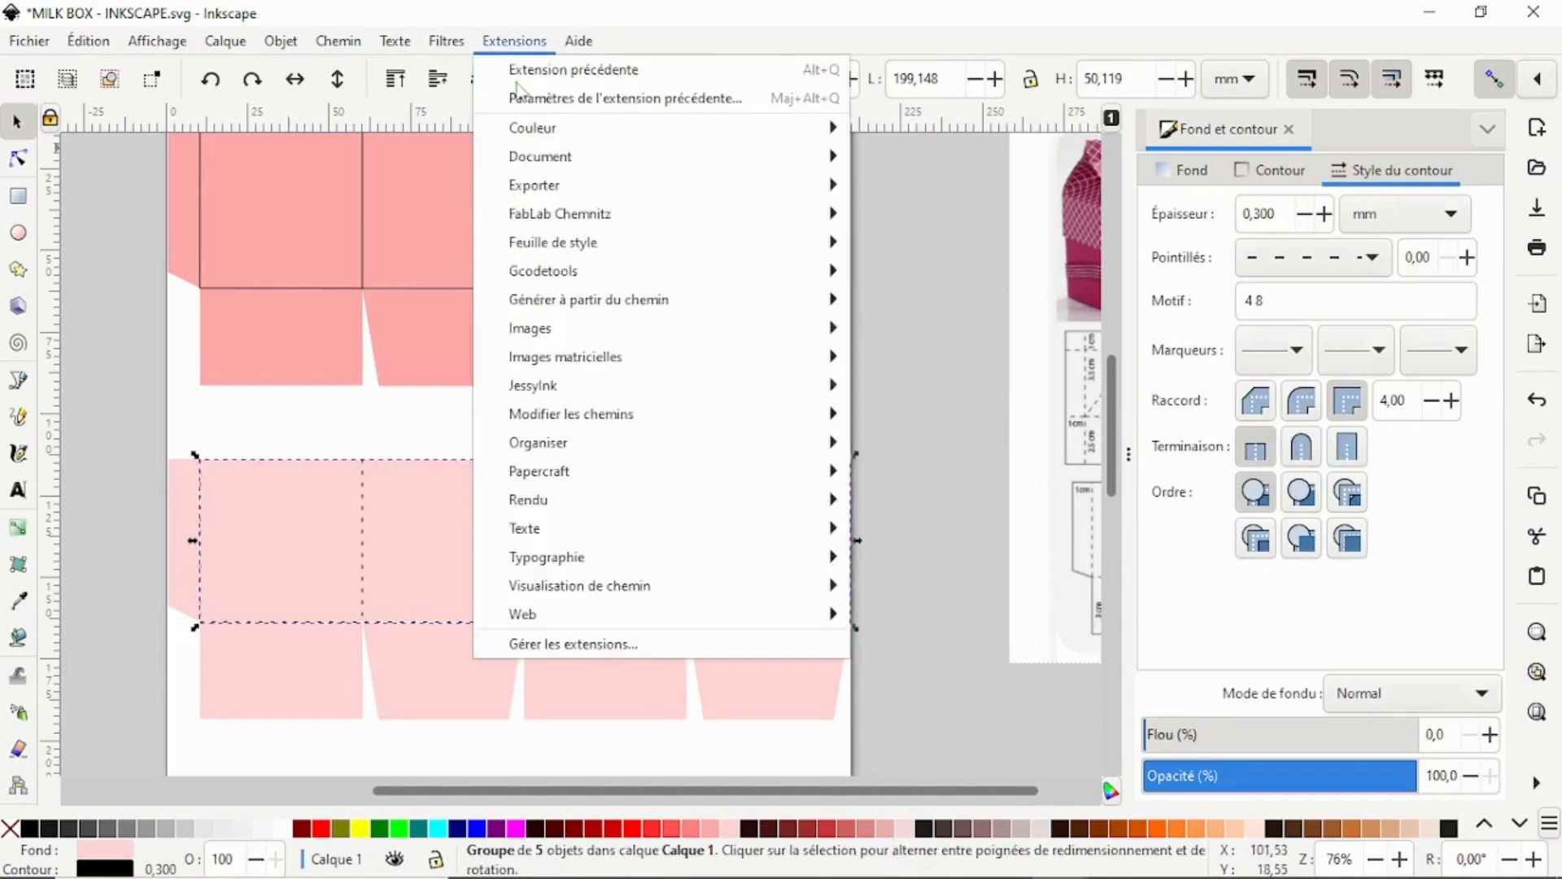
pyautogui.moveTo(786, 423)
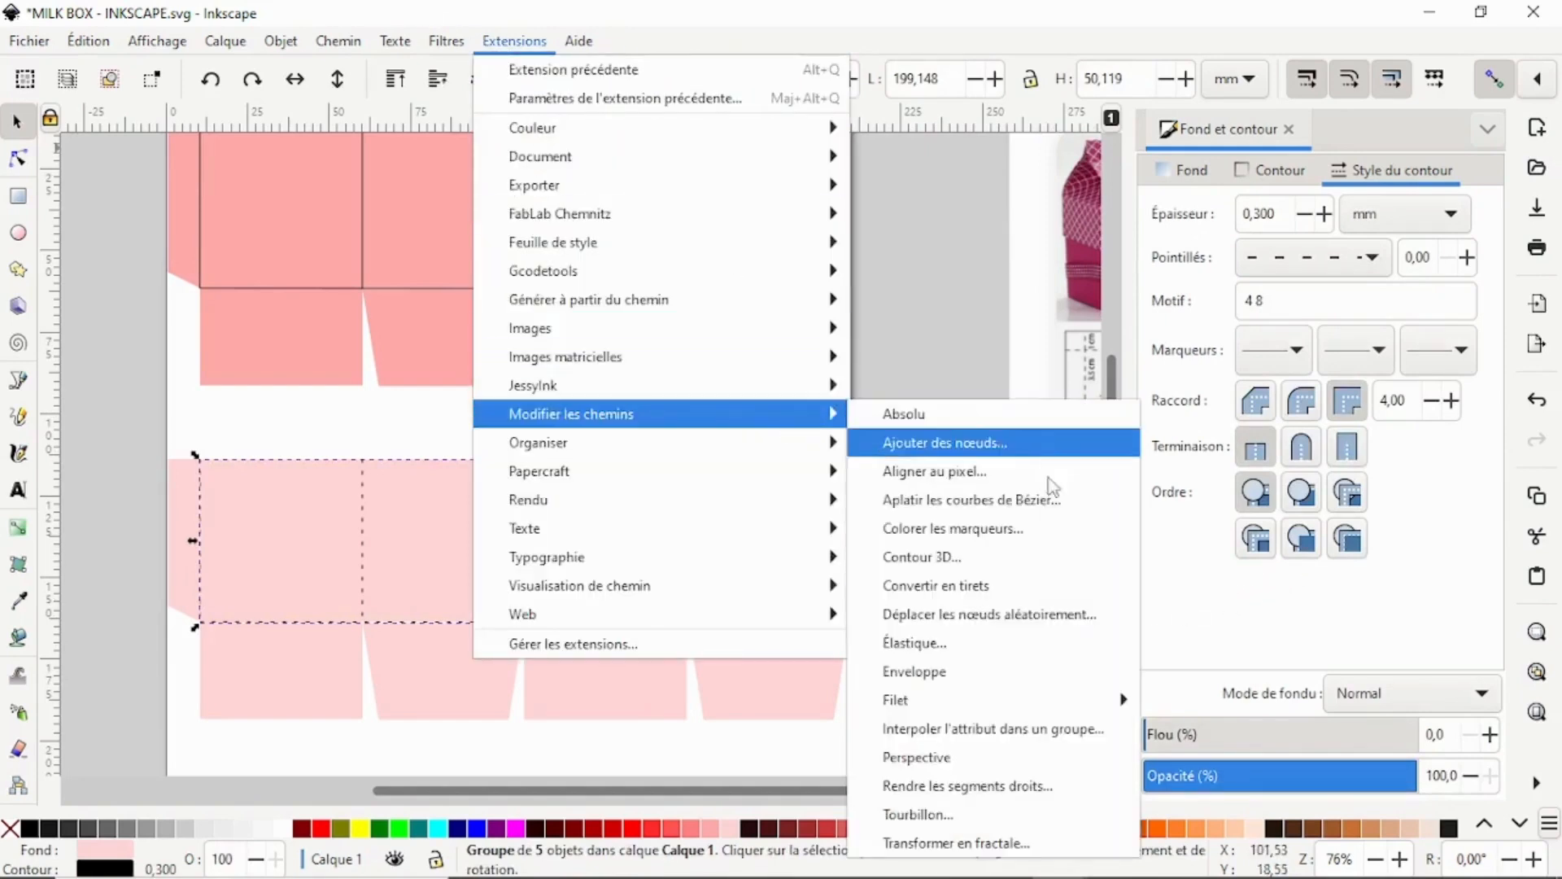
pyautogui.click(1035, 588)
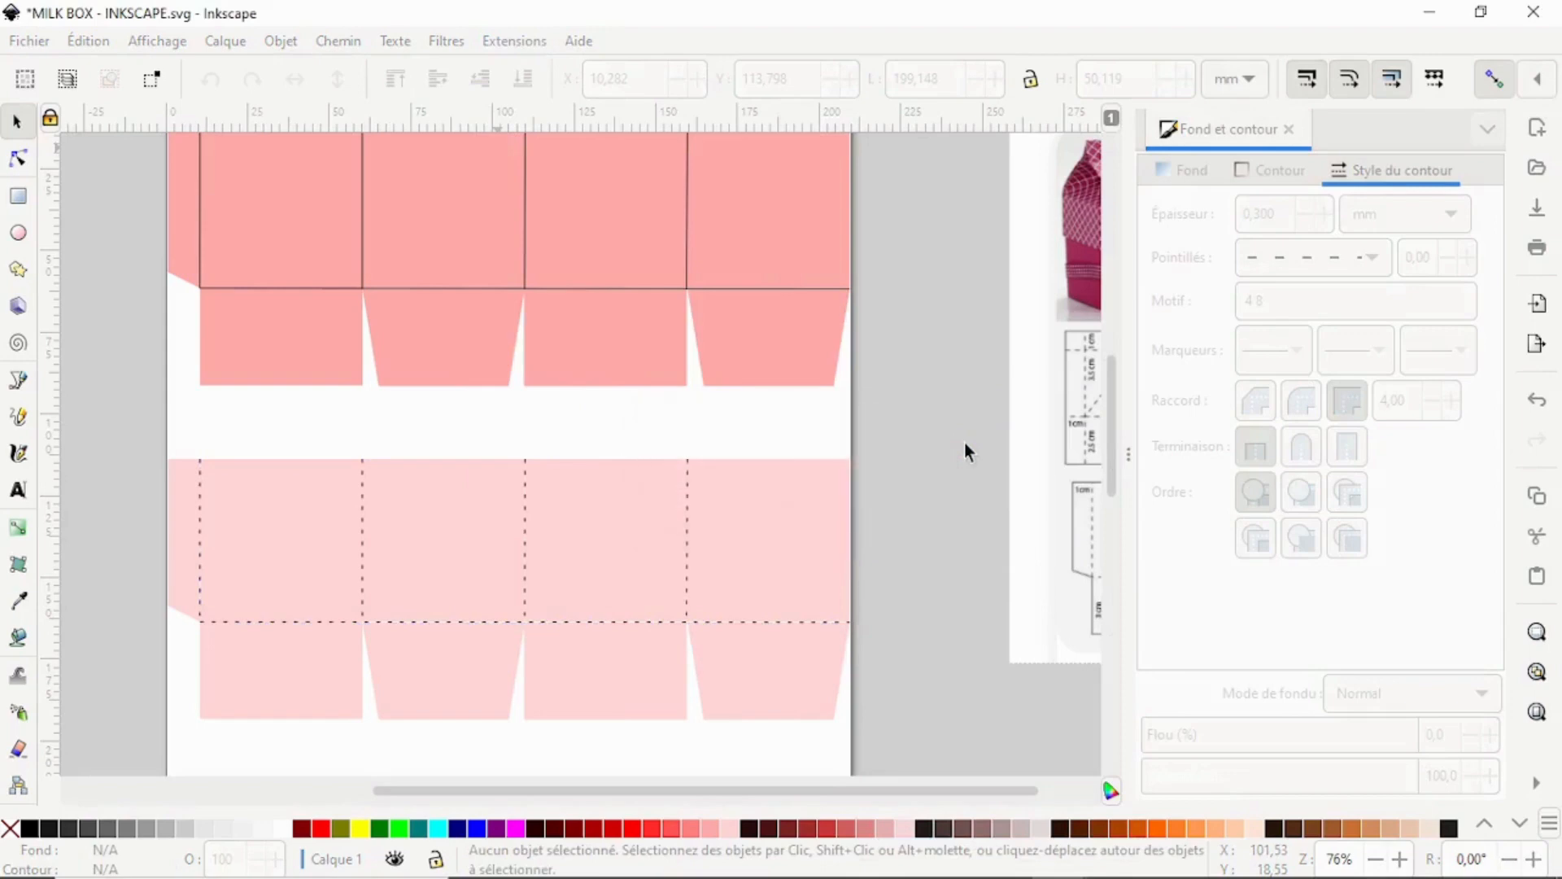
pyautogui.click(691, 530)
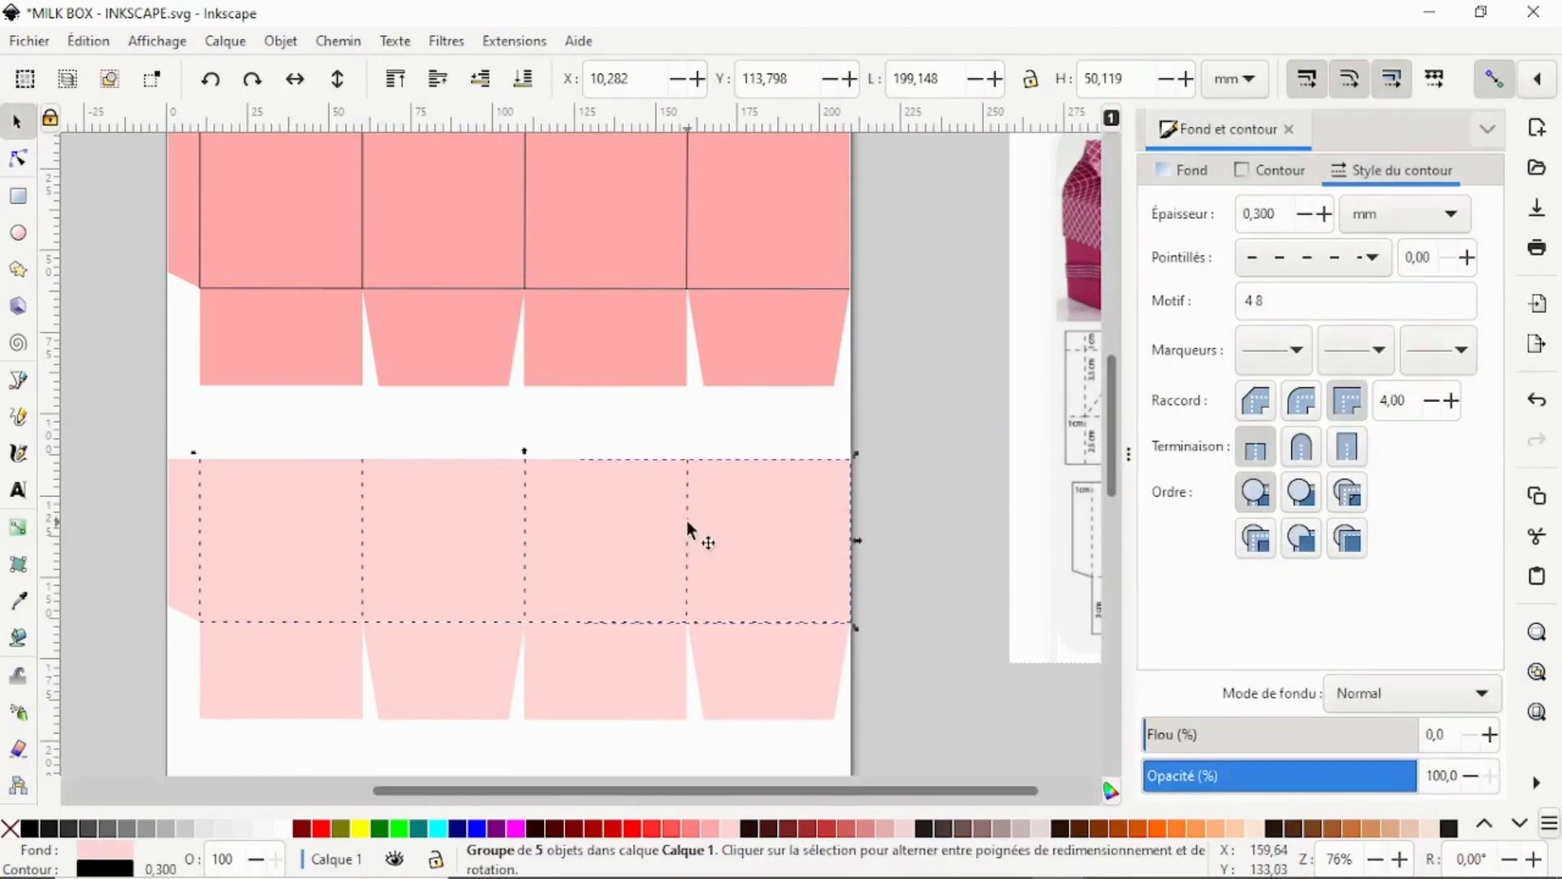
pyautogui.click(687, 529)
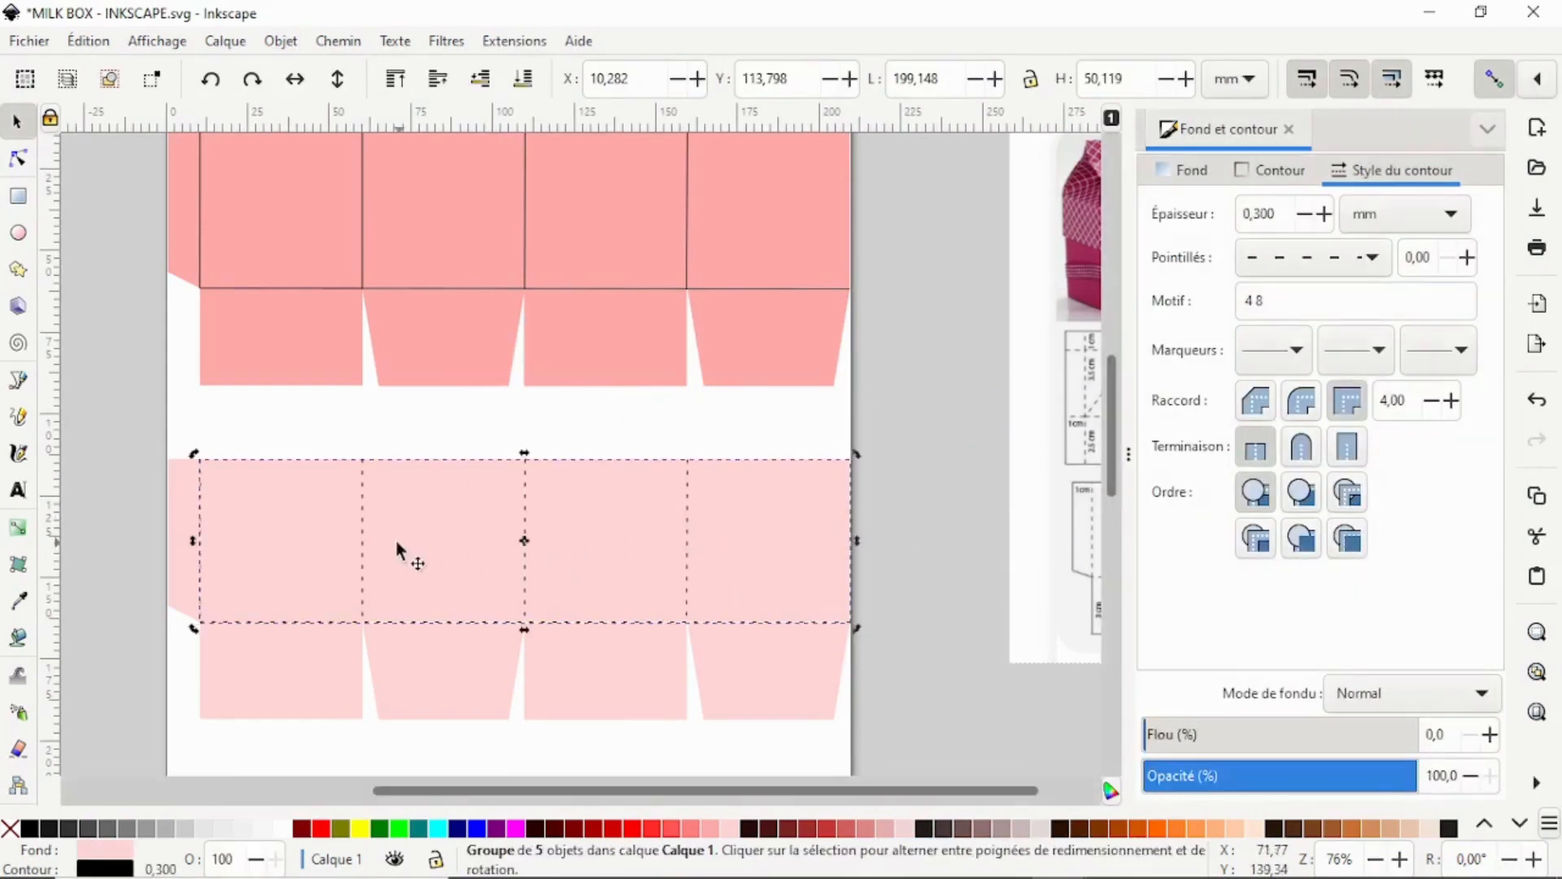
pyautogui.click(361, 537)
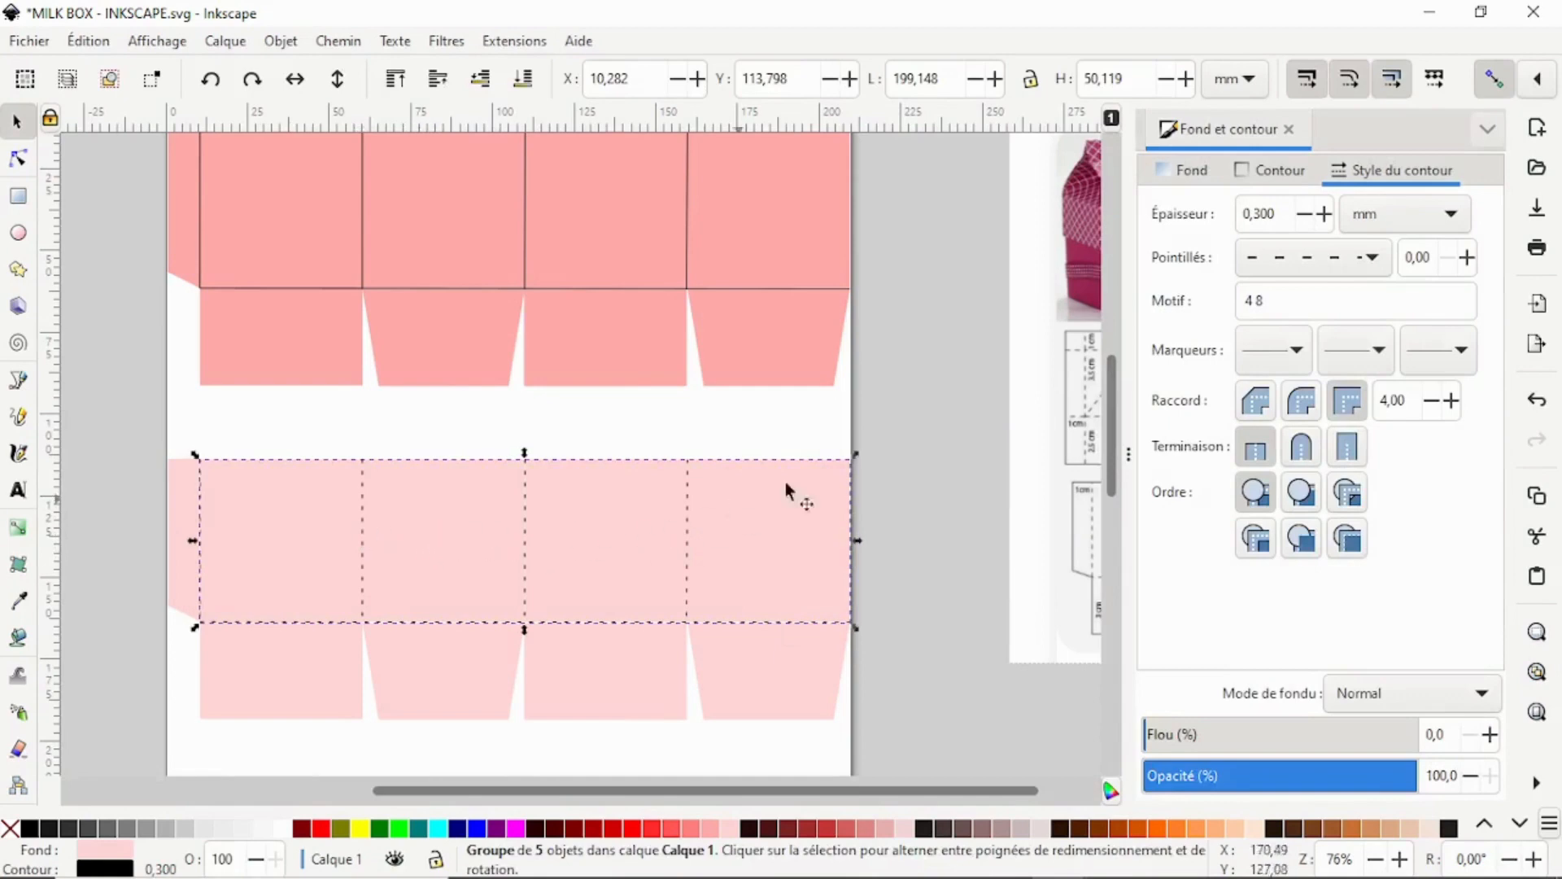
pyautogui.click(688, 537)
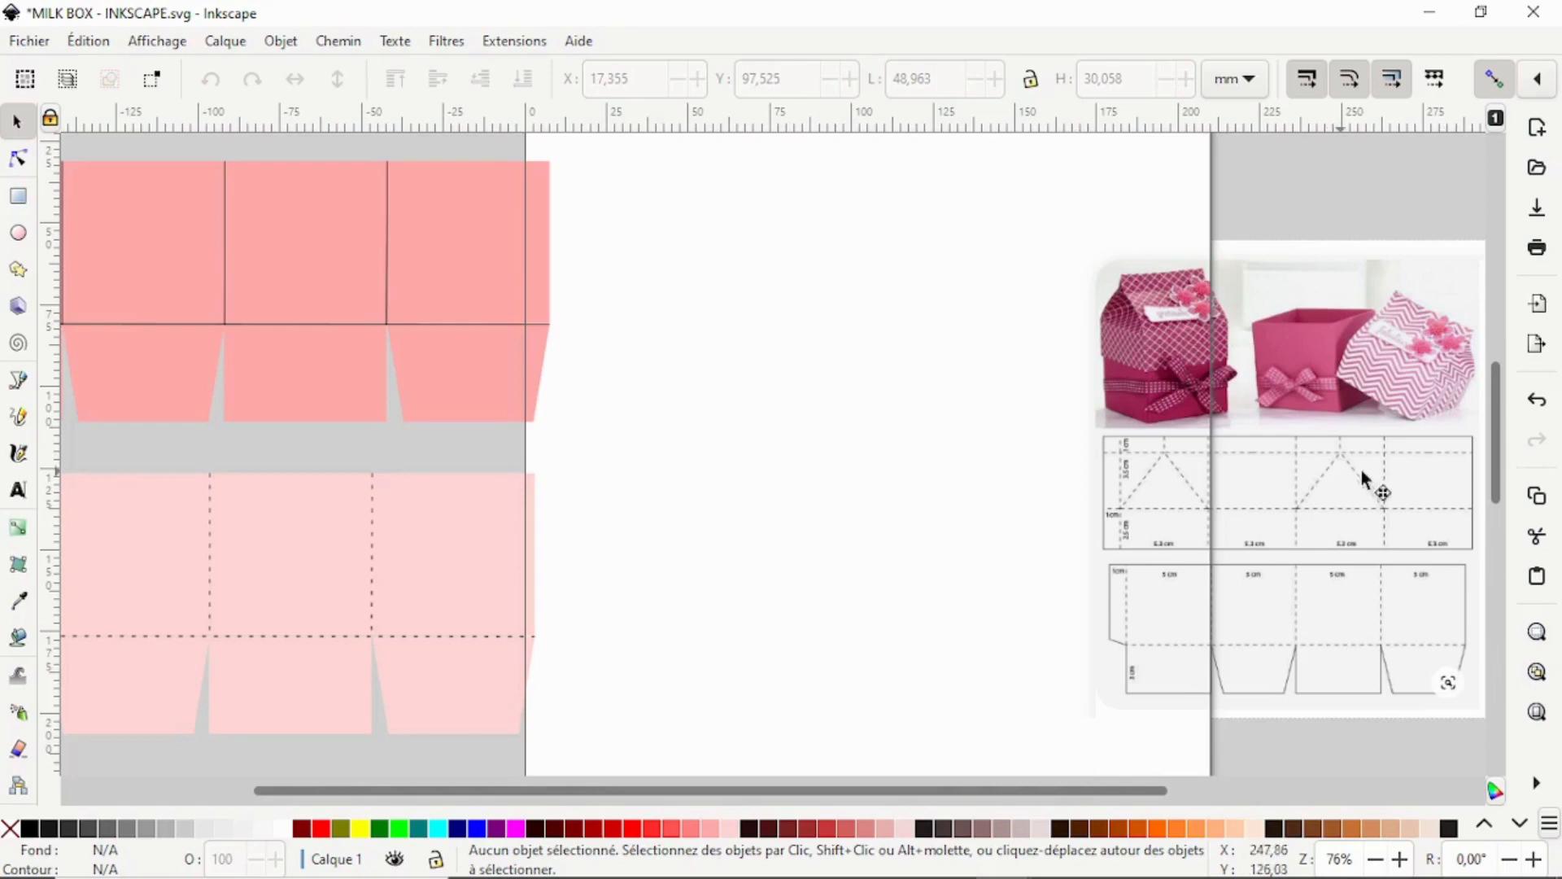
# Shift the reference image slightly and draw a rectangle about 51 mm wide and 30 mm high on the blank page
pyautogui.moveTo(1360, 470); pyautogui.dragTo(1361, 450)
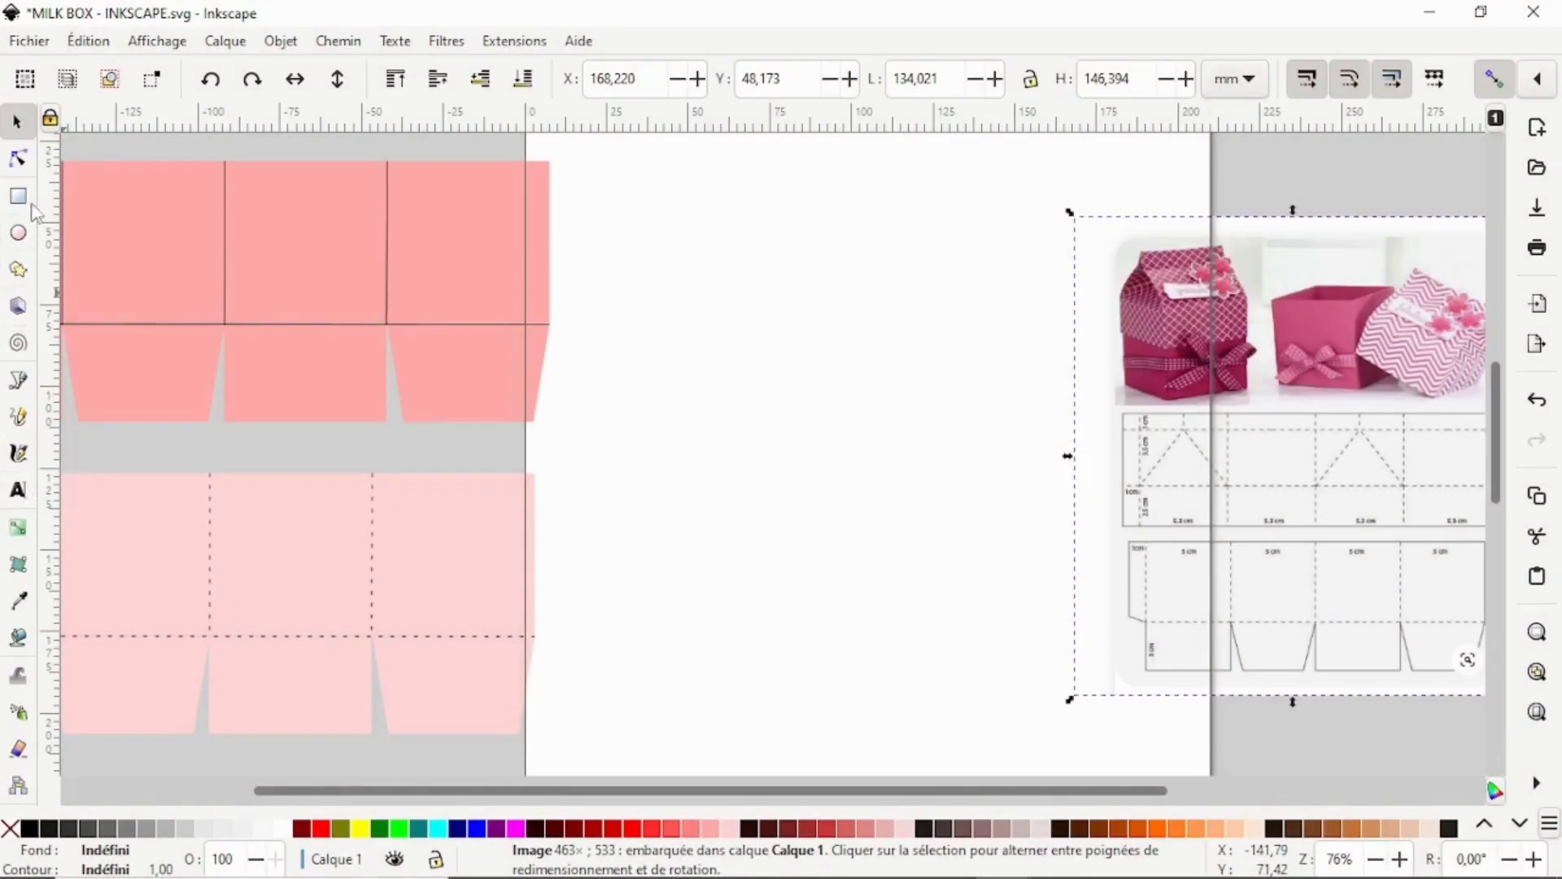
pyautogui.click(17, 198)
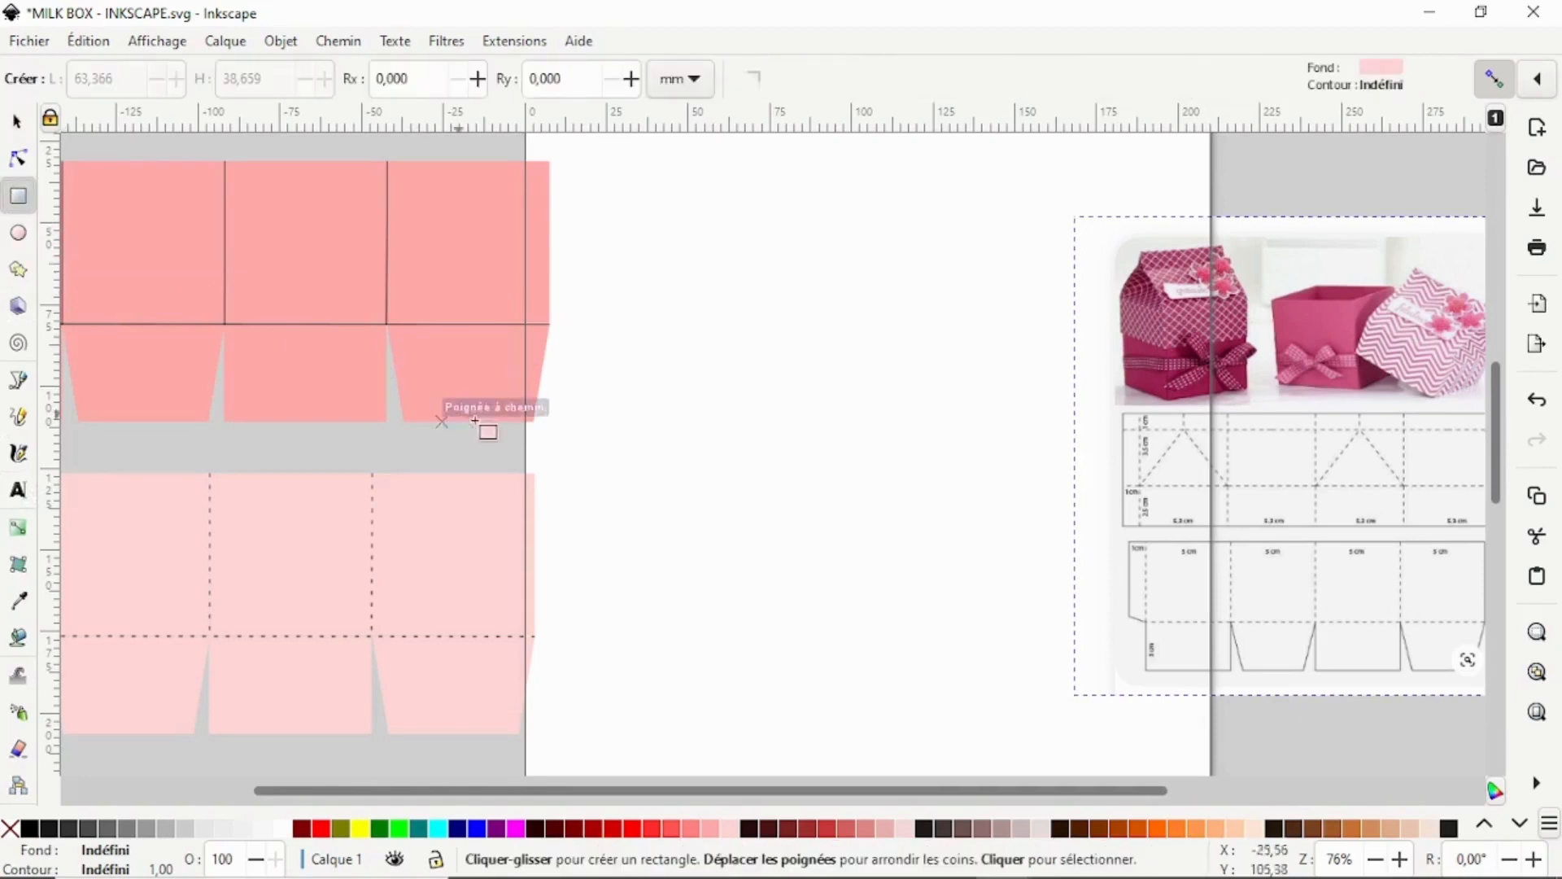
pyautogui.moveTo(581, 390); pyautogui.dragTo(741, 488)
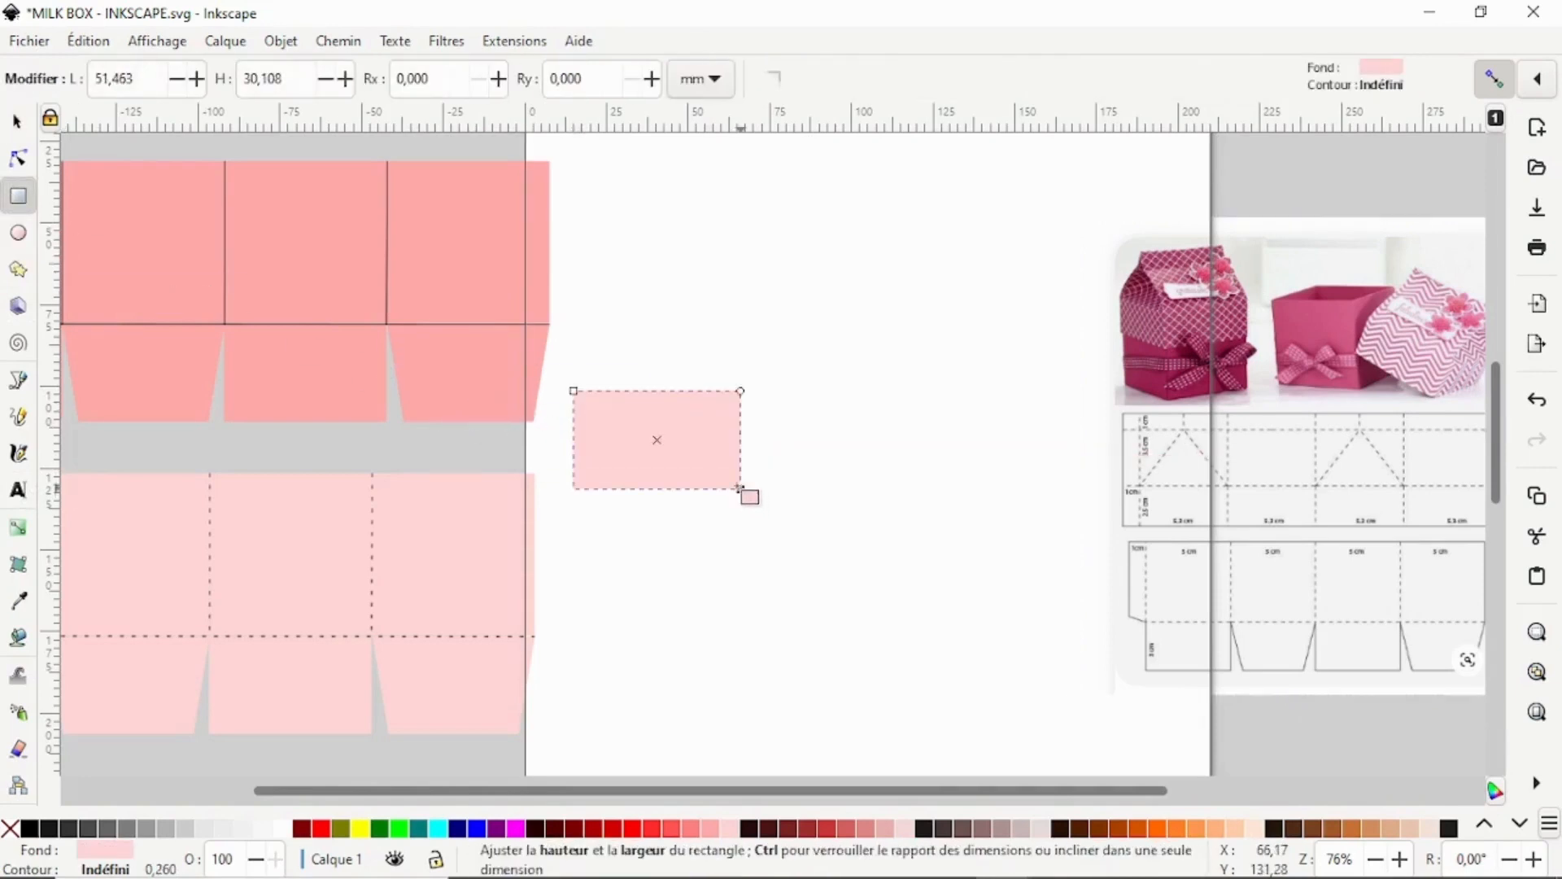
# Switch the units to centimetres and set the new rectangle to 5.3 cm wide and 2.5 cm high
pyautogui.click(15, 123)
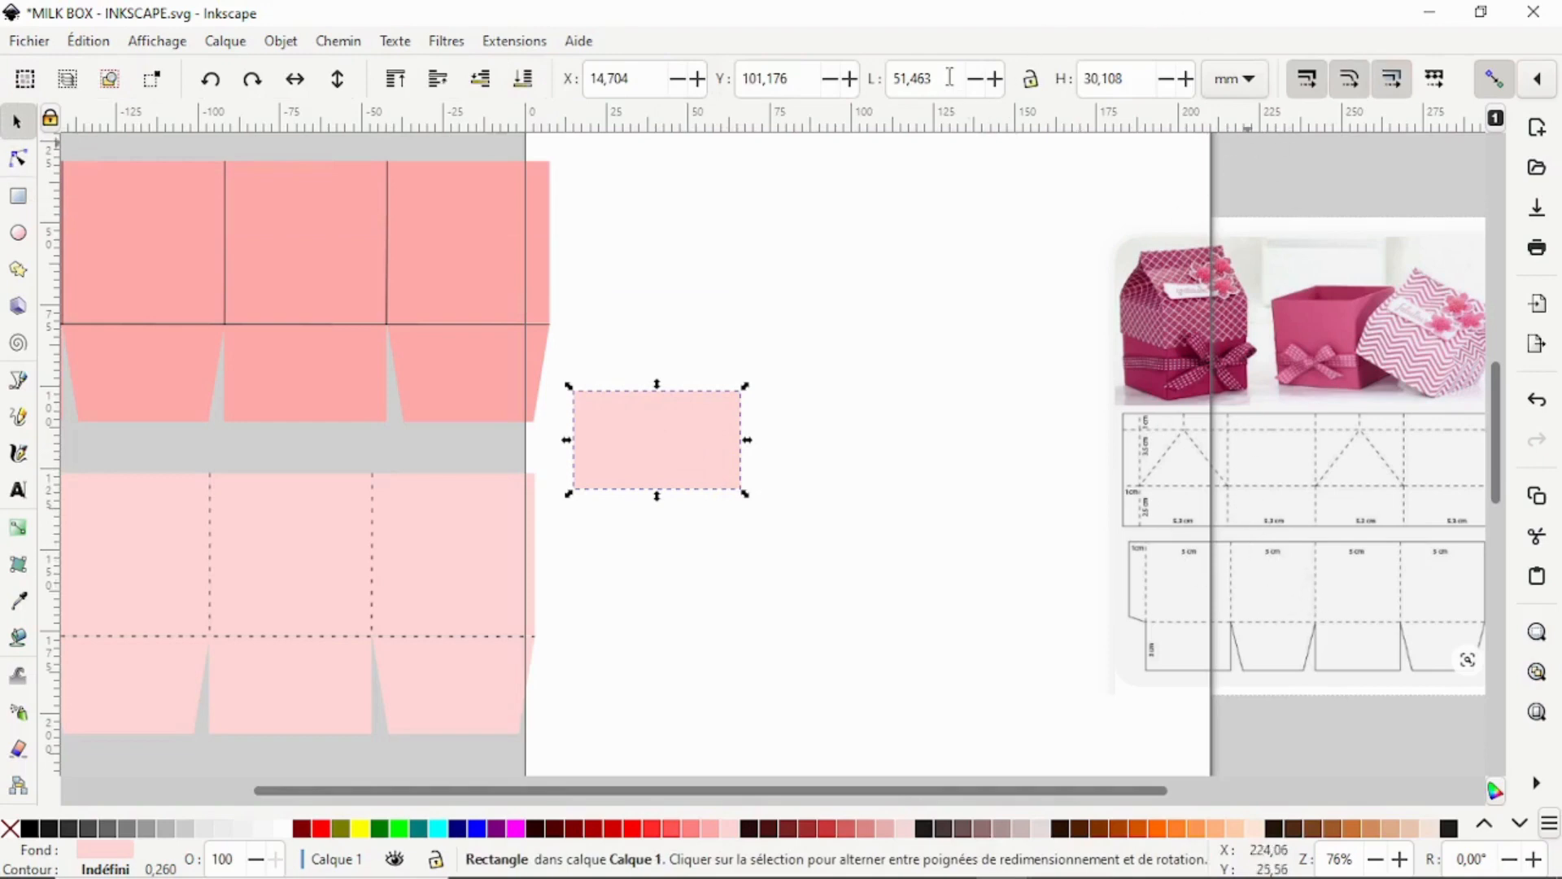
pyautogui.moveTo(949, 78); pyautogui.dragTo(881, 78)
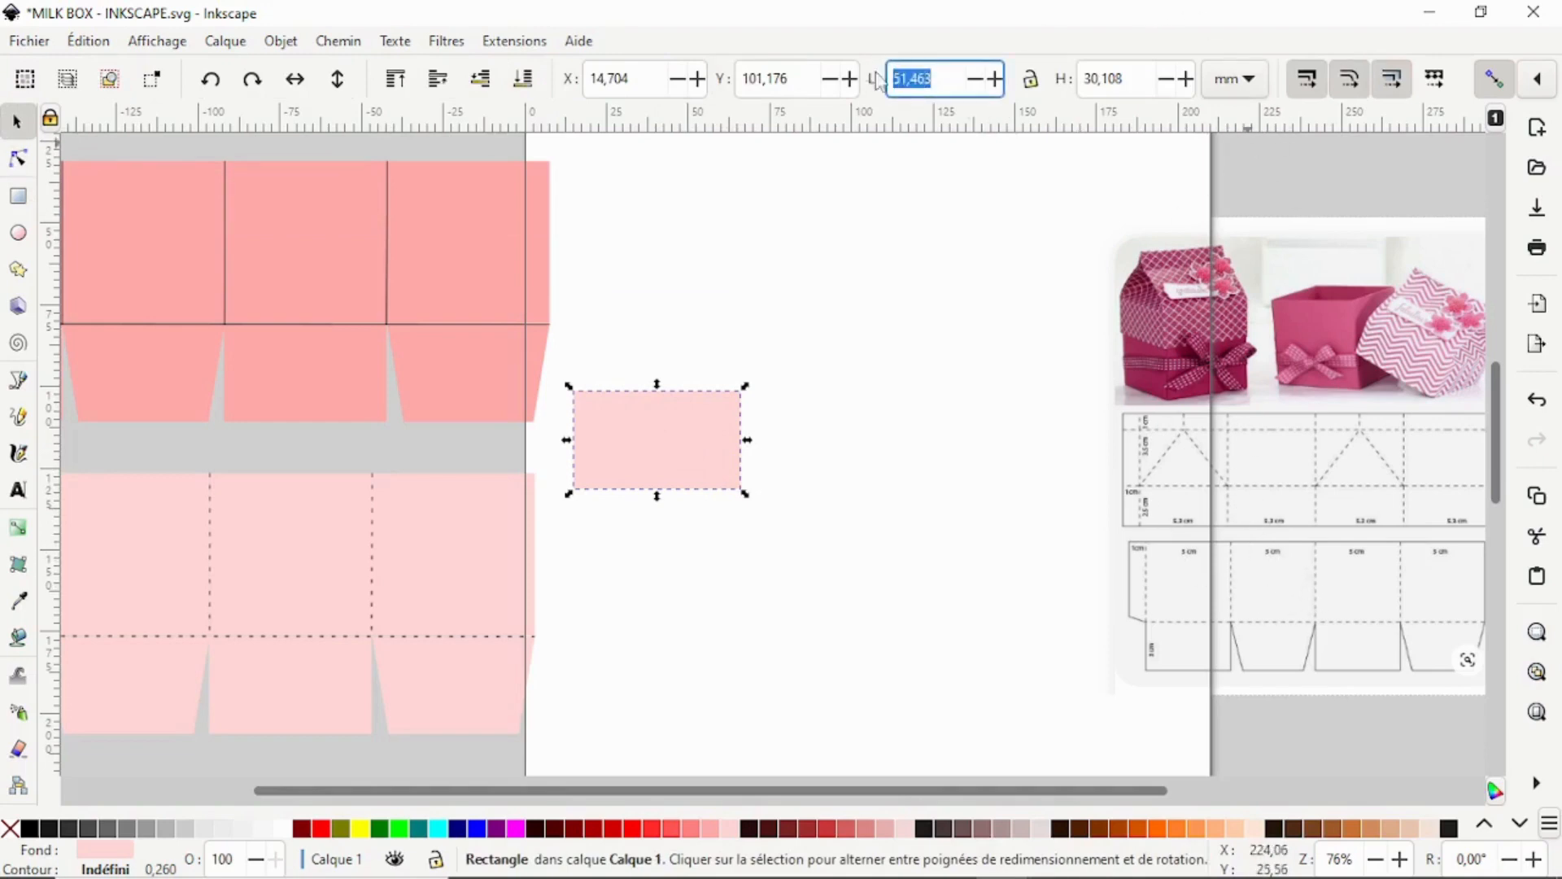
pyautogui.click(1256, 81)
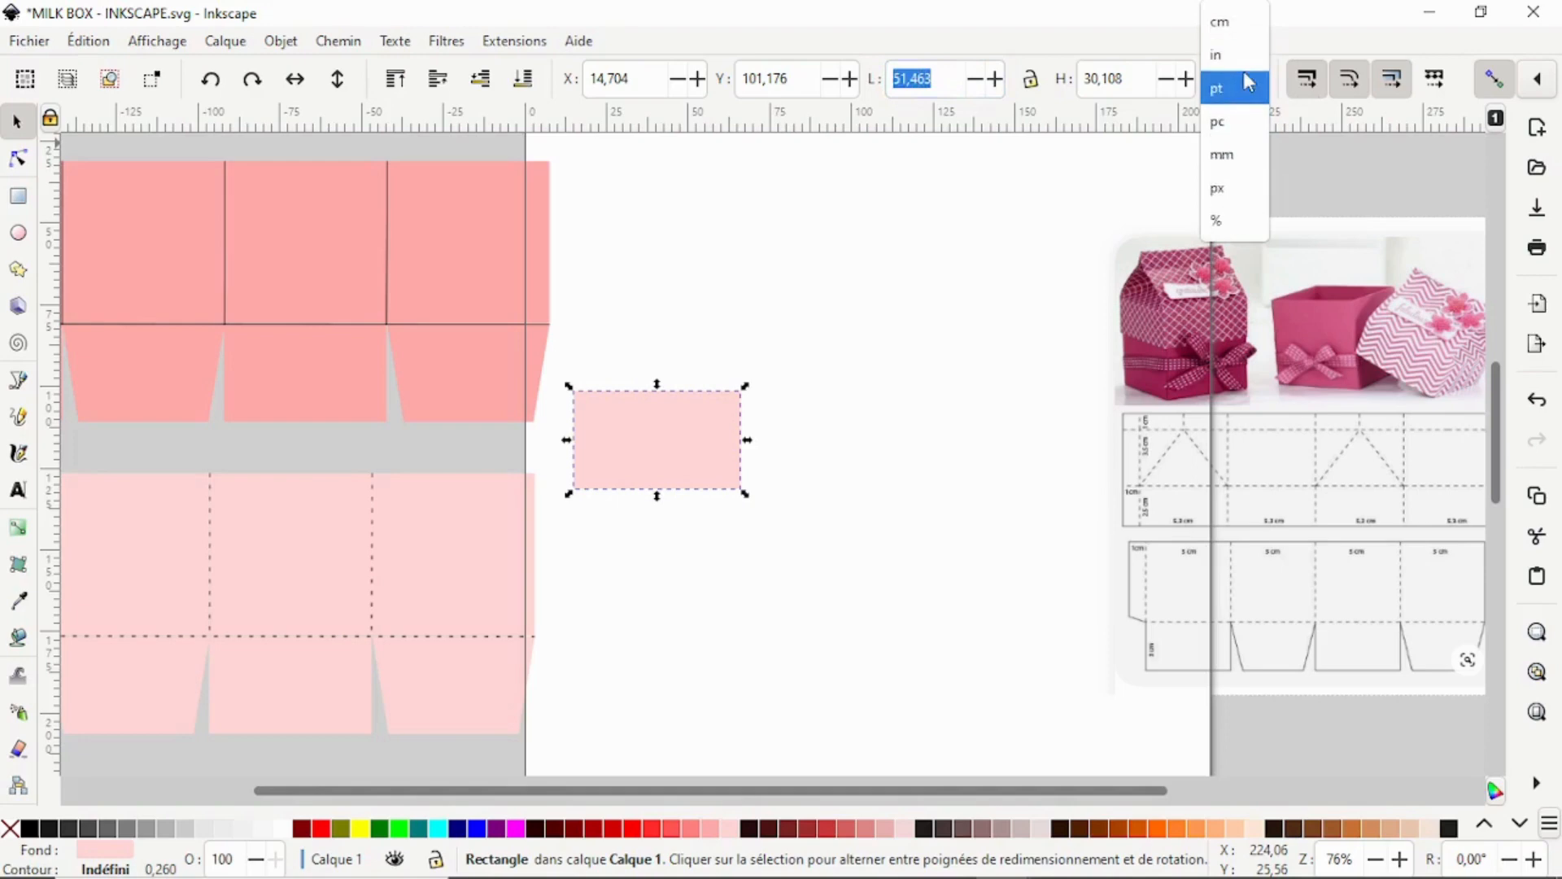
pyautogui.click(1220, 22)
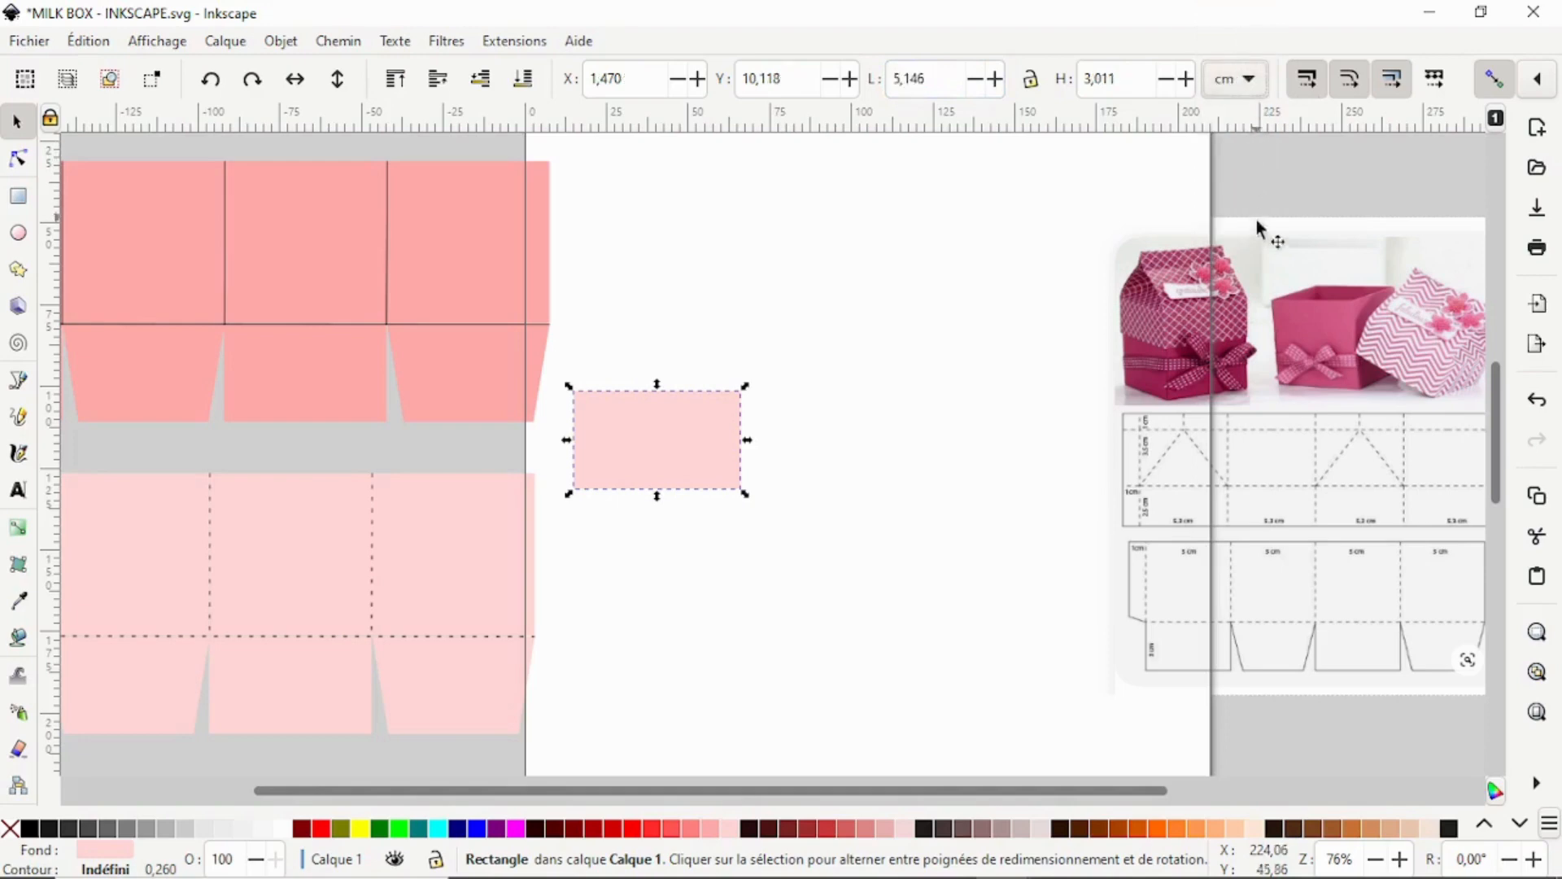
pyautogui.moveTo(941, 78); pyautogui.dragTo(891, 78)
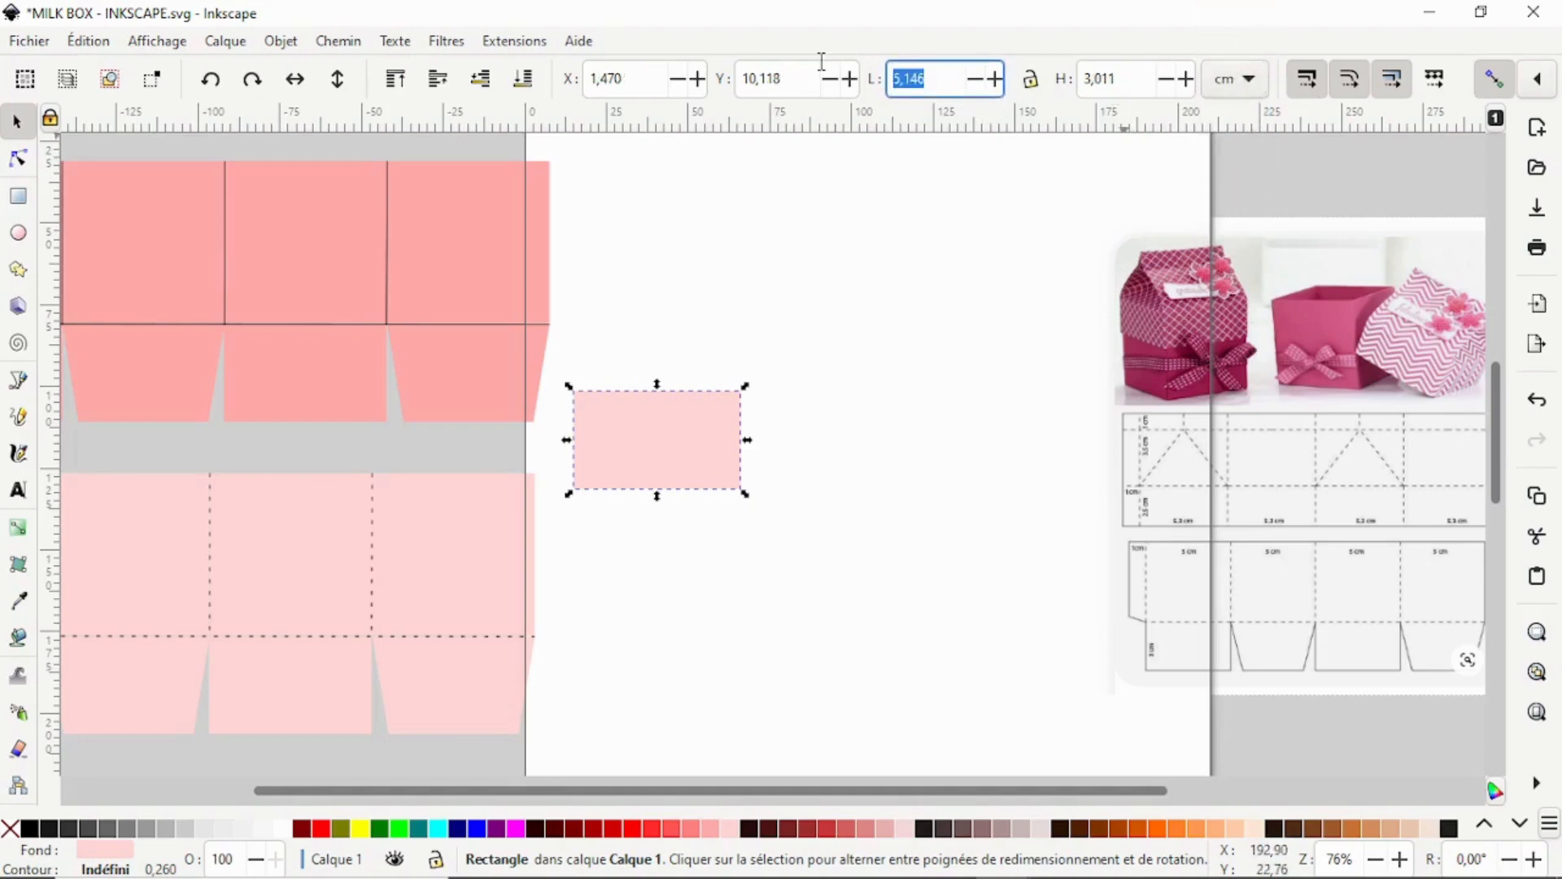
pyautogui.write('5,3')
pyautogui.press('Tab')
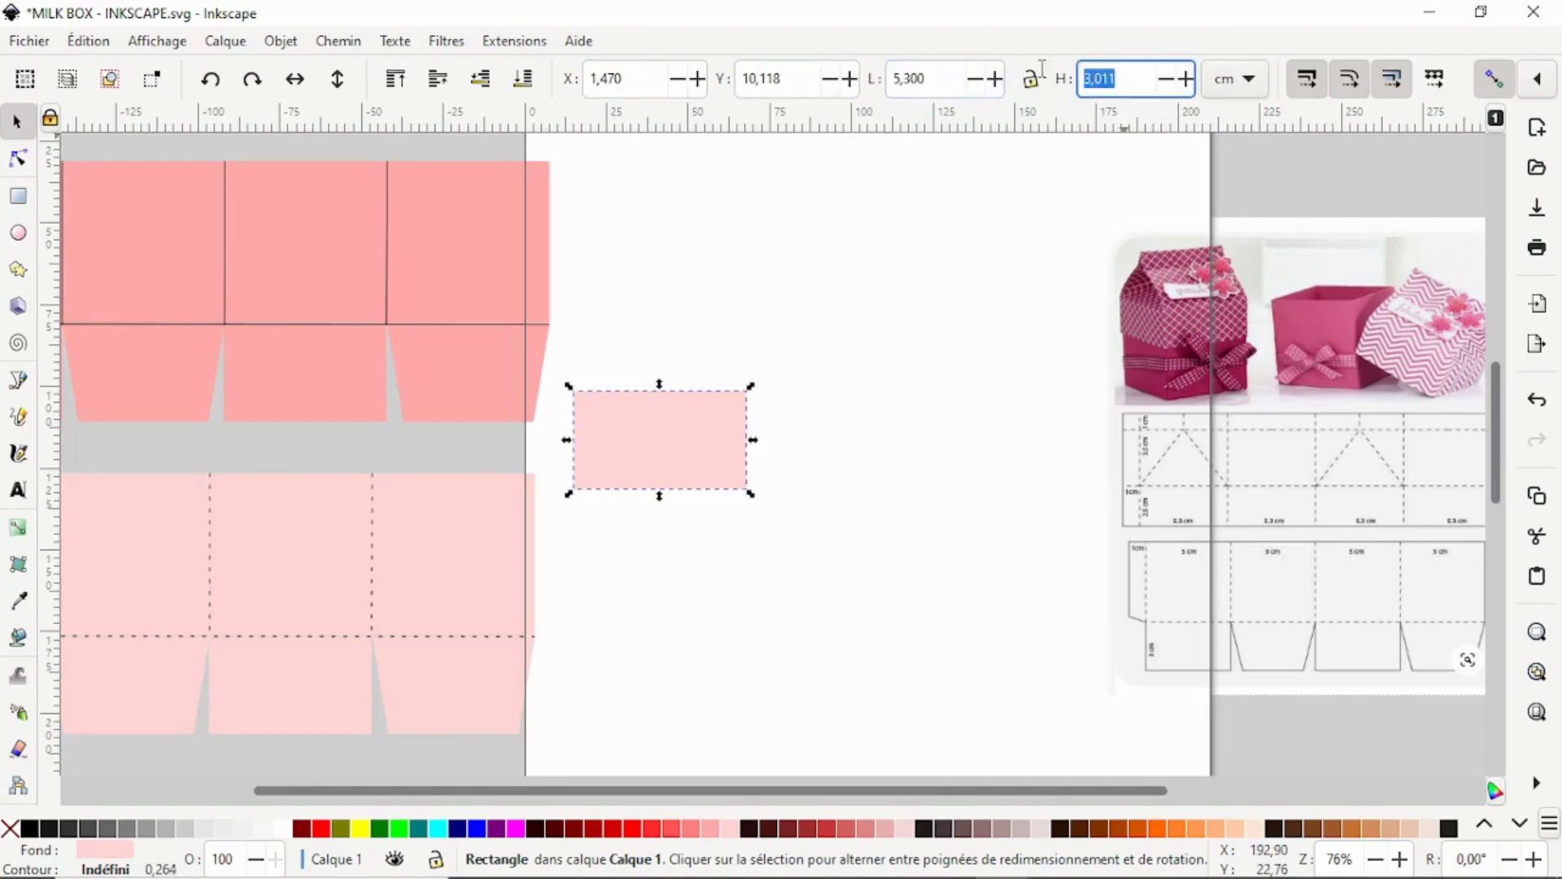
pyautogui.write('2.5')
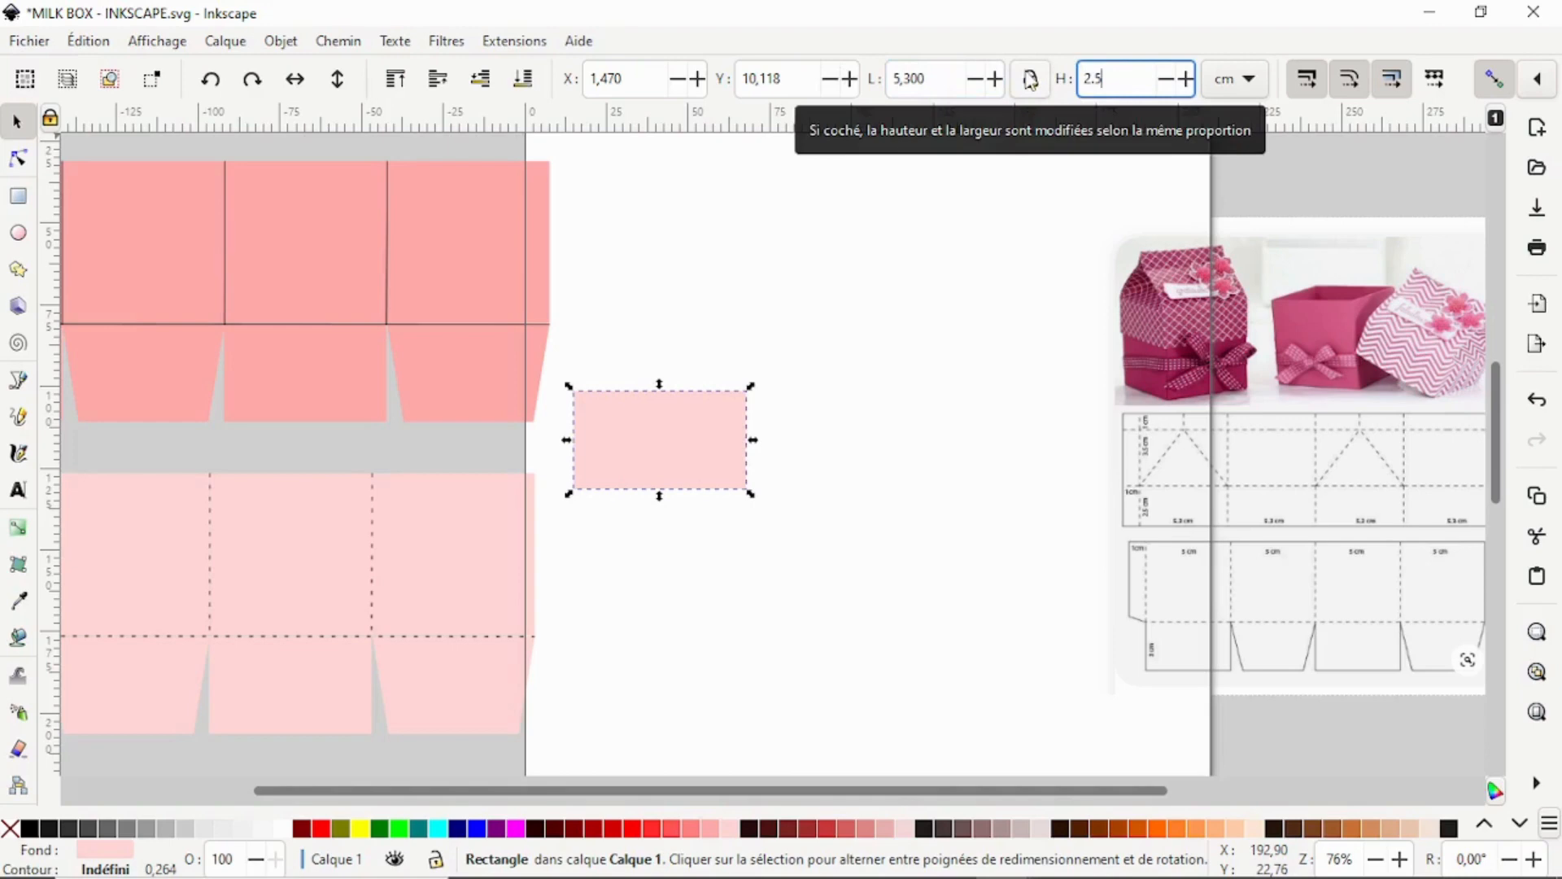
pyautogui.press('Return')
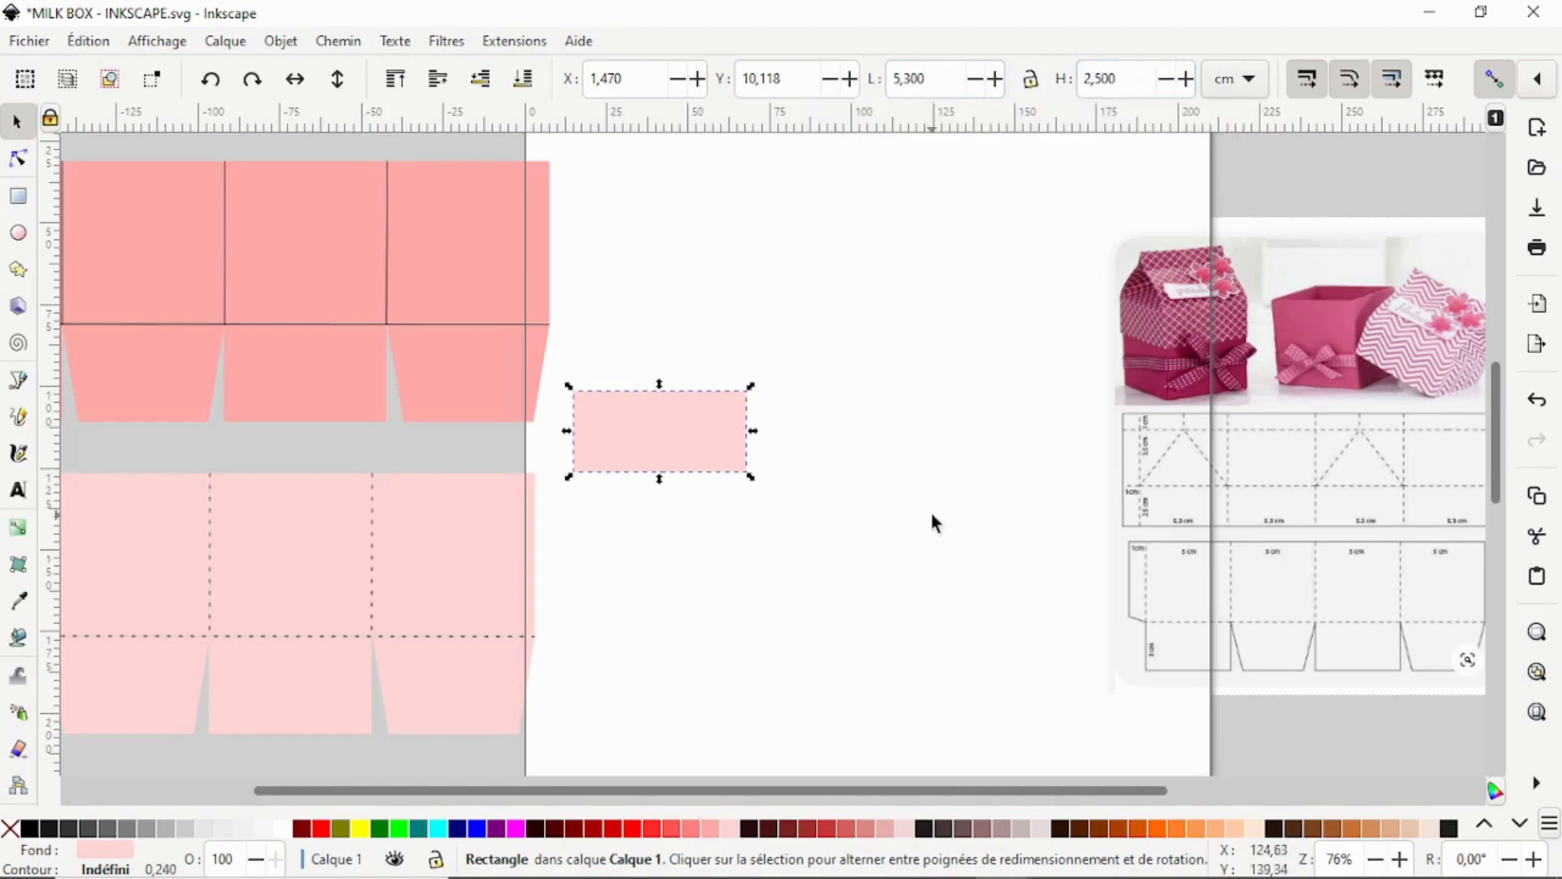
# Move both box-base templates farther away from the page, to the left of it
pyautogui.click(934, 521)
pyautogui.moveTo(279, 320)
pyautogui.mouseDown()
pyautogui.moveTo(236, 314)
pyautogui.moveTo(266, 319)
pyautogui.mouseUp()
pyautogui.moveTo(331, 524); pyautogui.dragTo(243, 517)
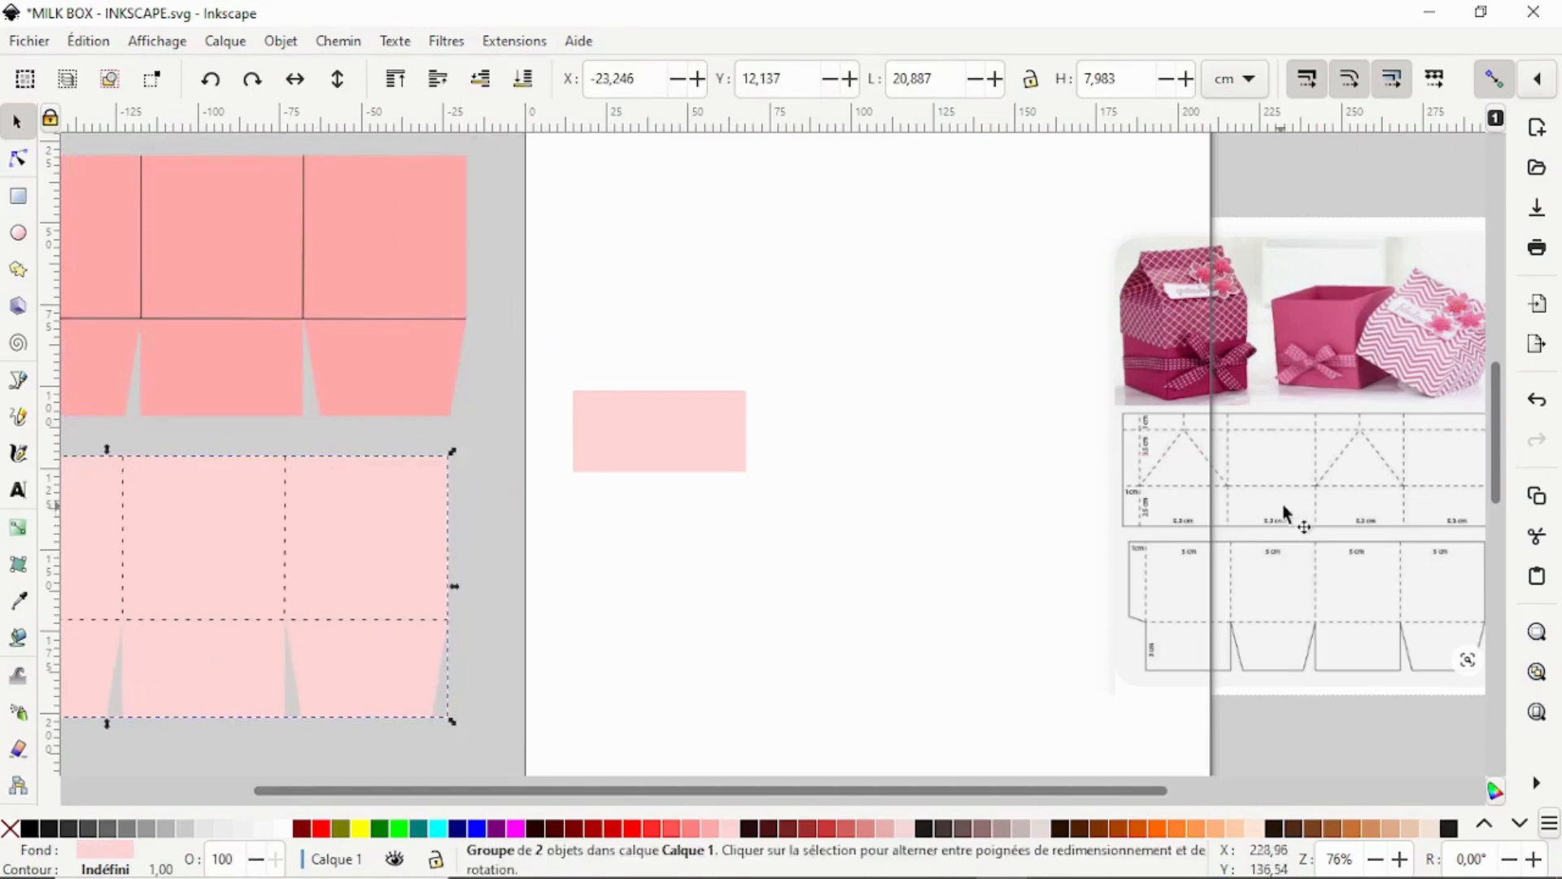
# Place the reference image beside the page's left edge, raise it above the templates and enlarge it to about 15.5 cm wide and 17.3 cm high
pyautogui.moveTo(1284, 508); pyautogui.dragTo(229, 483)
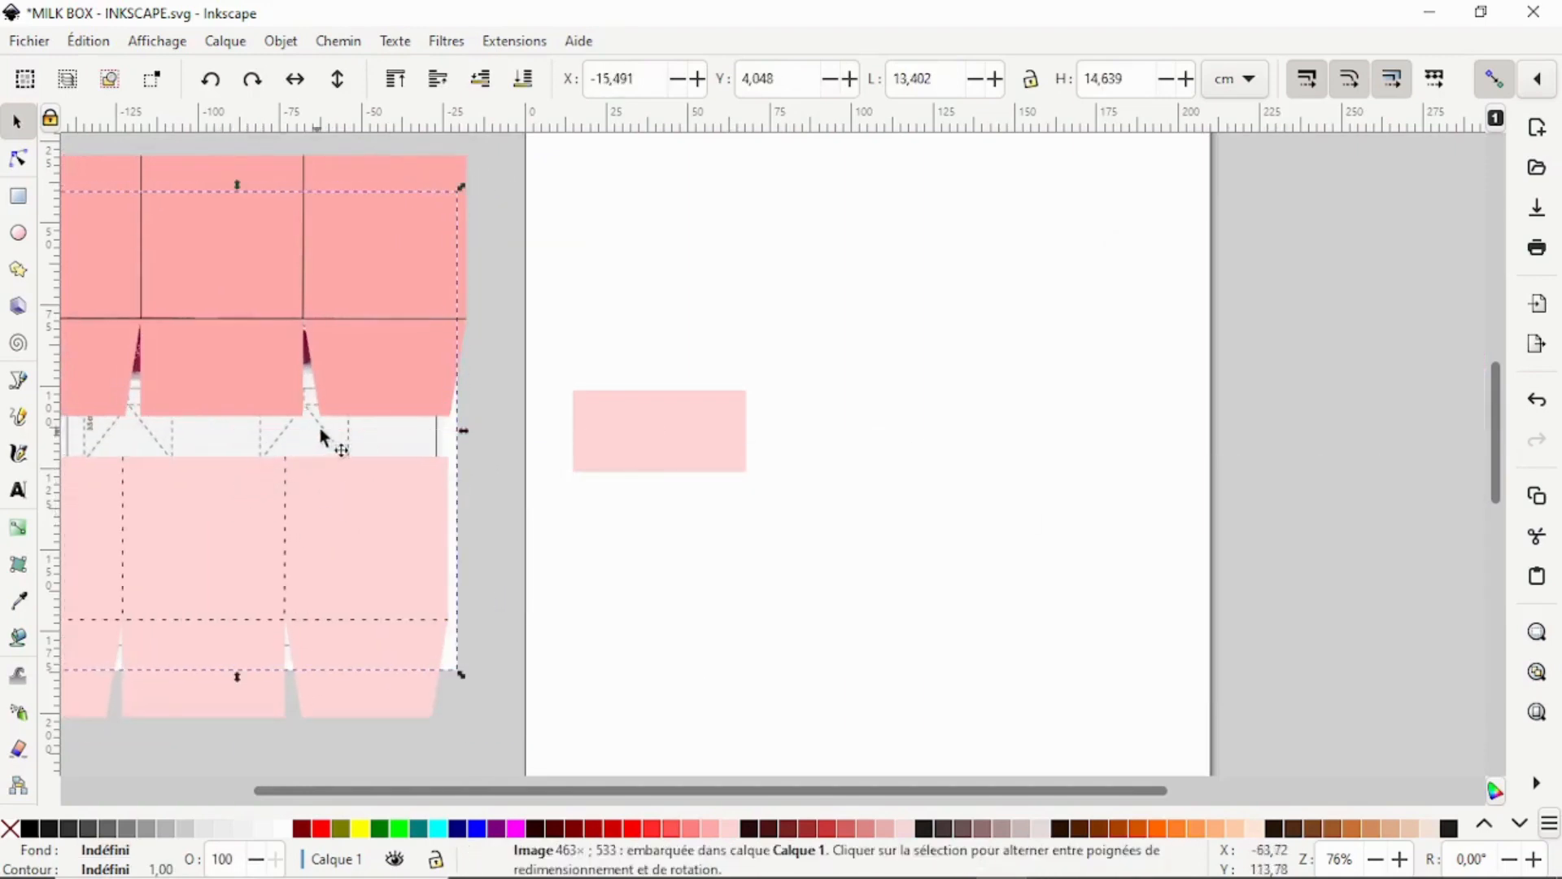
pyautogui.click(397, 81)
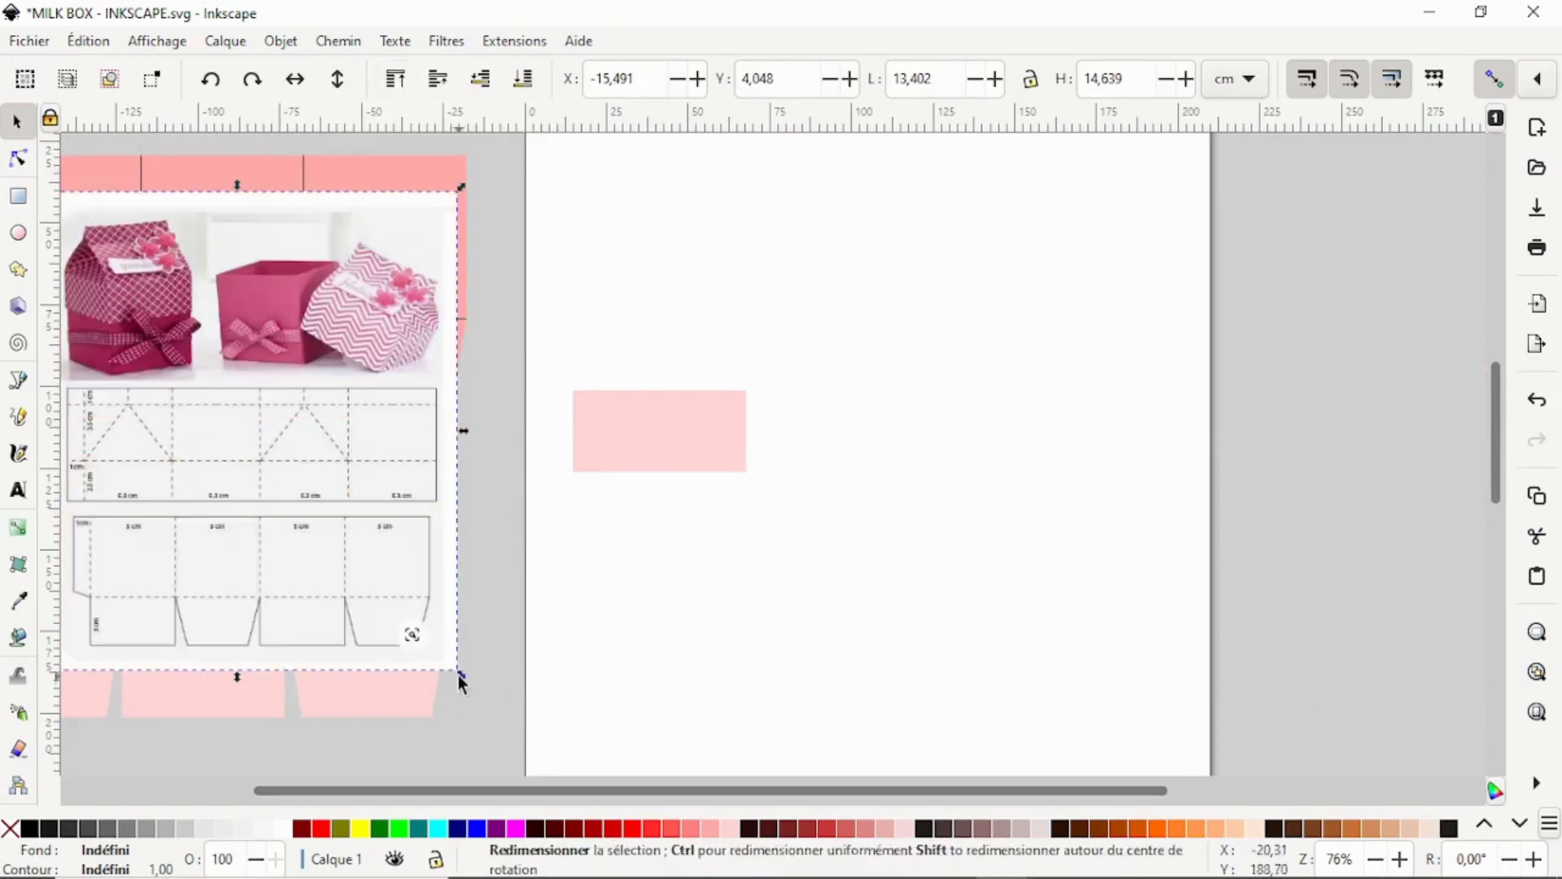
pyautogui.moveTo(460, 678); pyautogui.dragTo(511, 755)
pyautogui.moveTo(511, 751); pyautogui.dragTo(527, 758)
pyautogui.click(761, 589)
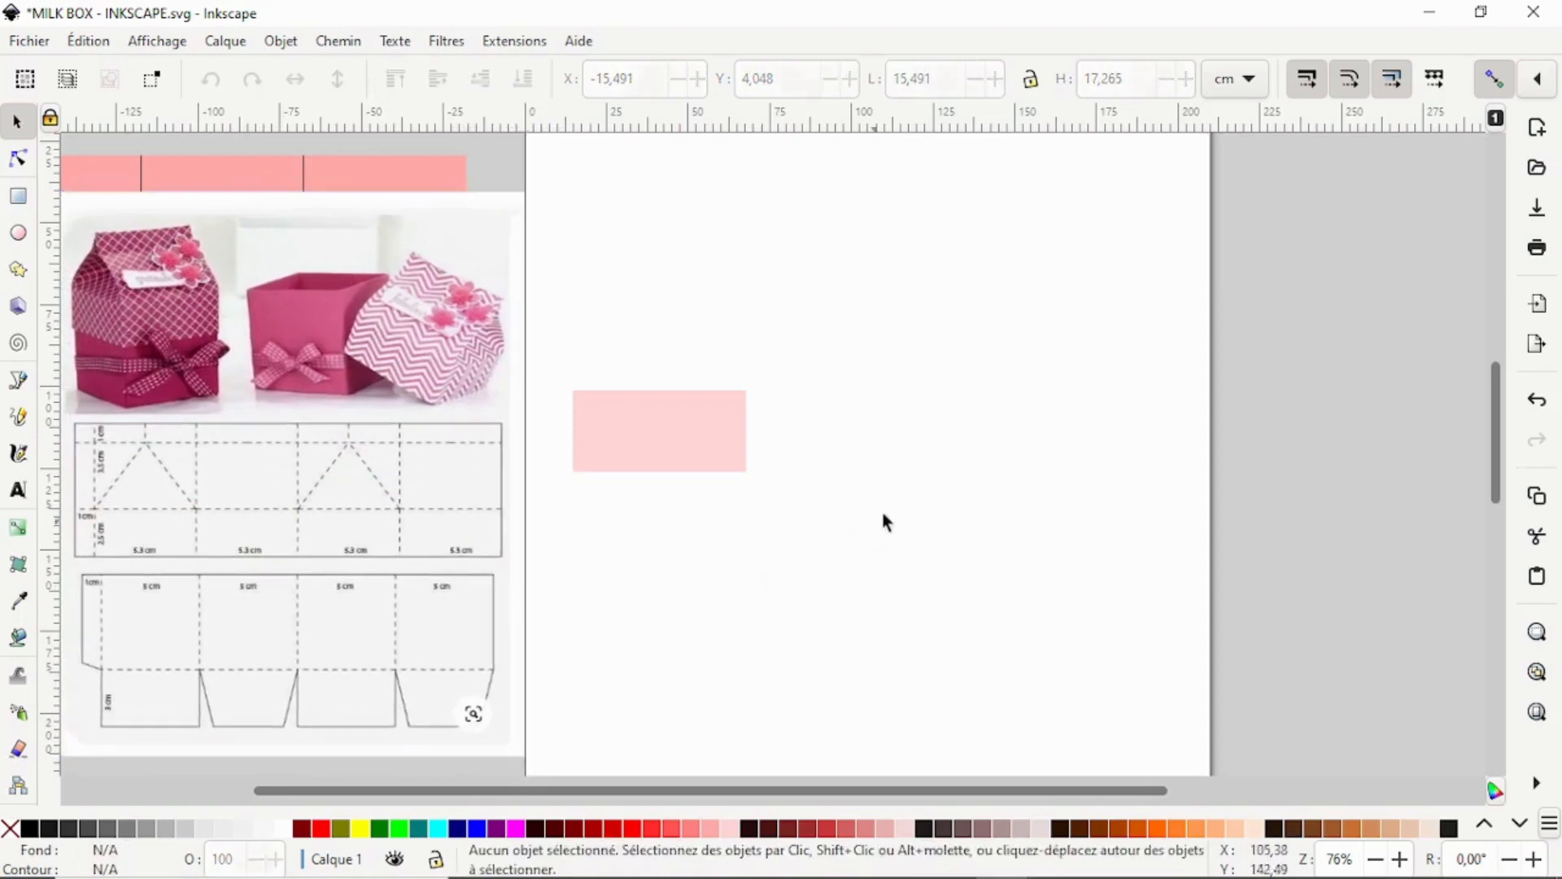
pyautogui.moveTo(305, 793); pyautogui.dragTo(293, 794)
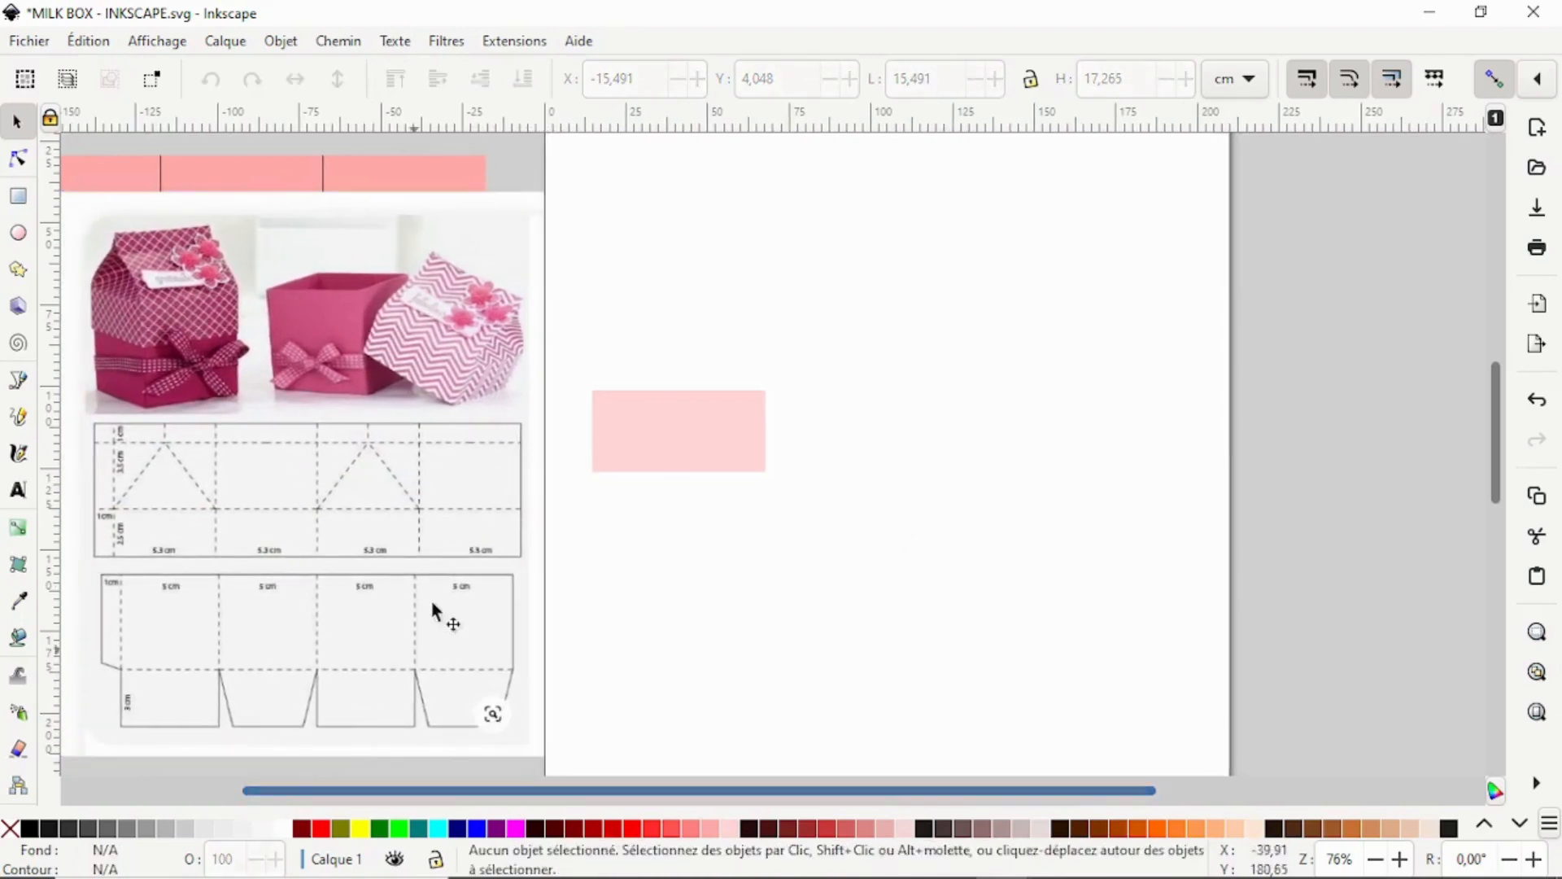
pyautogui.moveTo(432, 581); pyautogui.dragTo(387, 577)
# Duplicate the 5.3 by 2.5 cm rectangle and align the copy against the original's right edge
pyautogui.click(692, 432)
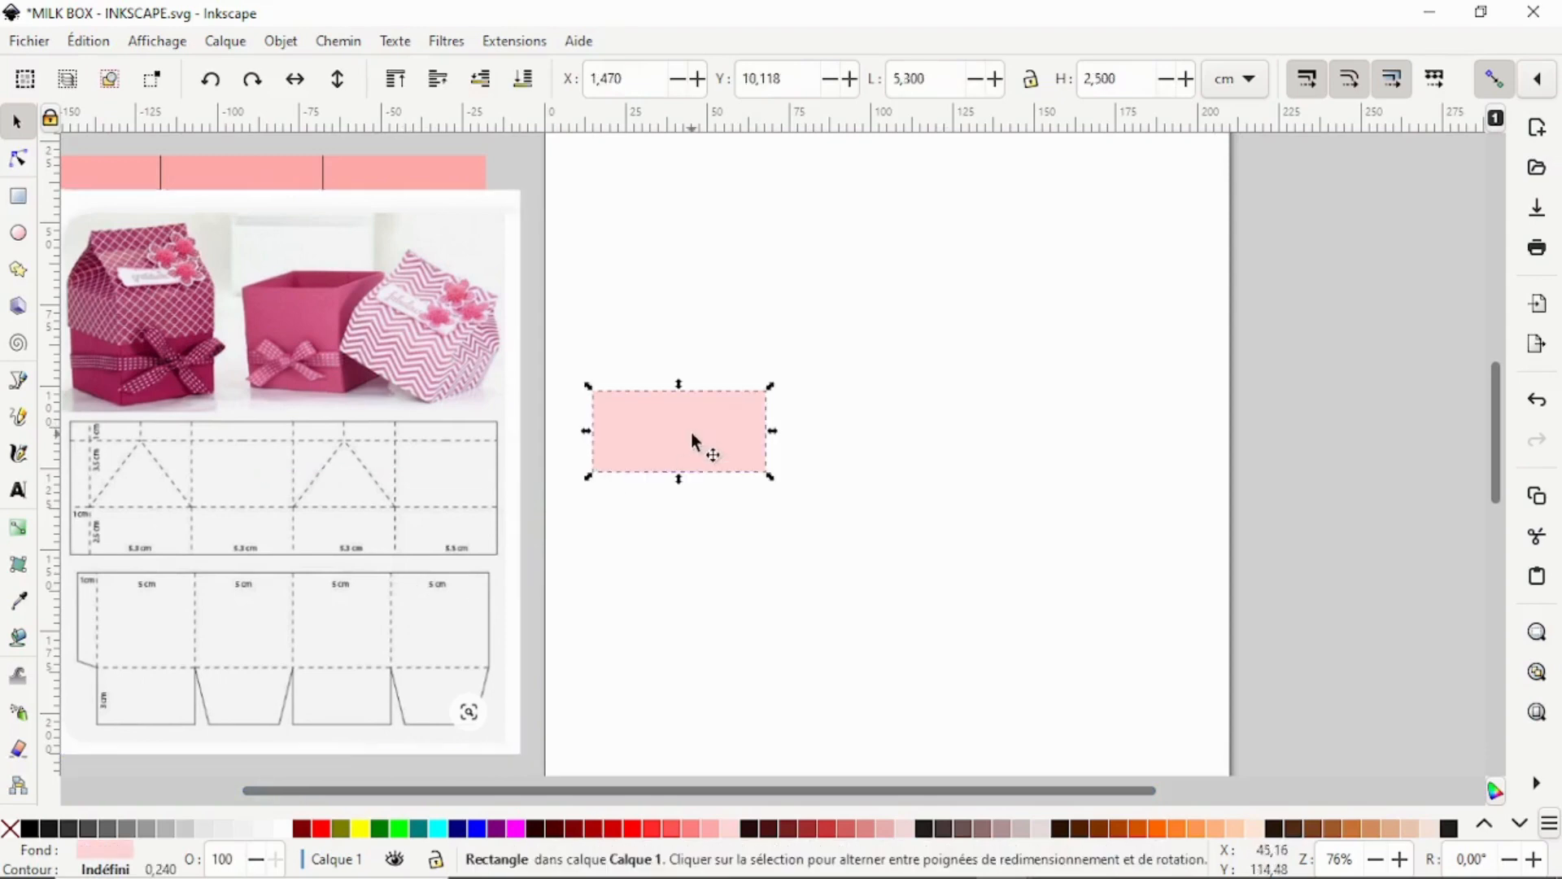
pyautogui.moveTo(692, 432); pyautogui.dragTo(887, 443)
pyautogui.rightClick(696, 456)
pyautogui.click(838, 118)
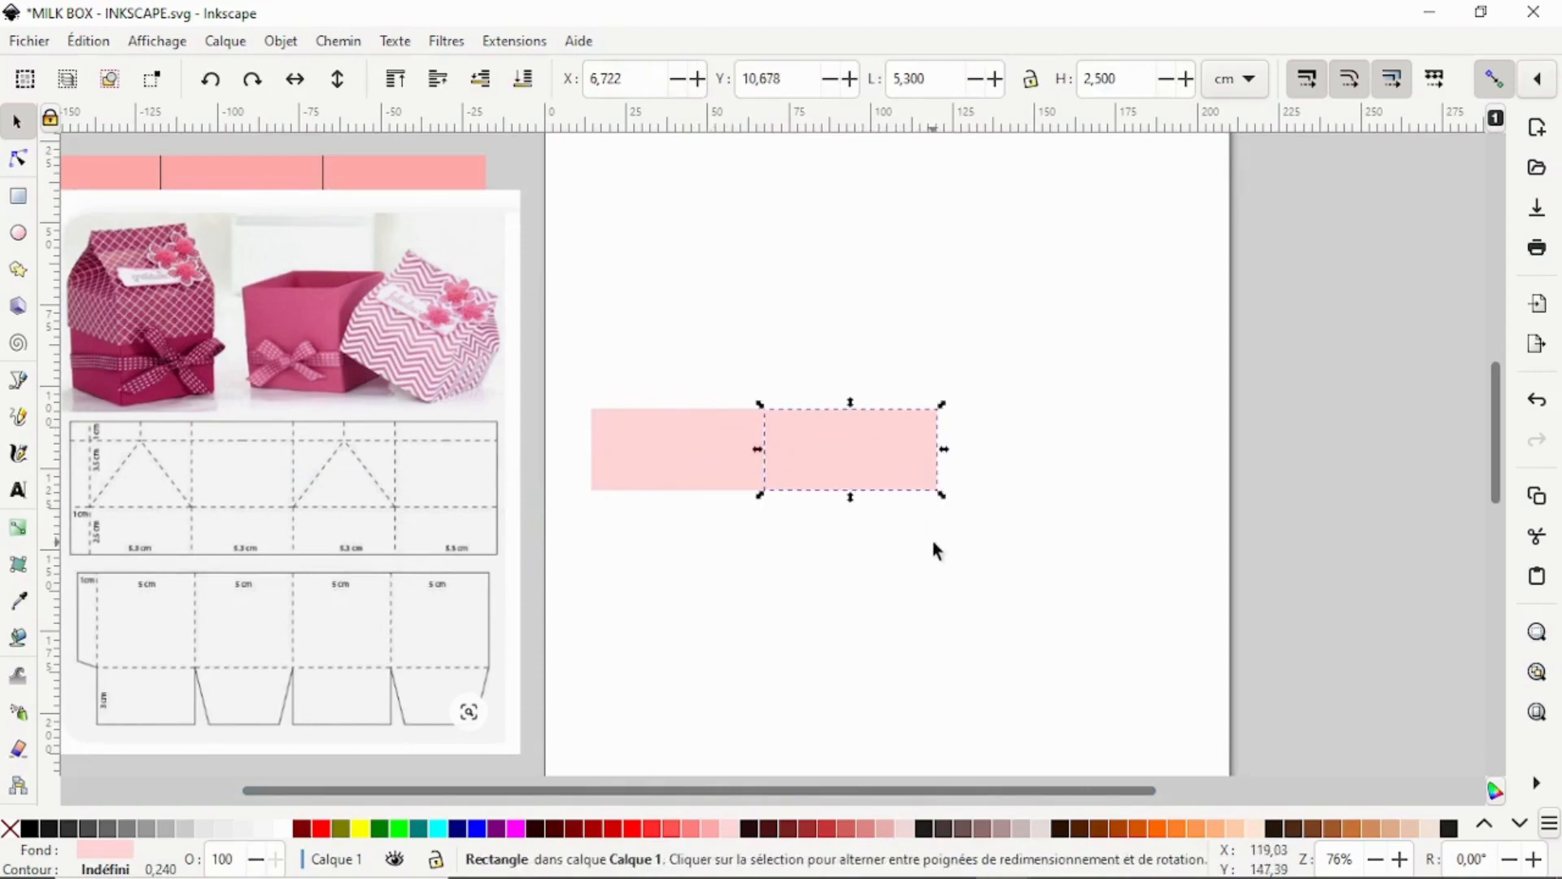
pyautogui.click(934, 544)
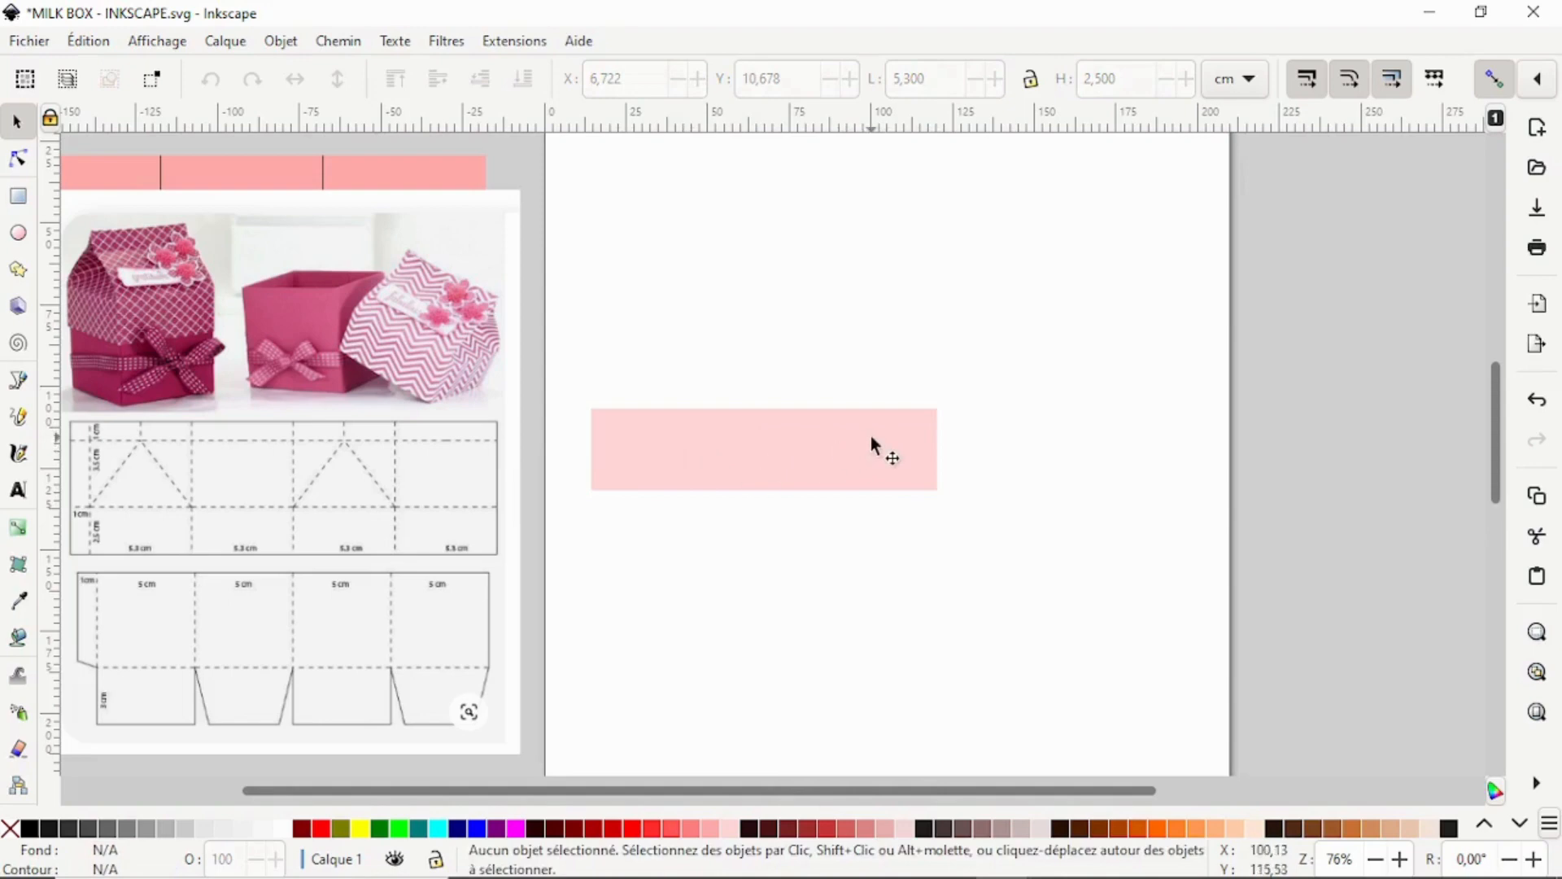
# Fill the right-hand copy of the rectangle with cyan
pyautogui.click(869, 457)
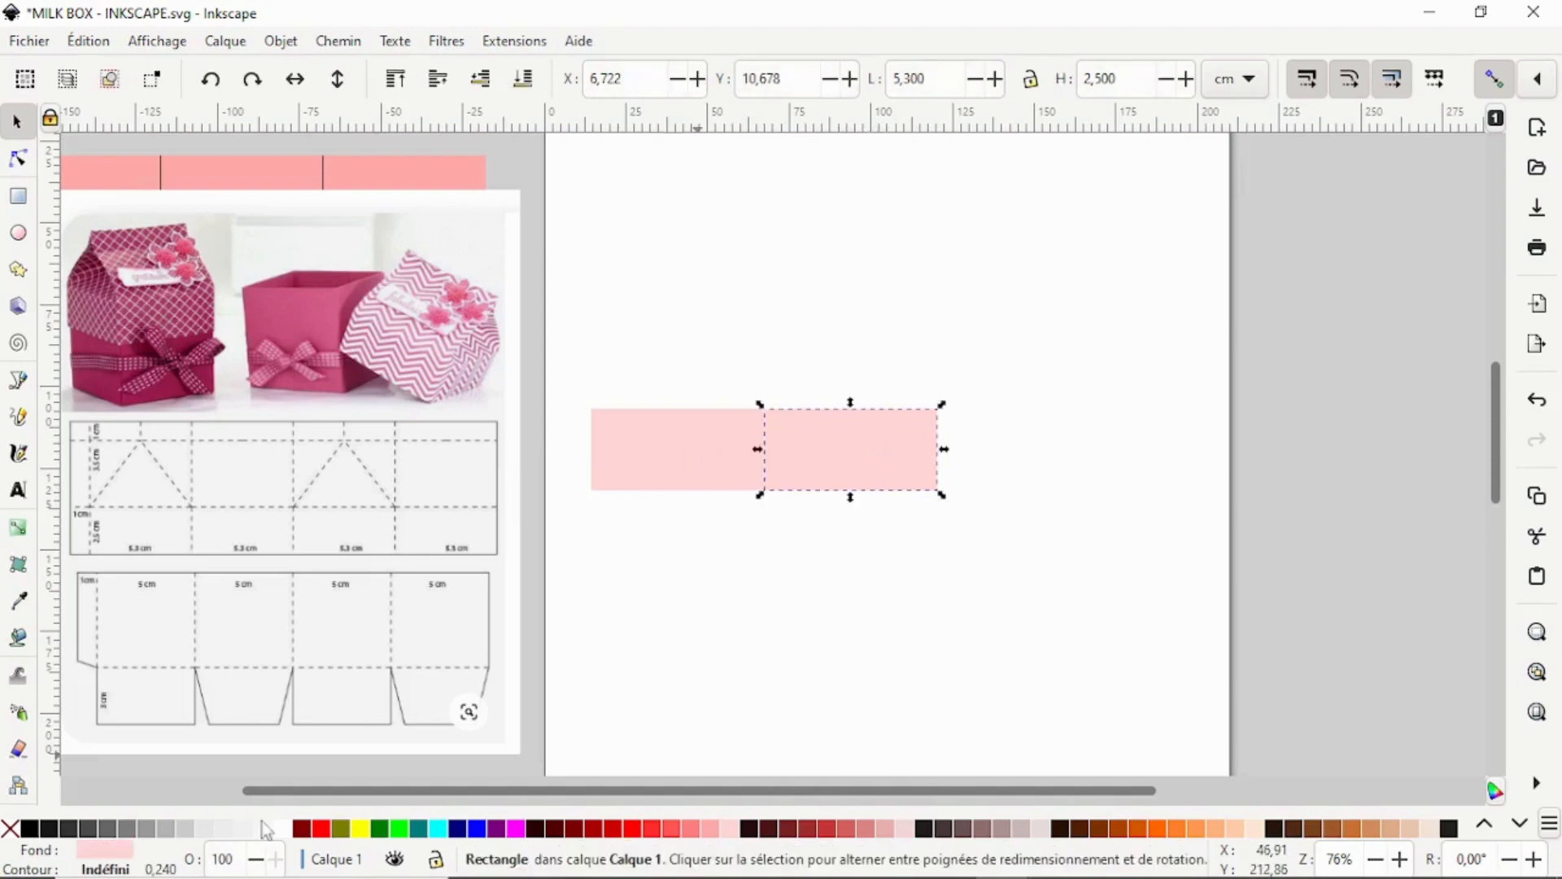
pyautogui.click(438, 828)
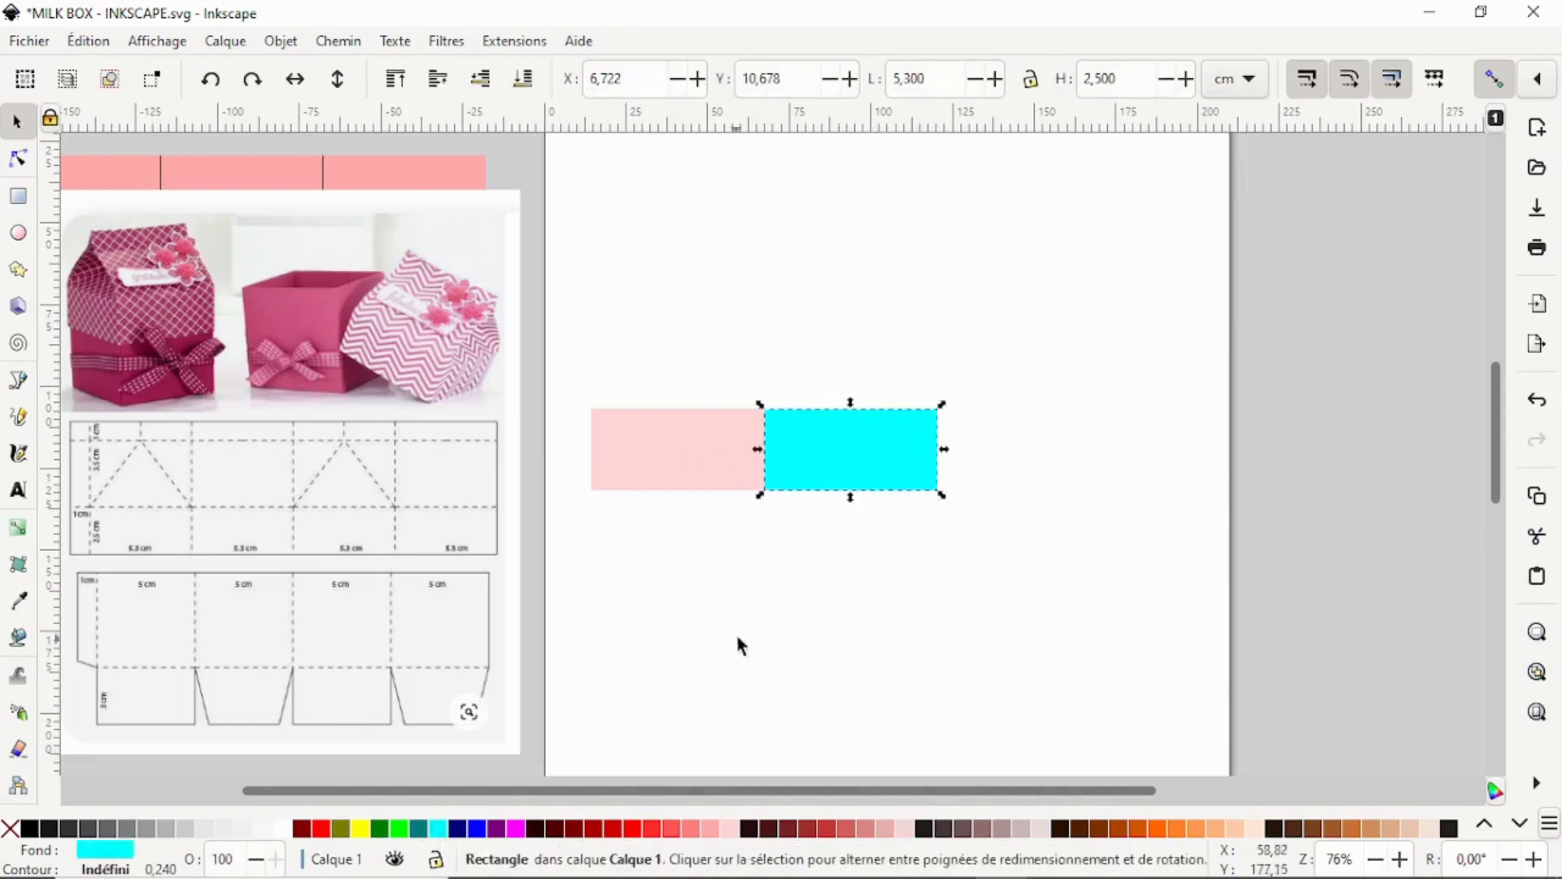
pyautogui.click(737, 631)
# Duplicate the pink and cyan pair and attach the copies at its right end to form a row of four panels
pyautogui.moveTo(550, 366); pyautogui.dragTo(997, 513)
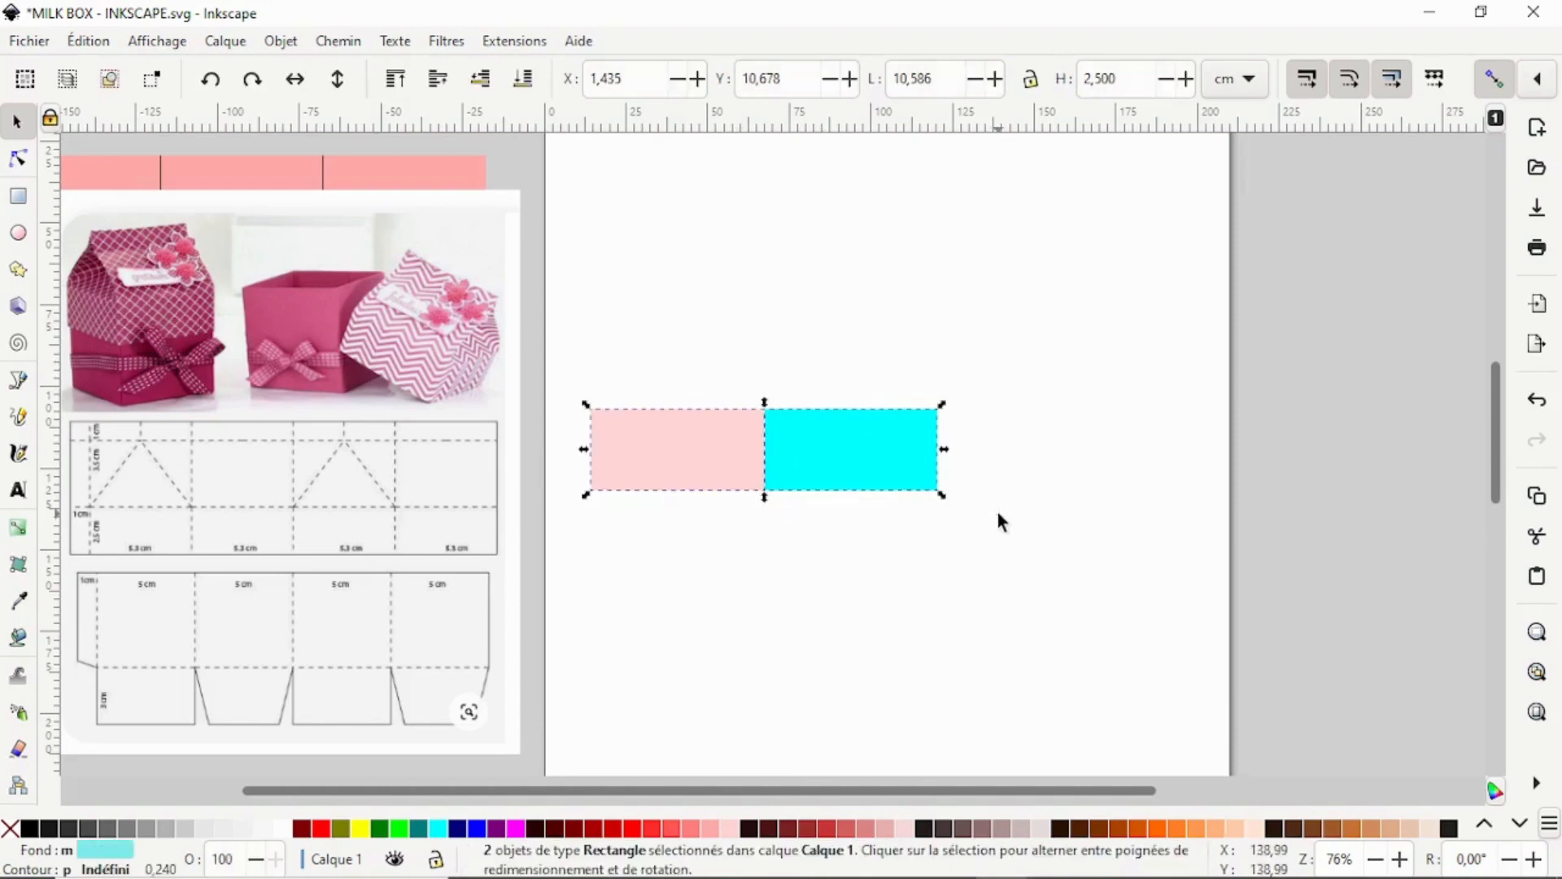
pyautogui.rightClick(784, 441)
pyautogui.click(869, 480)
pyautogui.moveTo(759, 451); pyautogui.dragTo(1110, 443)
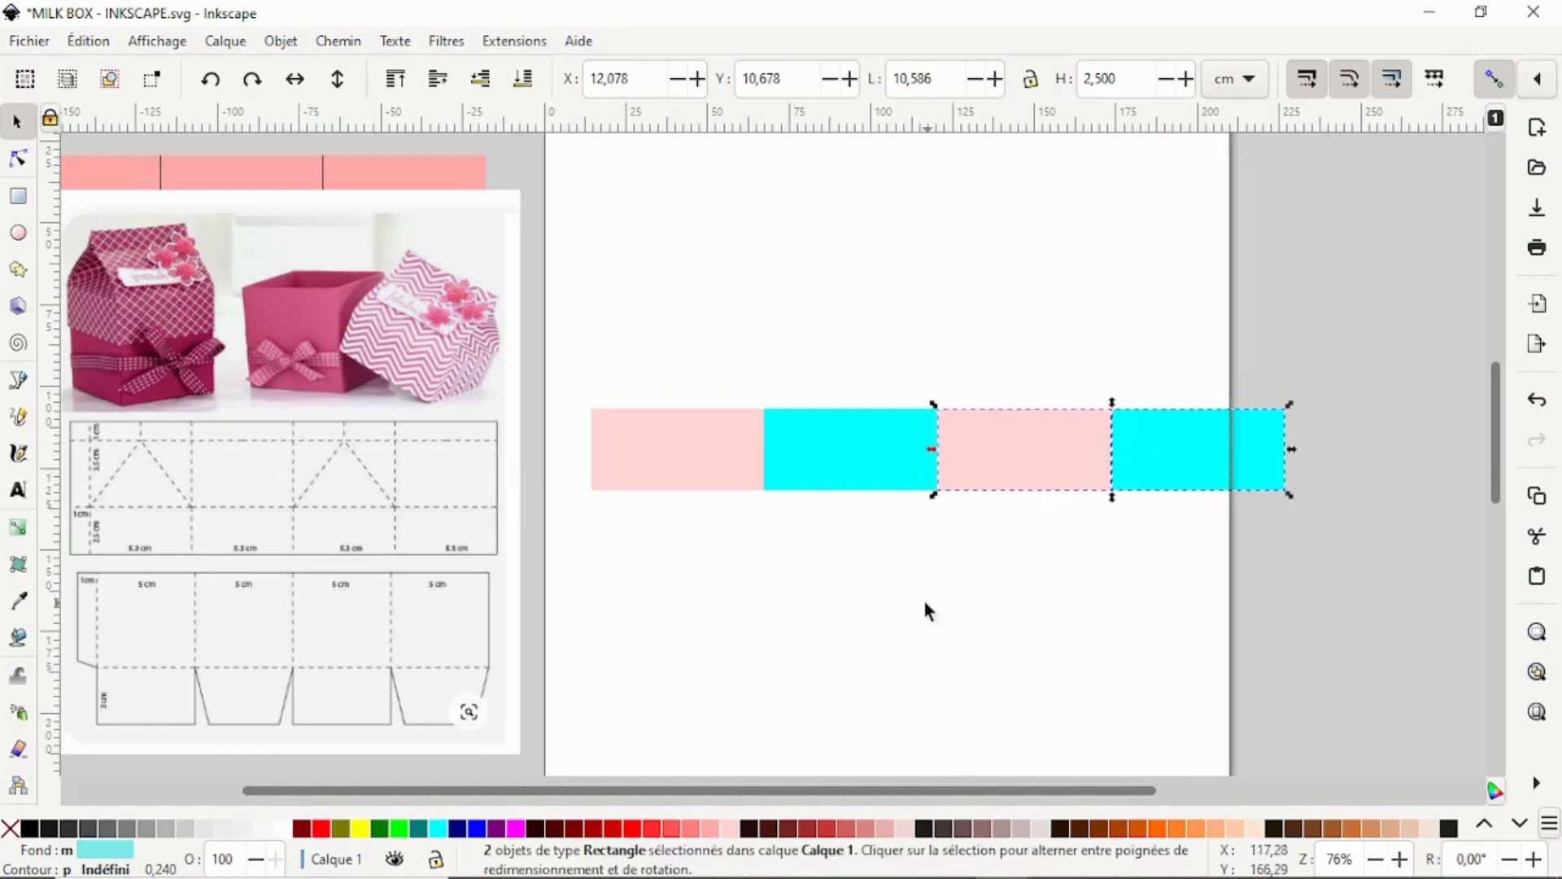
pyautogui.click(925, 604)
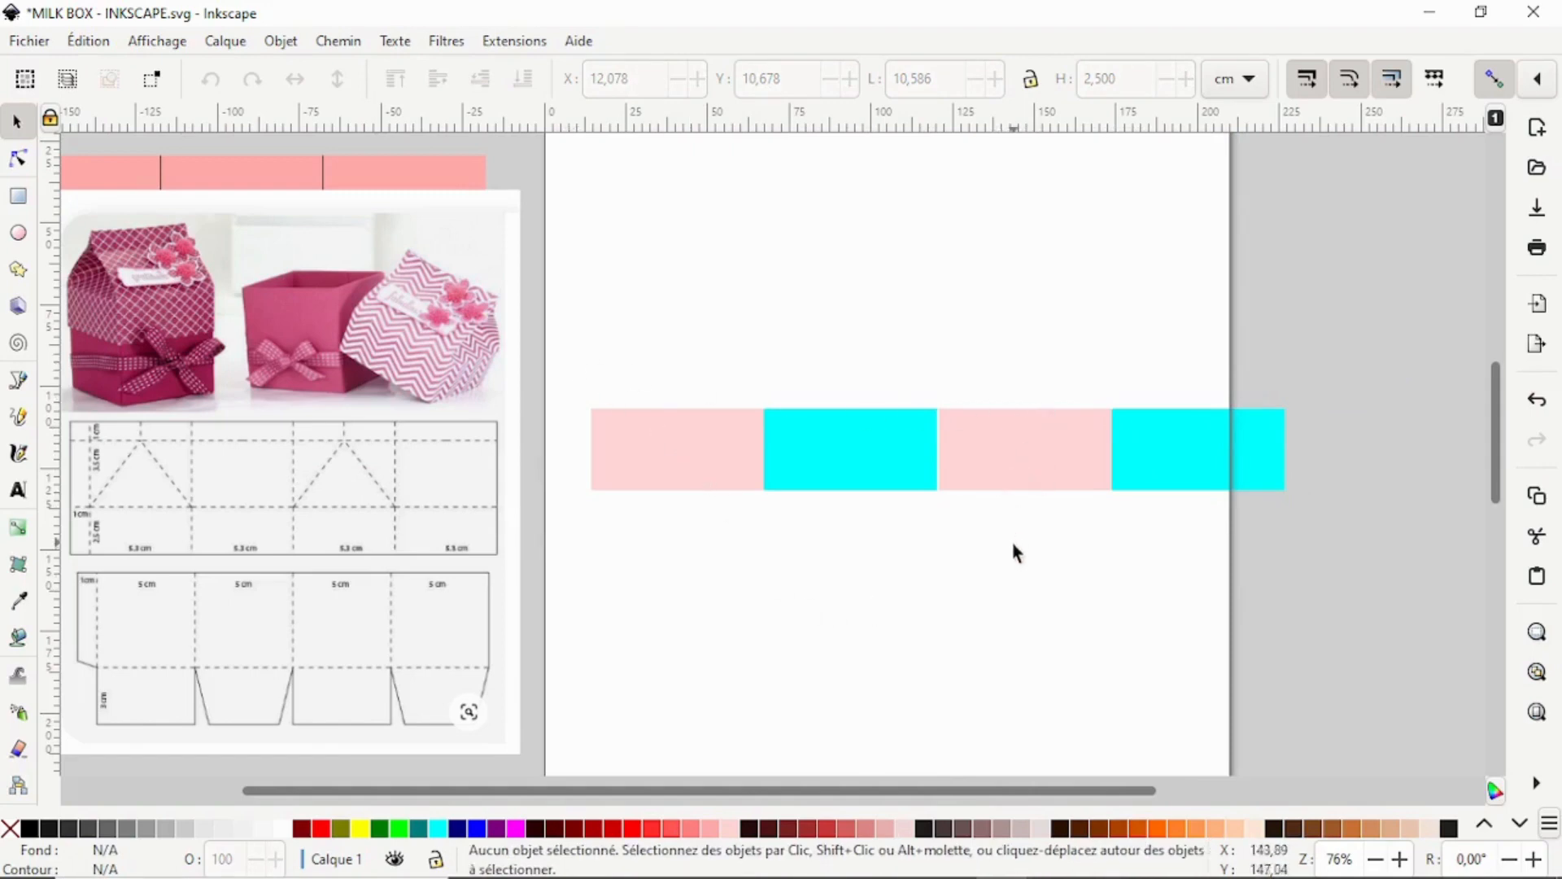
pyautogui.click(705, 446)
pyautogui.rightClick(705, 435)
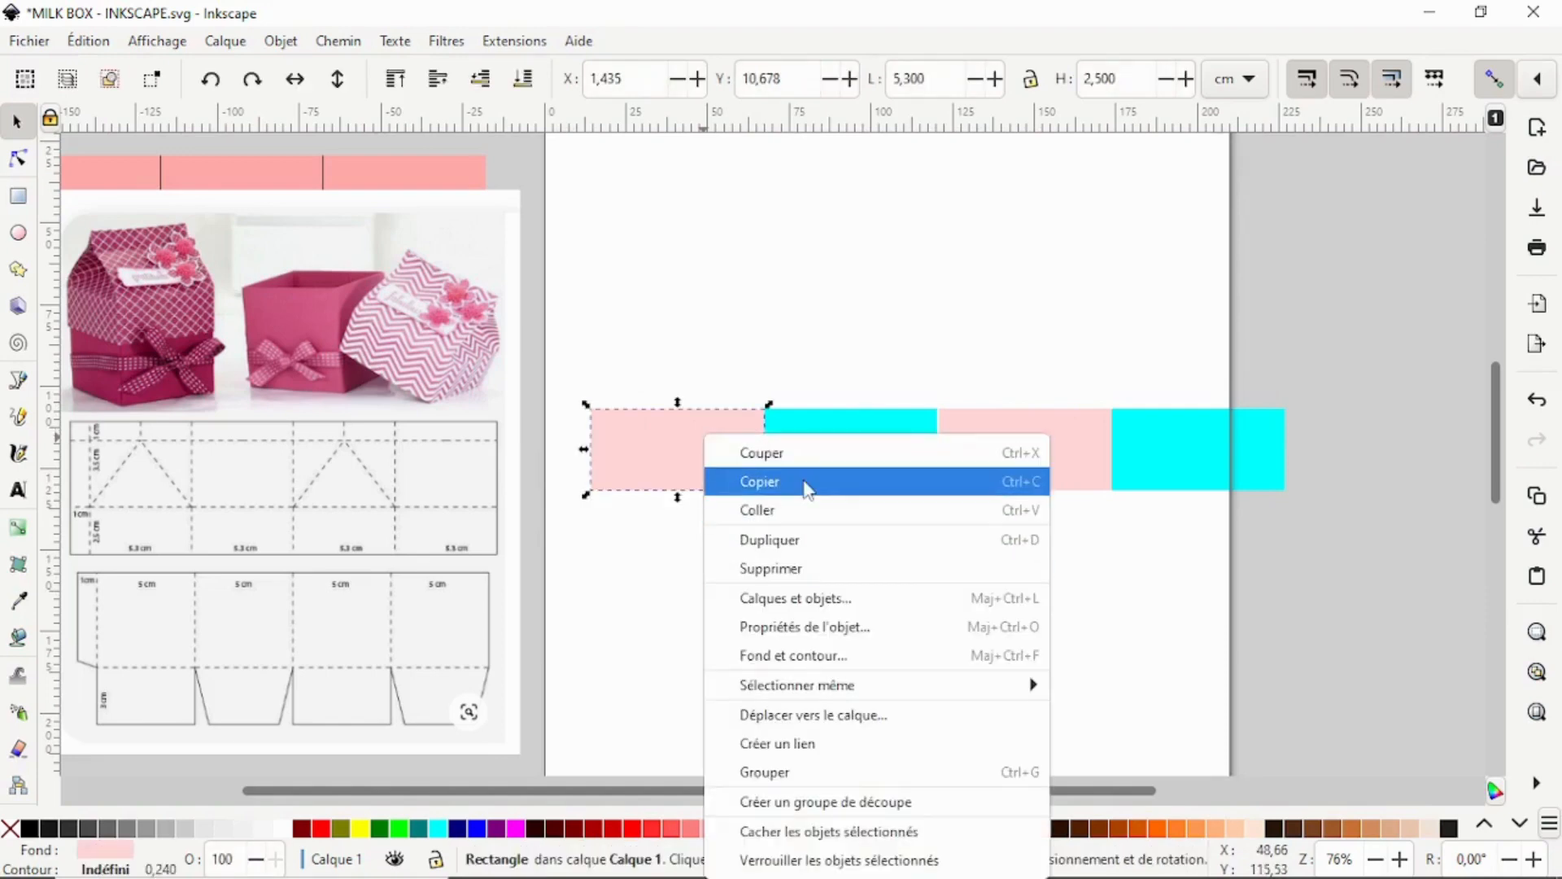
pyautogui.click(802, 540)
pyautogui.moveTo(722, 443); pyautogui.dragTo(706, 306)
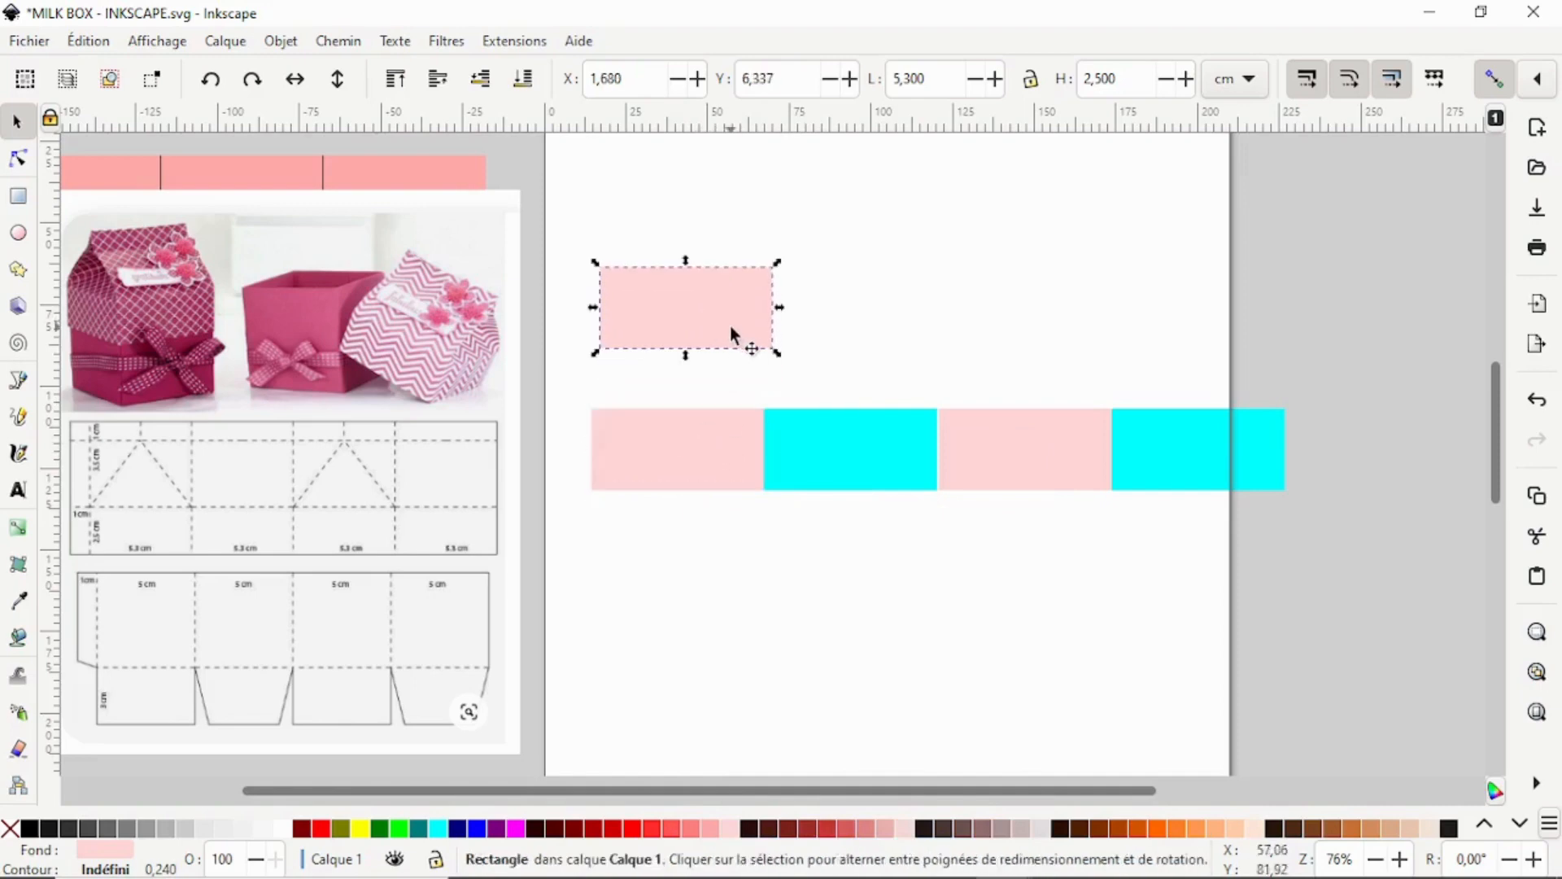
pyautogui.press('Delete')
# Duplicate the second panel, set the copy's height to 3.5 cm and seat it directly above the first pink panel
pyautogui.click(846, 444)
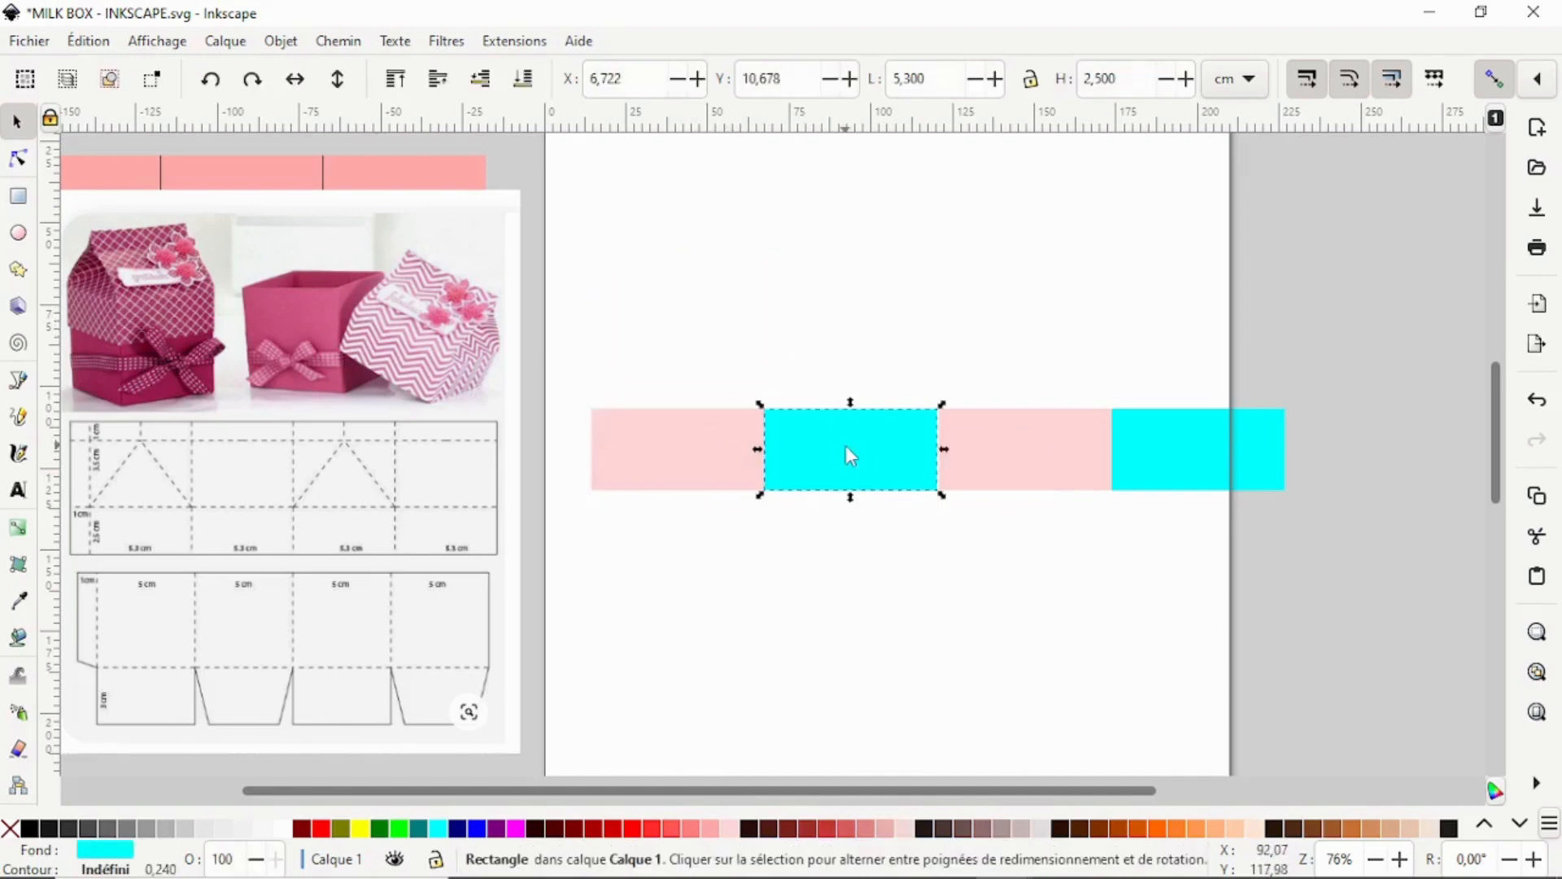
pyautogui.rightClick(846, 446)
pyautogui.click(954, 107)
pyautogui.moveTo(822, 417); pyautogui.dragTo(680, 355)
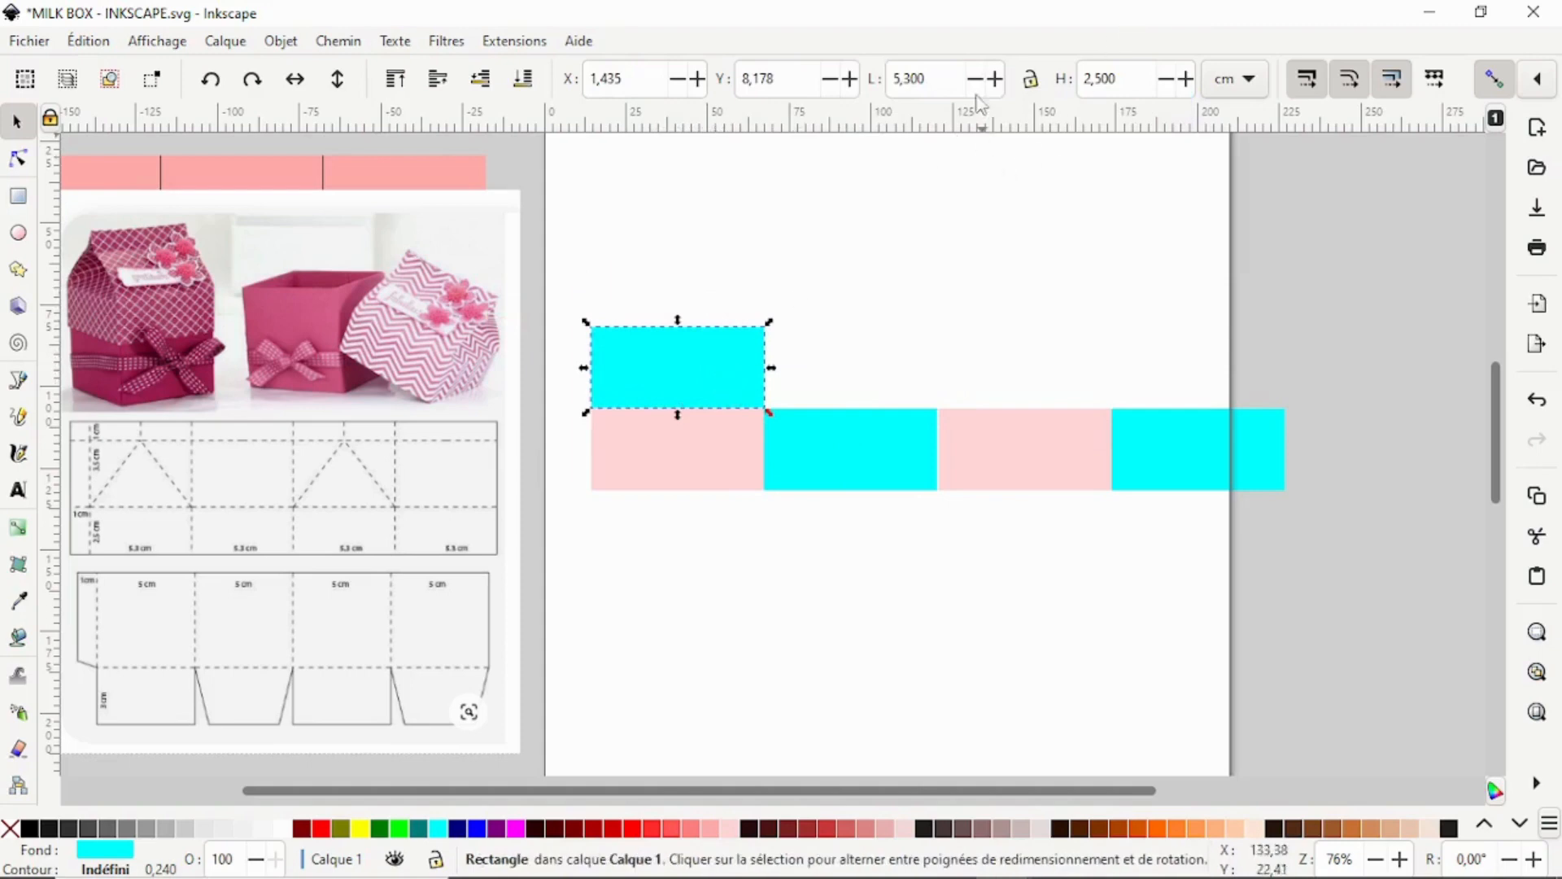
pyautogui.tripleClick(1123, 79)
pyautogui.write('3')
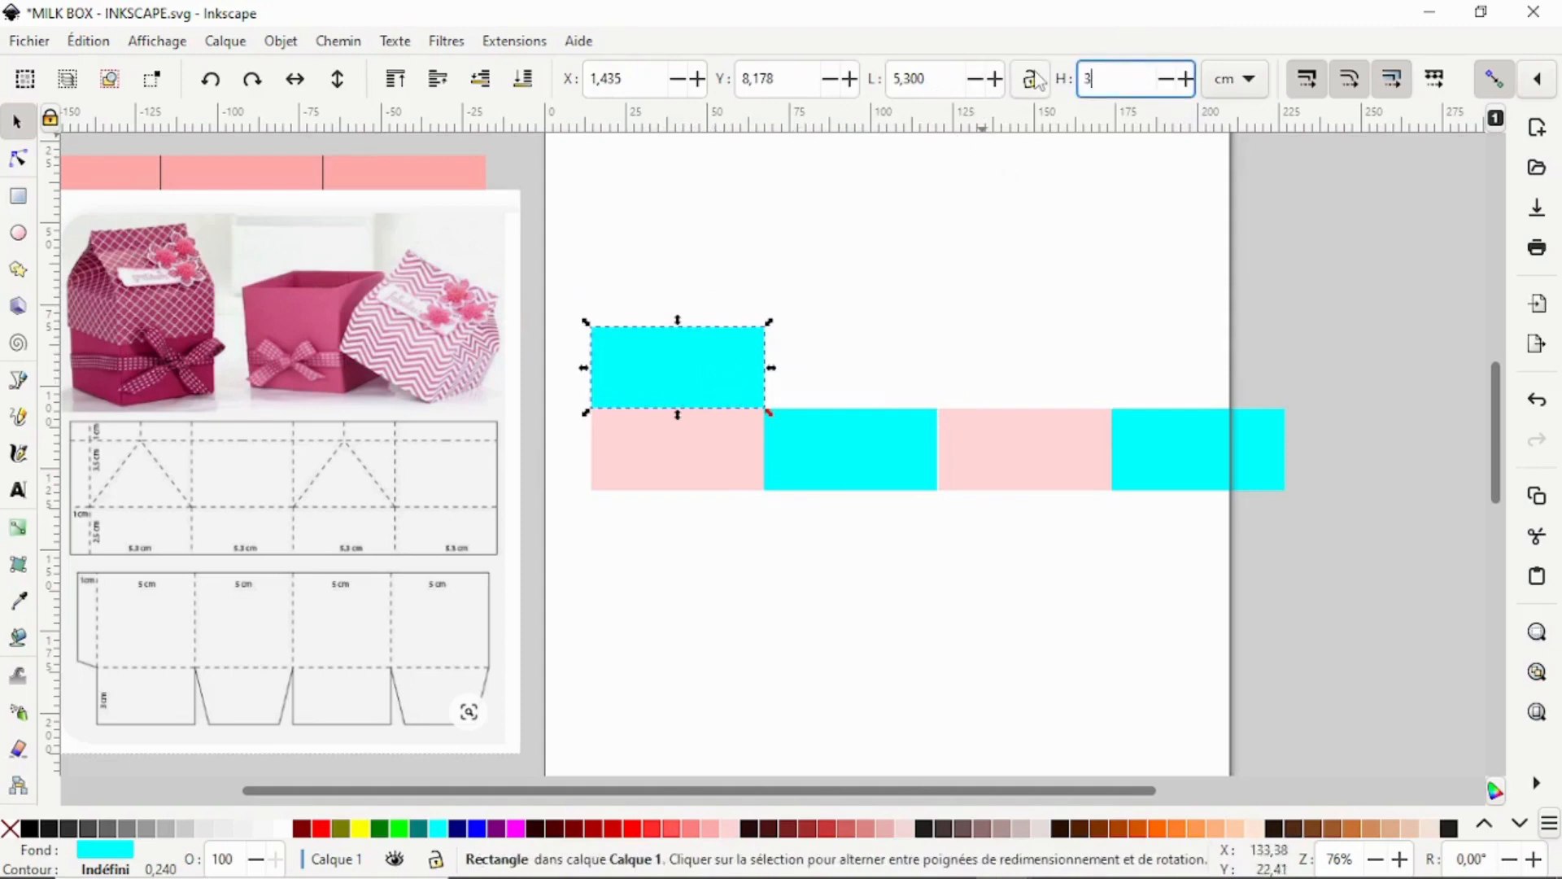
pyautogui.write(',5')
pyautogui.press('Return')
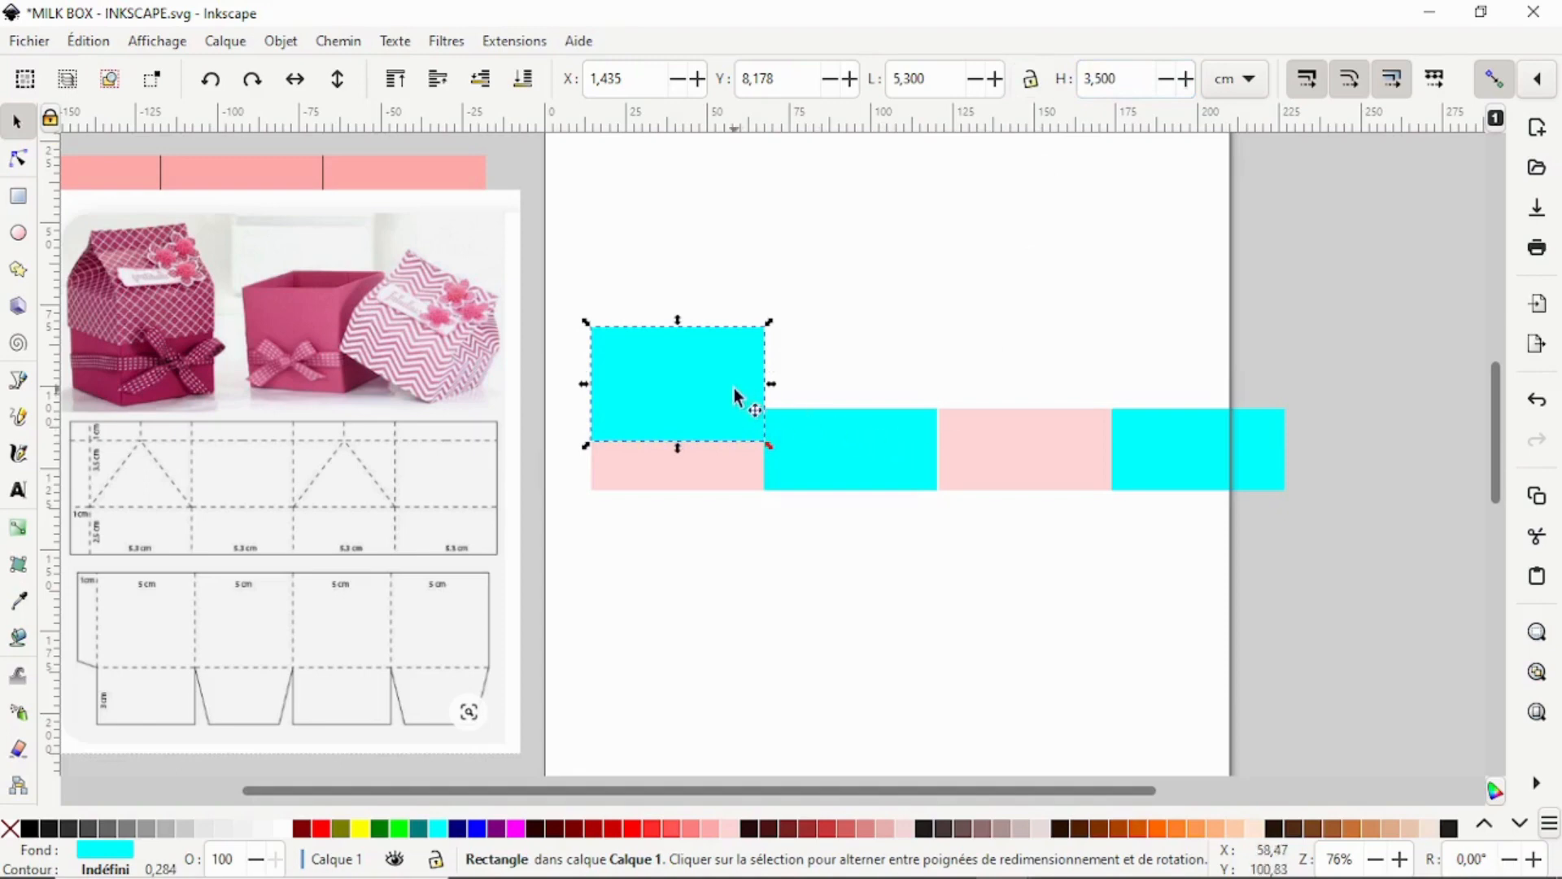
pyautogui.moveTo(739, 401); pyautogui.dragTo(724, 350)
# Duplicate the 3.5 cm high cyan panel, fill the copy with pale pink and place it against the original's right edge
pyautogui.rightClick(722, 348)
pyautogui.click(875, 457)
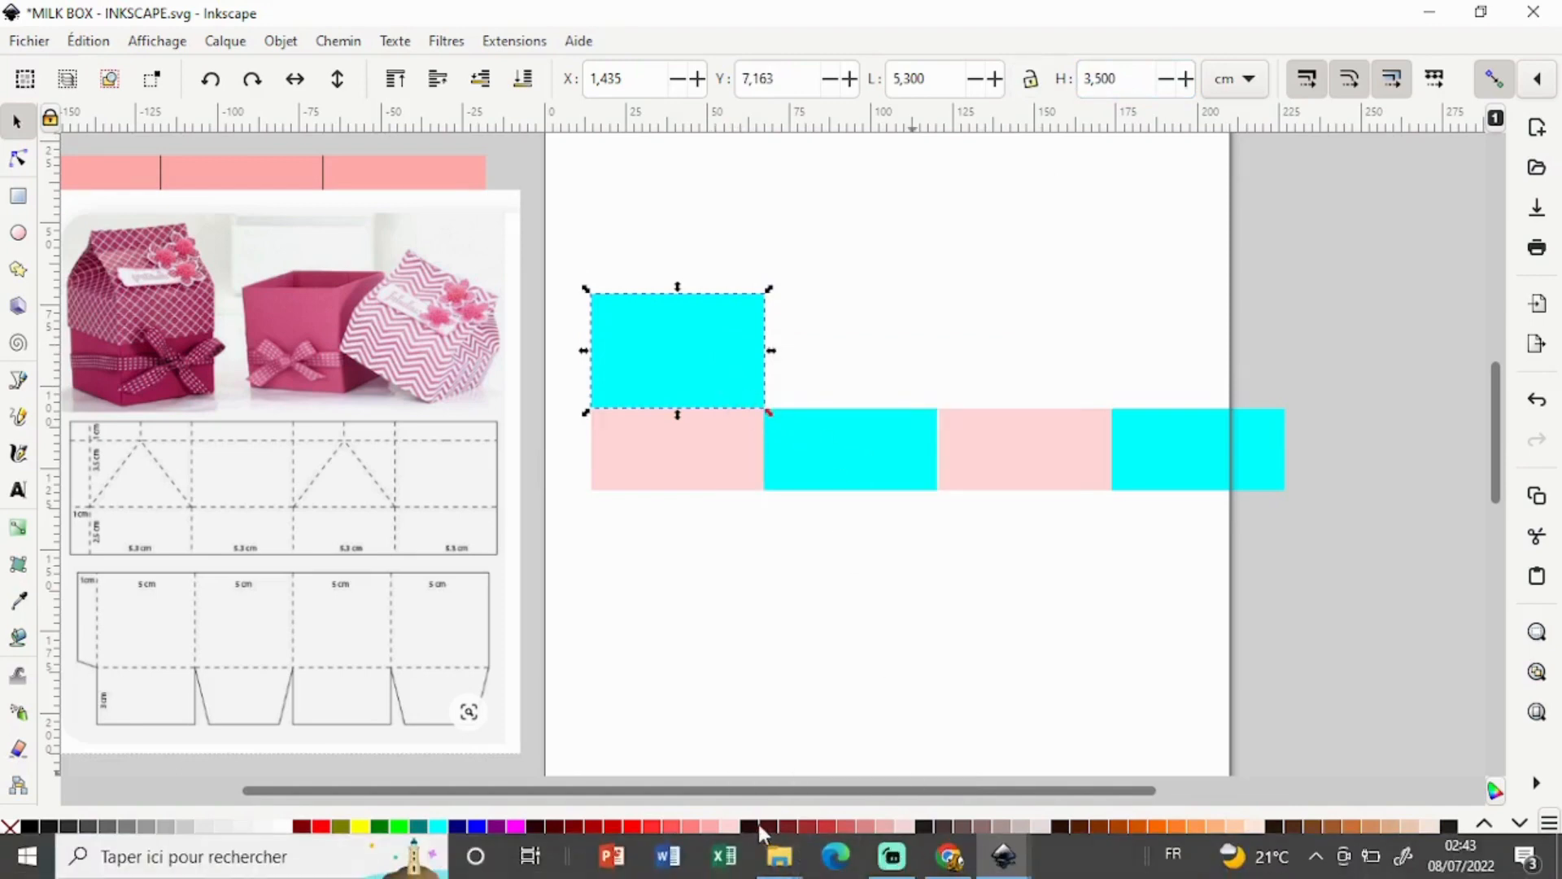
pyautogui.click(729, 827)
pyautogui.moveTo(693, 367); pyautogui.dragTo(867, 366)
pyautogui.click(809, 269)
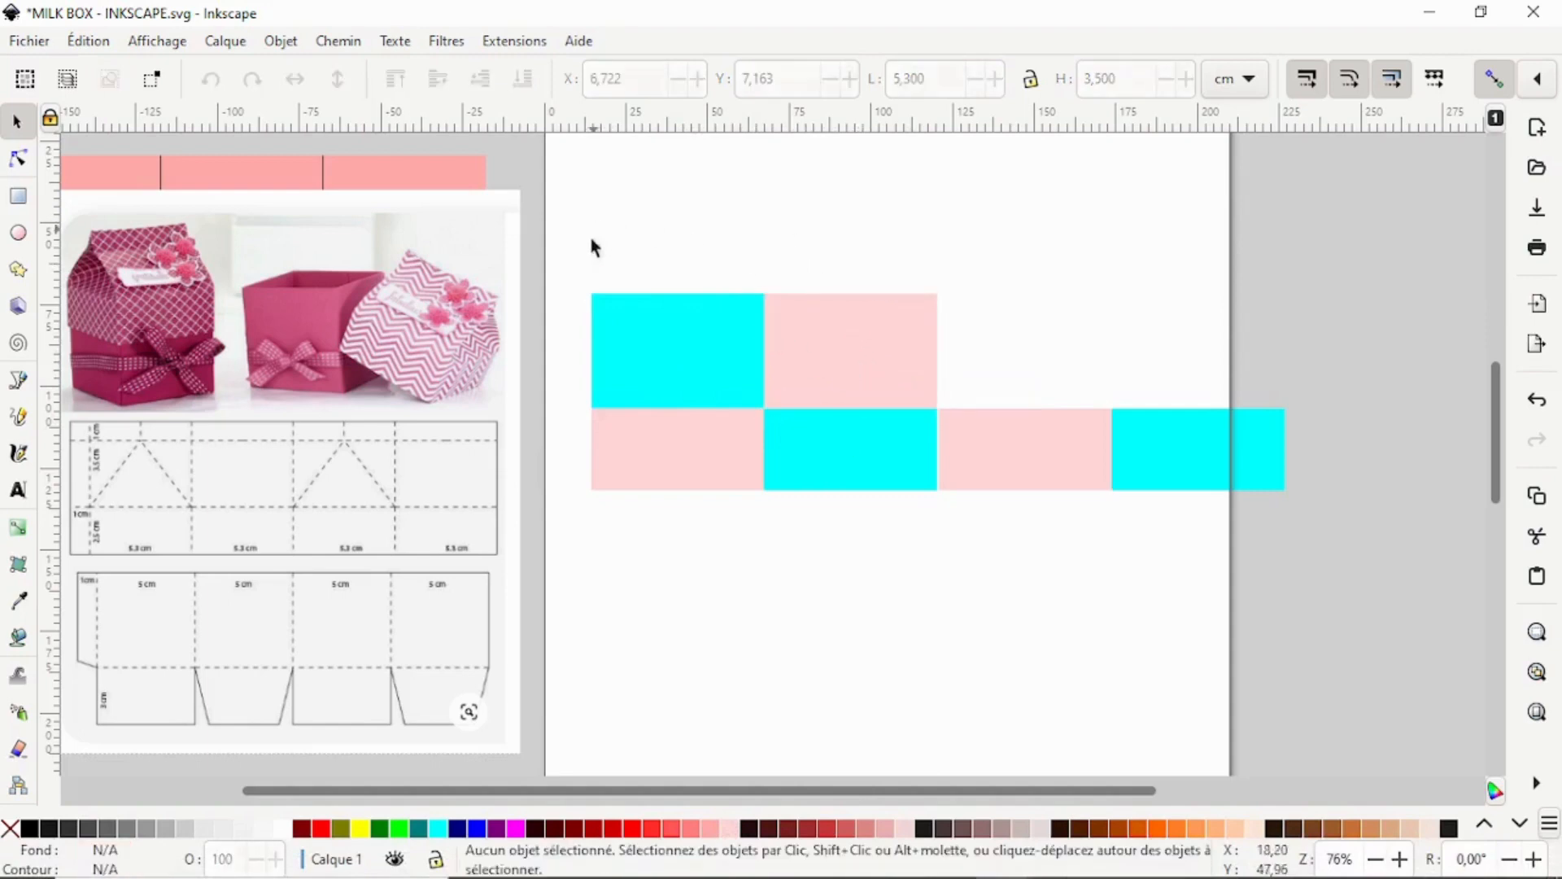
pyautogui.moveTo(632, 316); pyautogui.dragTo(632, 311)
pyautogui.click(755, 286)
# Duplicate the two 3.5 cm high panels and place the copies to their right to complete the upper row of four
pyautogui.moveTo(564, 244); pyautogui.dragTo(978, 376)
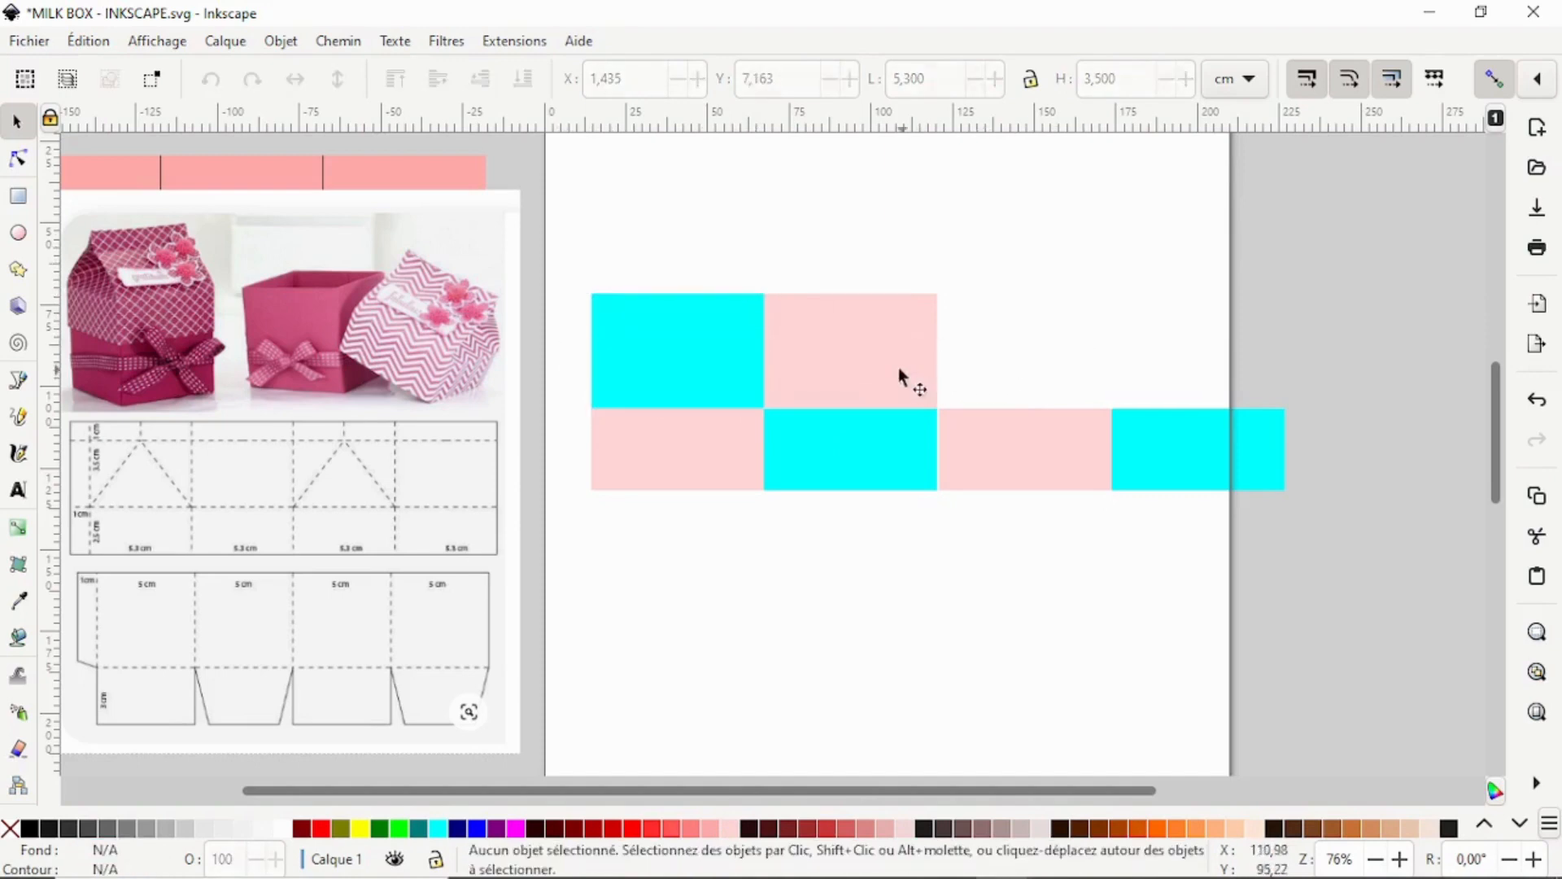
pyautogui.moveTo(577, 268); pyautogui.dragTo(987, 441)
pyautogui.rightClick(841, 364)
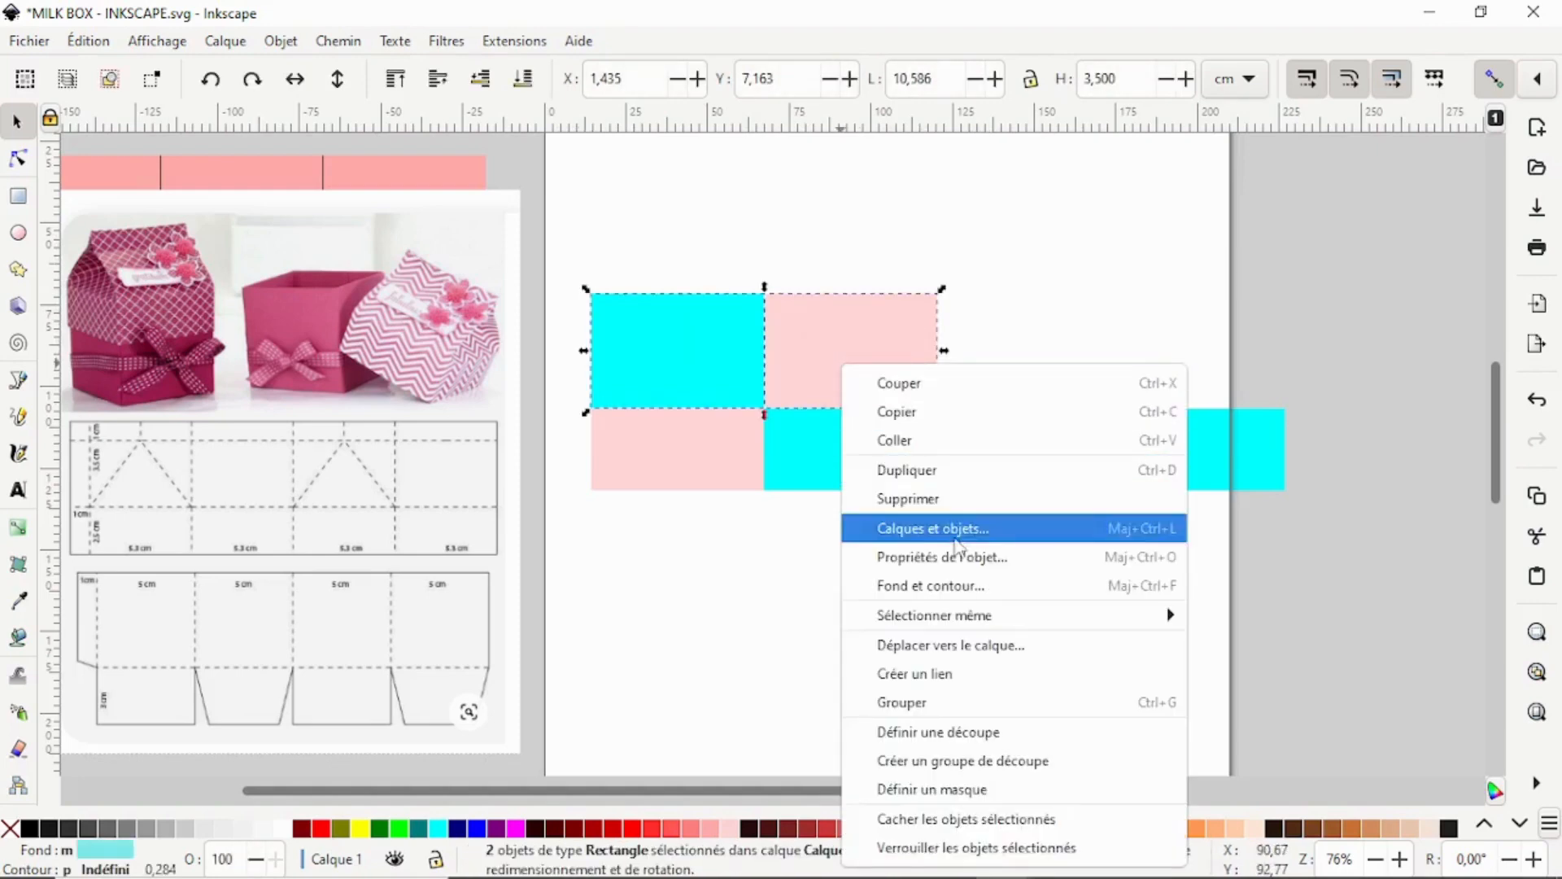
pyautogui.click(932, 470)
pyautogui.moveTo(736, 356); pyautogui.dragTo(1060, 358)
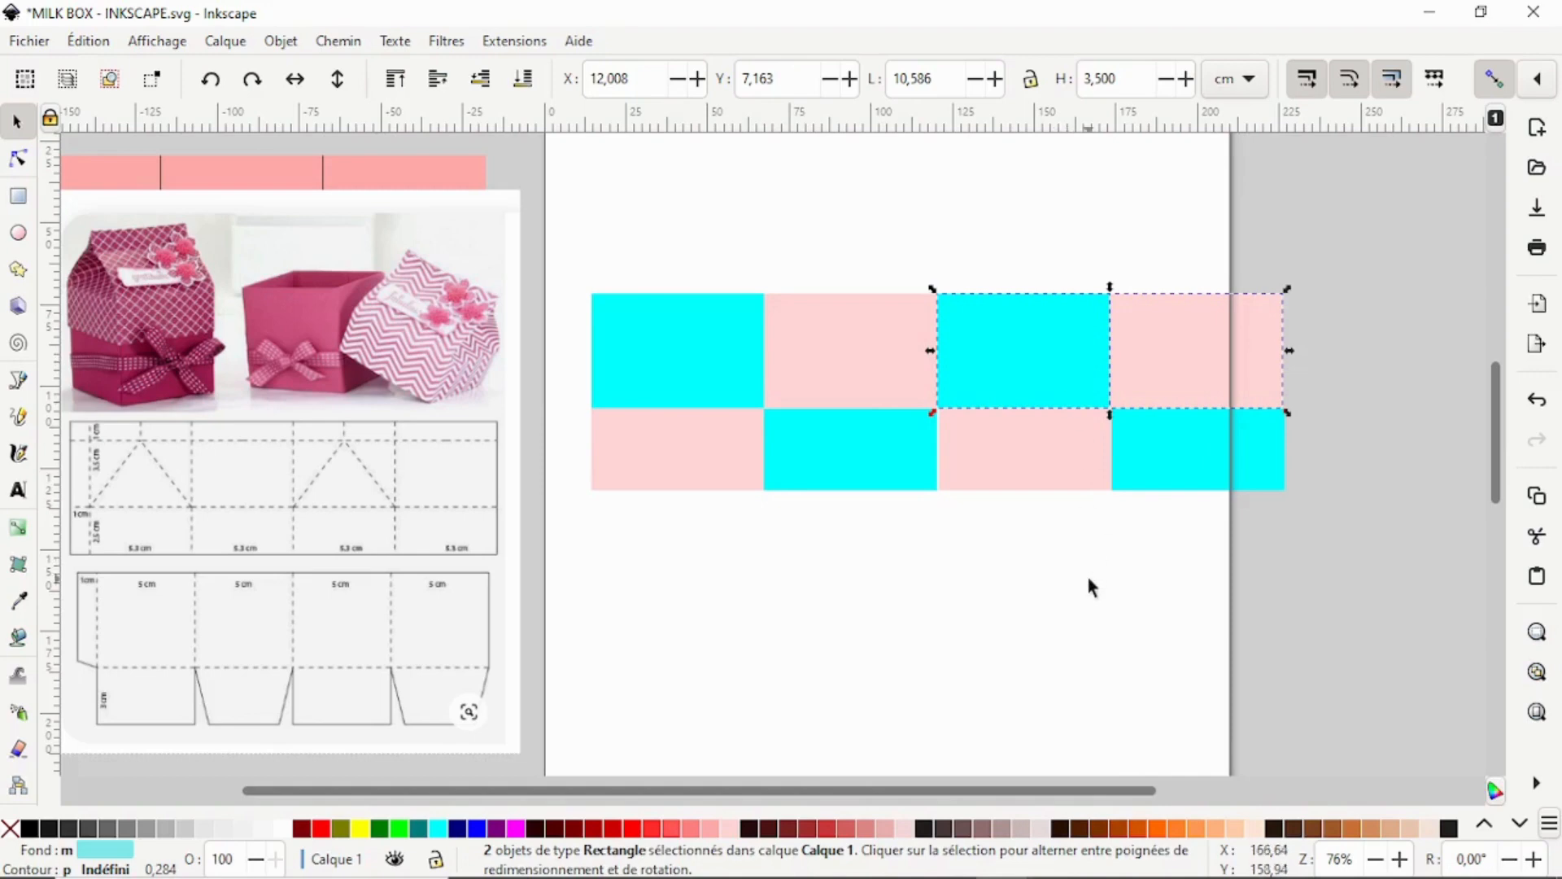
pyautogui.click(1003, 569)
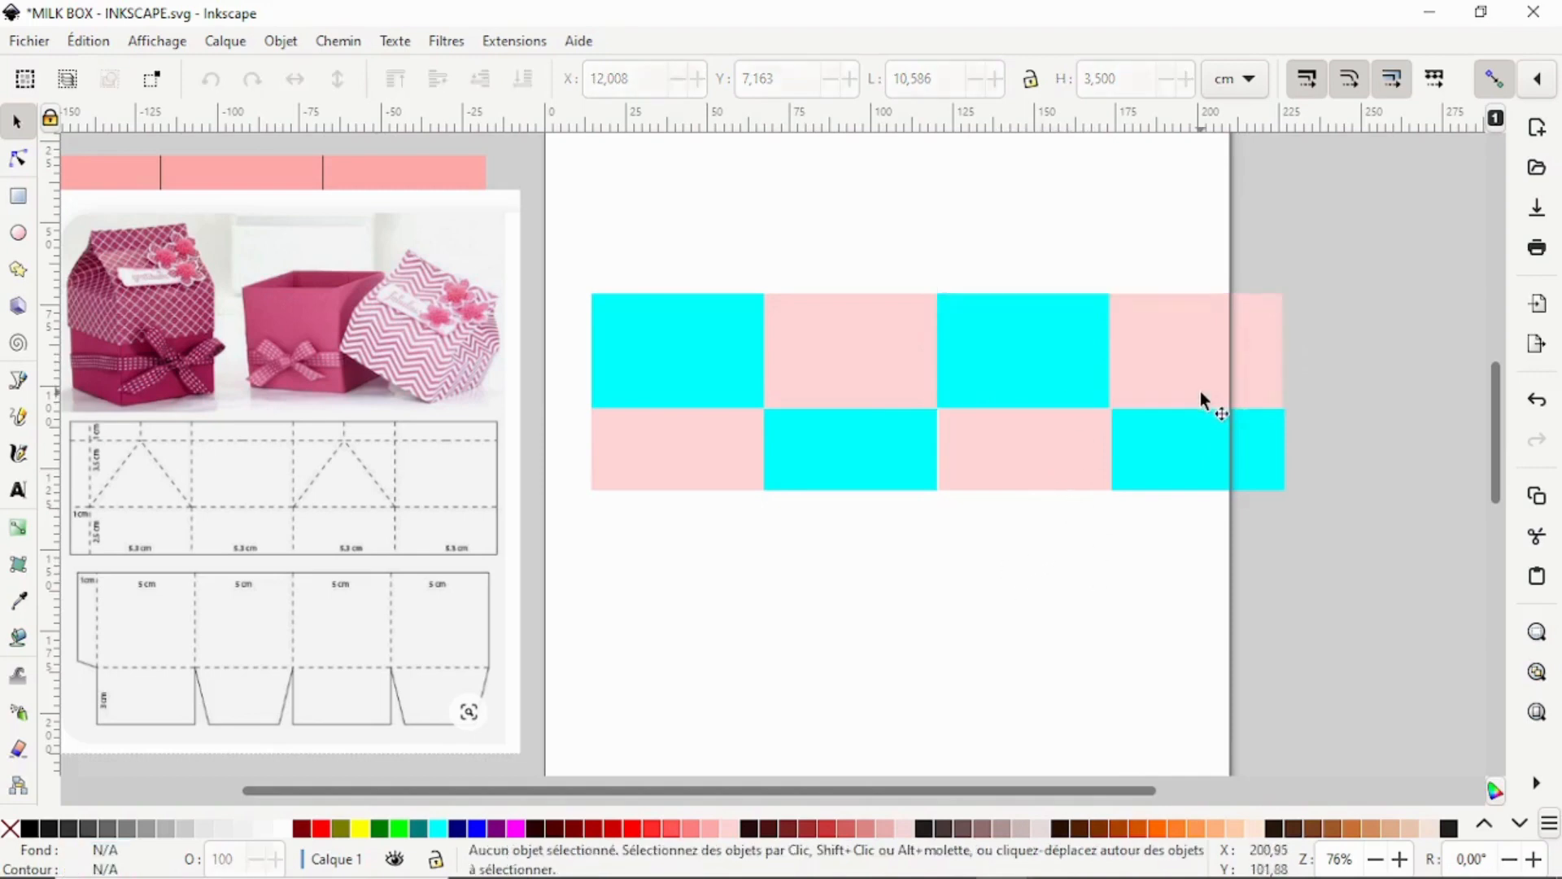
# Nudge the third and fourth panels of the lower row to line up with the panels above them
pyautogui.scroll(3, 1339, 267)
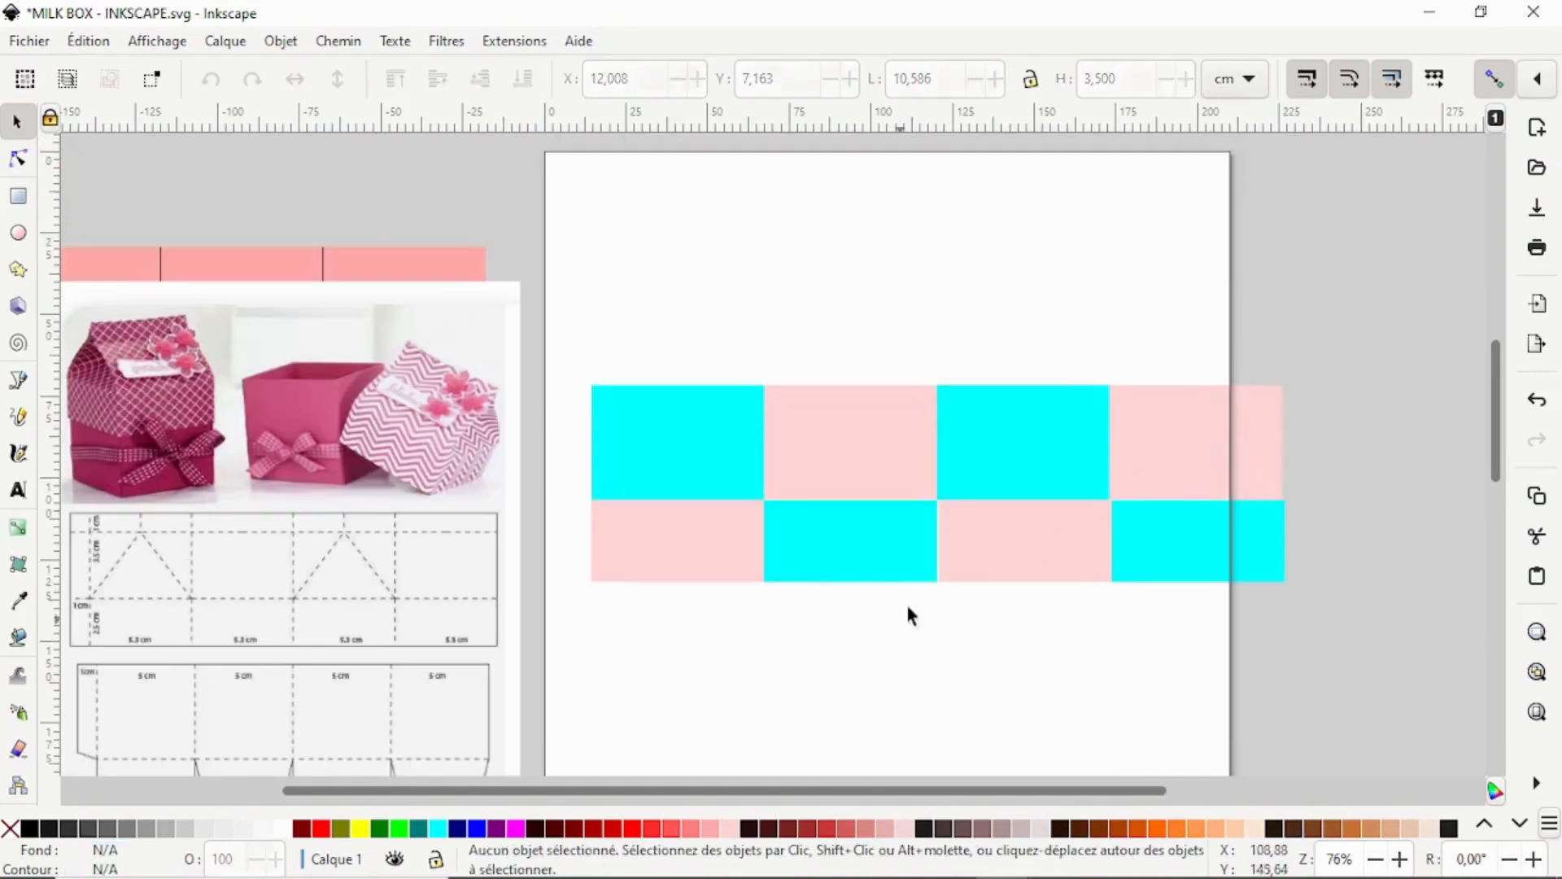
pyautogui.click(989, 543)
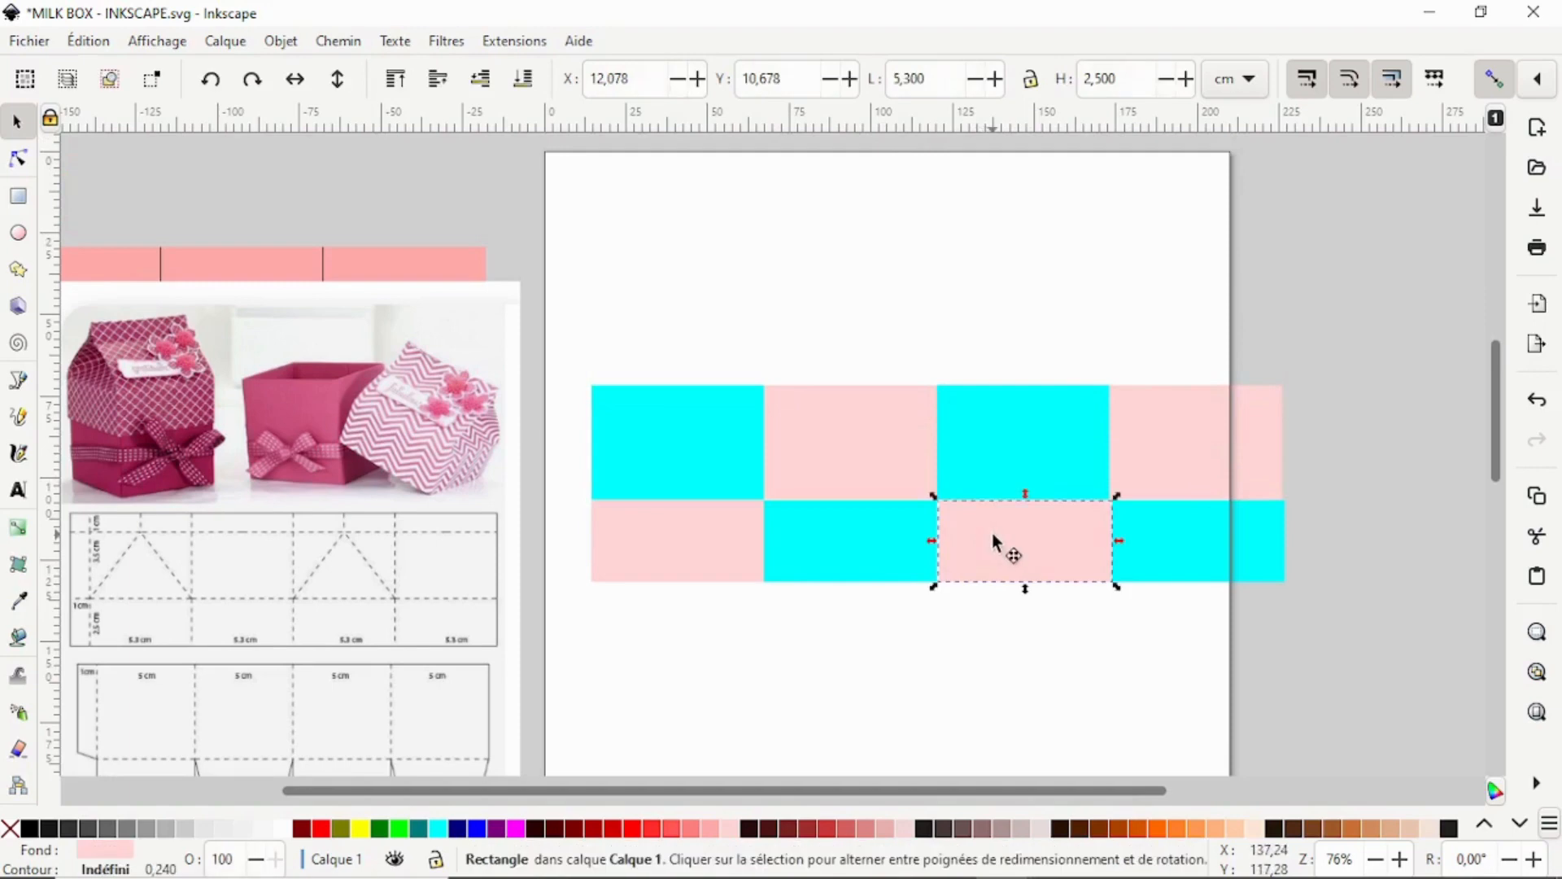
pyautogui.moveTo(989, 531); pyautogui.dragTo(986, 530)
pyautogui.click(1076, 647)
pyautogui.click(1214, 535)
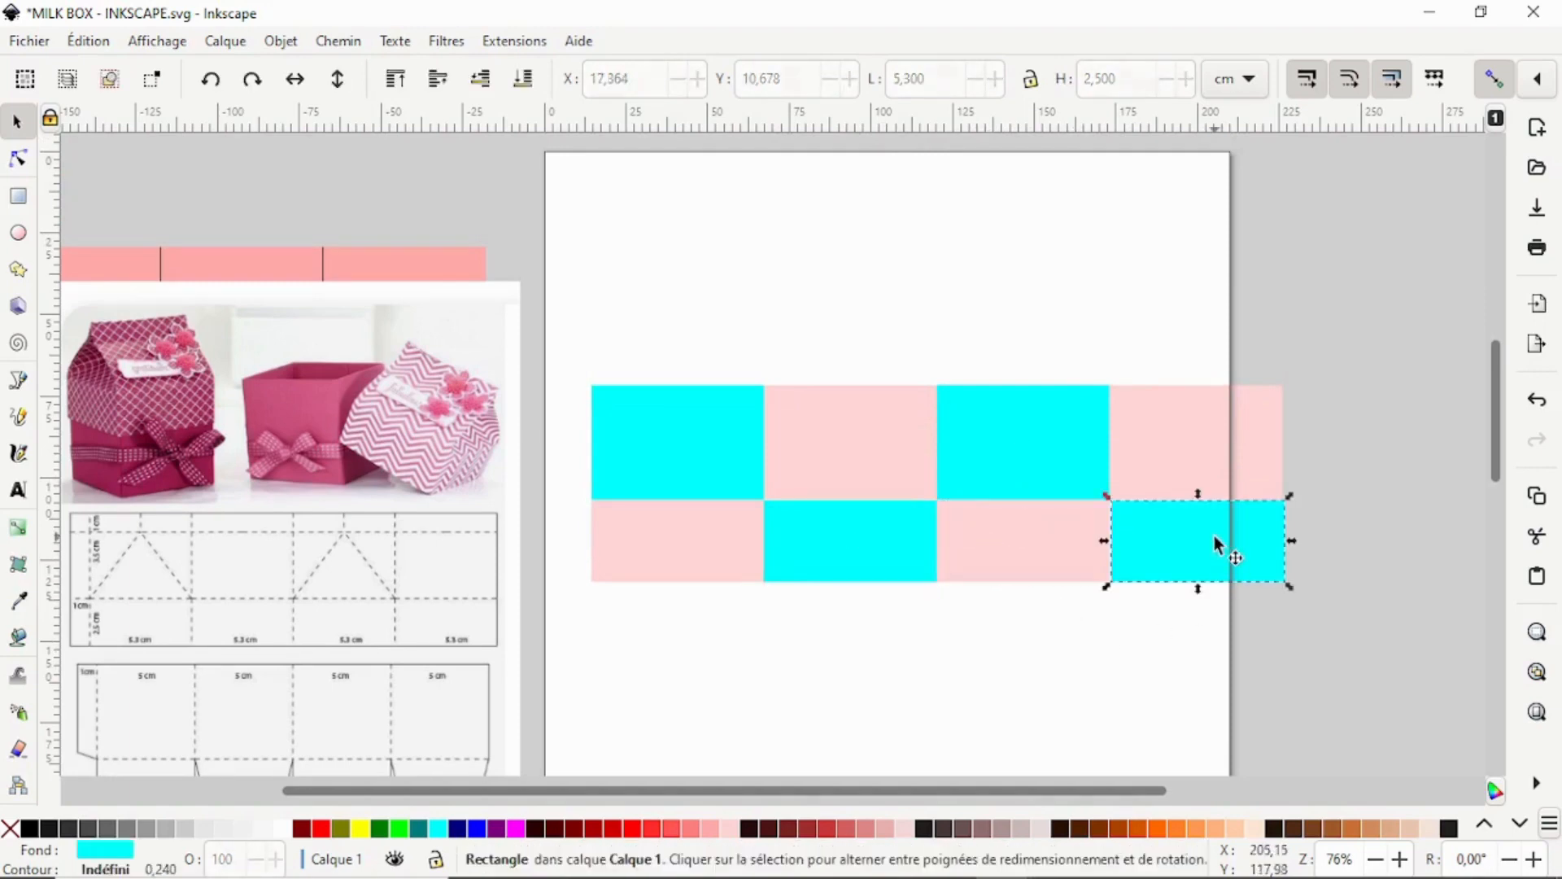
pyautogui.moveTo(1213, 536); pyautogui.dragTo(1210, 534)
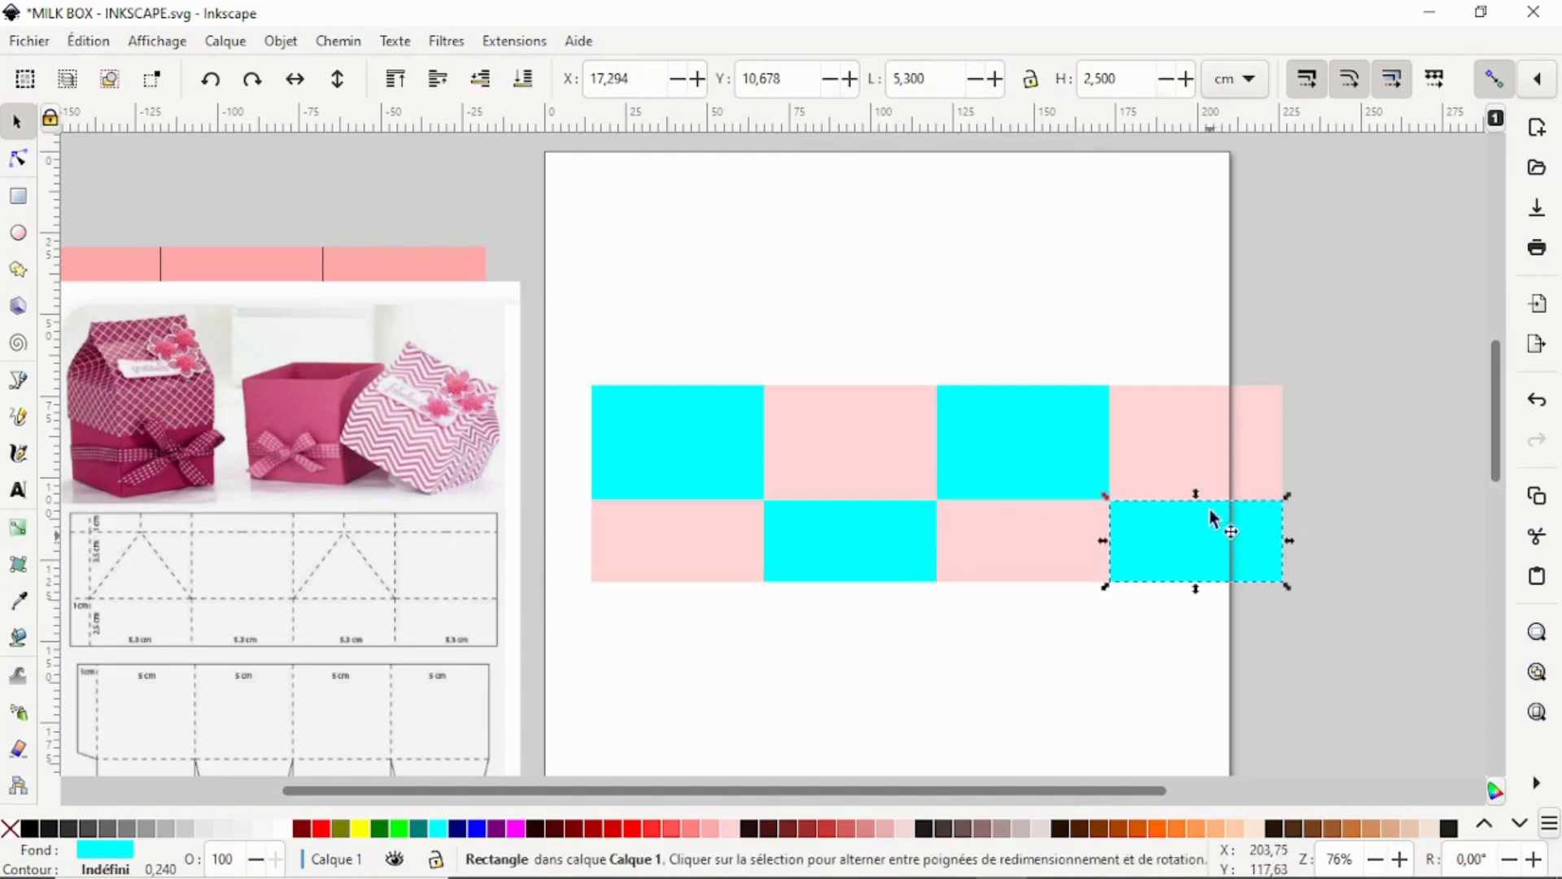
pyautogui.click(1162, 447)
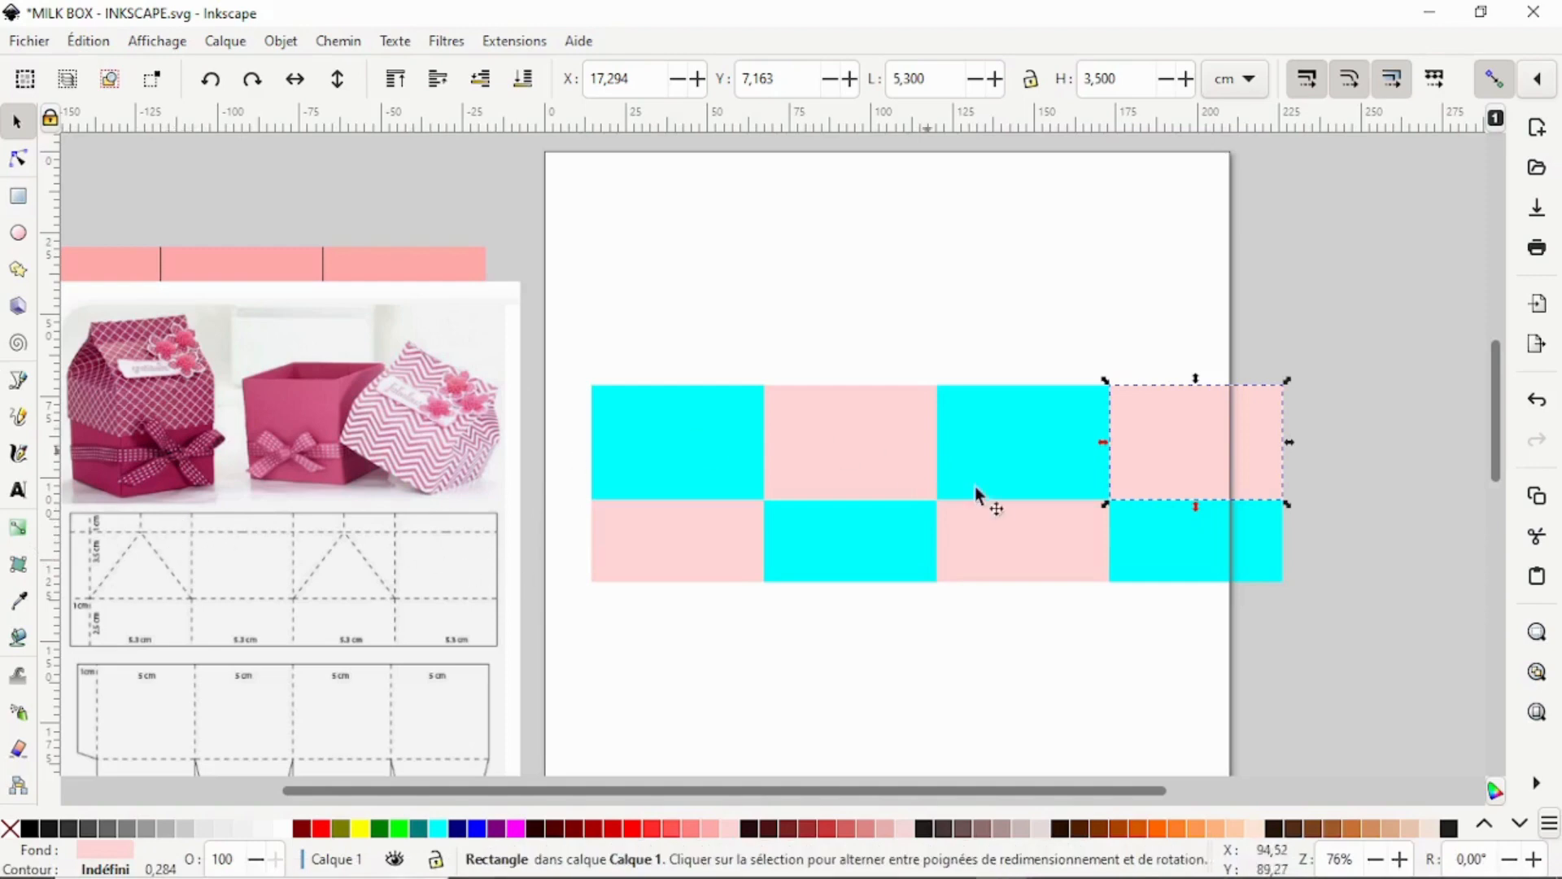
# Duplicate the lower row of four 2.5 cm high panels and place the copy directly above the 3.5 cm row
pyautogui.click(701, 566)
pyautogui.moveTo(1306, 630); pyautogui.dragTo(590, 462)
pyautogui.rightClick(692, 554)
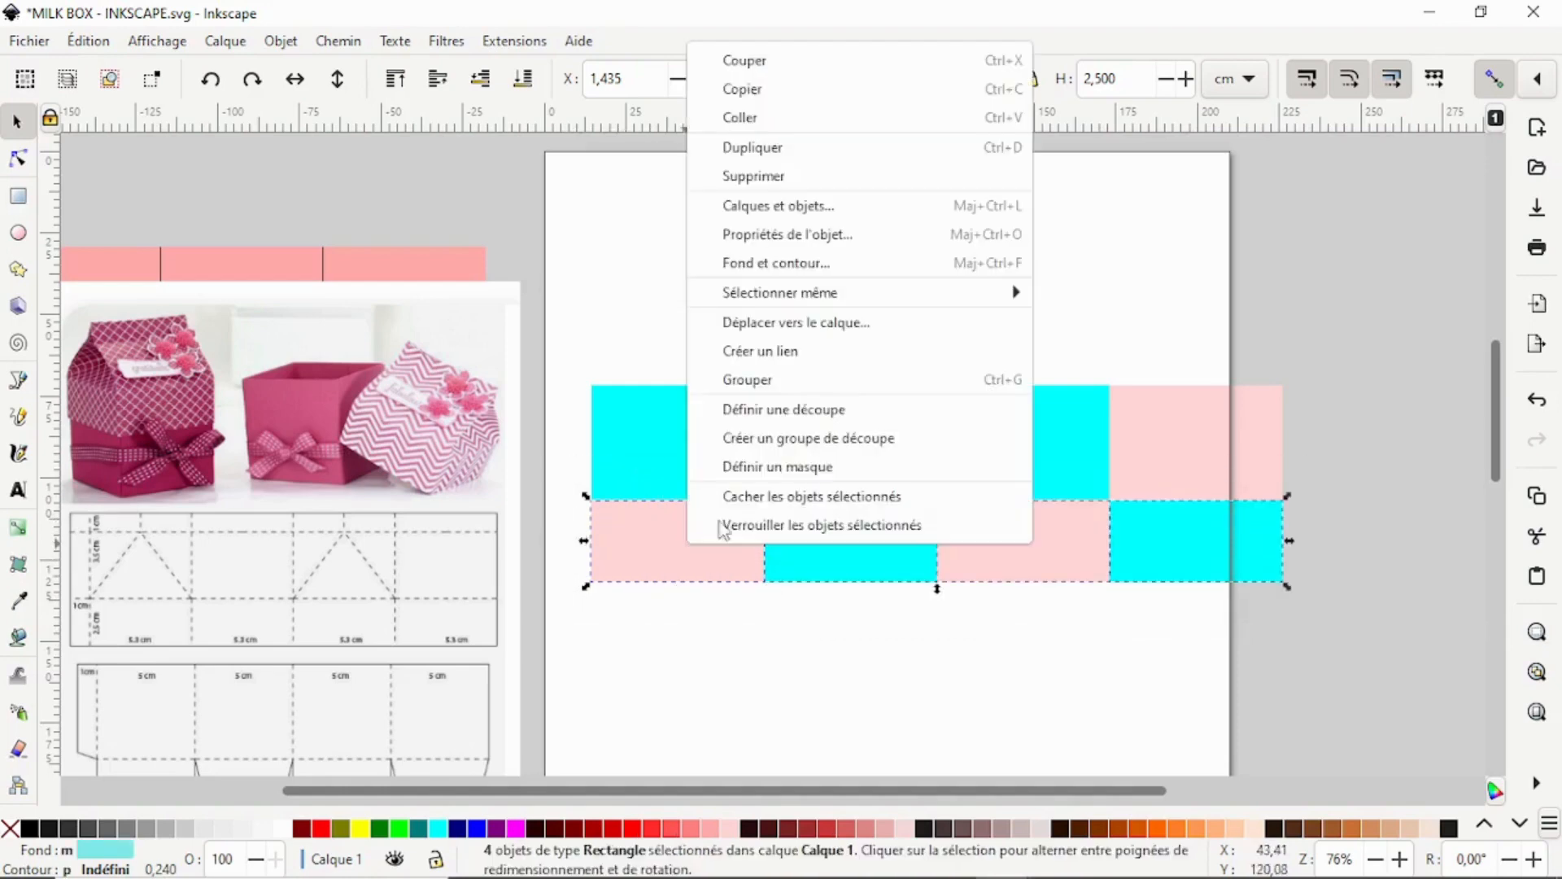
pyautogui.click(827, 150)
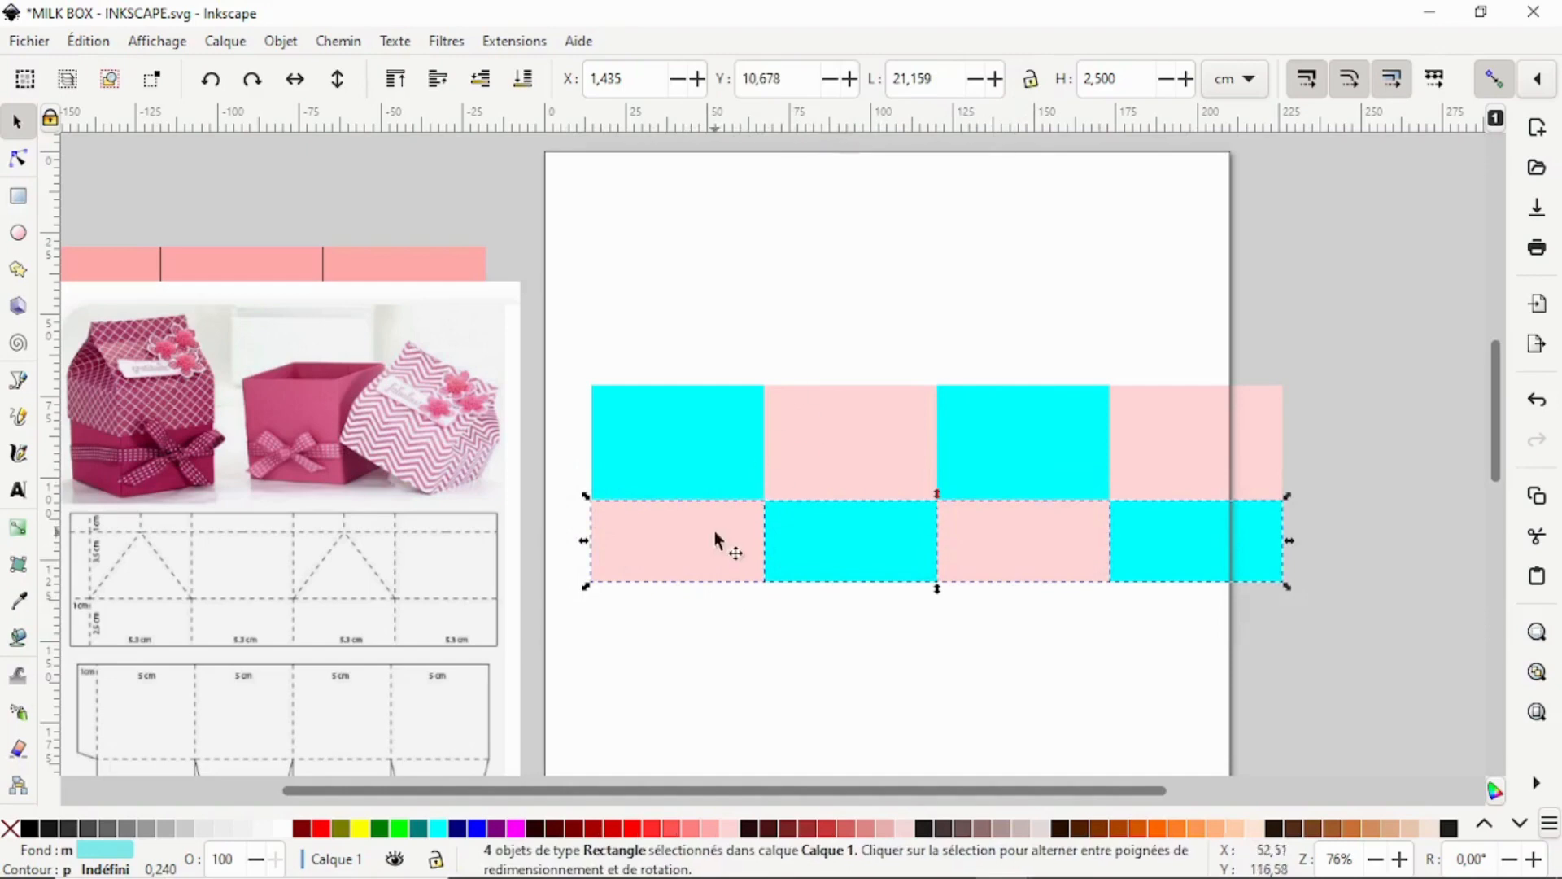
pyautogui.moveTo(713, 529); pyautogui.dragTo(705, 326)
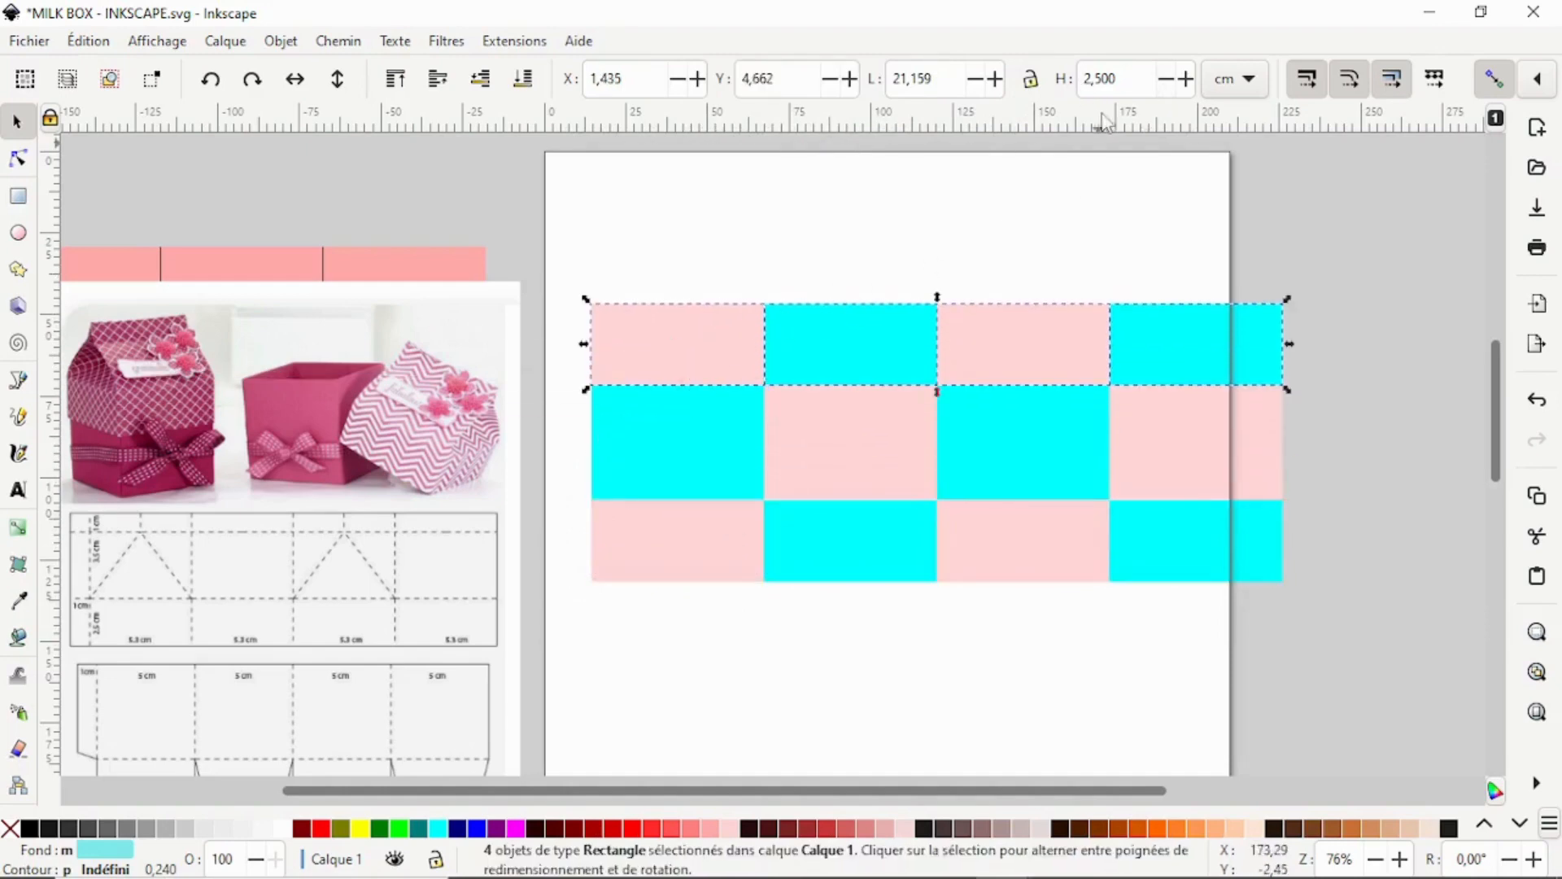
# Set the copied row's height to 1 cm and seat it flush on the 3.5 cm row's upper edge
pyautogui.moveTo(1125, 79); pyautogui.dragTo(1062, 74)
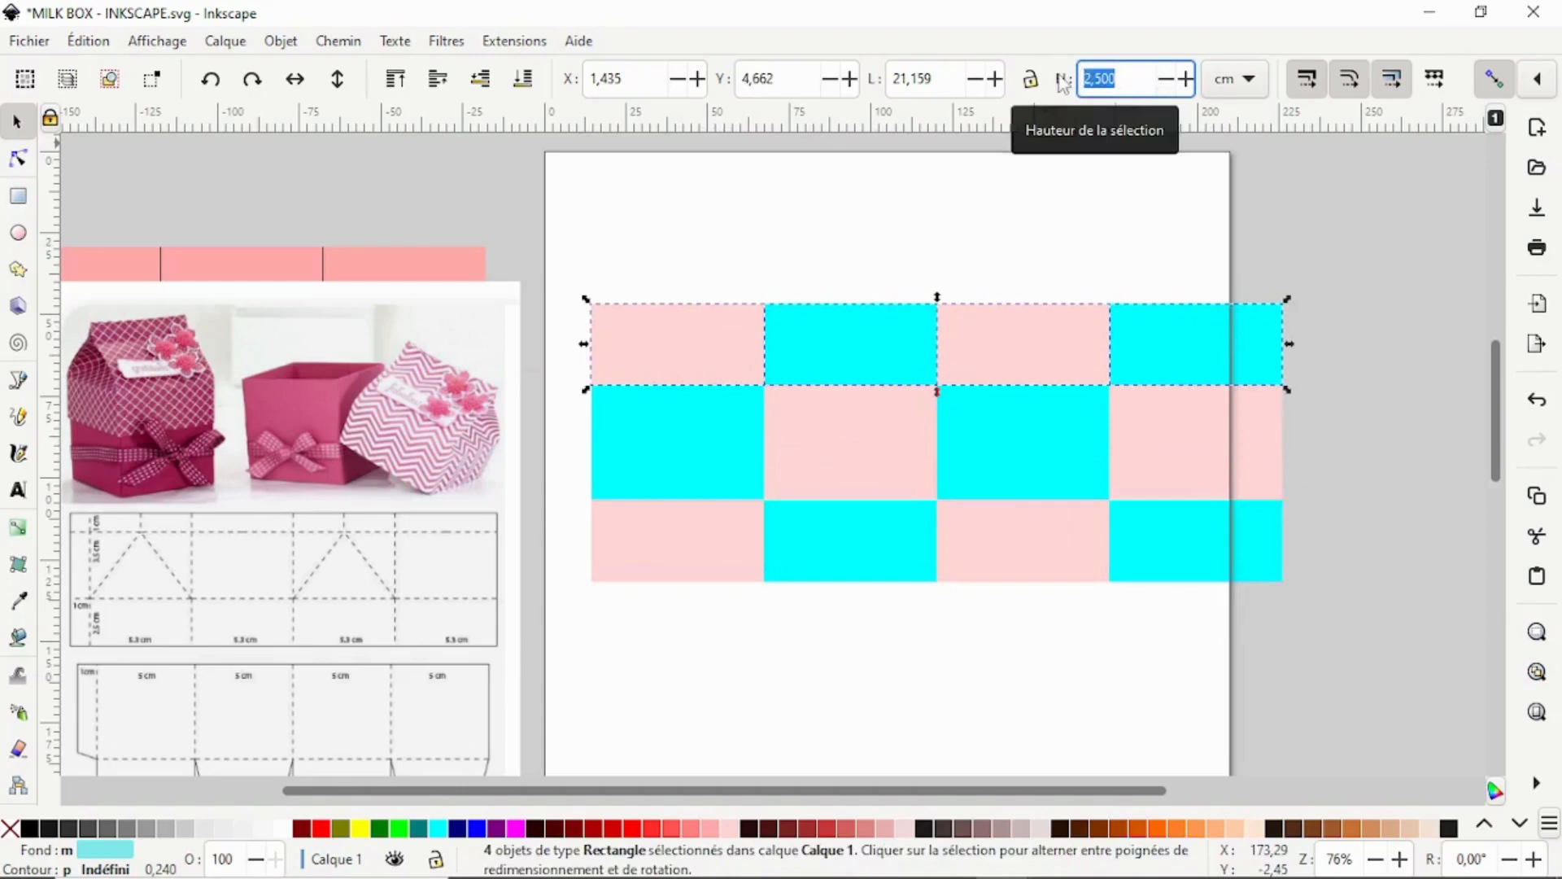
pyautogui.write('1')
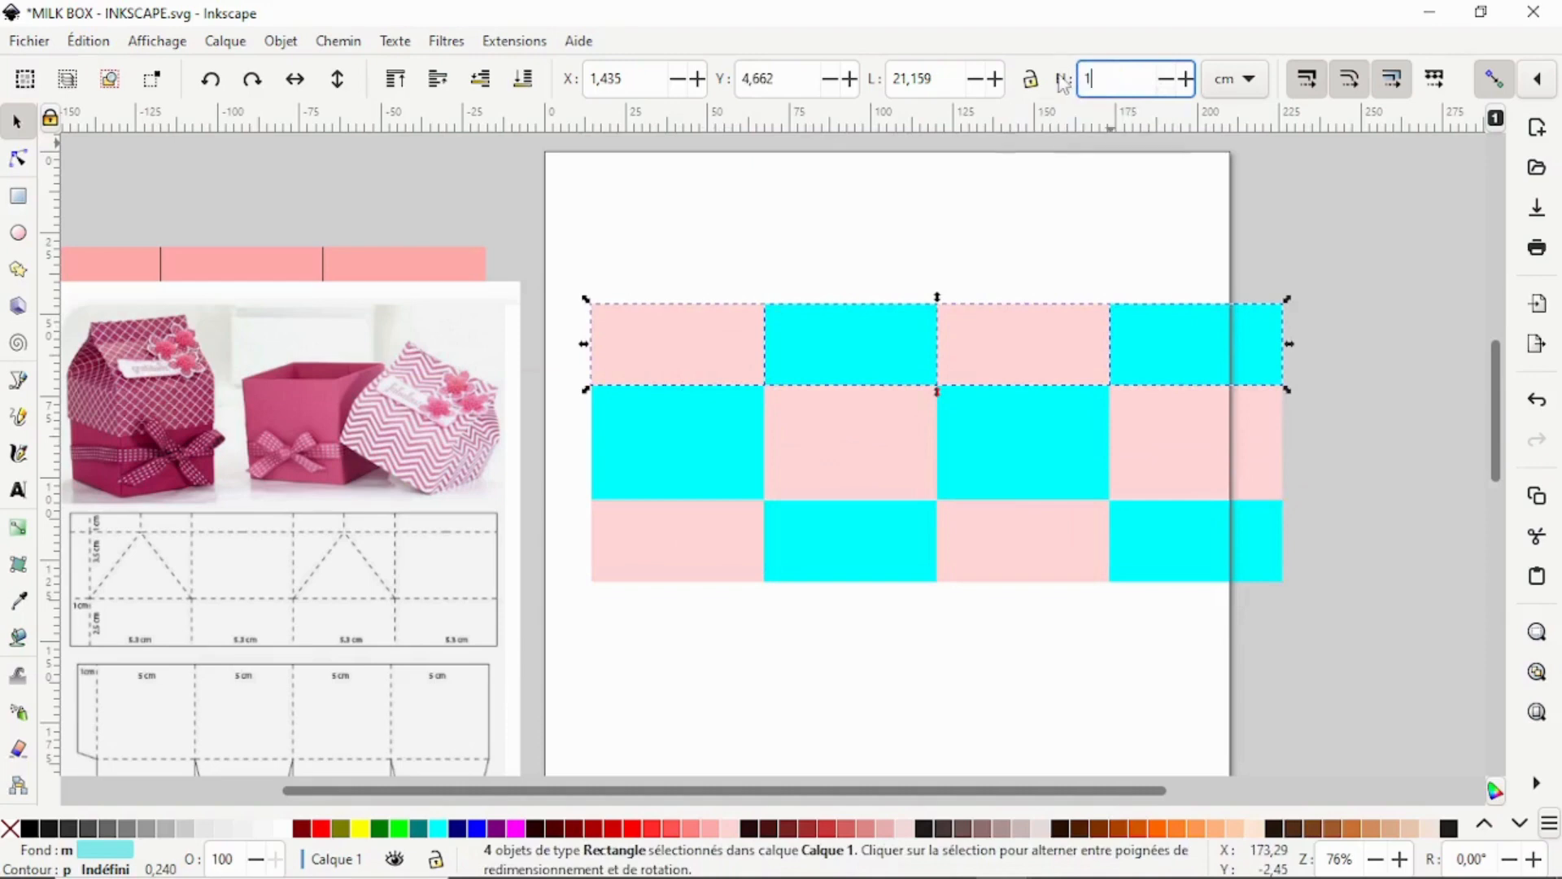
pyautogui.press('Return')
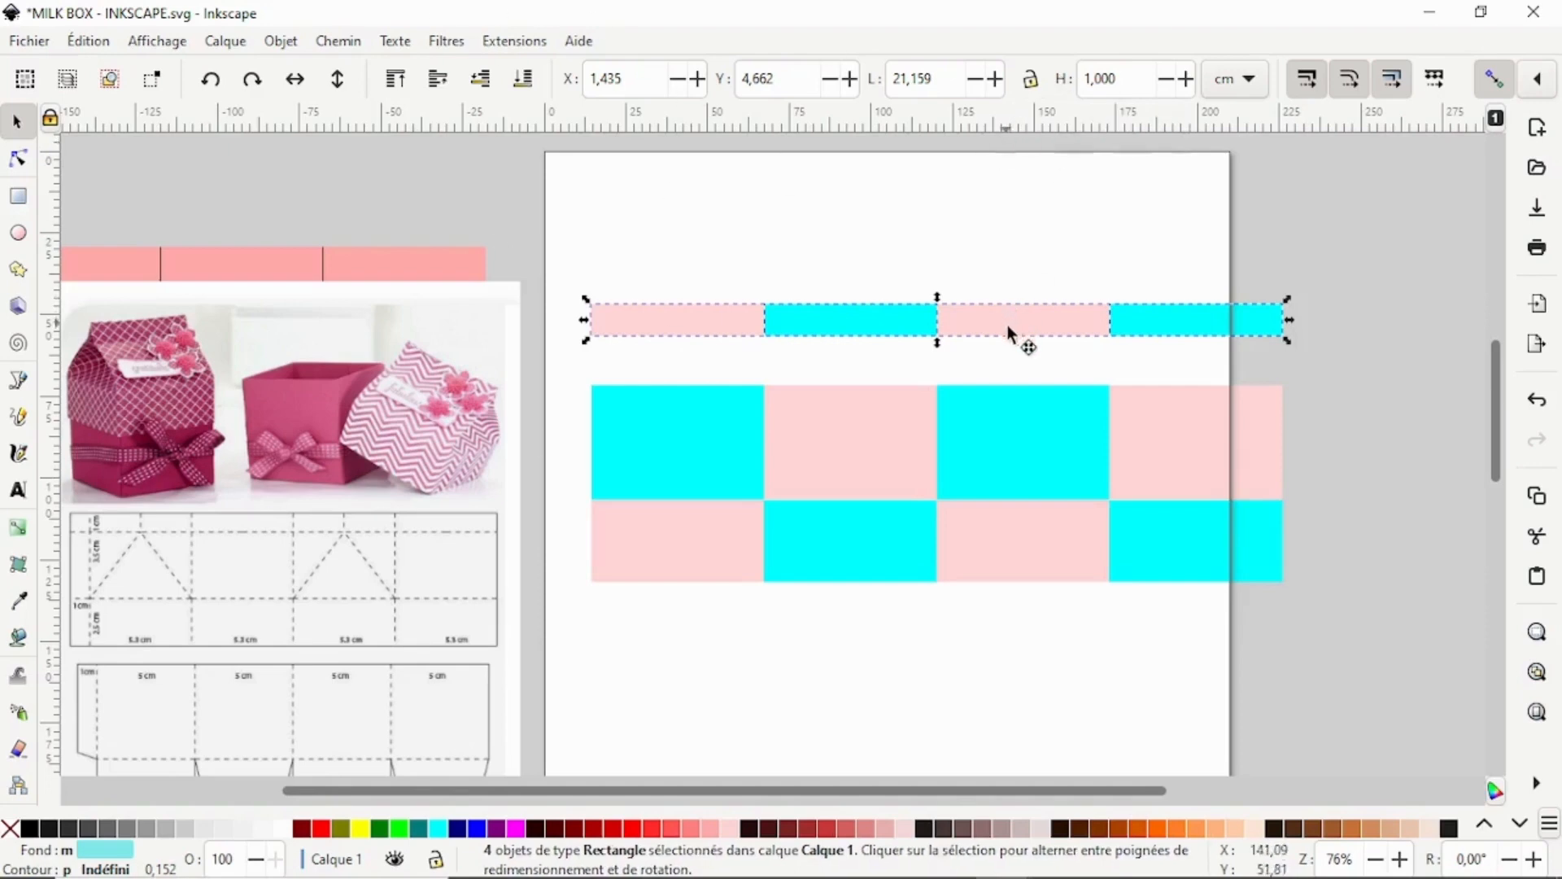
pyautogui.moveTo(1009, 330); pyautogui.dragTo(1001, 369)
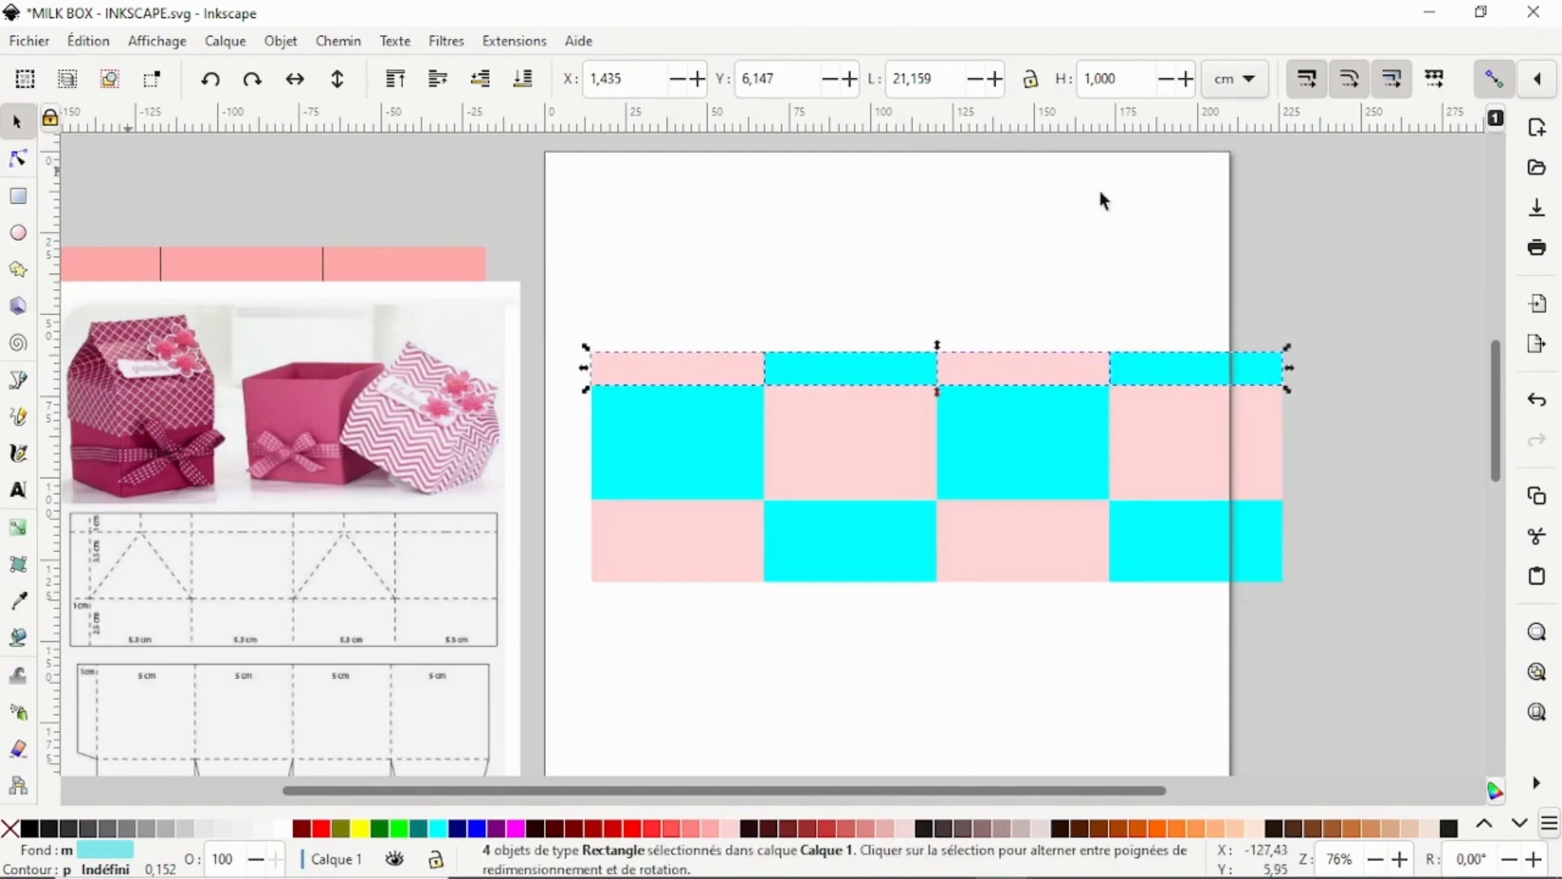
pyautogui.click(1326, 484)
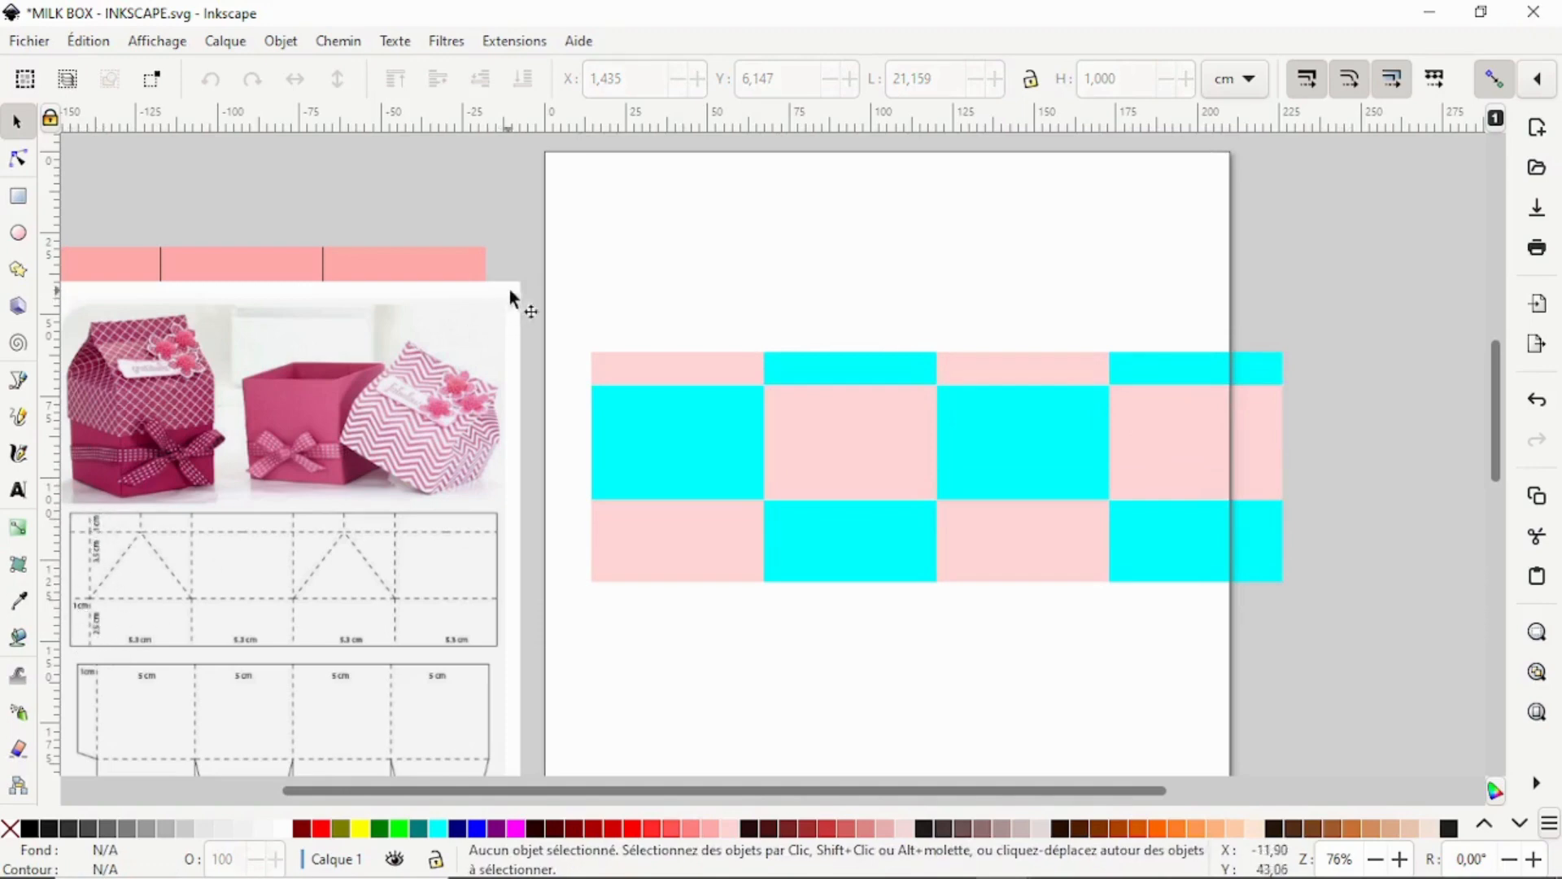
# Duplicate the second 1 cm high panel, a cyan one, move the copy above the rows and rotate it 90° clockwise
pyautogui.click(705, 373)
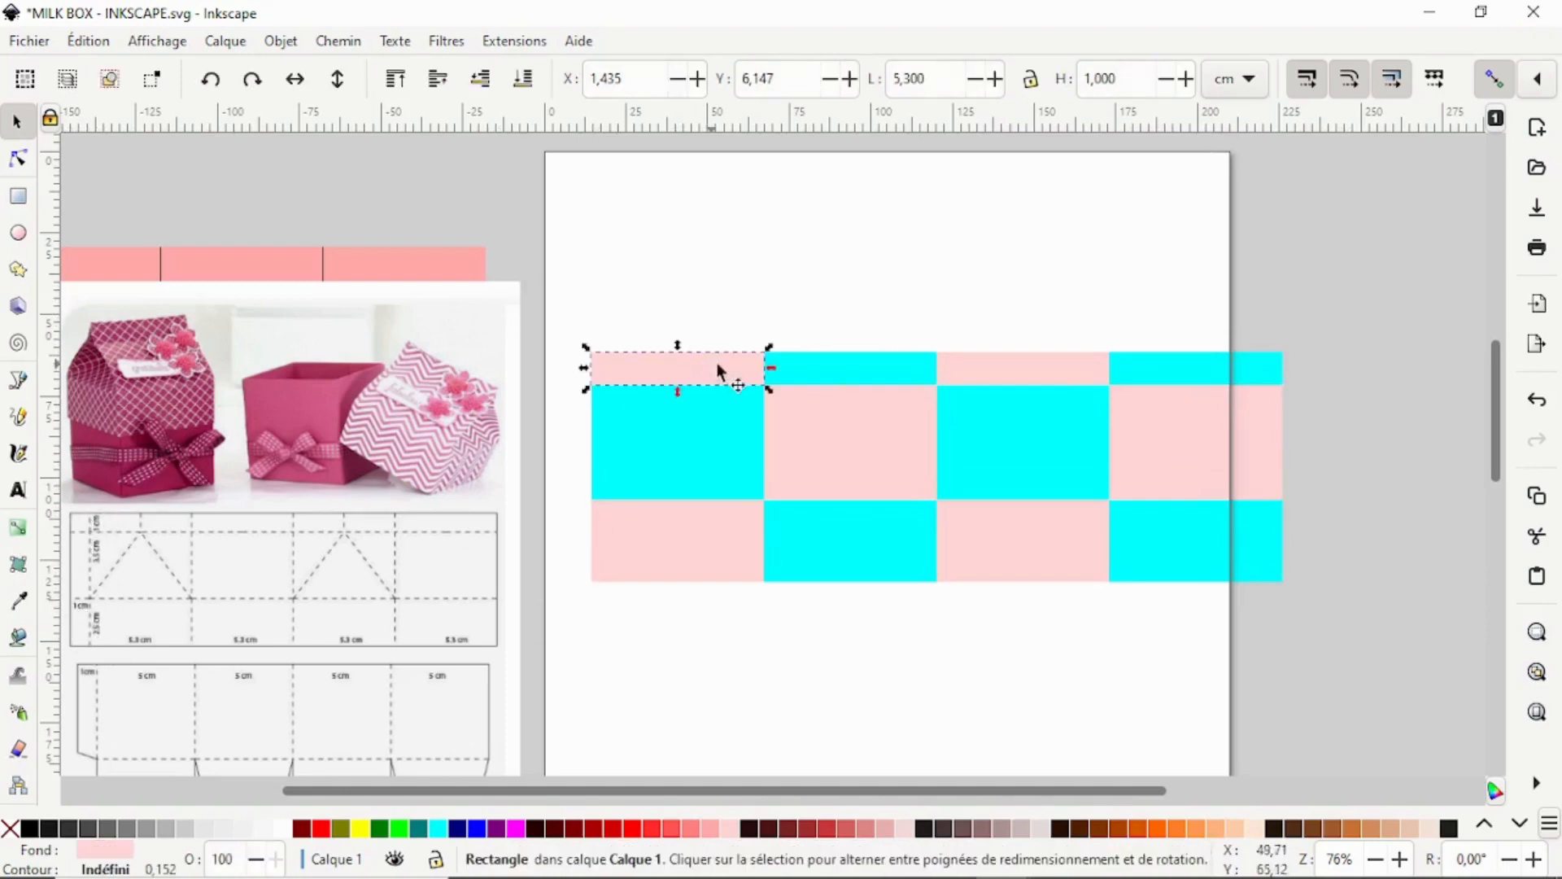
pyautogui.click(819, 364)
pyautogui.rightClick(819, 363)
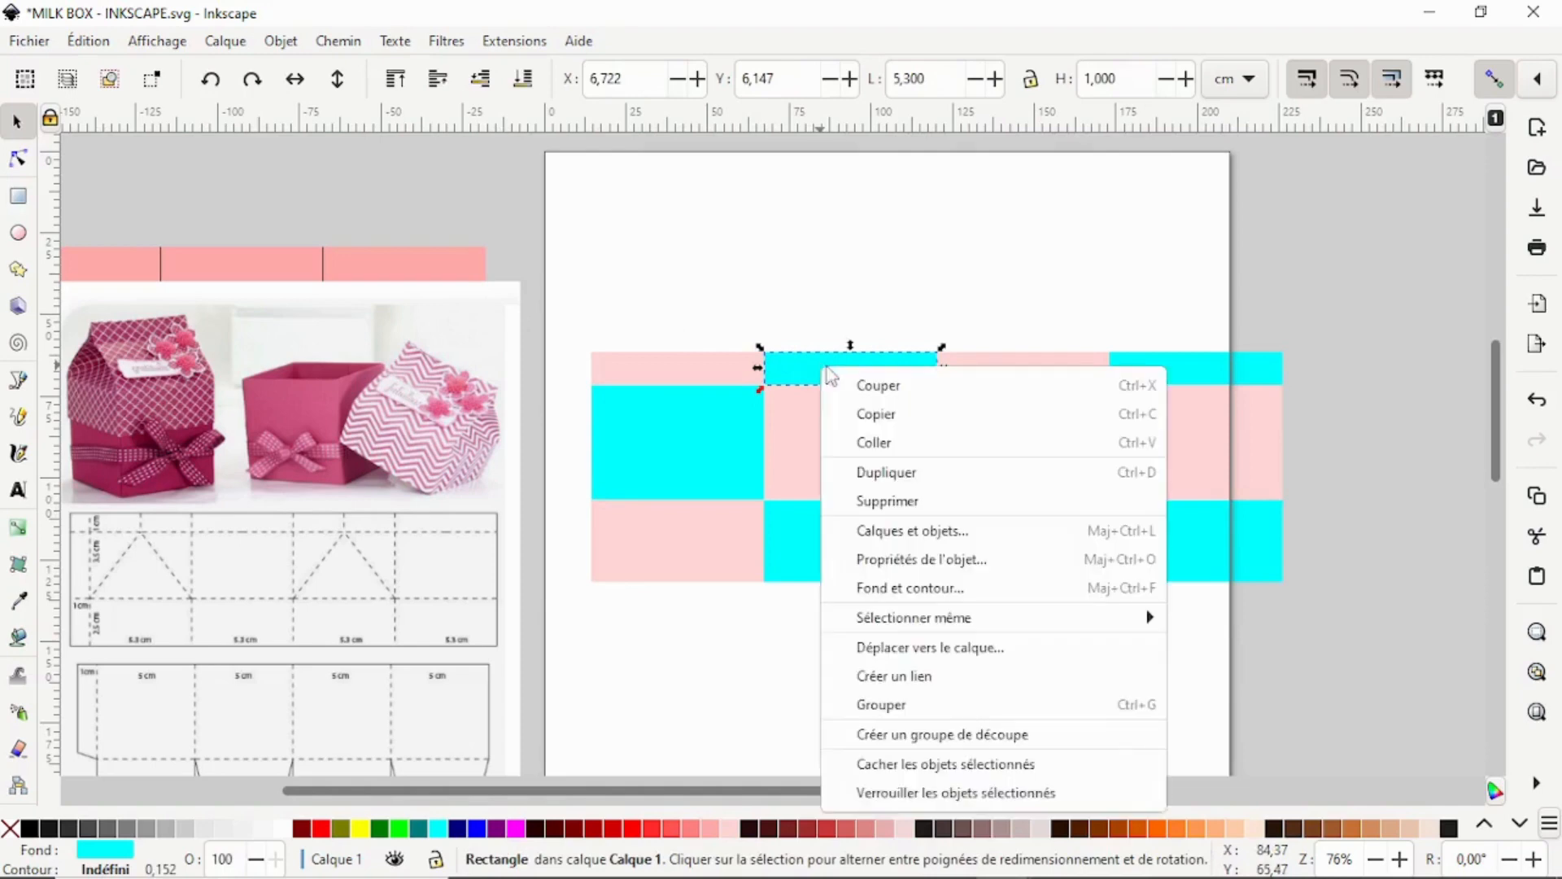
pyautogui.click(991, 472)
pyautogui.moveTo(853, 370); pyautogui.dragTo(727, 263)
pyautogui.click(252, 80)
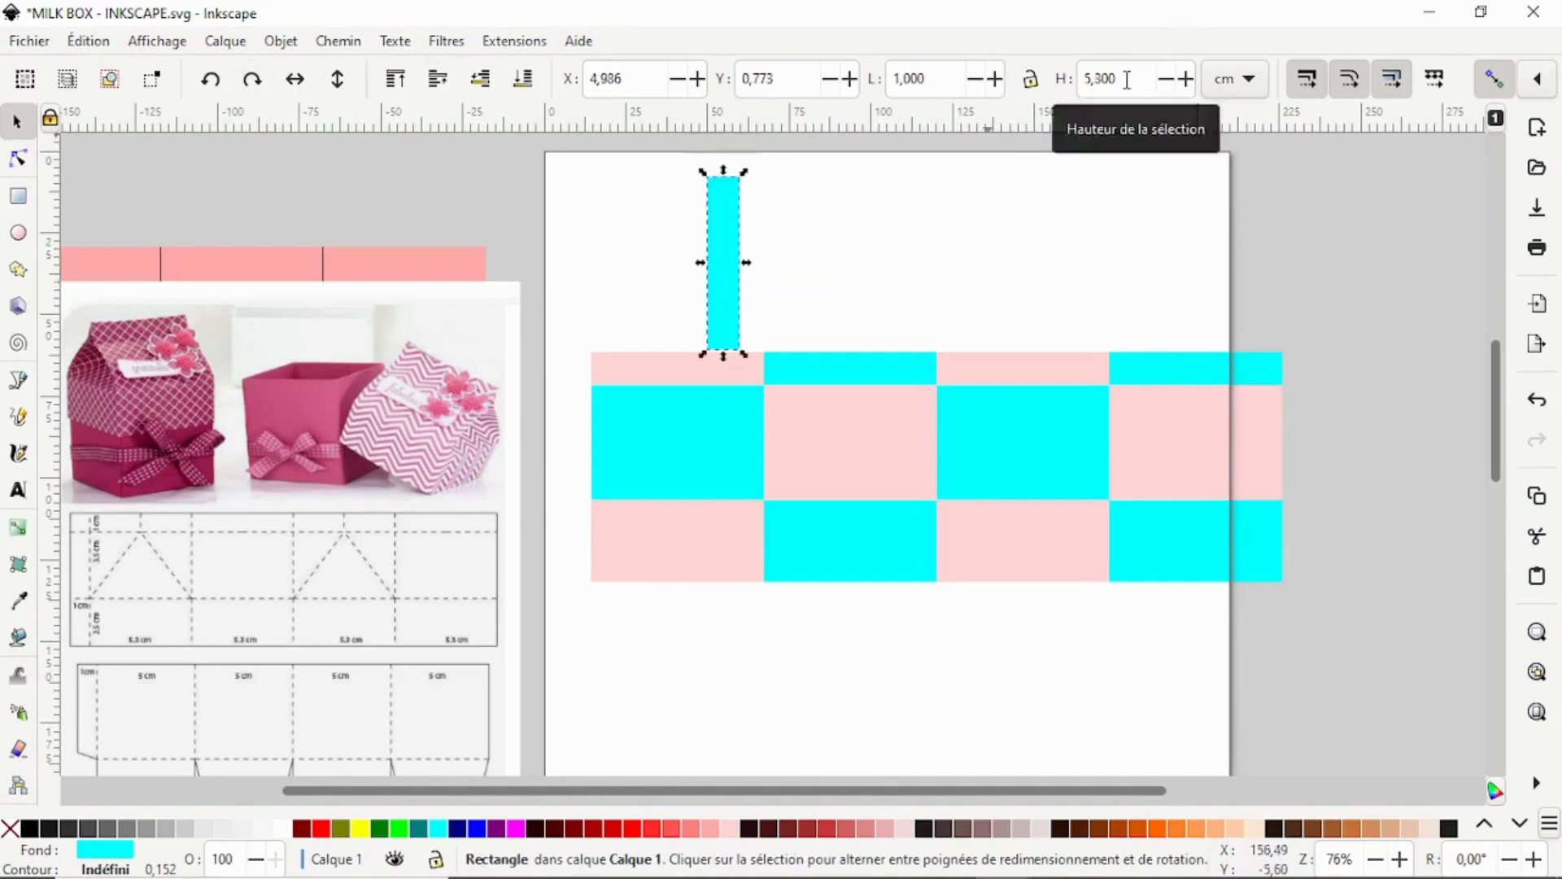
# Set the rotated strip's height to 7 cm and place it against the left edge of the three rows as a side tab
pyautogui.moveTo(1127, 79); pyautogui.dragTo(1066, 71)
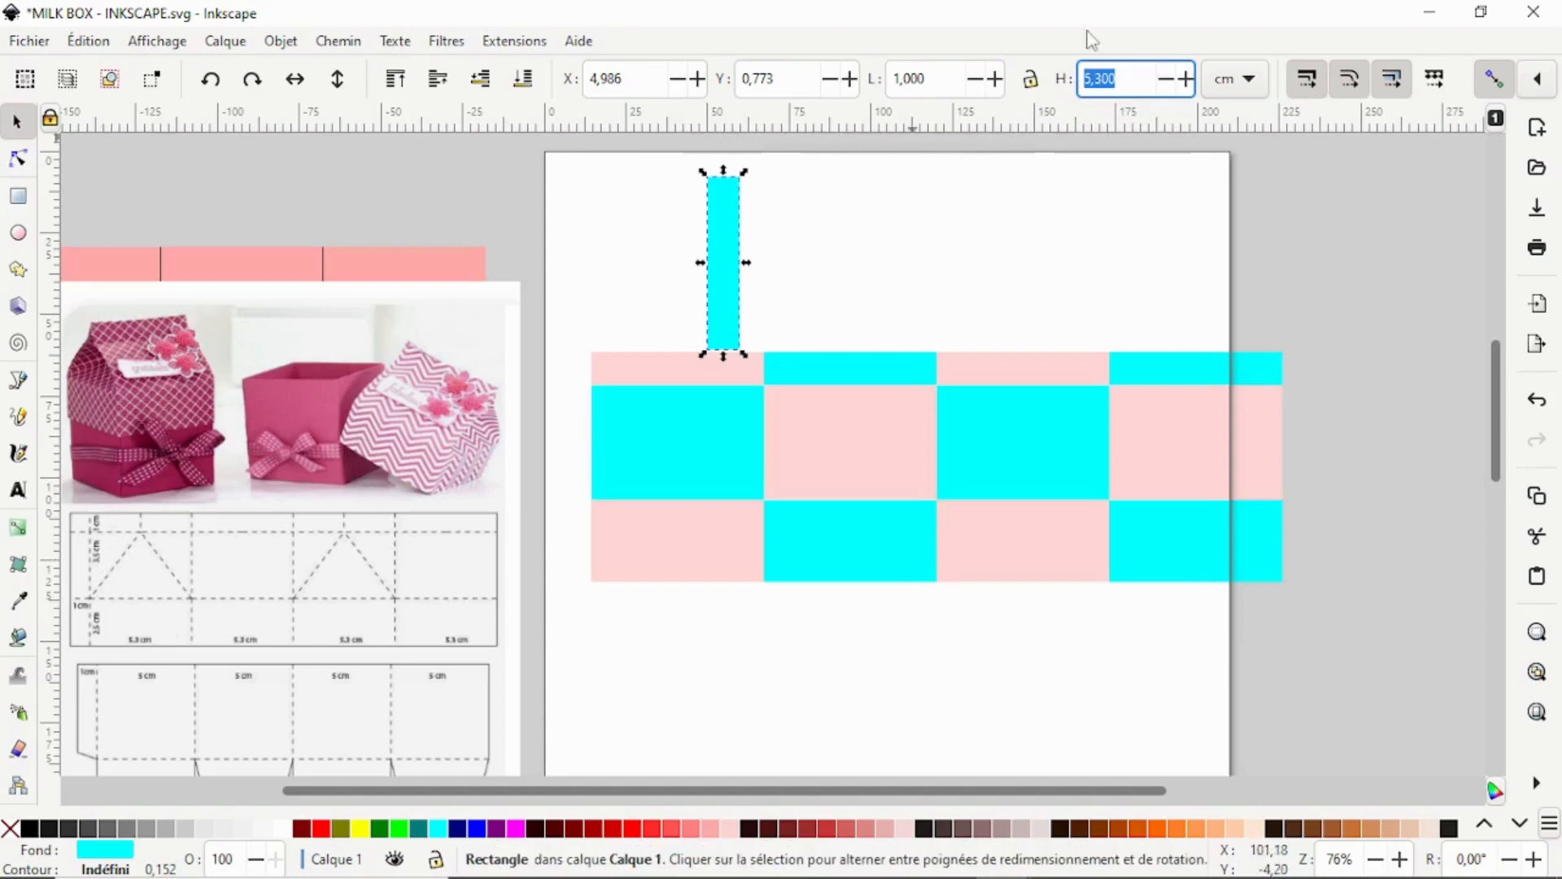
pyautogui.write('7')
pyautogui.press('Return')
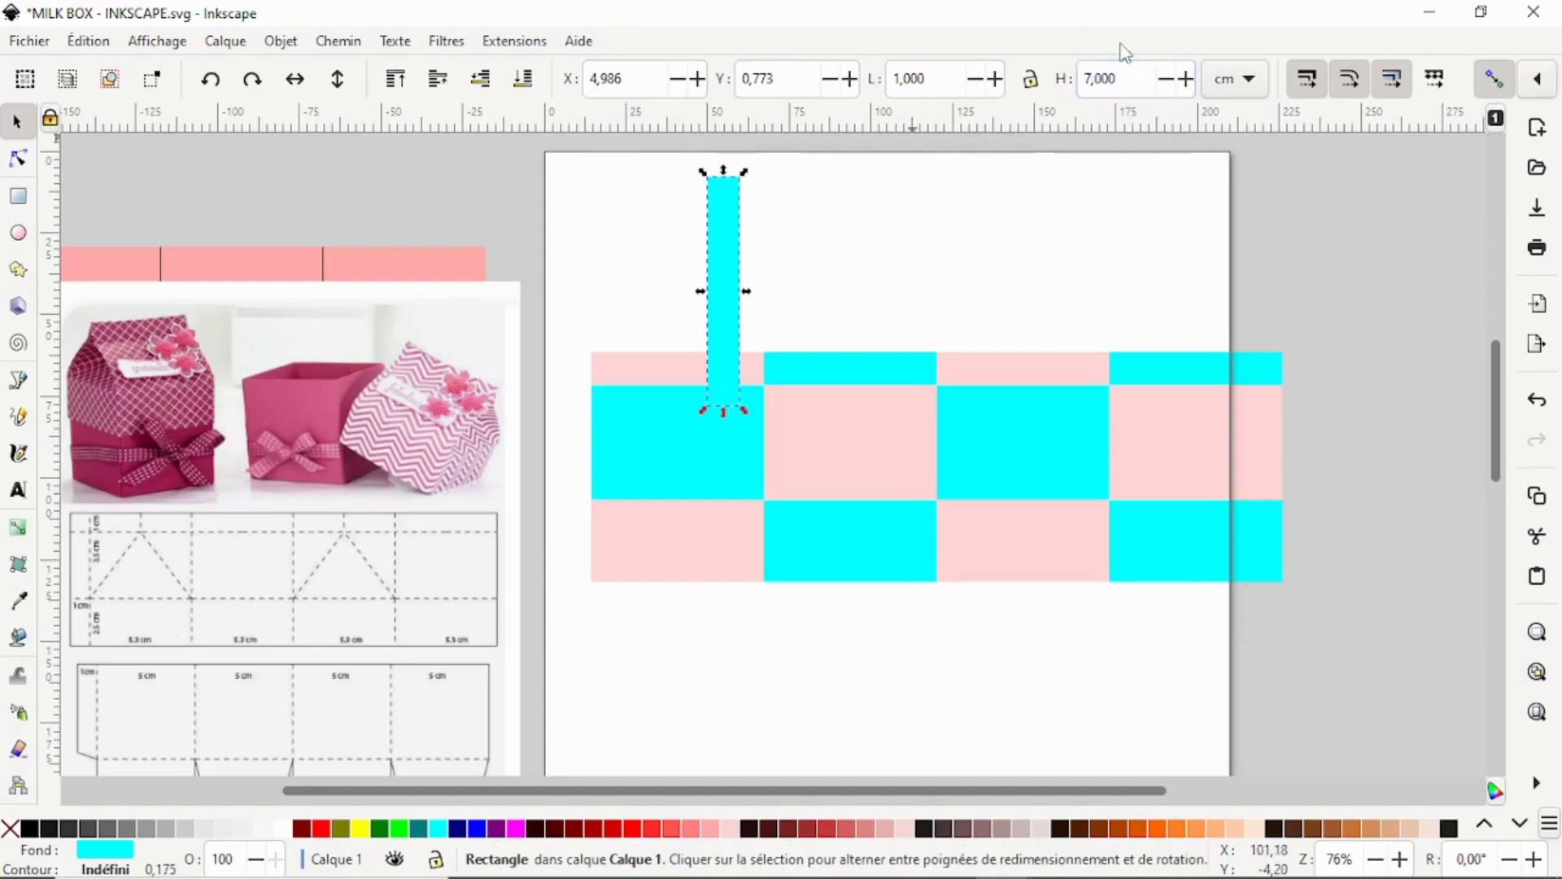
pyautogui.moveTo(724, 302); pyautogui.dragTo(579, 479)
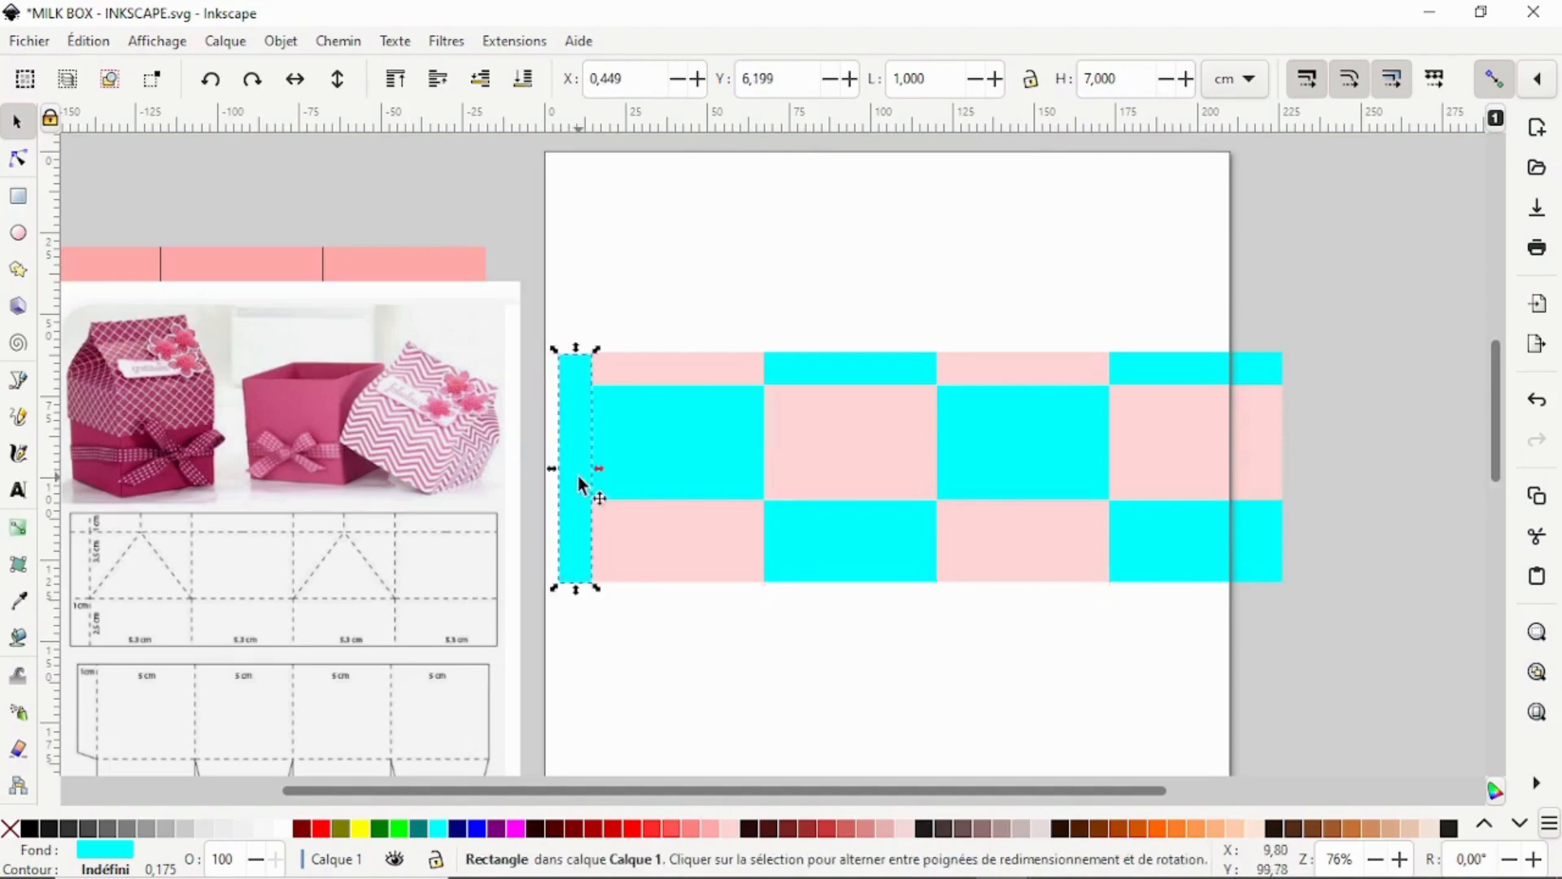
pyautogui.click(879, 199)
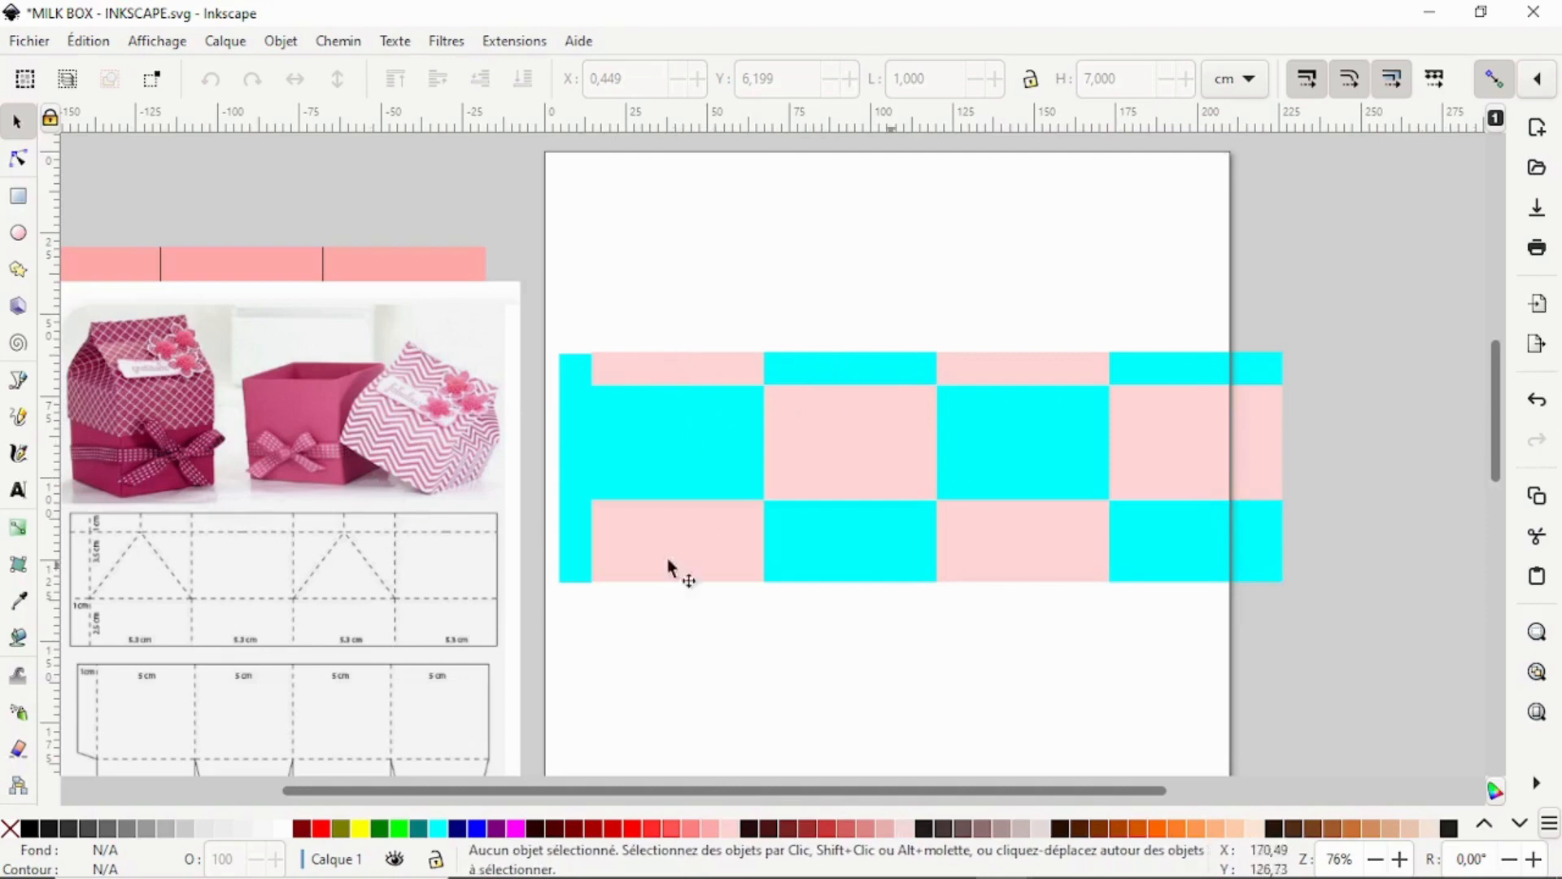
# Draw two horizontal fold lines with the Pen tool along the row boundaries, from the side tab to the last panel's outer edge
pyautogui.click(18, 380)
pyautogui.click(559, 355)
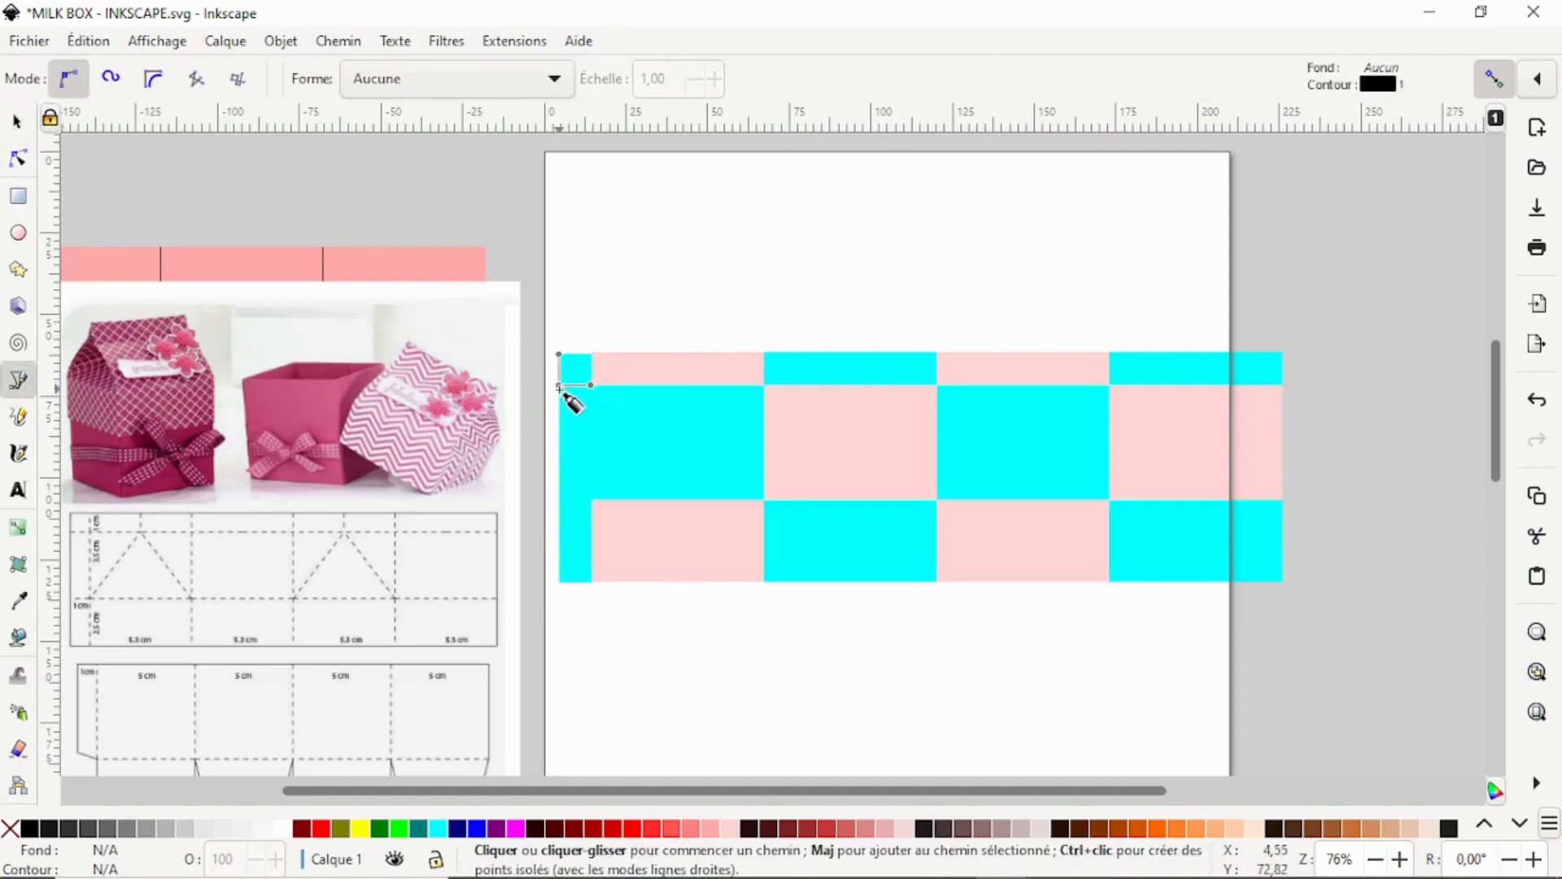
pyautogui.moveTo(560, 388); pyautogui.dragTo(1277, 398)
pyautogui.press('Return')
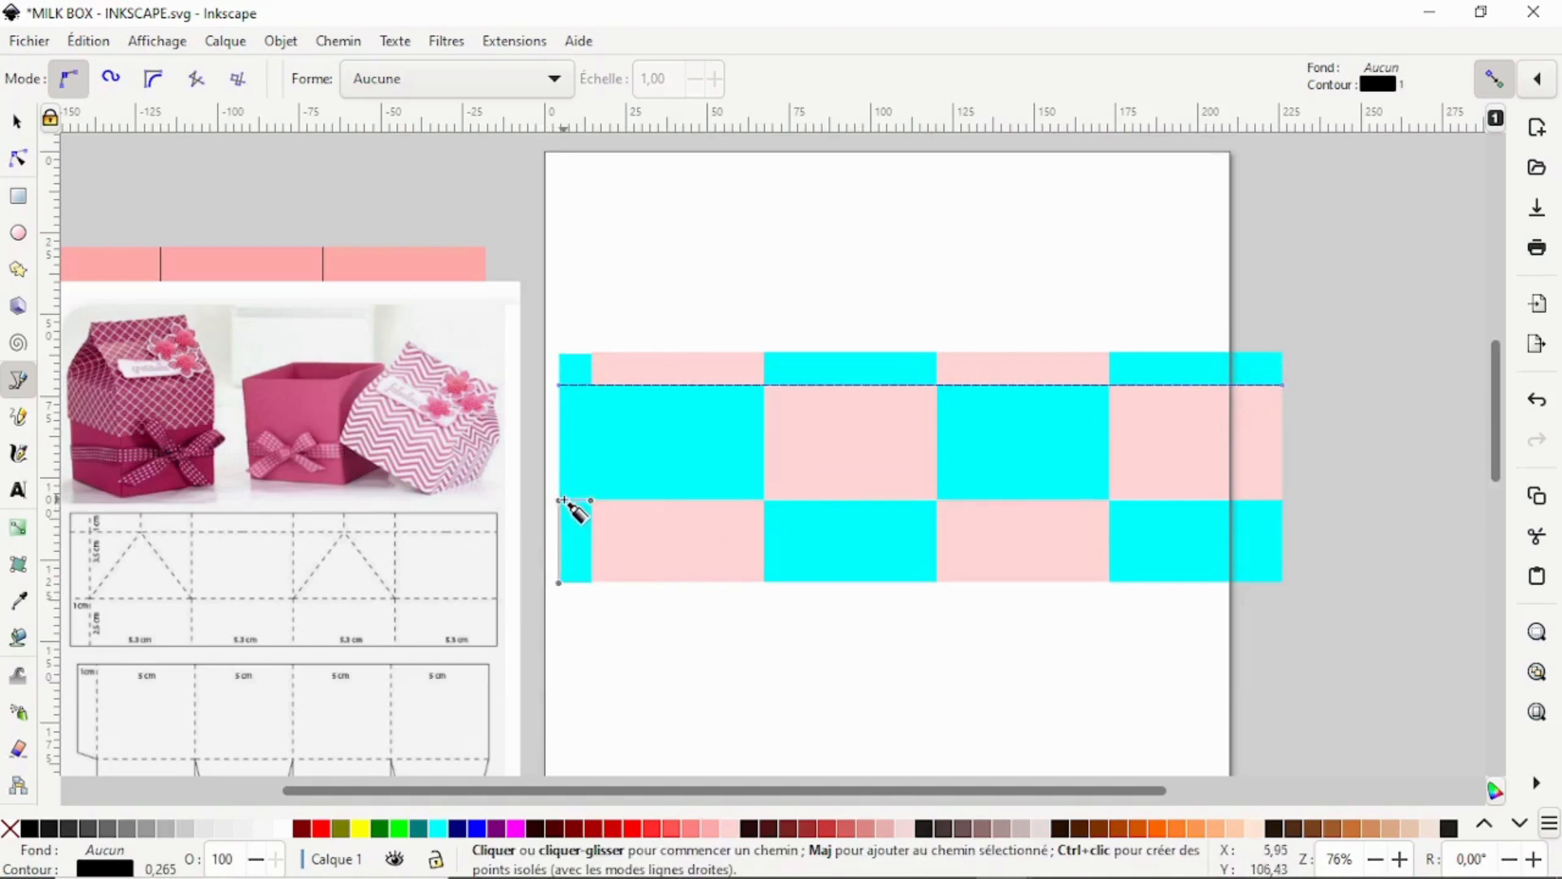
pyautogui.moveTo(559, 501); pyautogui.dragTo(1282, 501)
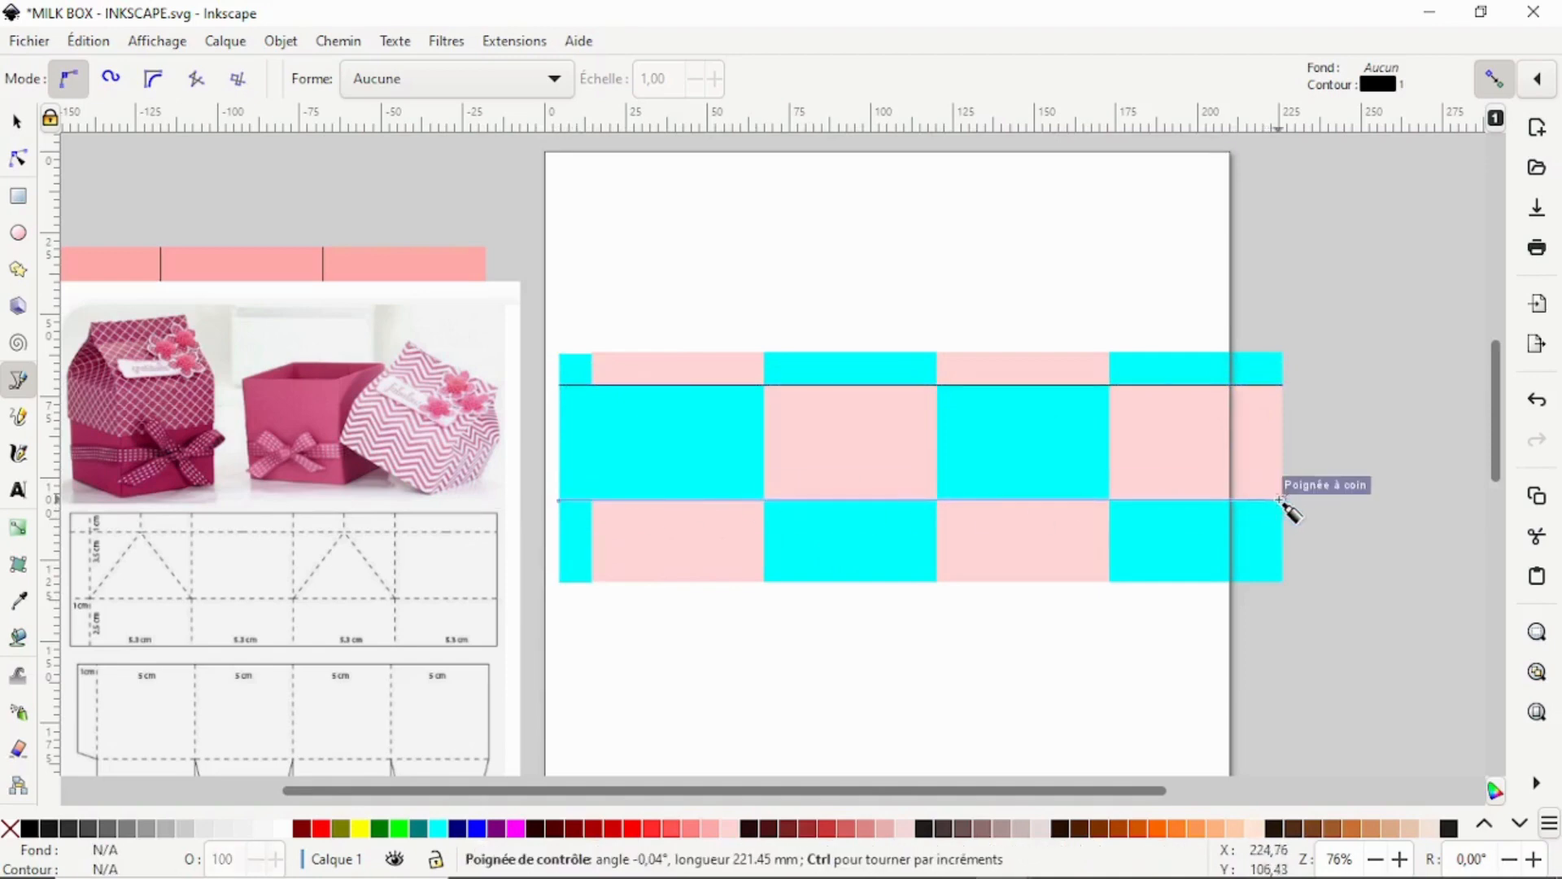
pyautogui.press('Return')
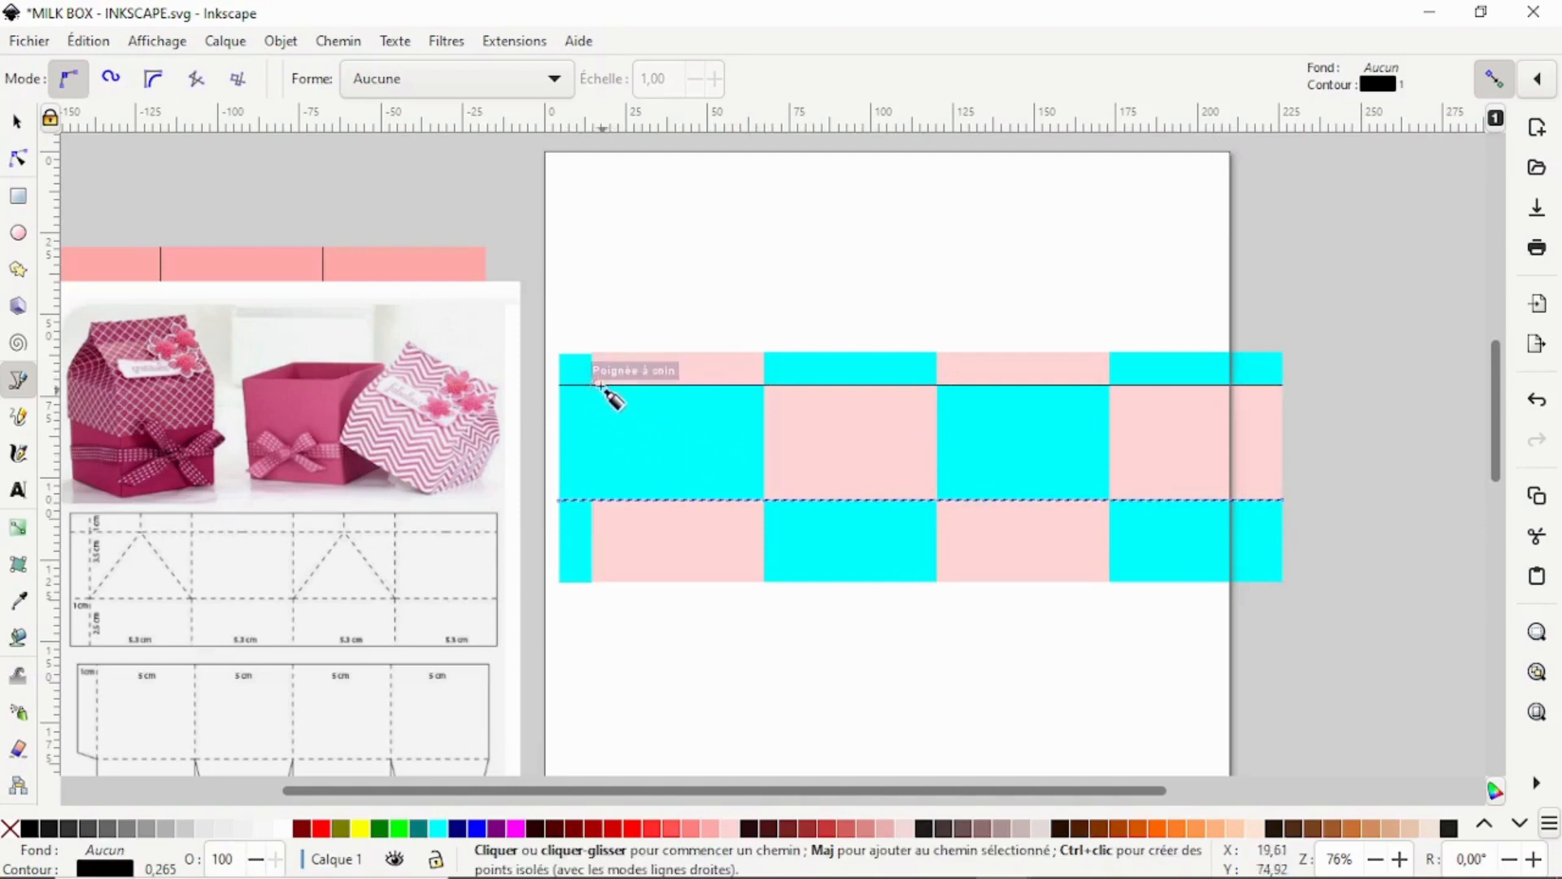
# Draw four full-height vertical fold lines, one between the side tab and first panel and one at each boundary between panel columns
pyautogui.moveTo(601, 366); pyautogui.dragTo(592, 581)
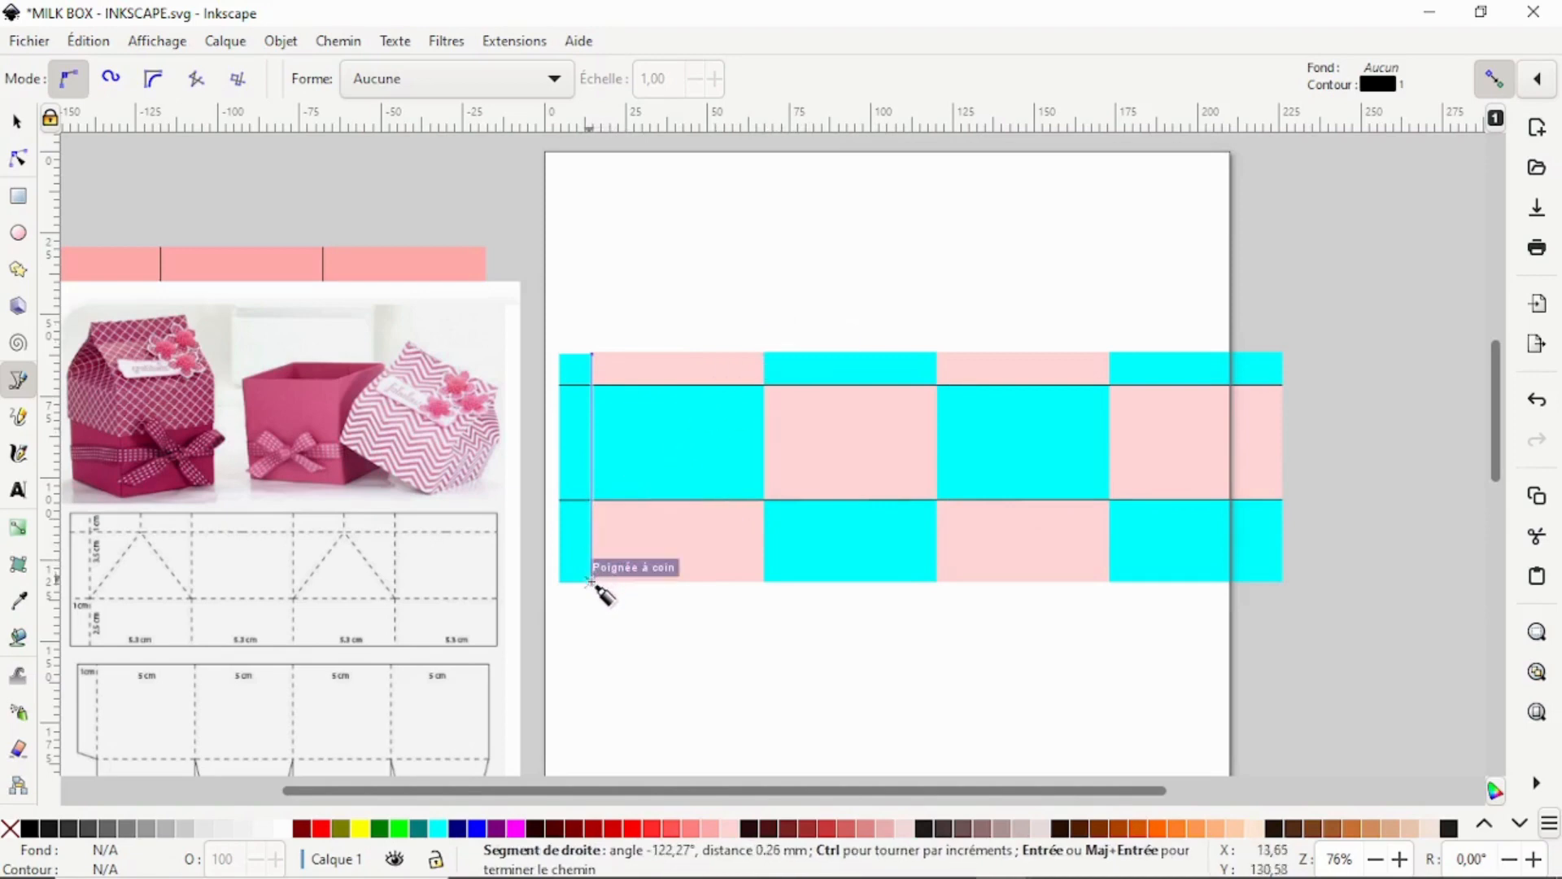
pyautogui.press('Return')
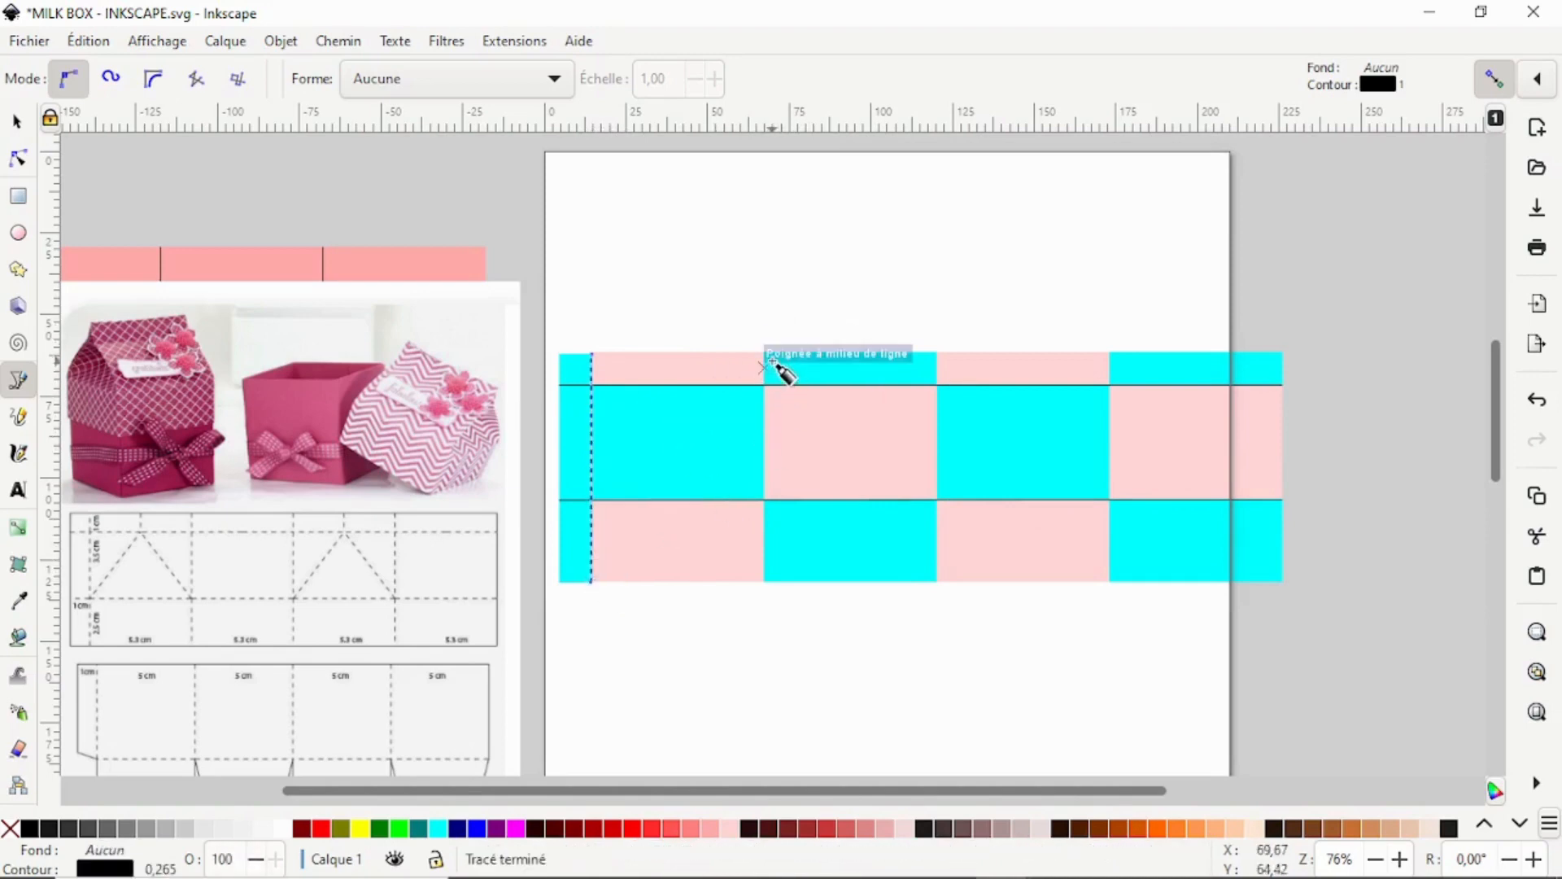
pyautogui.moveTo(766, 351); pyautogui.dragTo(766, 581)
pyautogui.press('Return')
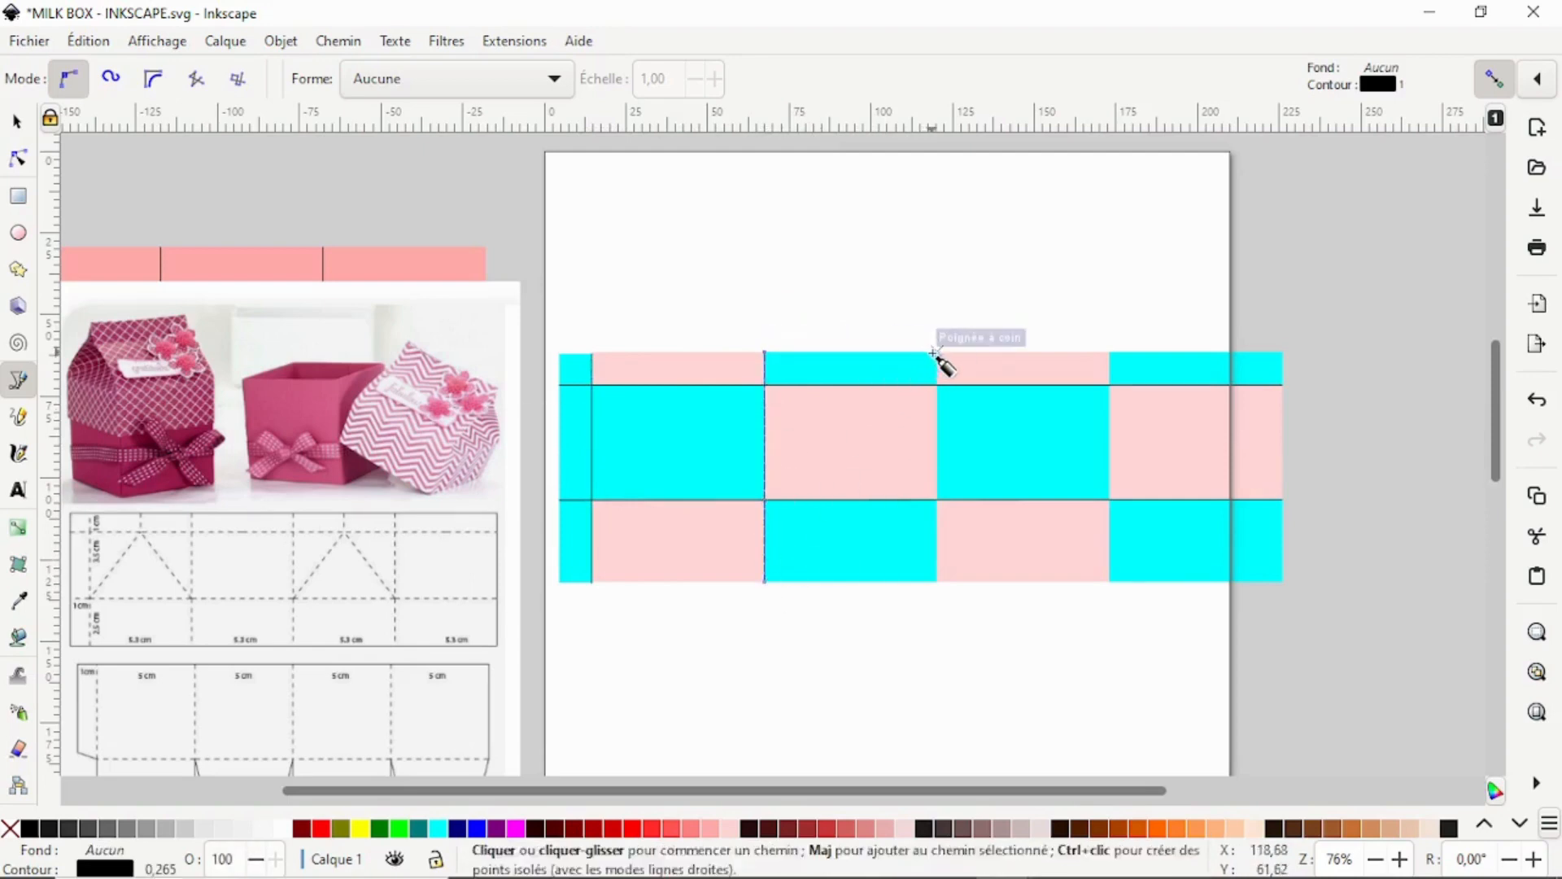
pyautogui.moveTo(938, 366); pyautogui.dragTo(938, 579)
pyautogui.press('Return')
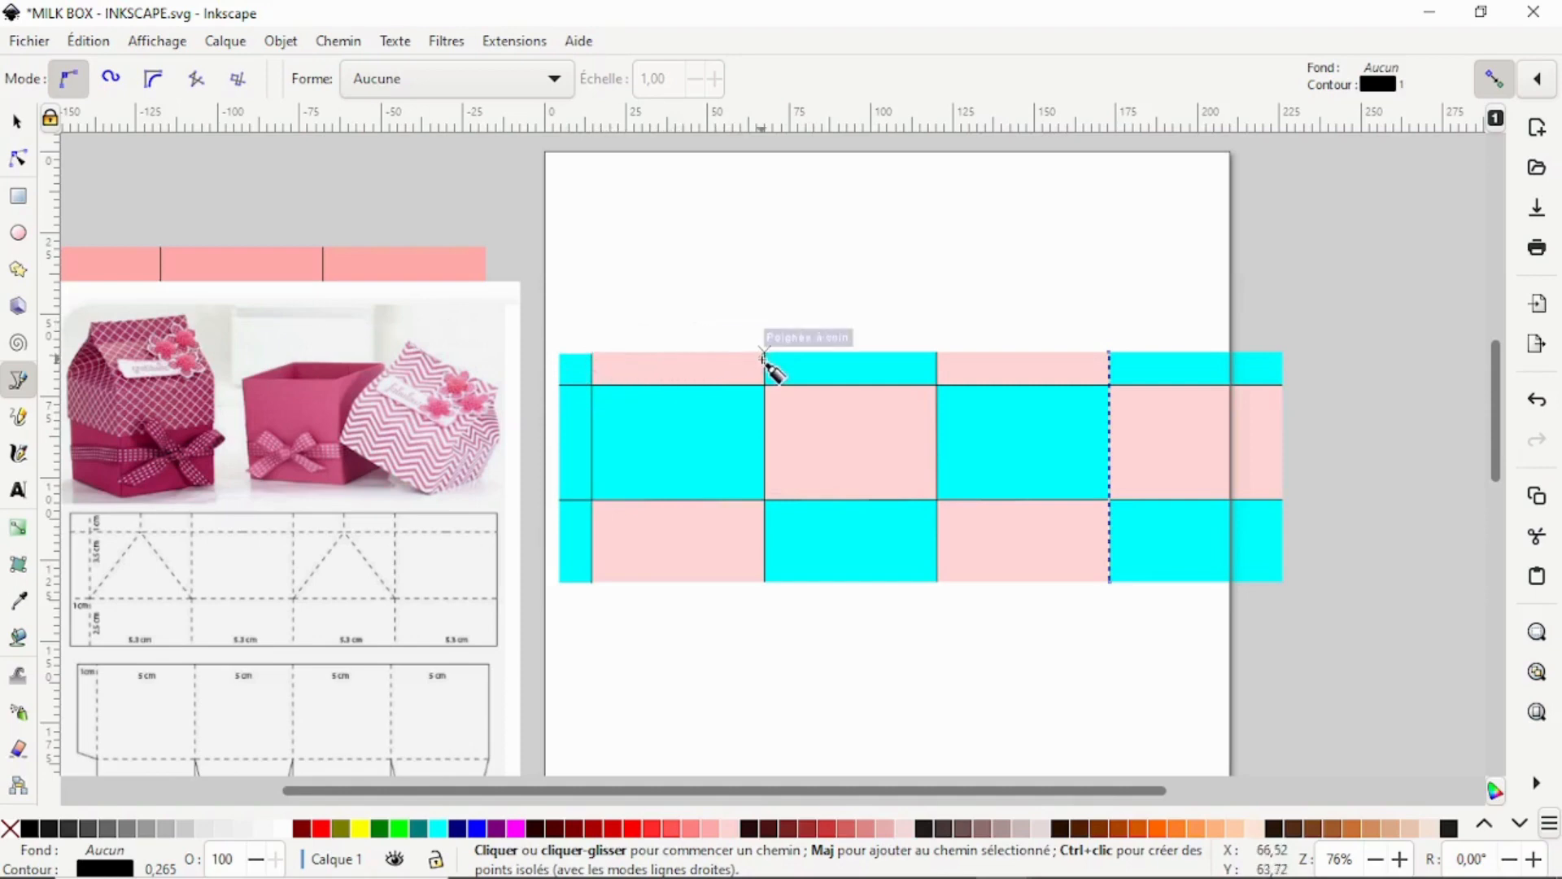
# Draw a short vertical line down the middle of the first and third panels in the 1 cm row
pyautogui.click(591, 354)
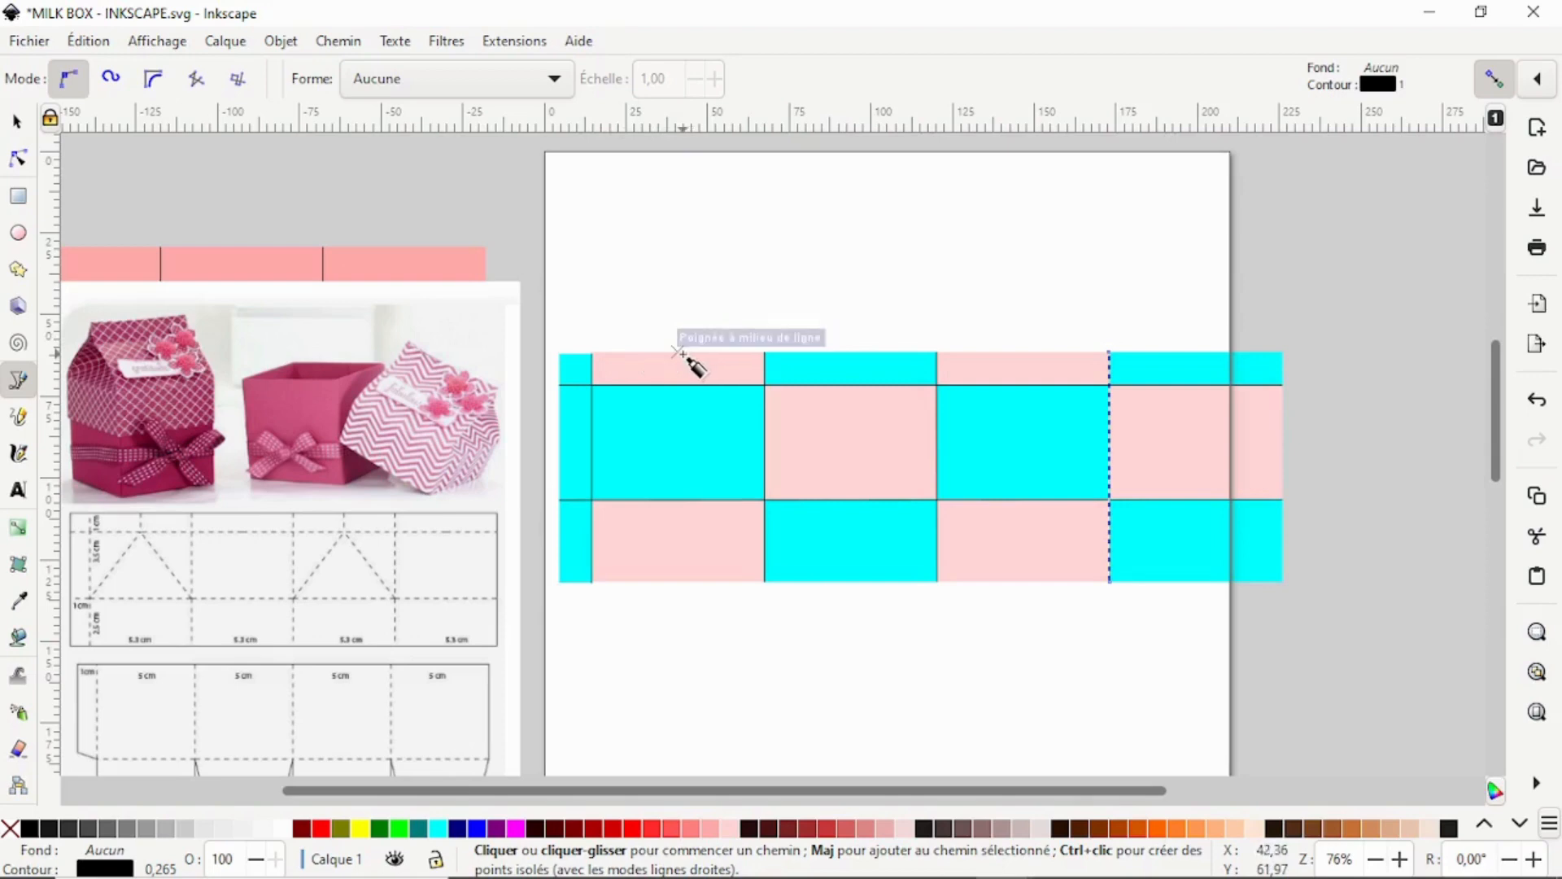
pyautogui.moveTo(678, 352); pyautogui.dragTo(680, 386)
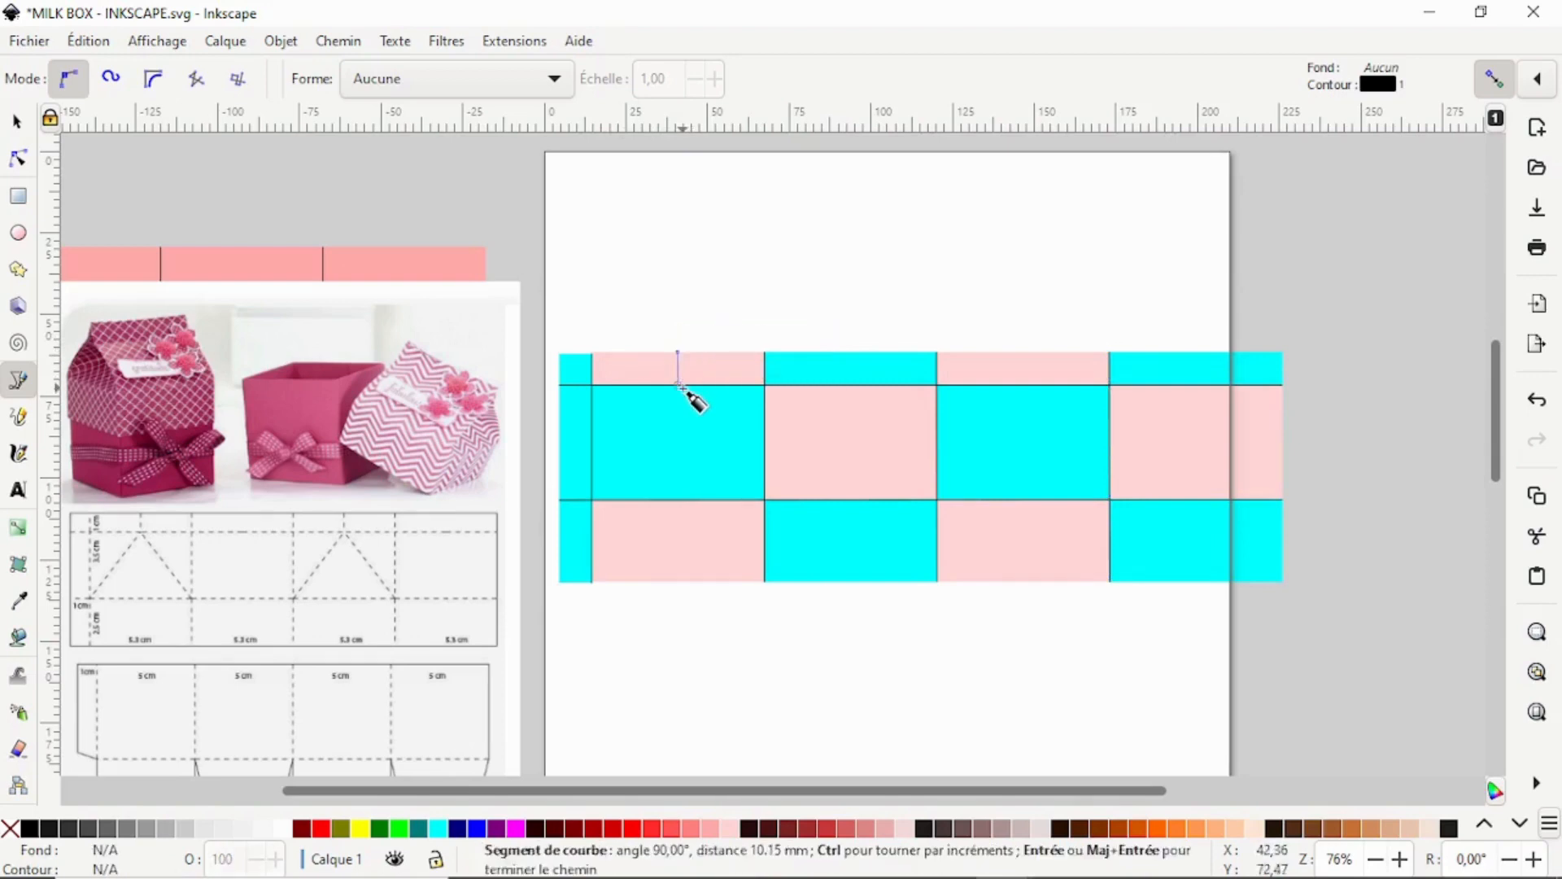
pyautogui.doubleClick(680, 384)
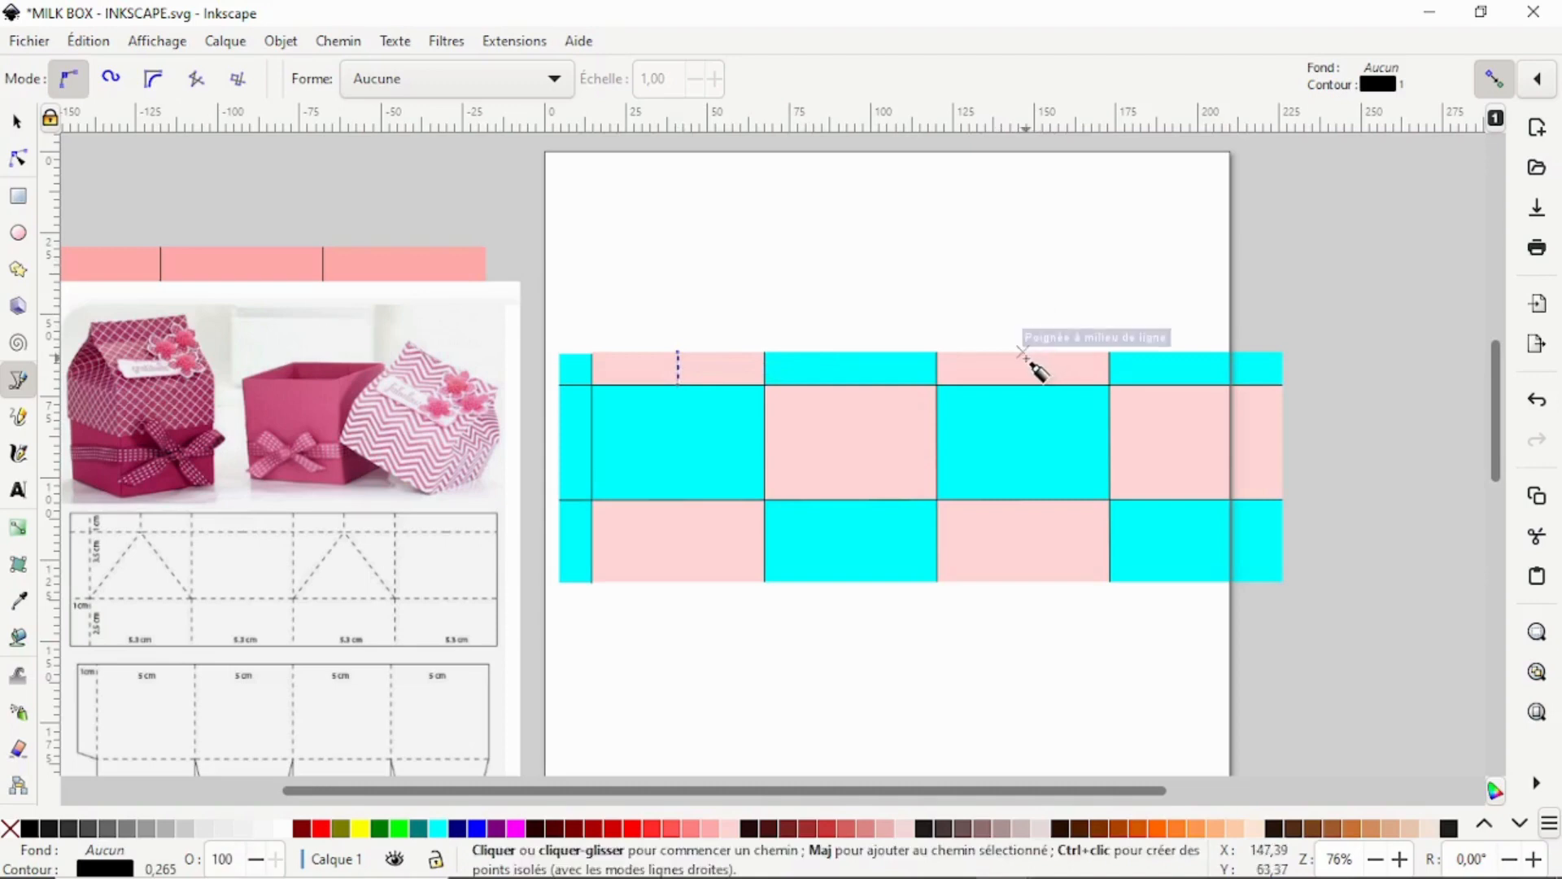
pyautogui.moveTo(1023, 352); pyautogui.dragTo(1023, 384)
pyautogui.doubleClick(1025, 384)
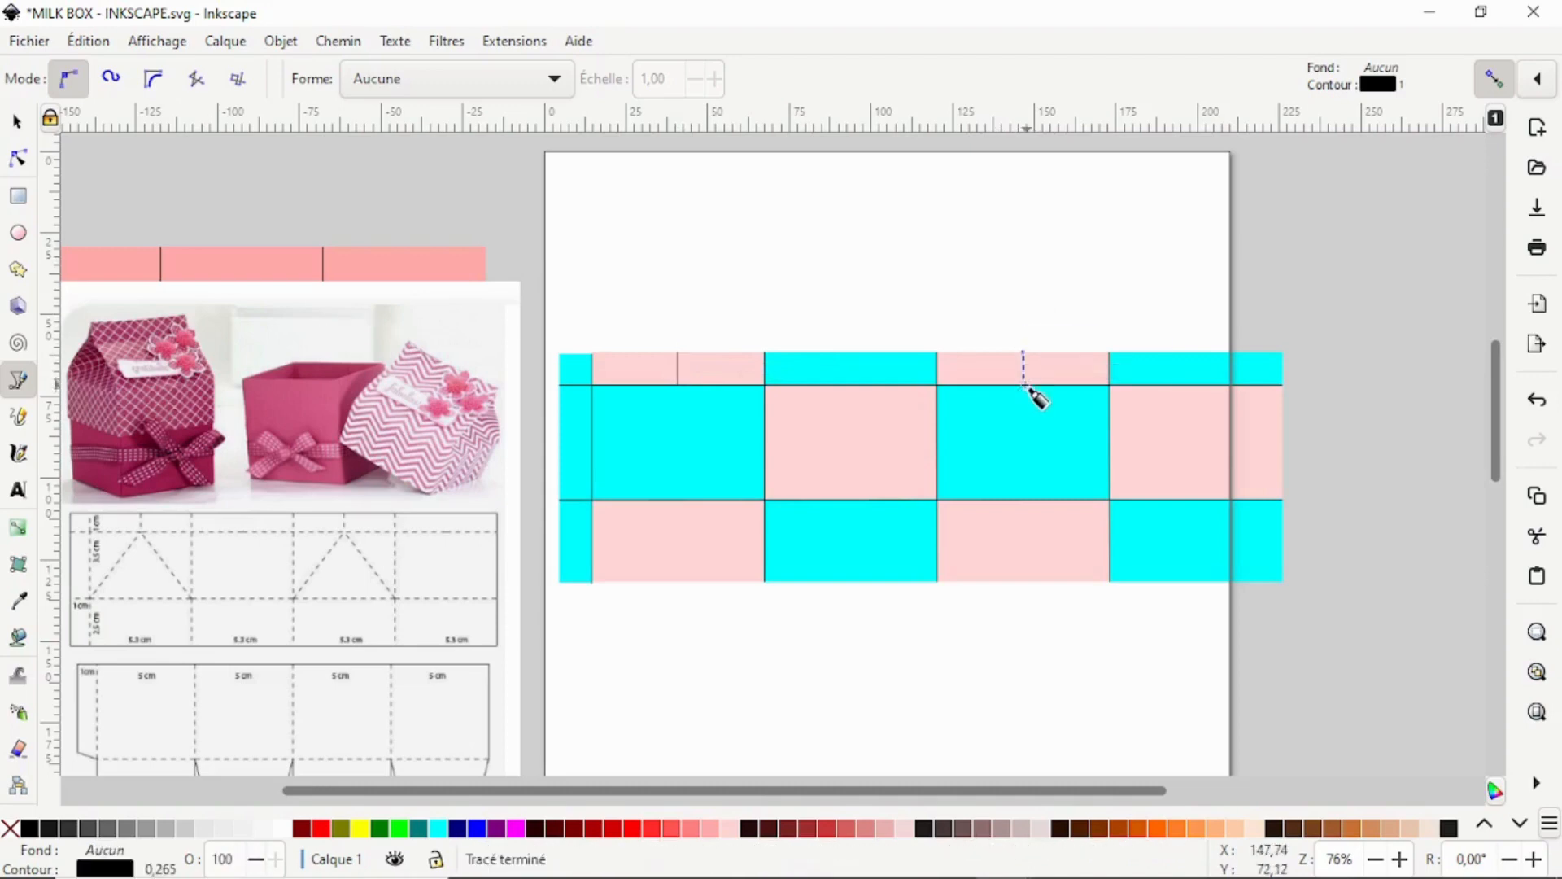
# Draw two diagonal fold lines in the first 3.5 cm panel, from the midpoint of its upper edge to both lower corners
pyautogui.click(679, 387)
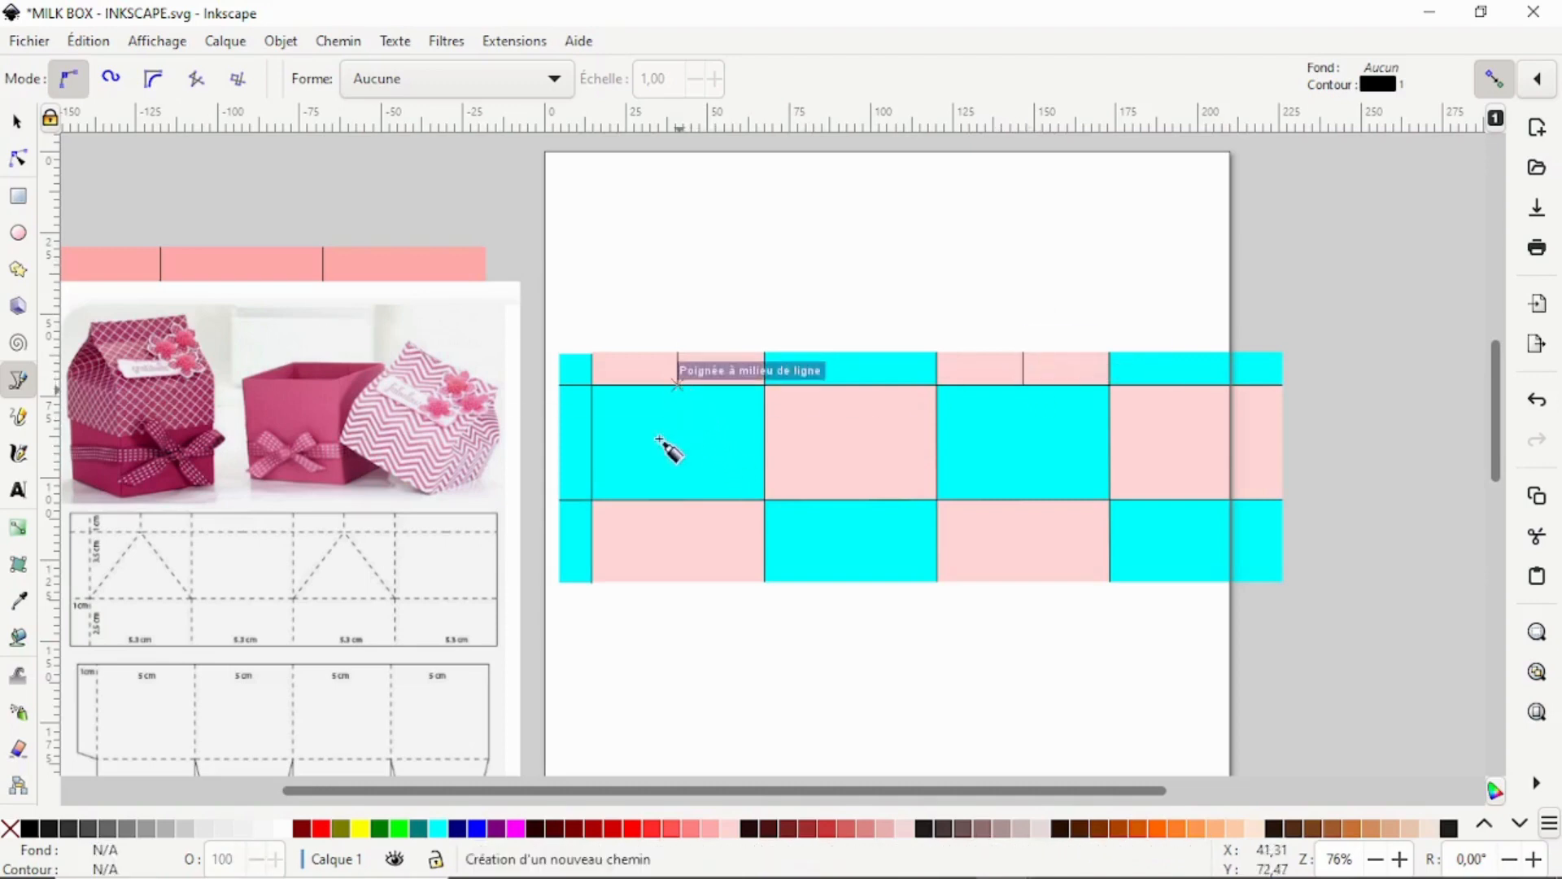
pyautogui.doubleClick(602, 510)
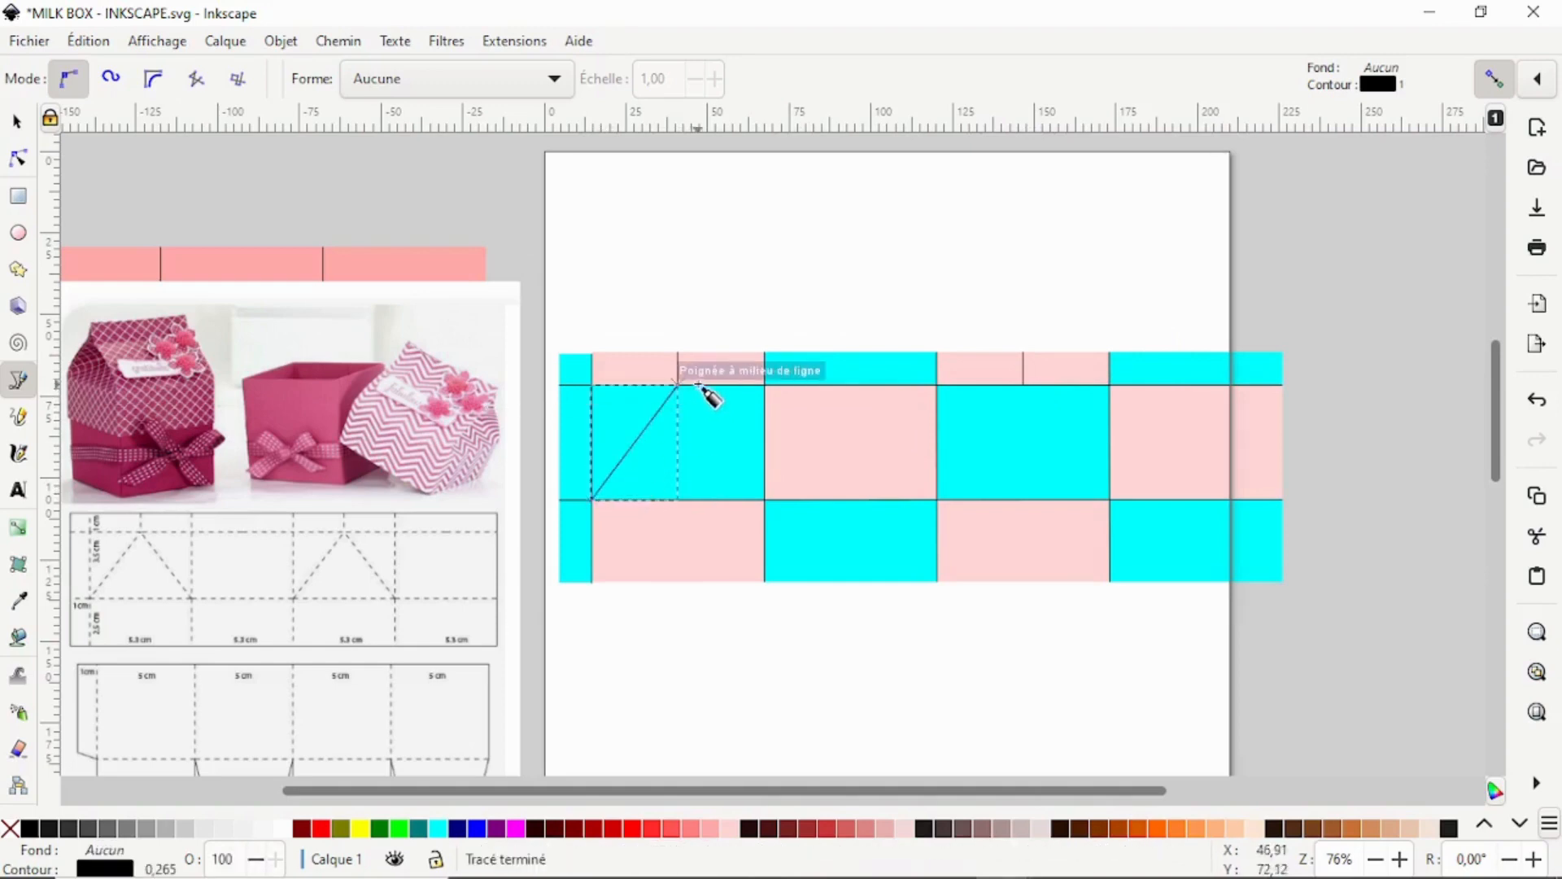
pyautogui.moveTo(679, 384); pyautogui.dragTo(760, 499)
pyautogui.doubleClick(760, 500)
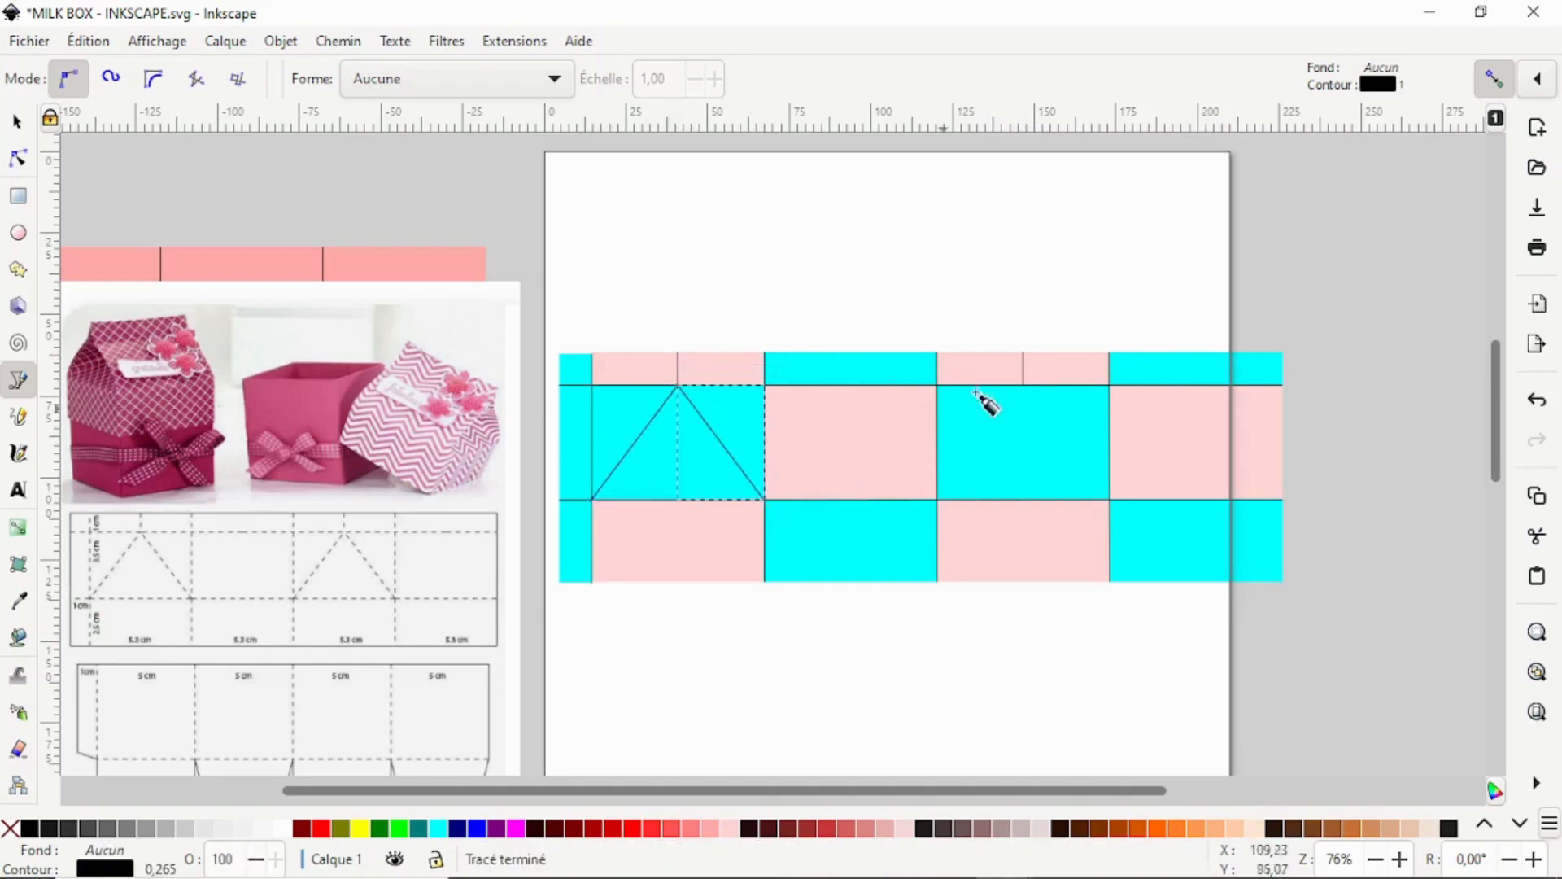
# Draw matching diagonal fold lines in the third 3.5 cm panel, from its upper-edge midpoint to both lower corners, and clear the selection
pyautogui.click(1022, 382)
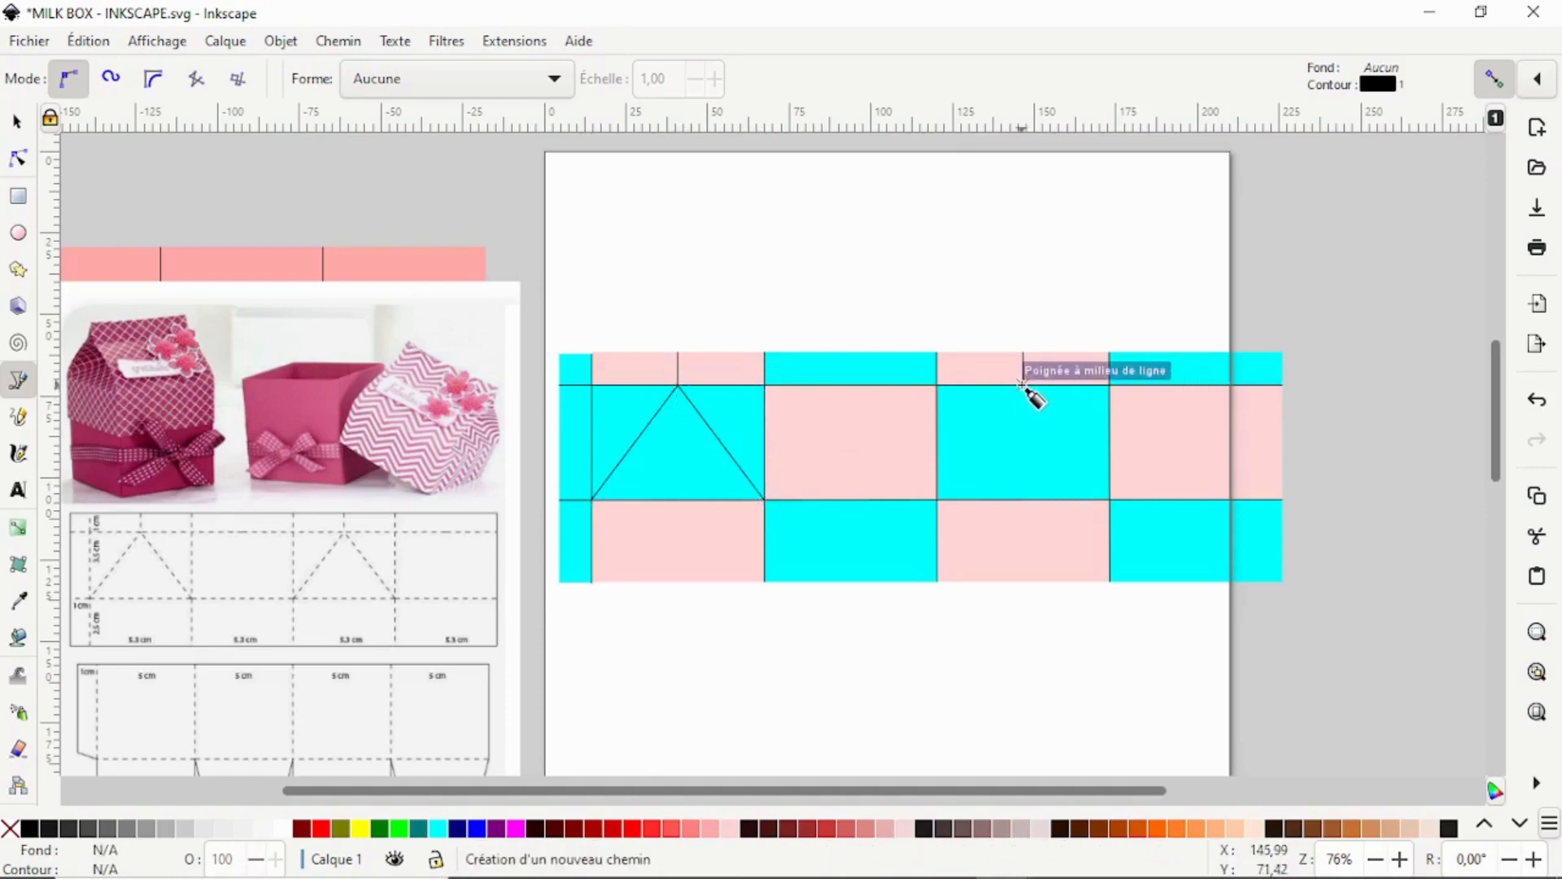
pyautogui.moveTo(1023, 382); pyautogui.dragTo(955, 509)
pyautogui.doubleClick(937, 500)
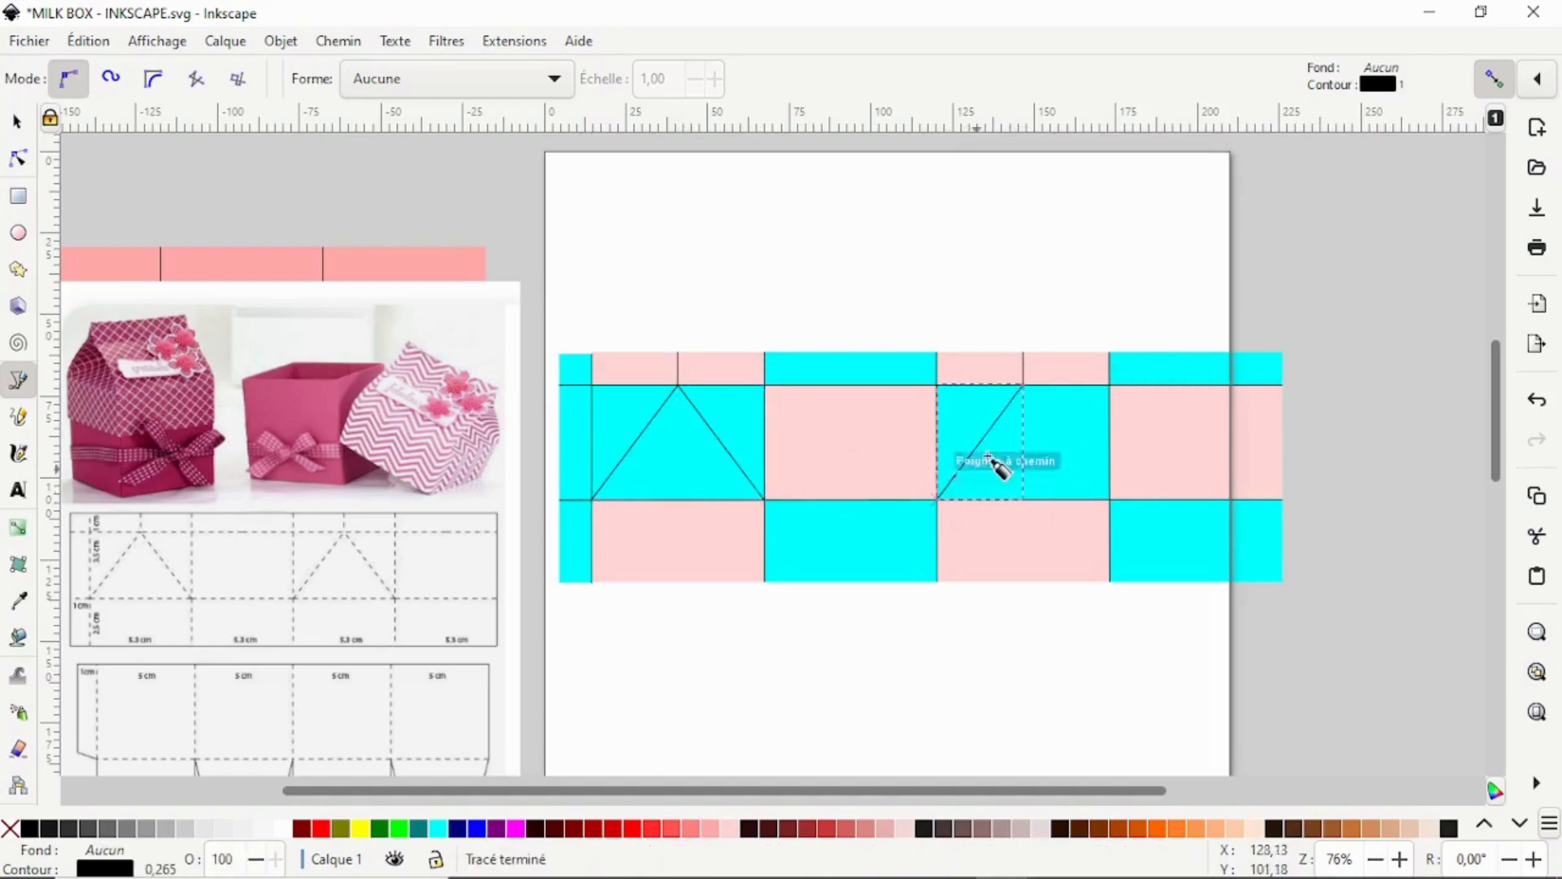
pyautogui.moveTo(1022, 384); pyautogui.dragTo(1109, 500)
pyautogui.doubleClick(1109, 499)
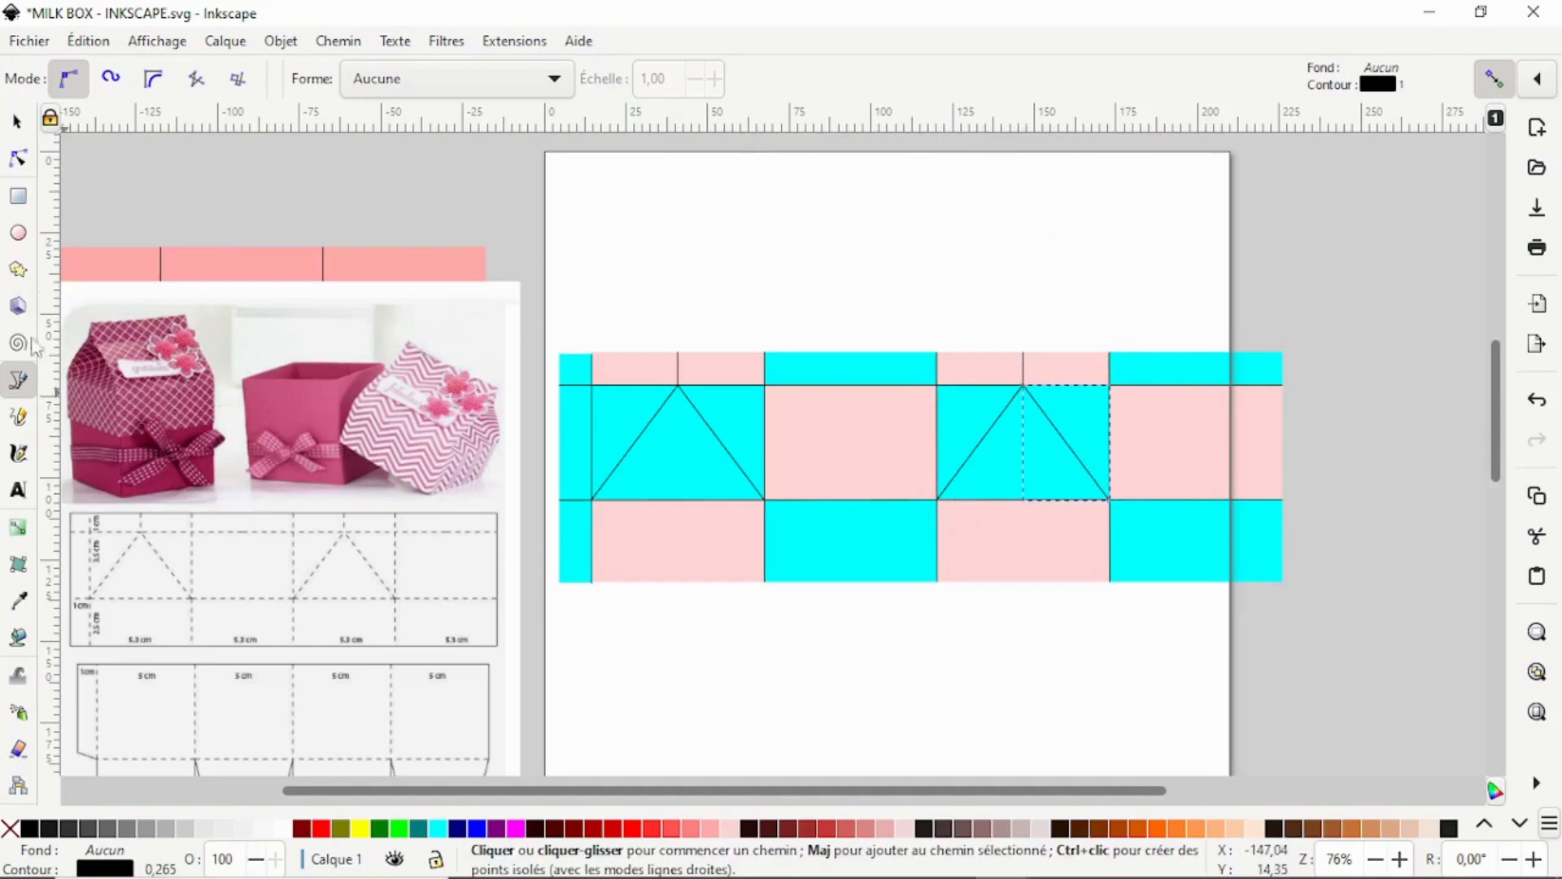
pyautogui.click(18, 124)
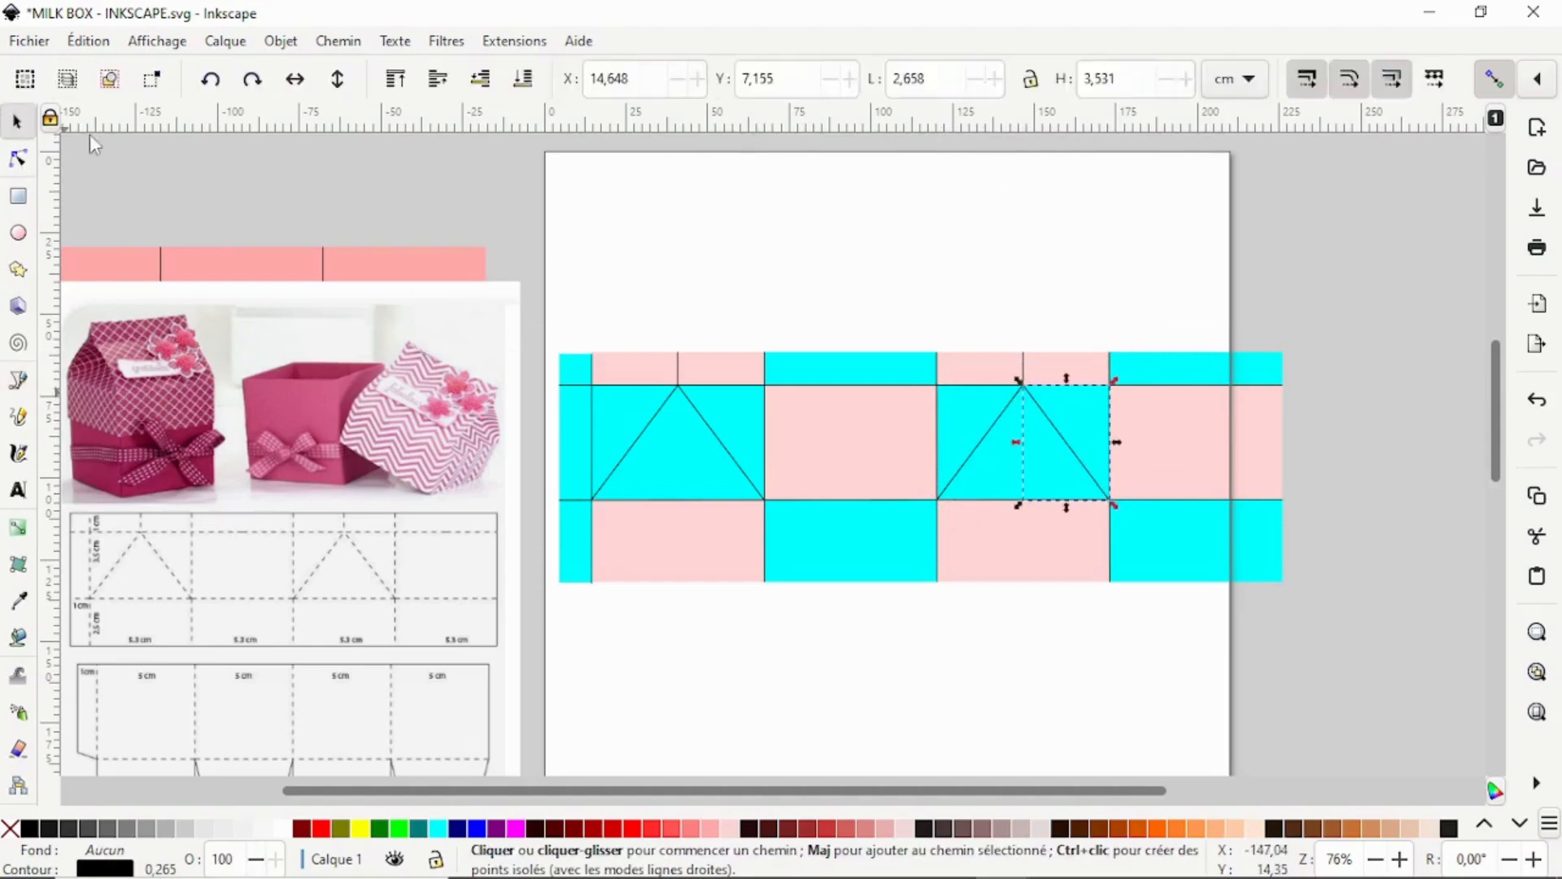
pyautogui.click(1128, 672)
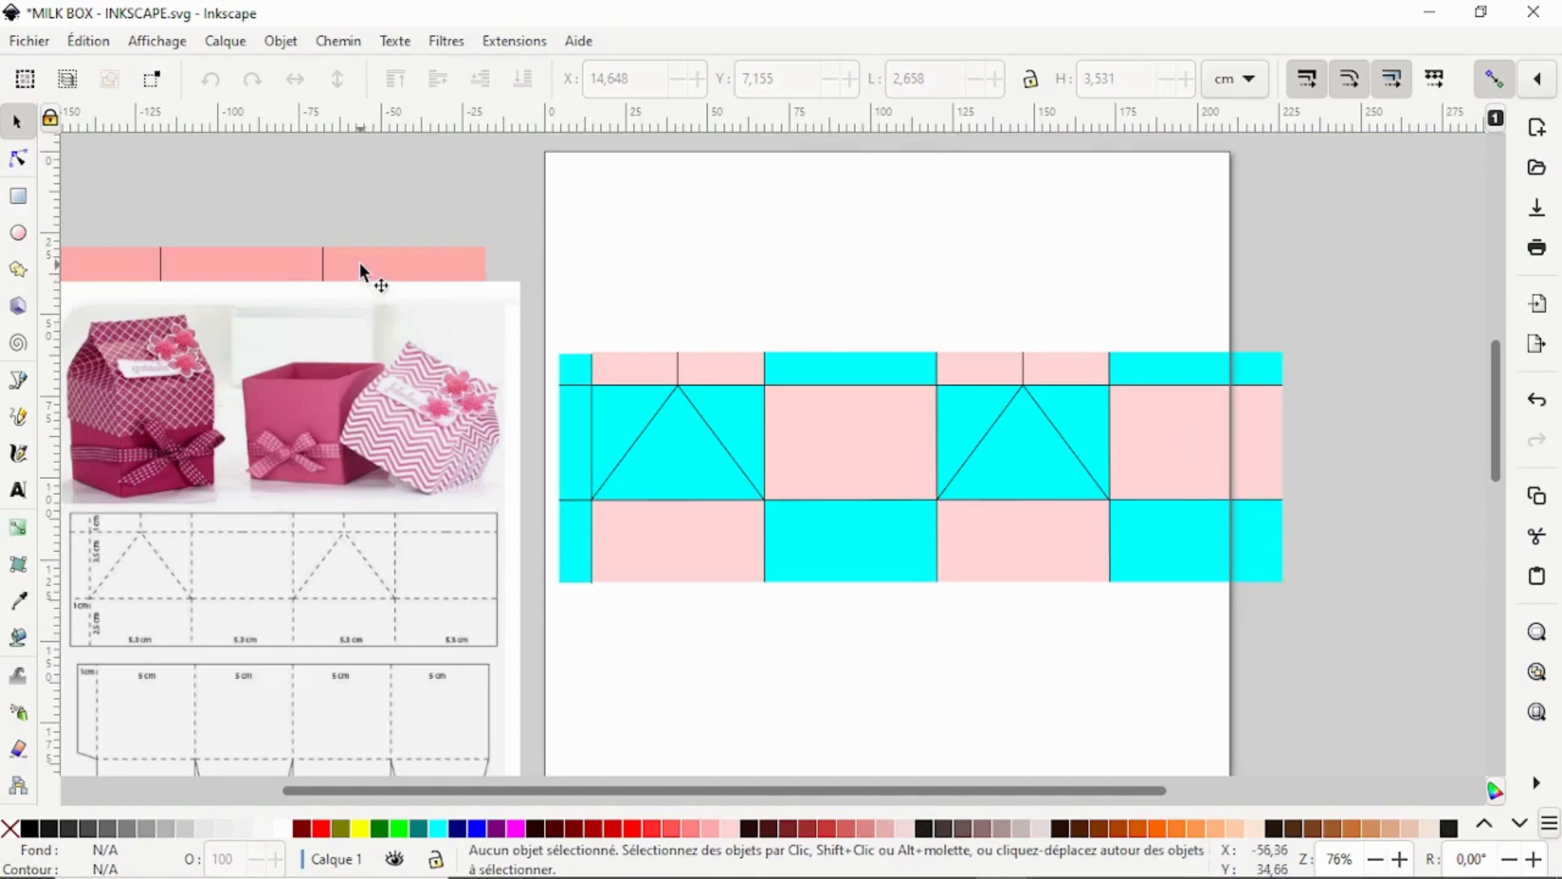
# Move the complete lid template with its fold lines to the page's upper-left corner, and clear the selection
pyautogui.moveTo(550, 337); pyautogui.dragTo(1331, 601)
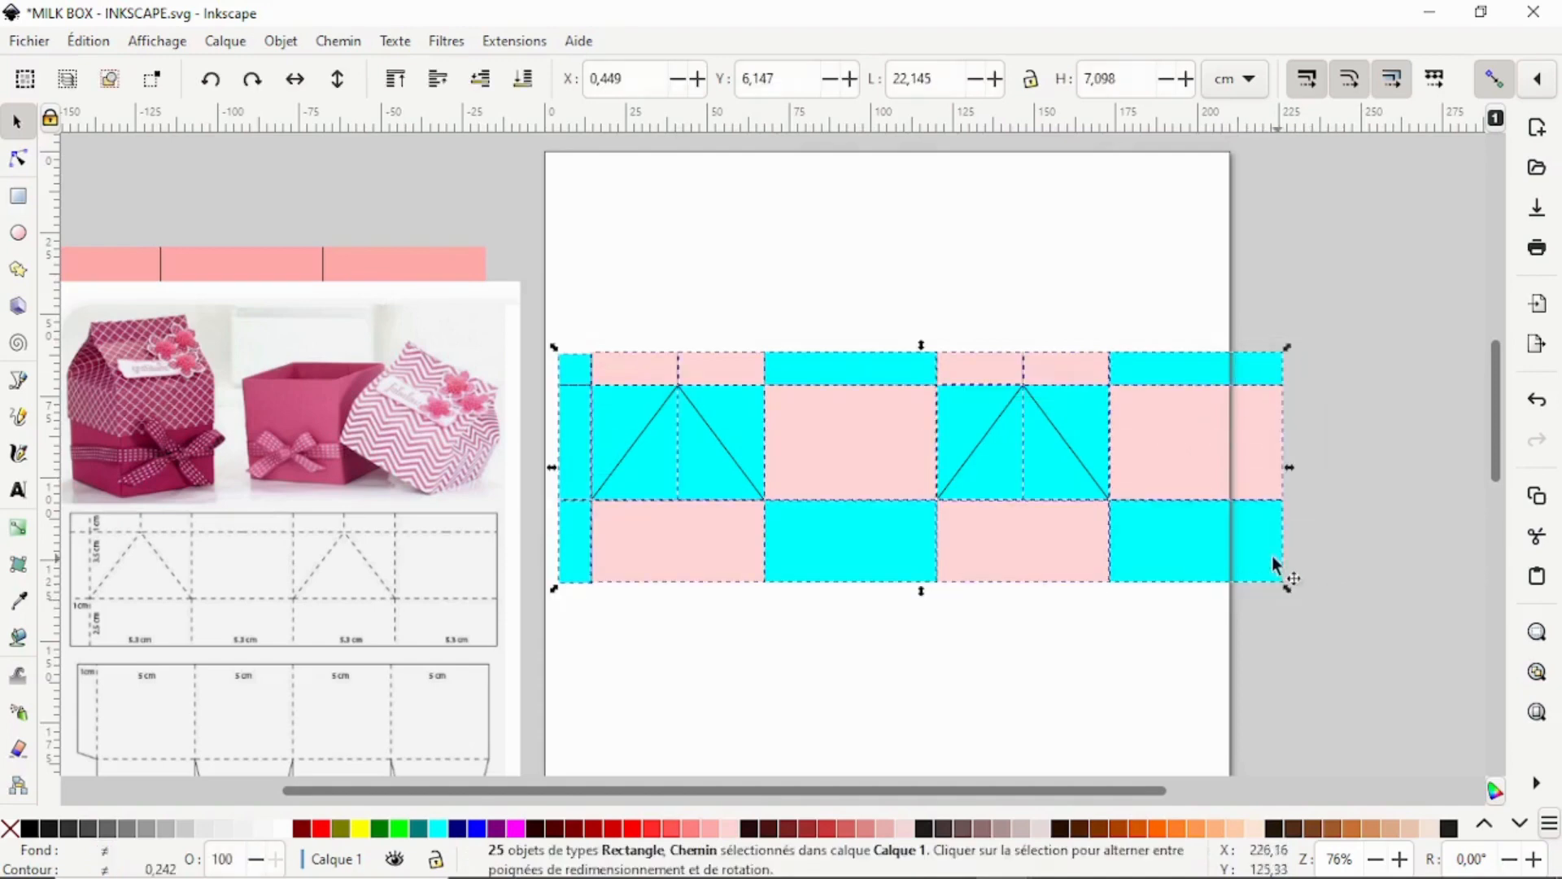
pyautogui.moveTo(1238, 550); pyautogui.dragTo(1220, 356)
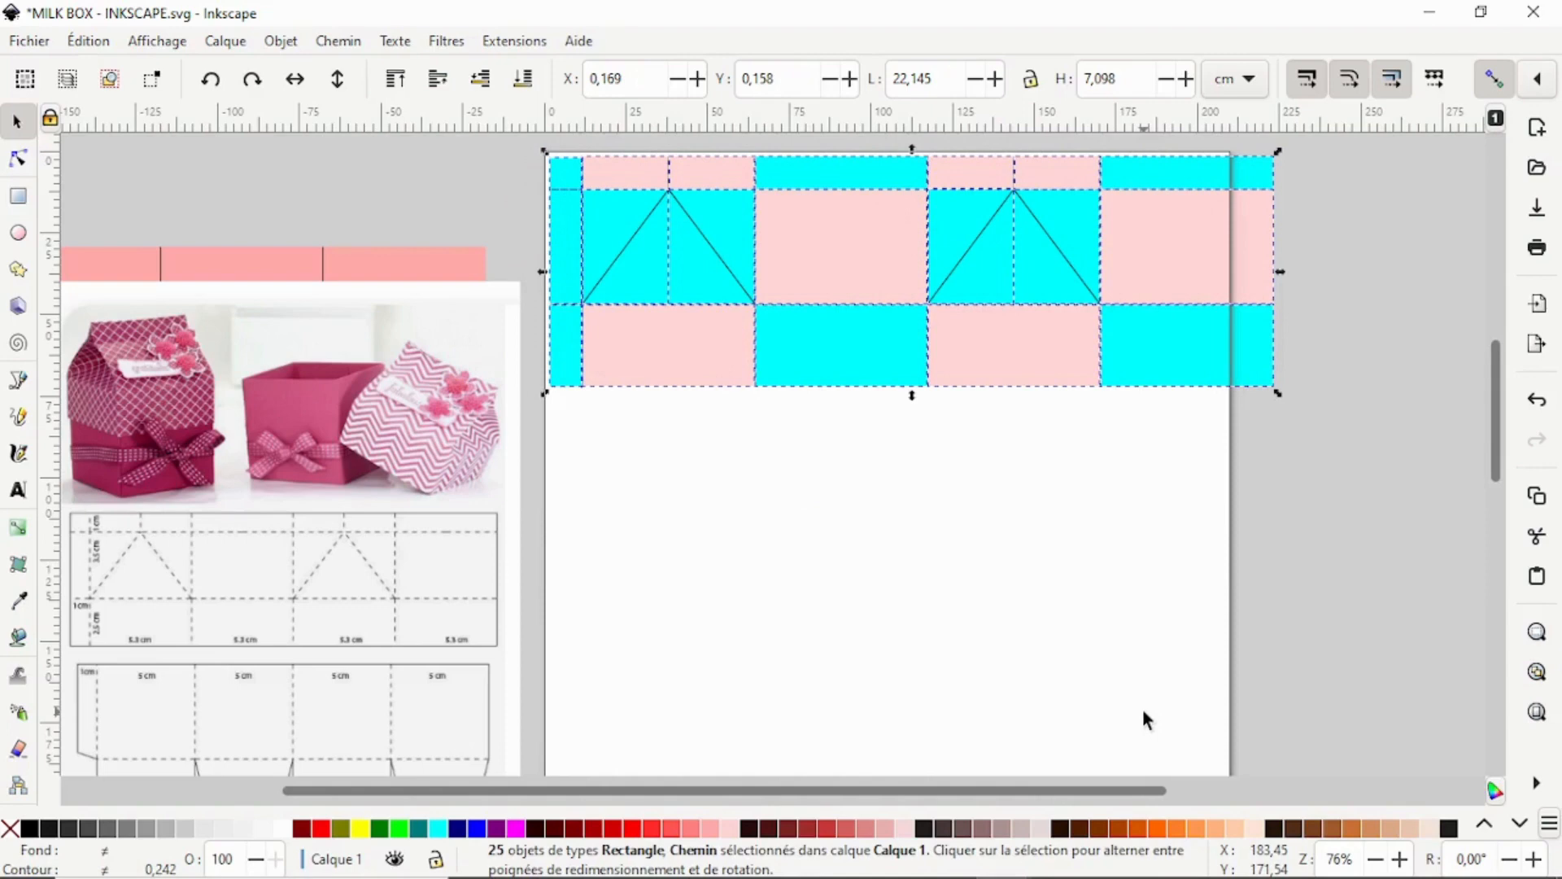
pyautogui.press('Escape')
pyautogui.press('n')
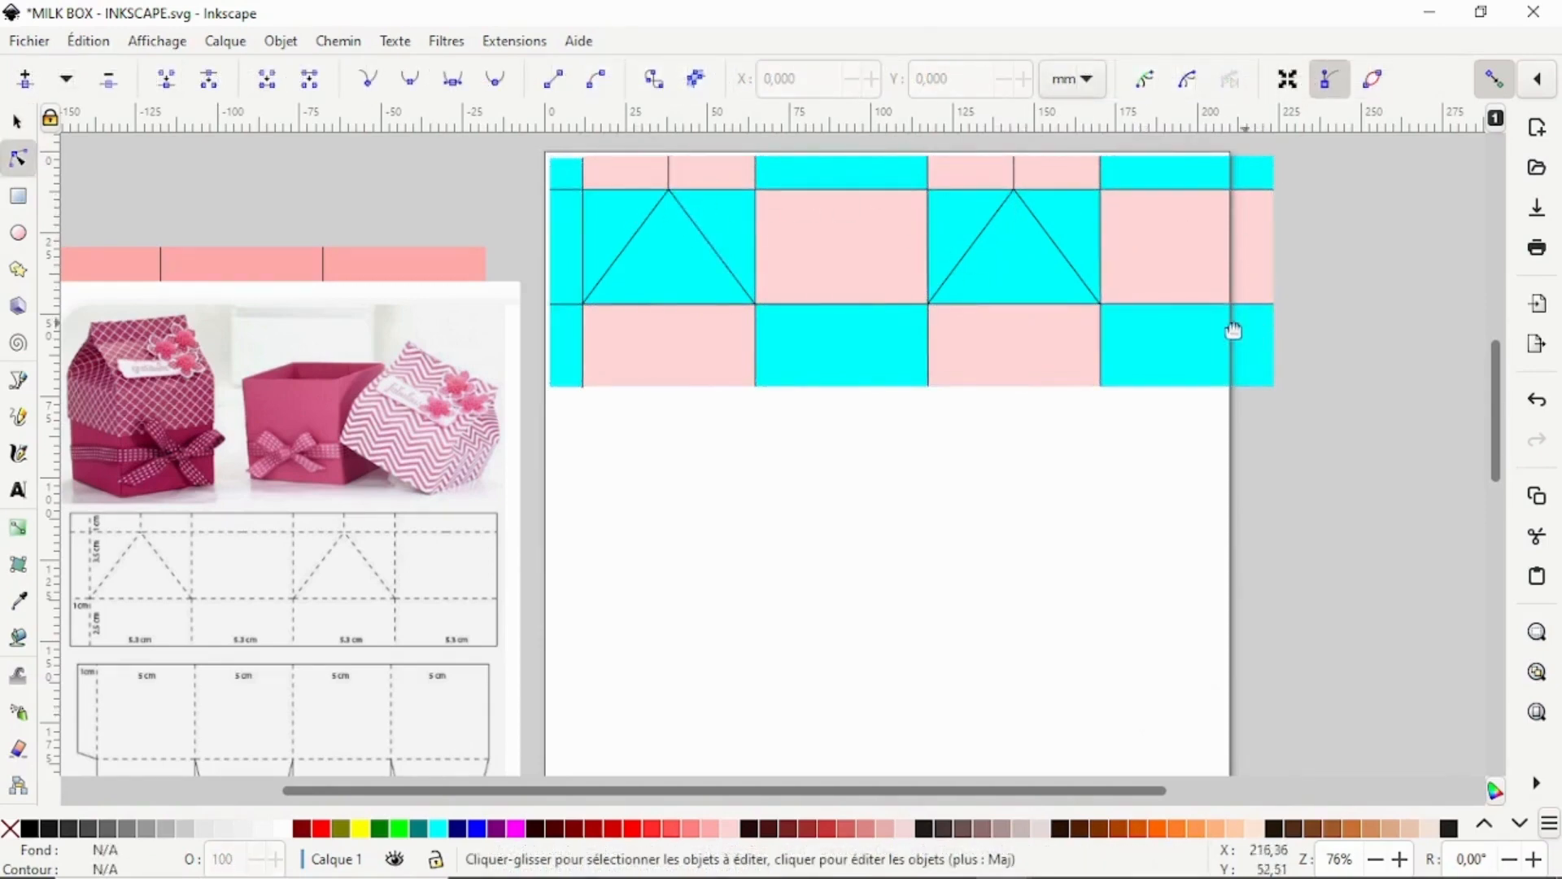
pyautogui.click(16, 122)
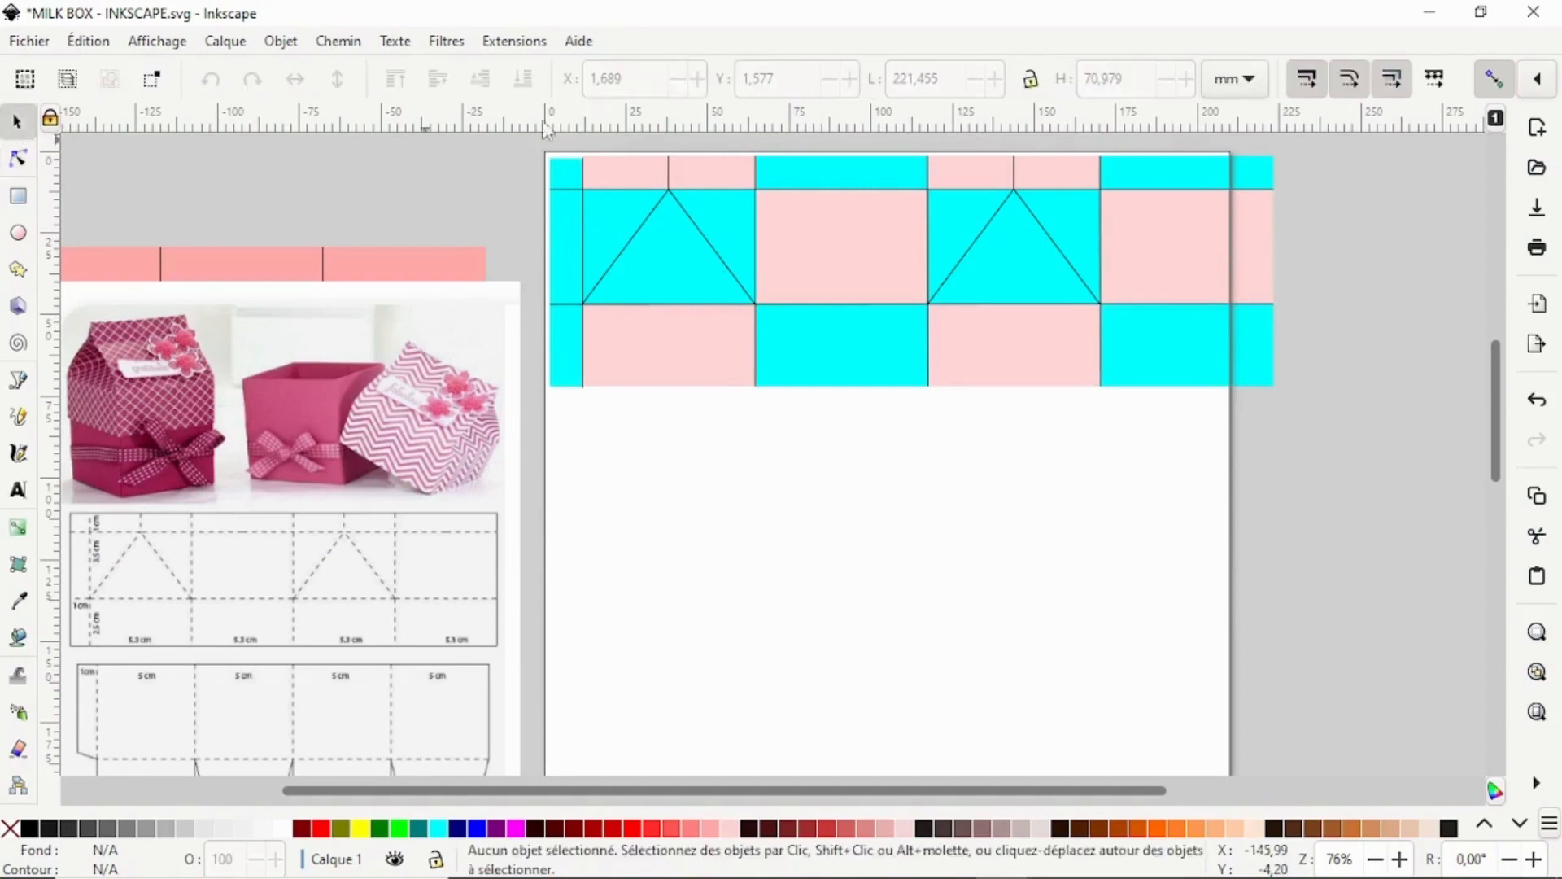
# Duplicate the complete lid template and place one of the two versions lower on the page, below the other
pyautogui.moveTo(527, 145); pyautogui.dragTo(1308, 420)
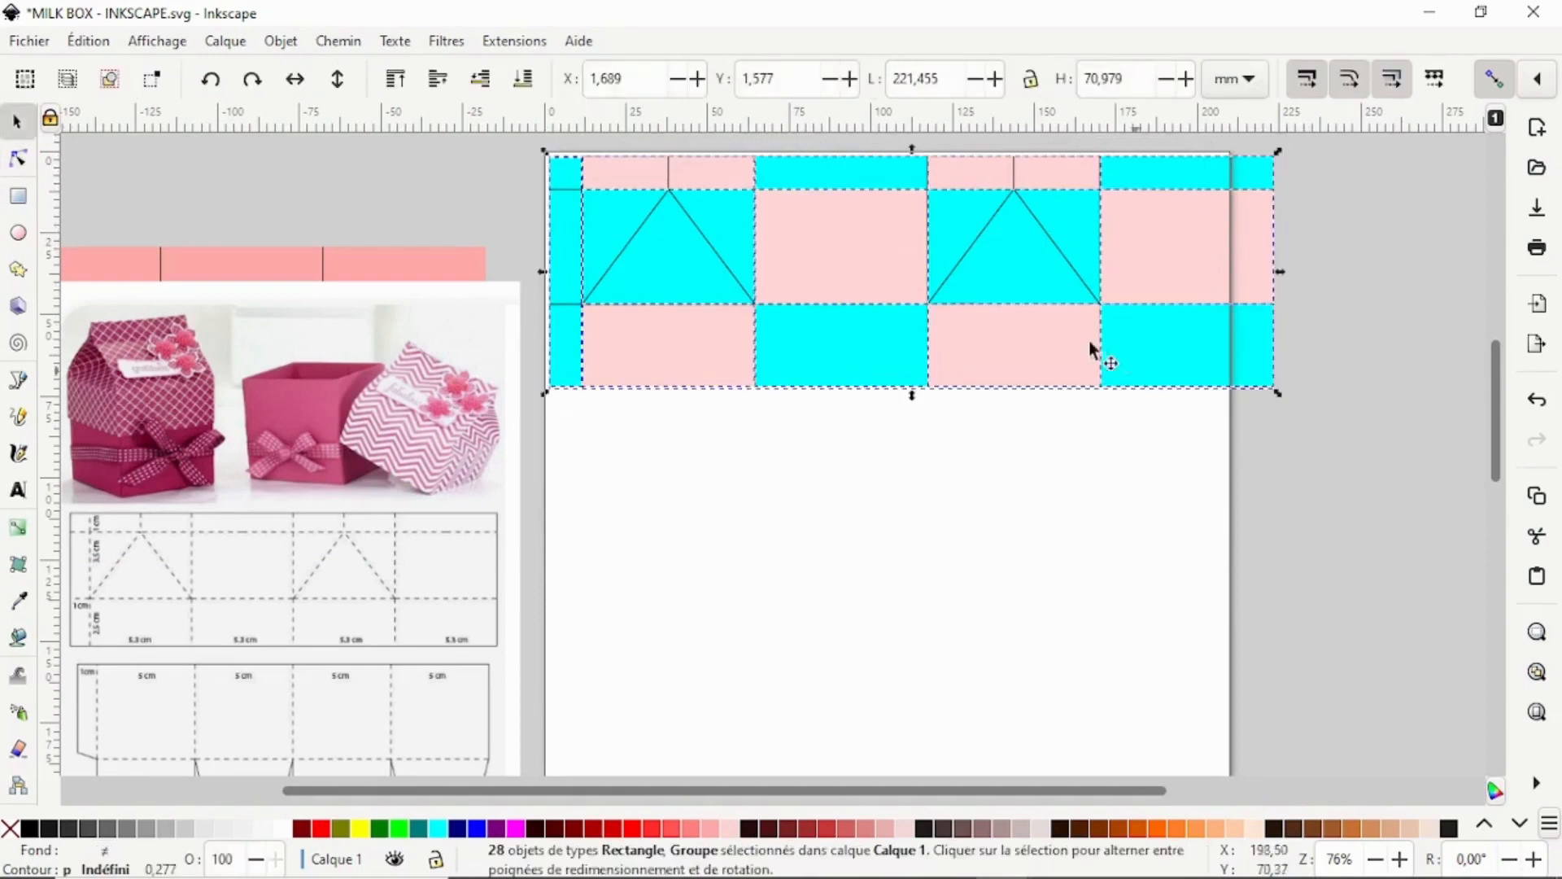
pyautogui.rightClick(1070, 341)
pyautogui.click(1179, 437)
pyautogui.moveTo(998, 311); pyautogui.dragTo(1000, 626)
# Give the upper lid's grouped fold lines a flat black fill and a flat black stroke
pyautogui.click(882, 333)
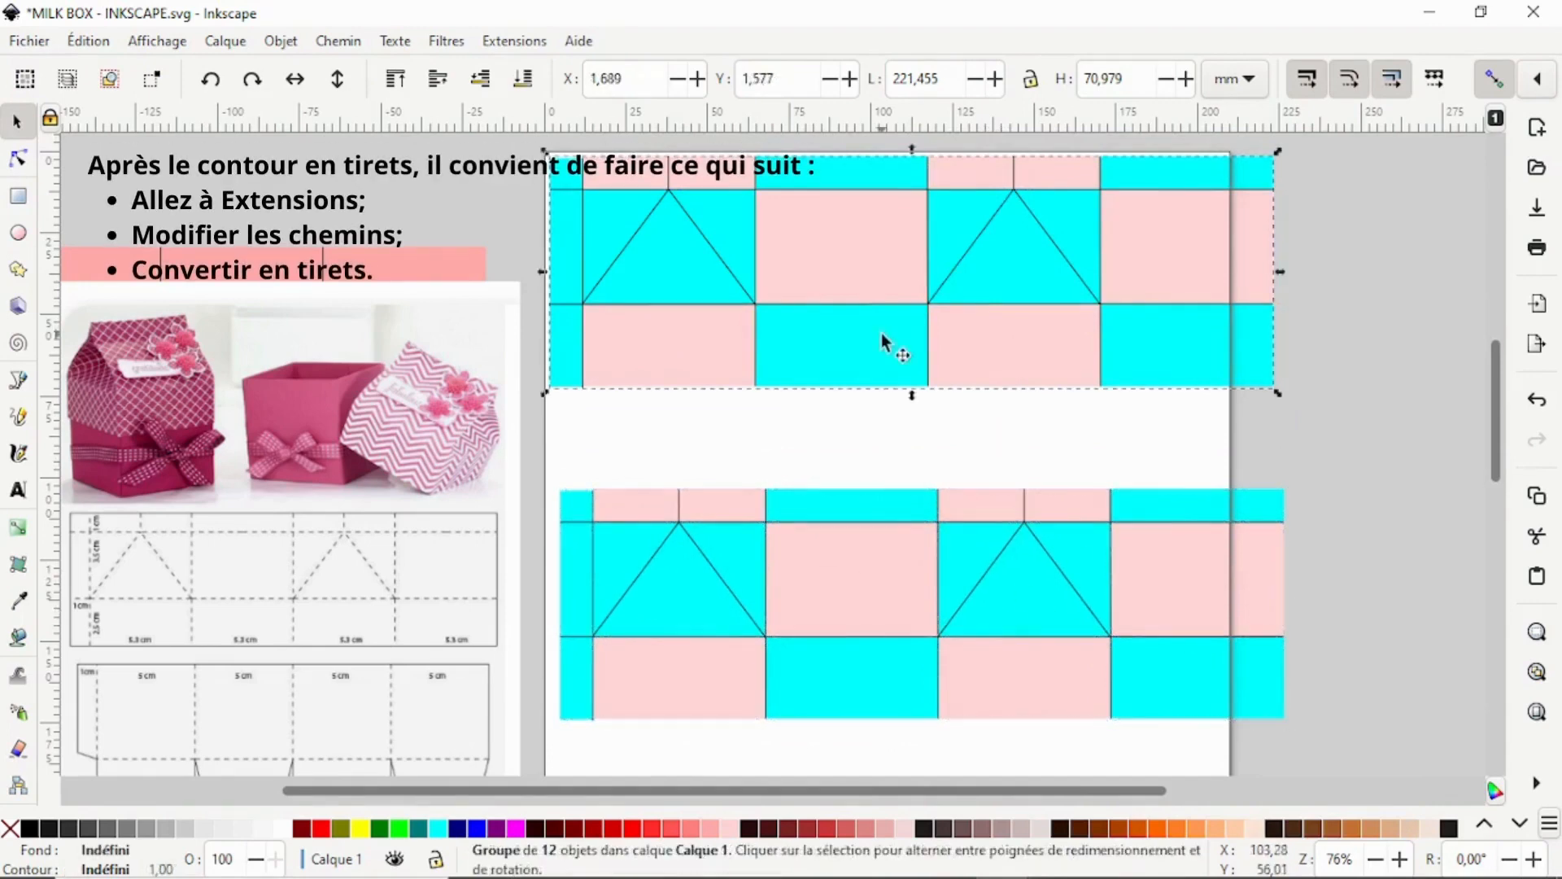
pyautogui.click(839, 304)
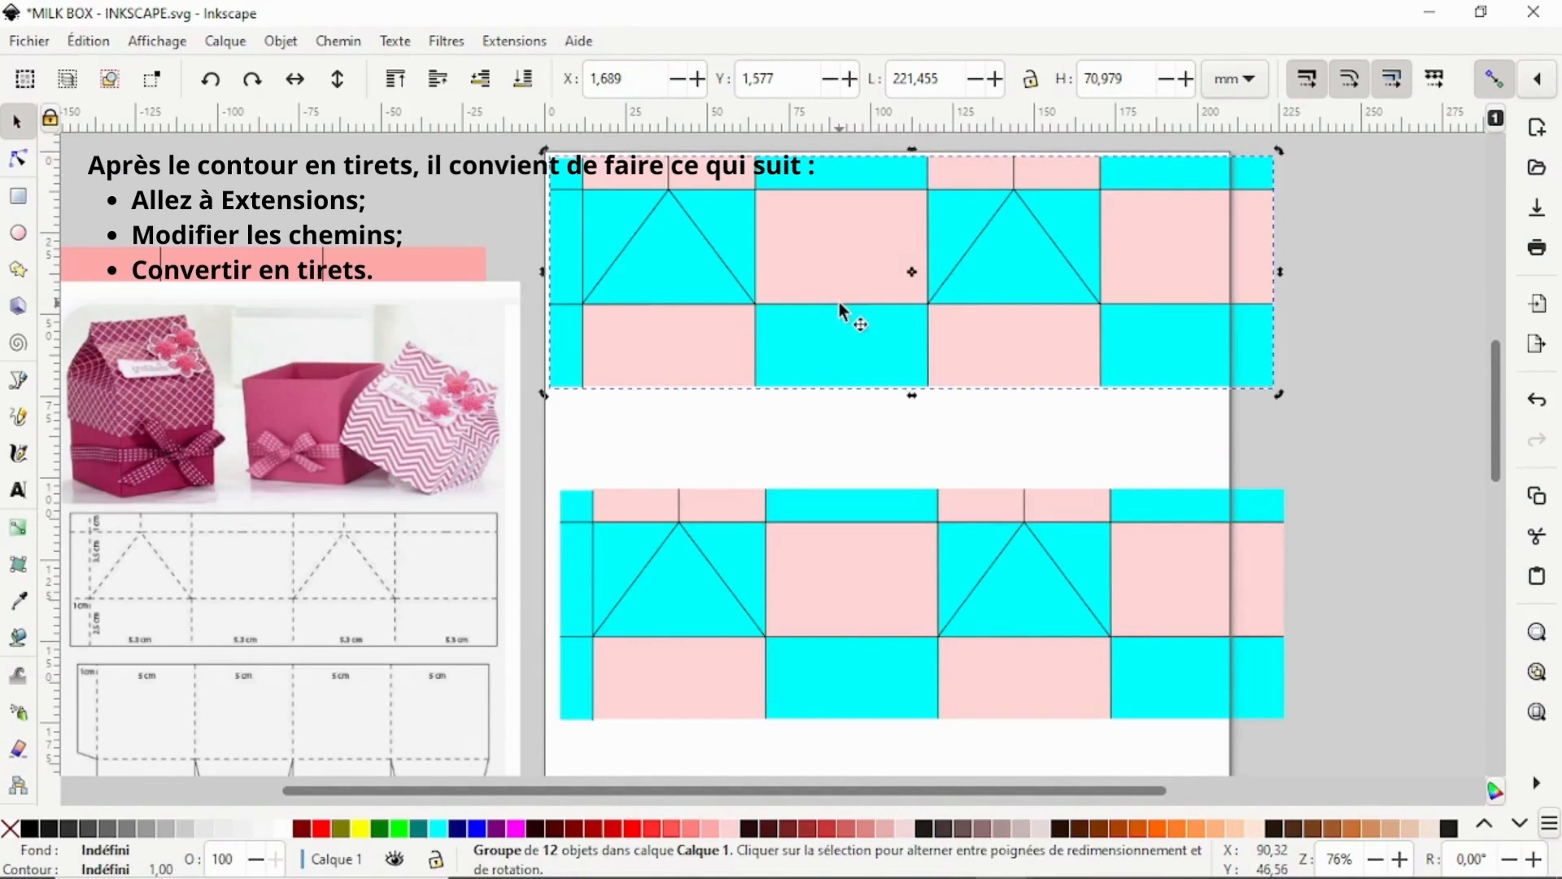
pyautogui.rightClick(840, 305)
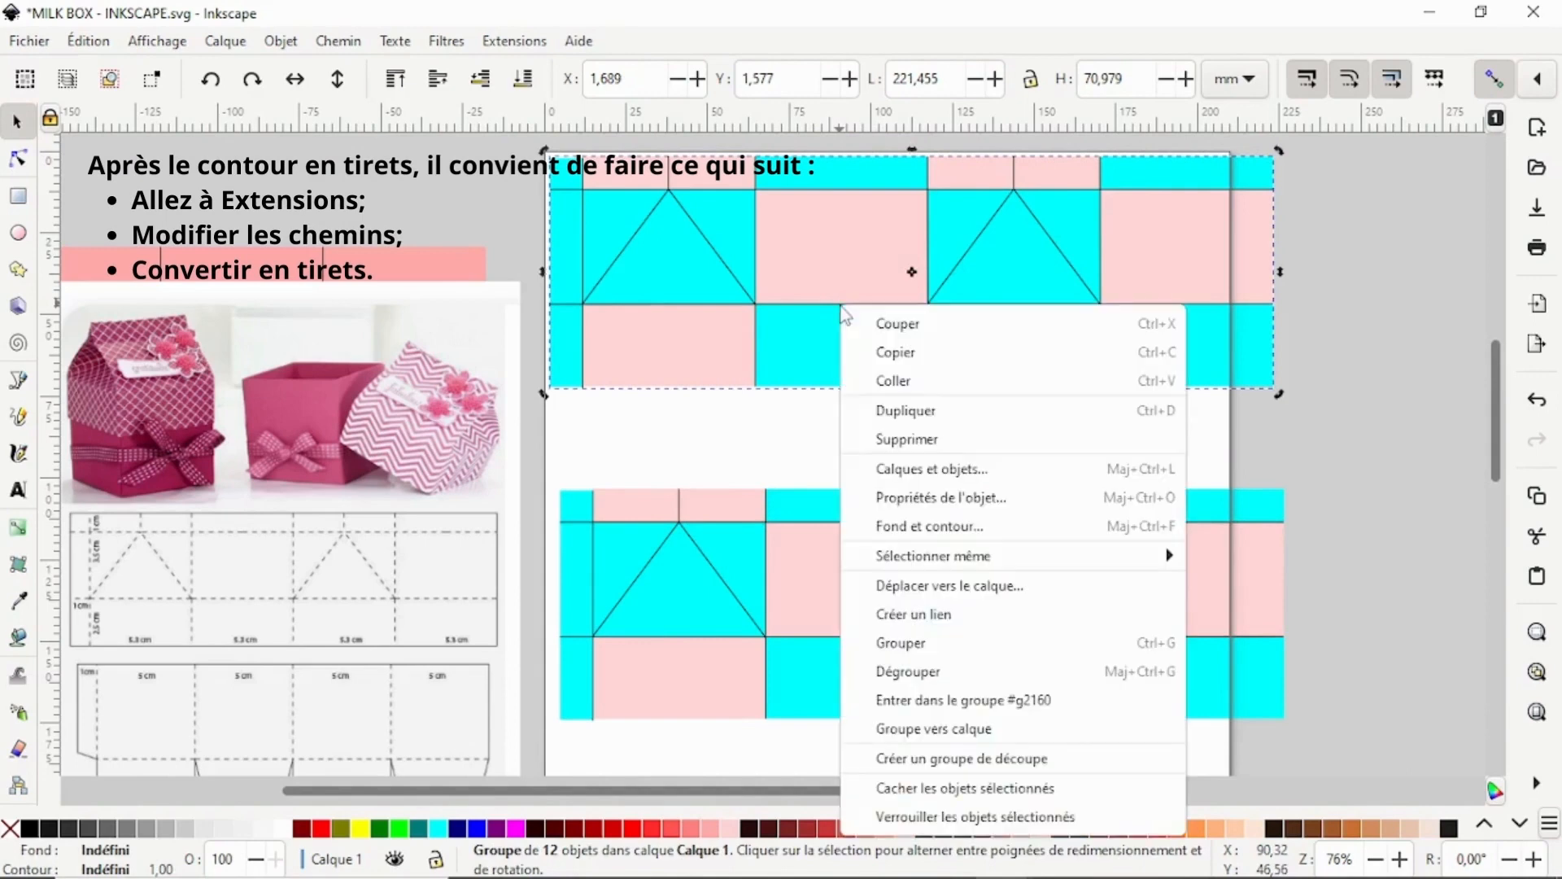
pyautogui.click(930, 527)
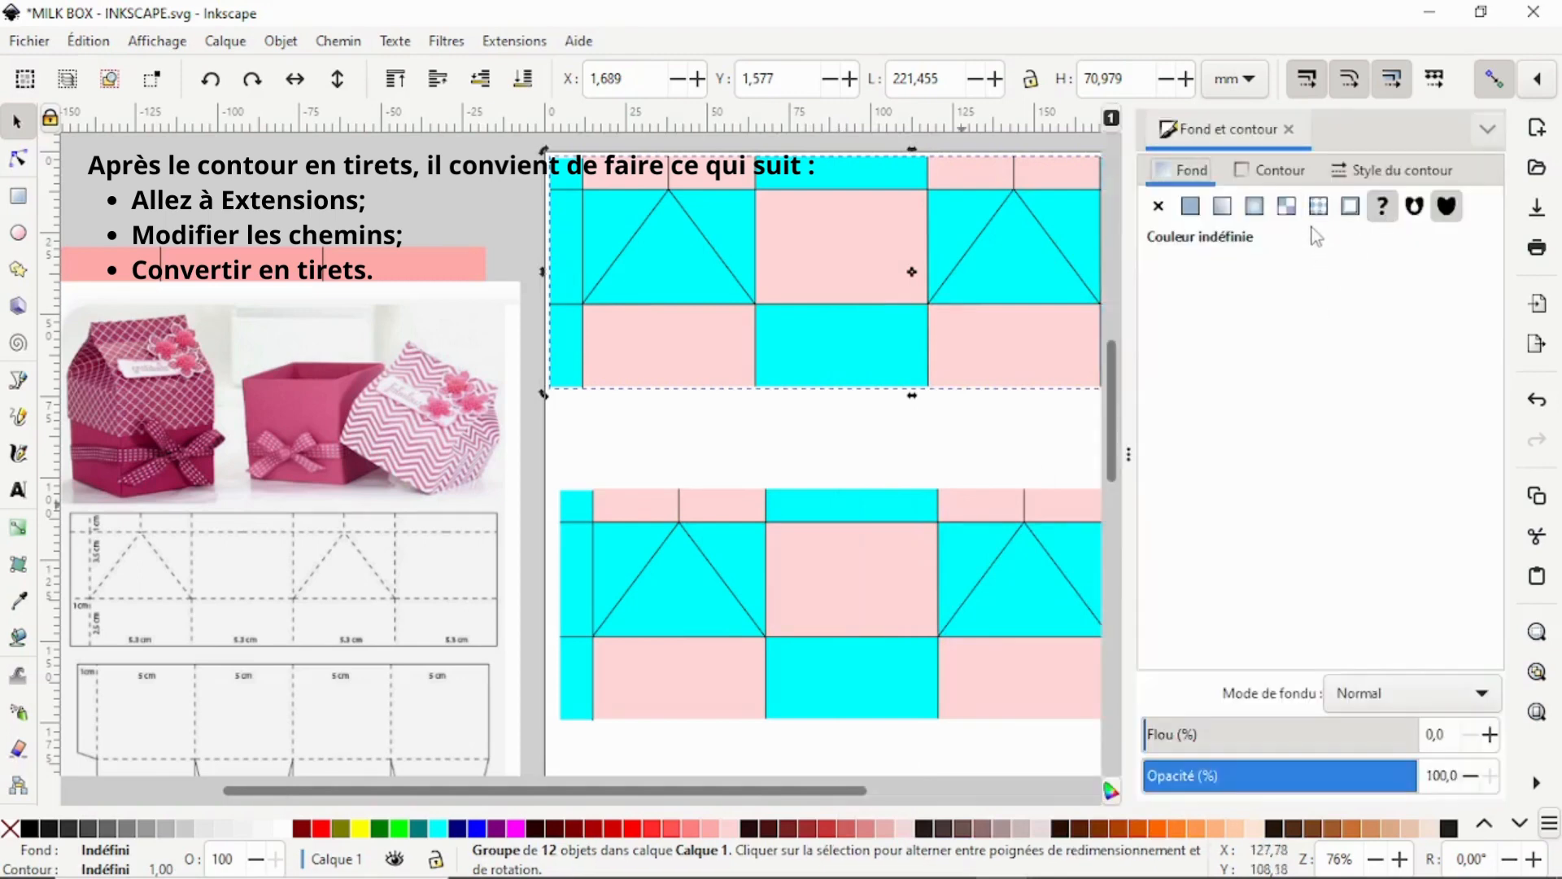
pyautogui.click(1190, 206)
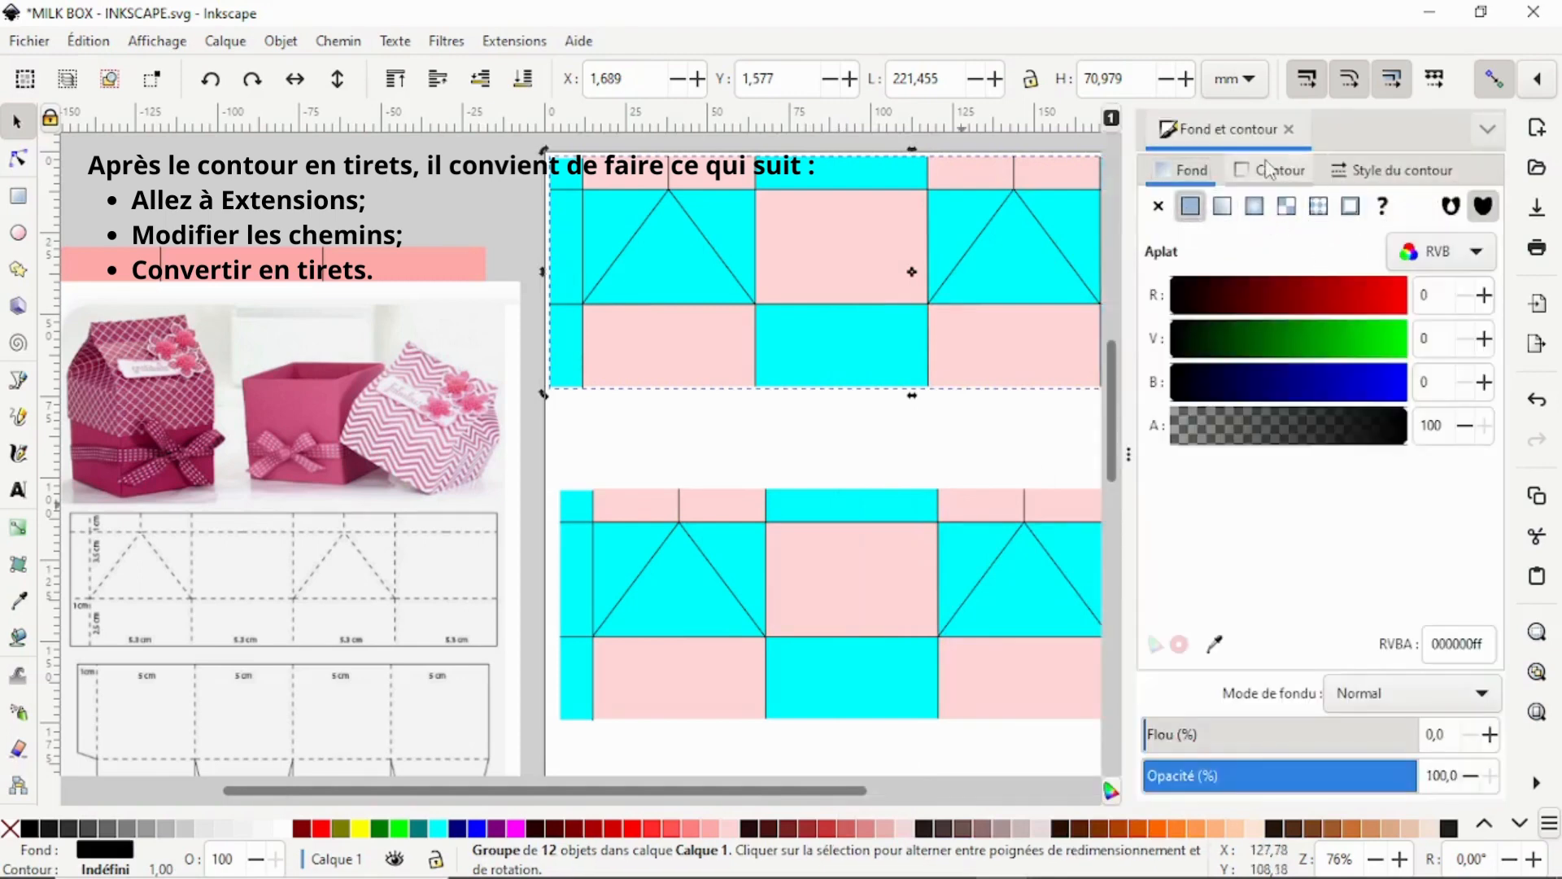
pyautogui.click(1271, 170)
pyautogui.click(1190, 207)
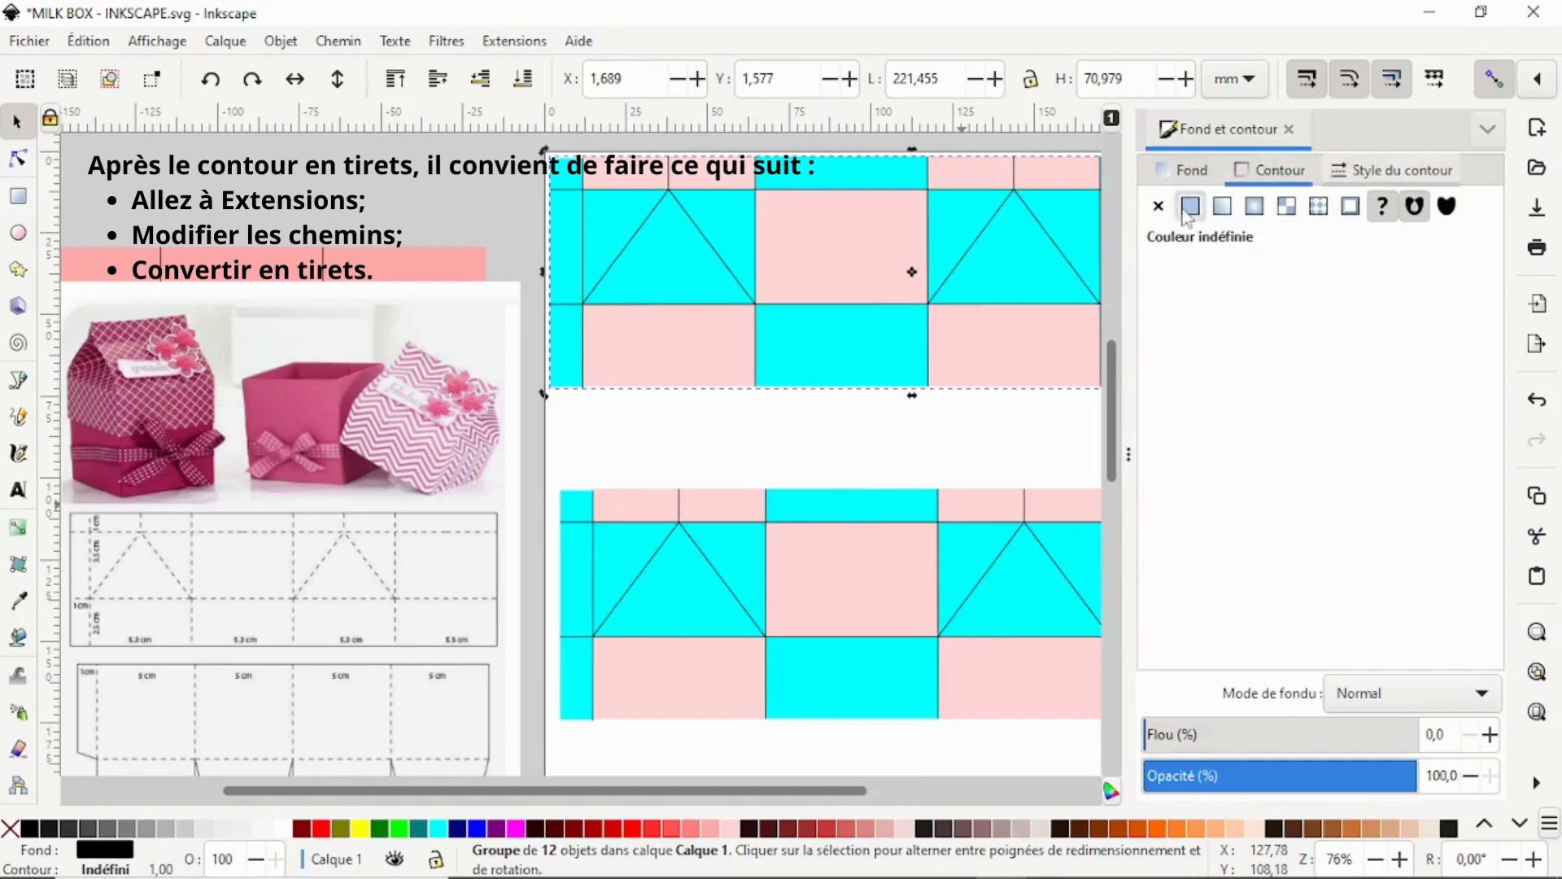
# Set the upper lid's fold lines to a dashed stroke with pattern 4 8 and a width of 0.3 mm
pyautogui.click(1389, 170)
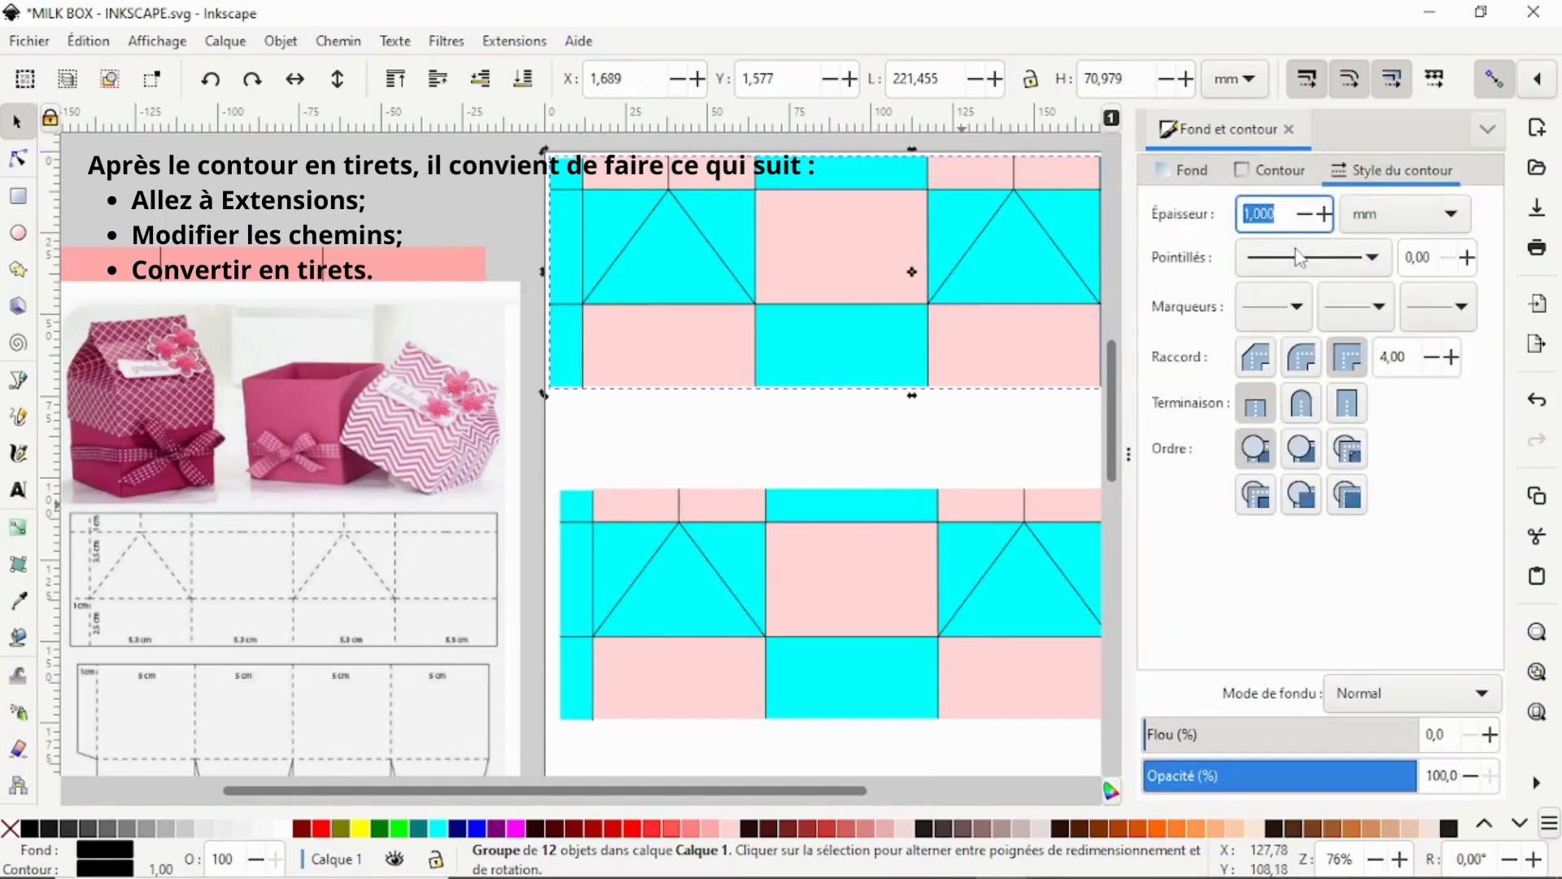
pyautogui.click(1374, 258)
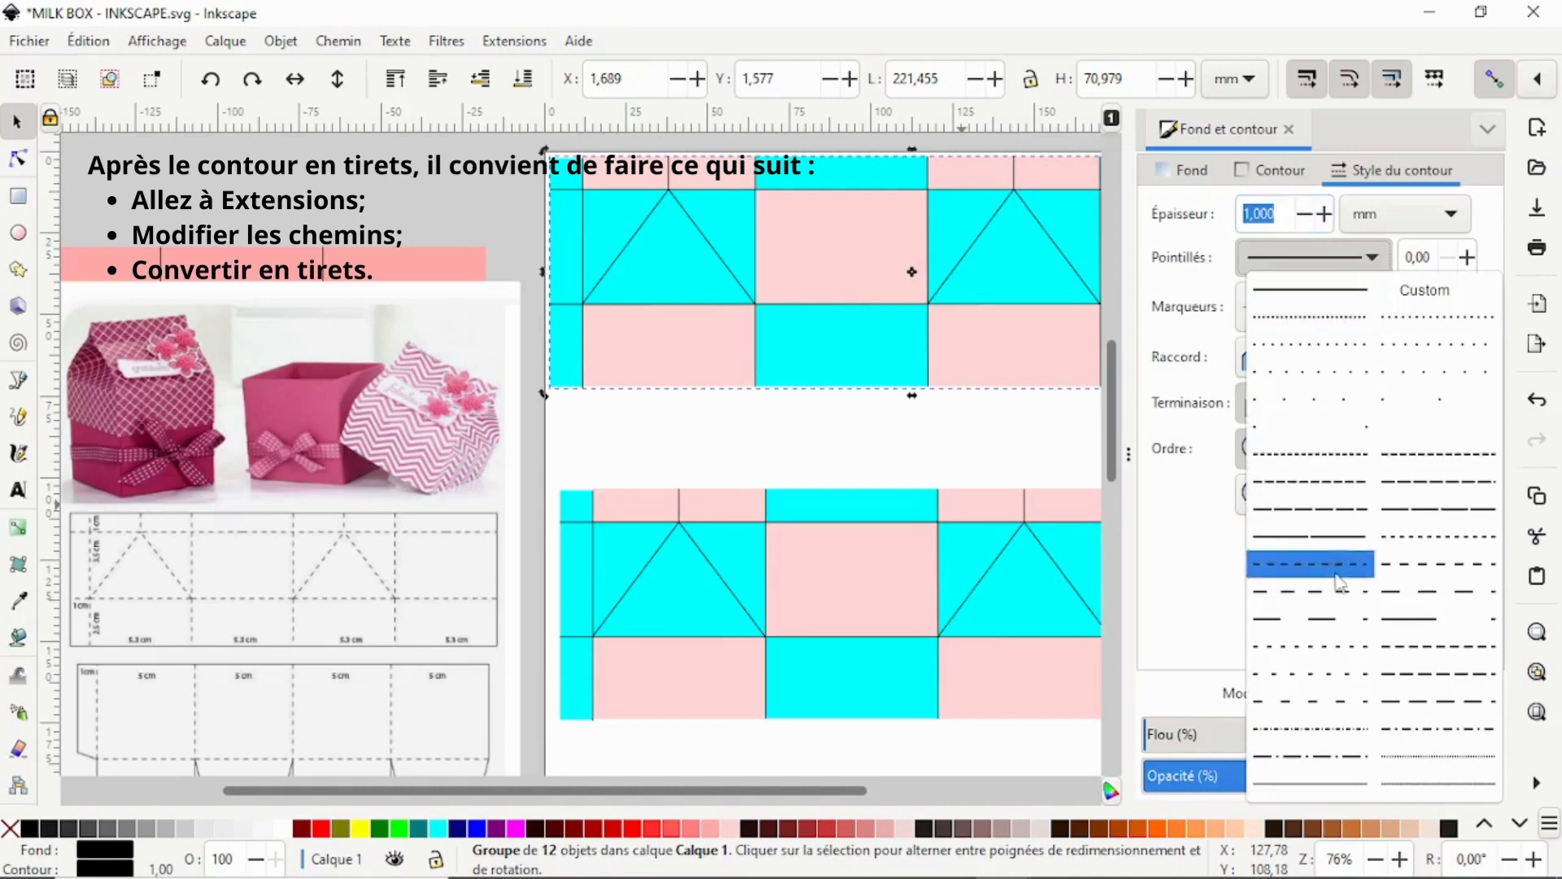
pyautogui.click(1335, 701)
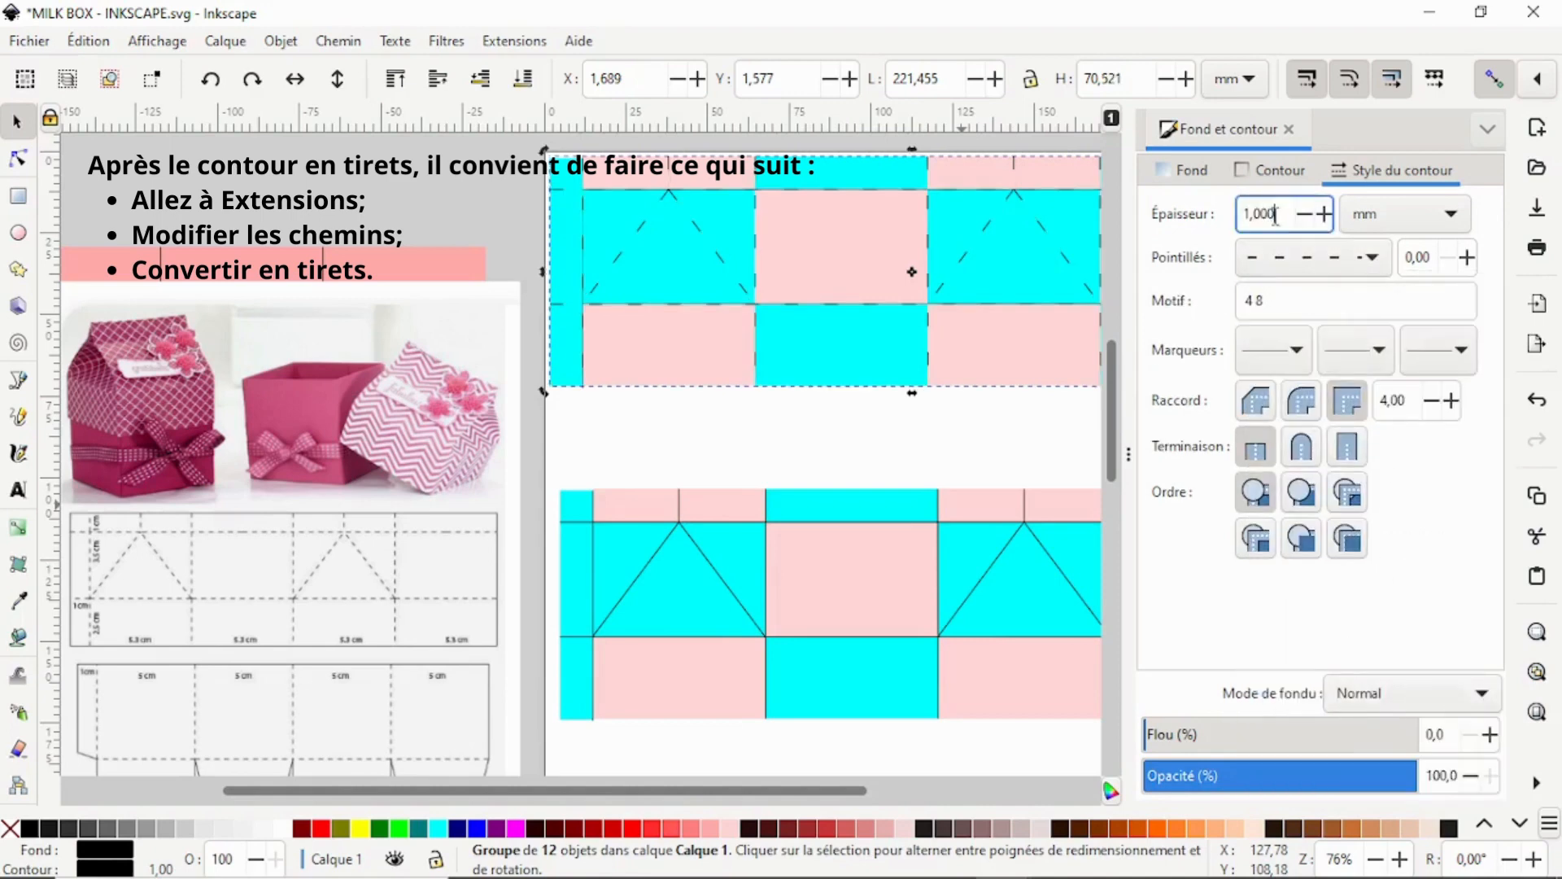
pyautogui.write('0.3')
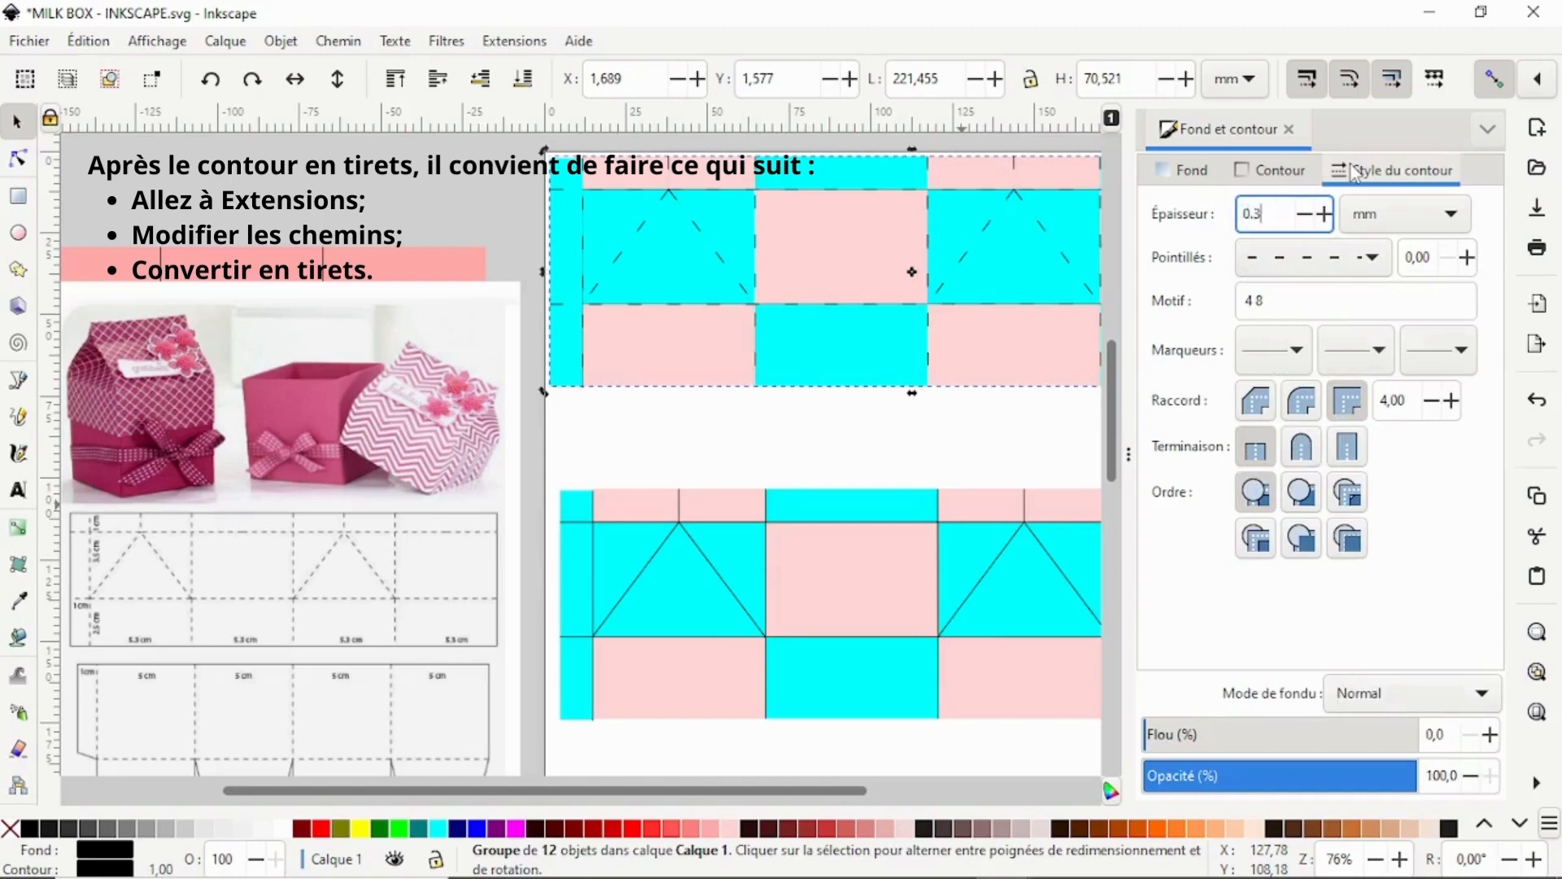
pyautogui.press('Return')
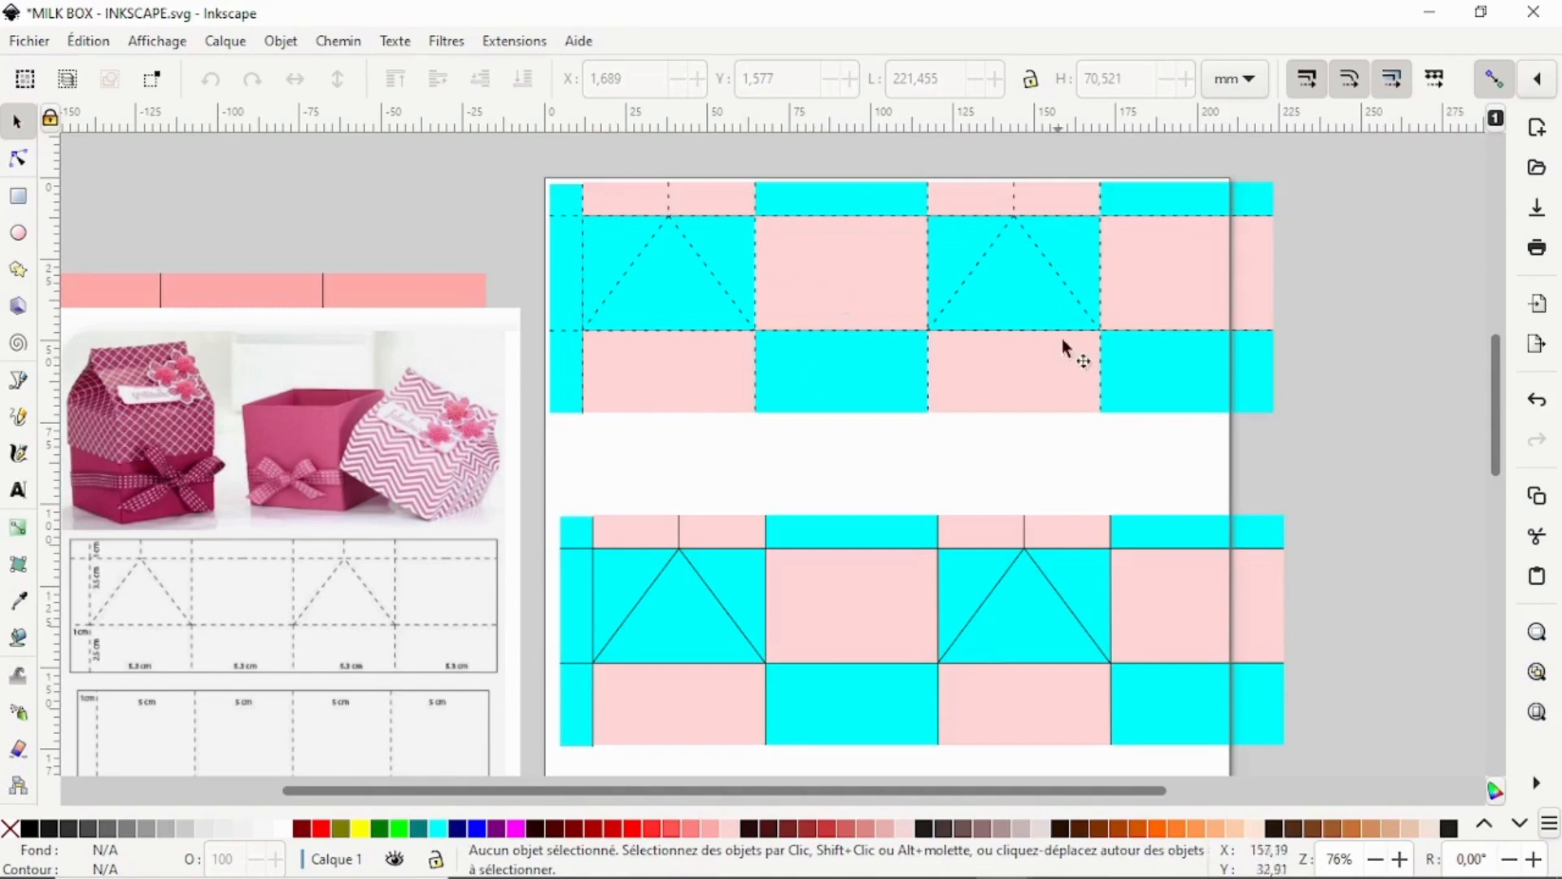
# Merge all the panels and side-tab pieces of the lower lid into one shape with Union, leaving out the fold lines
pyautogui.scroll(-3, 1479, 549)
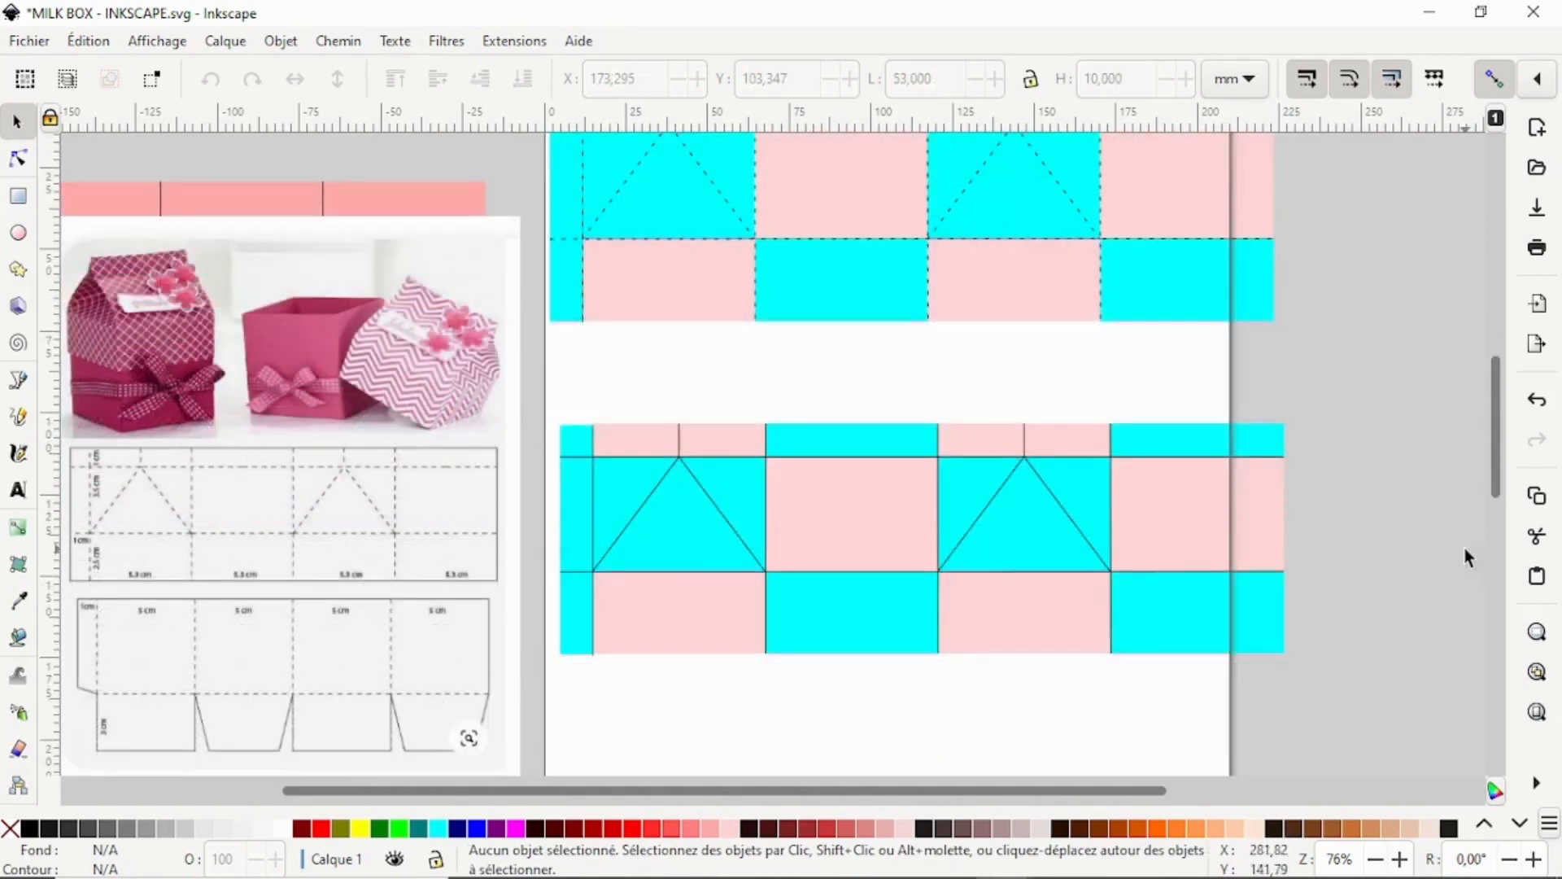
pyautogui.click(1156, 447)
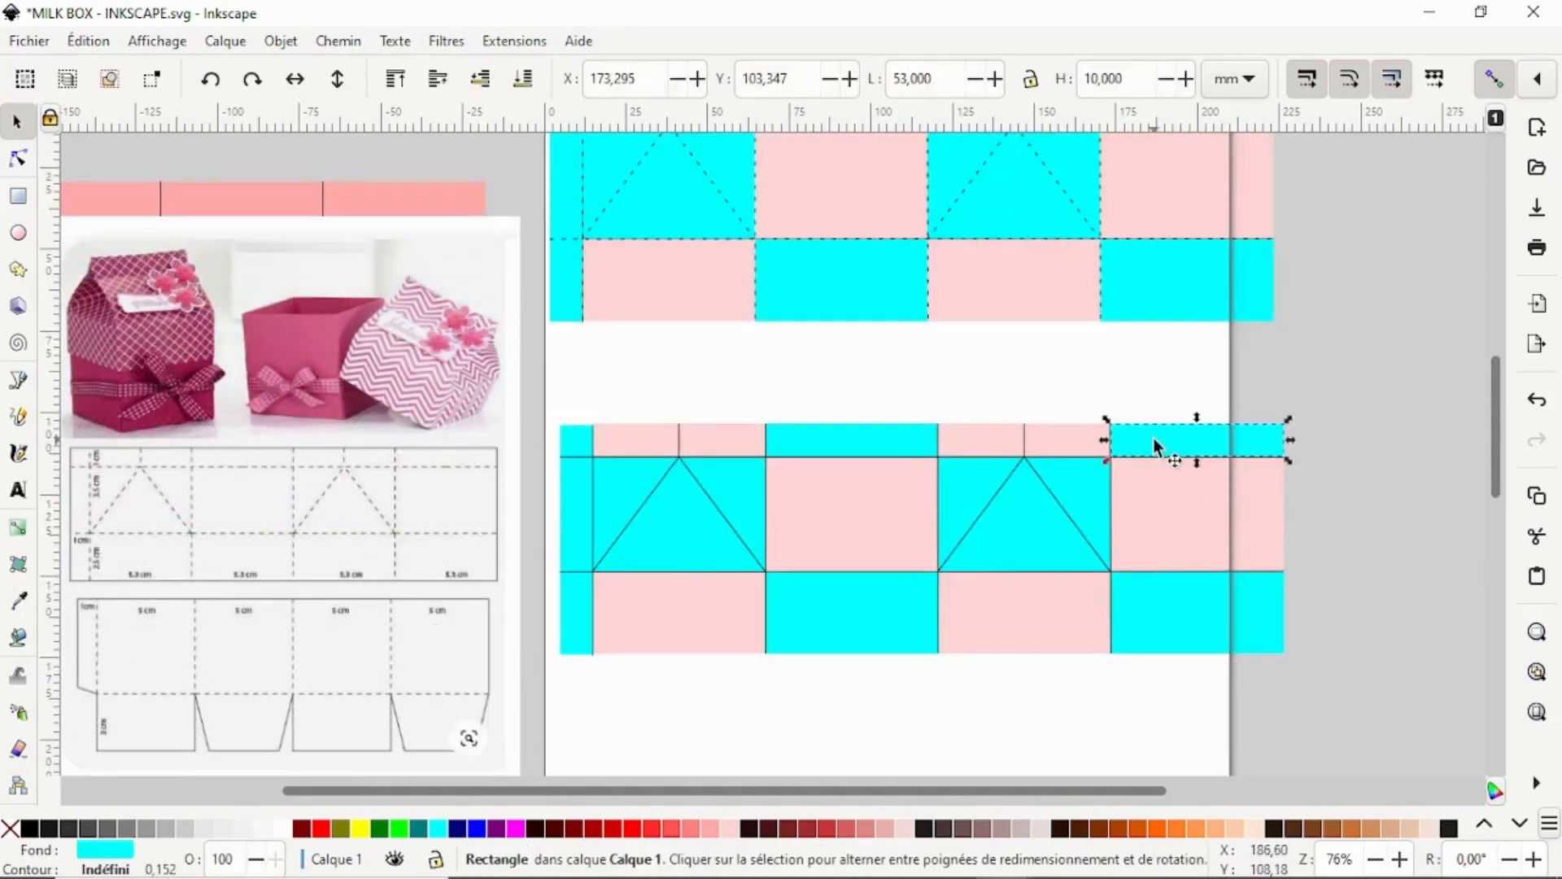
pyautogui.keyDown('shift'); pyautogui.click(1170, 512); pyautogui.keyUp('shift')
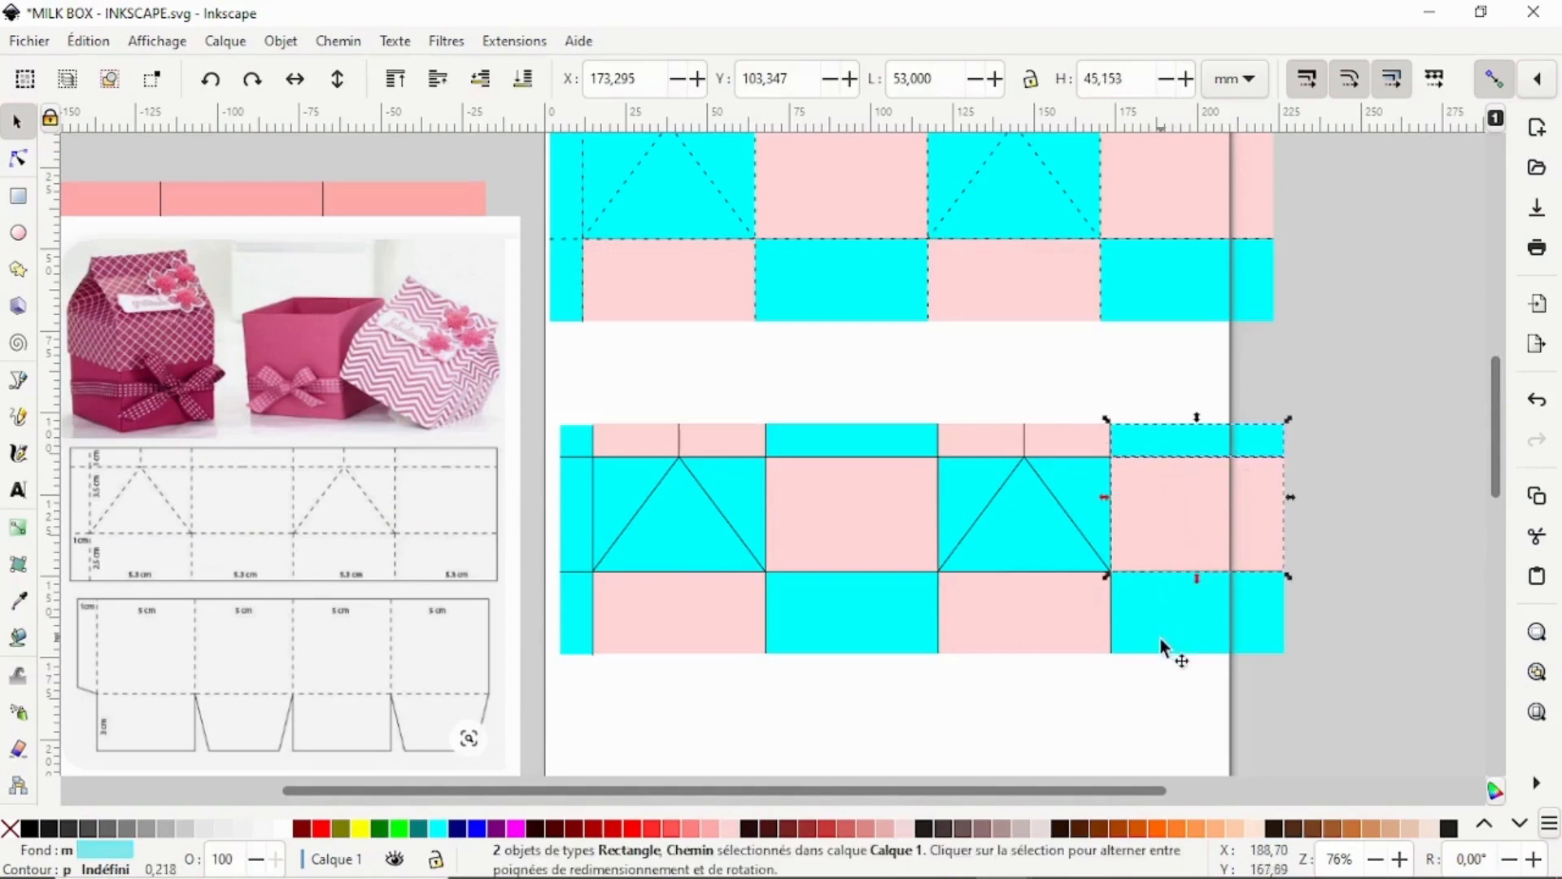
pyautogui.keyDown('shift'); pyautogui.click(1161, 630); pyautogui.keyUp('shift')
pyautogui.keyDown('shift'); pyautogui.click(1050, 613); pyautogui.keyUp('shift')
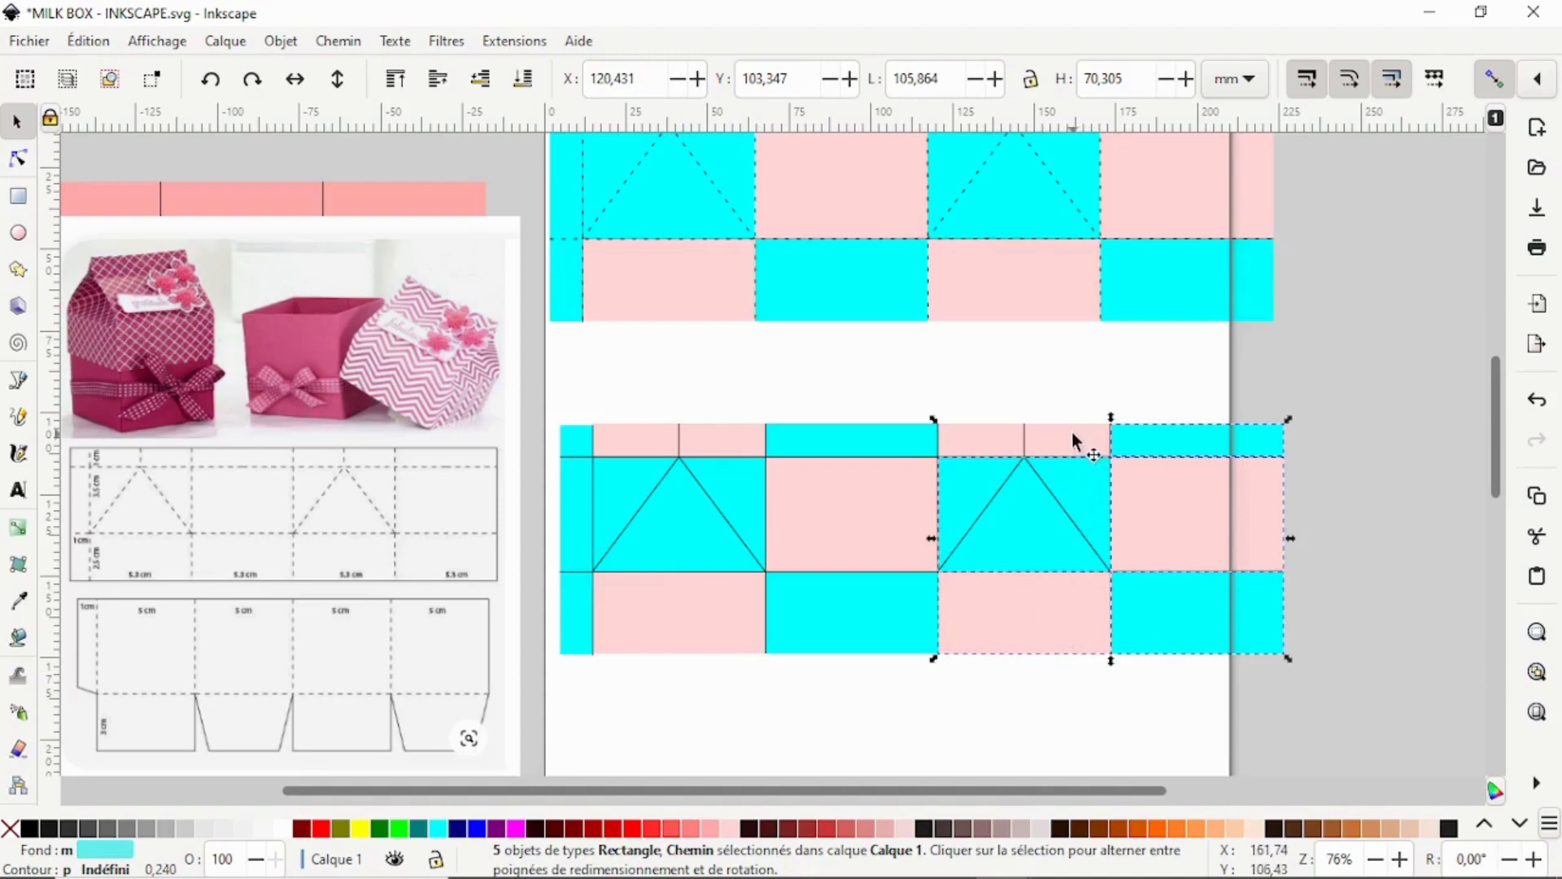
pyautogui.keyDown('shift'); pyautogui.click(884, 446); pyautogui.keyUp('shift')
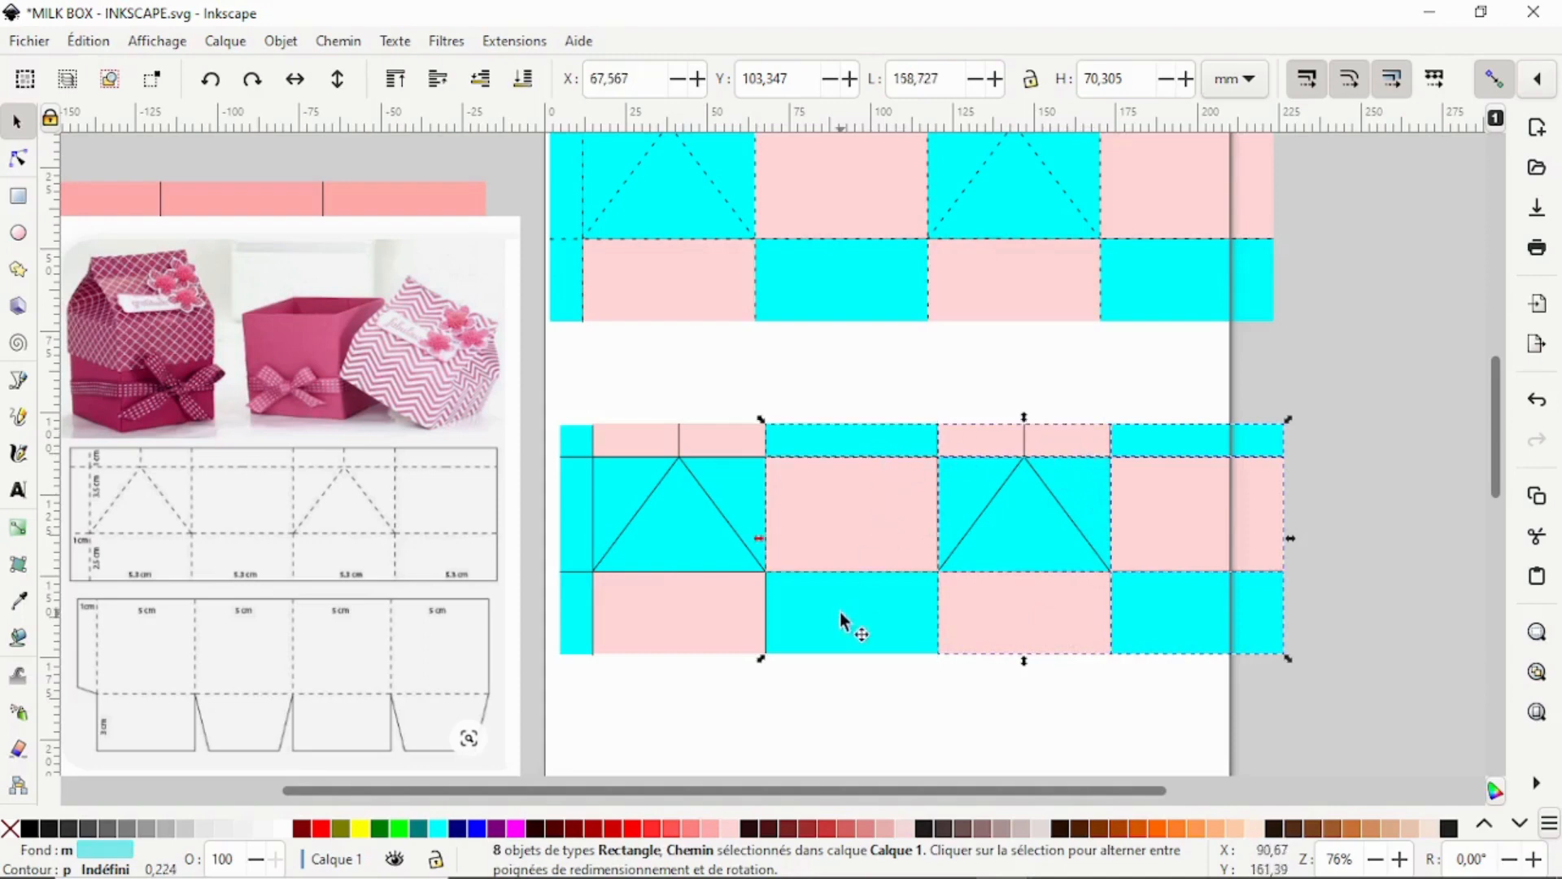
pyautogui.keyDown('shift'); pyautogui.click(691, 598); pyautogui.keyUp('shift')
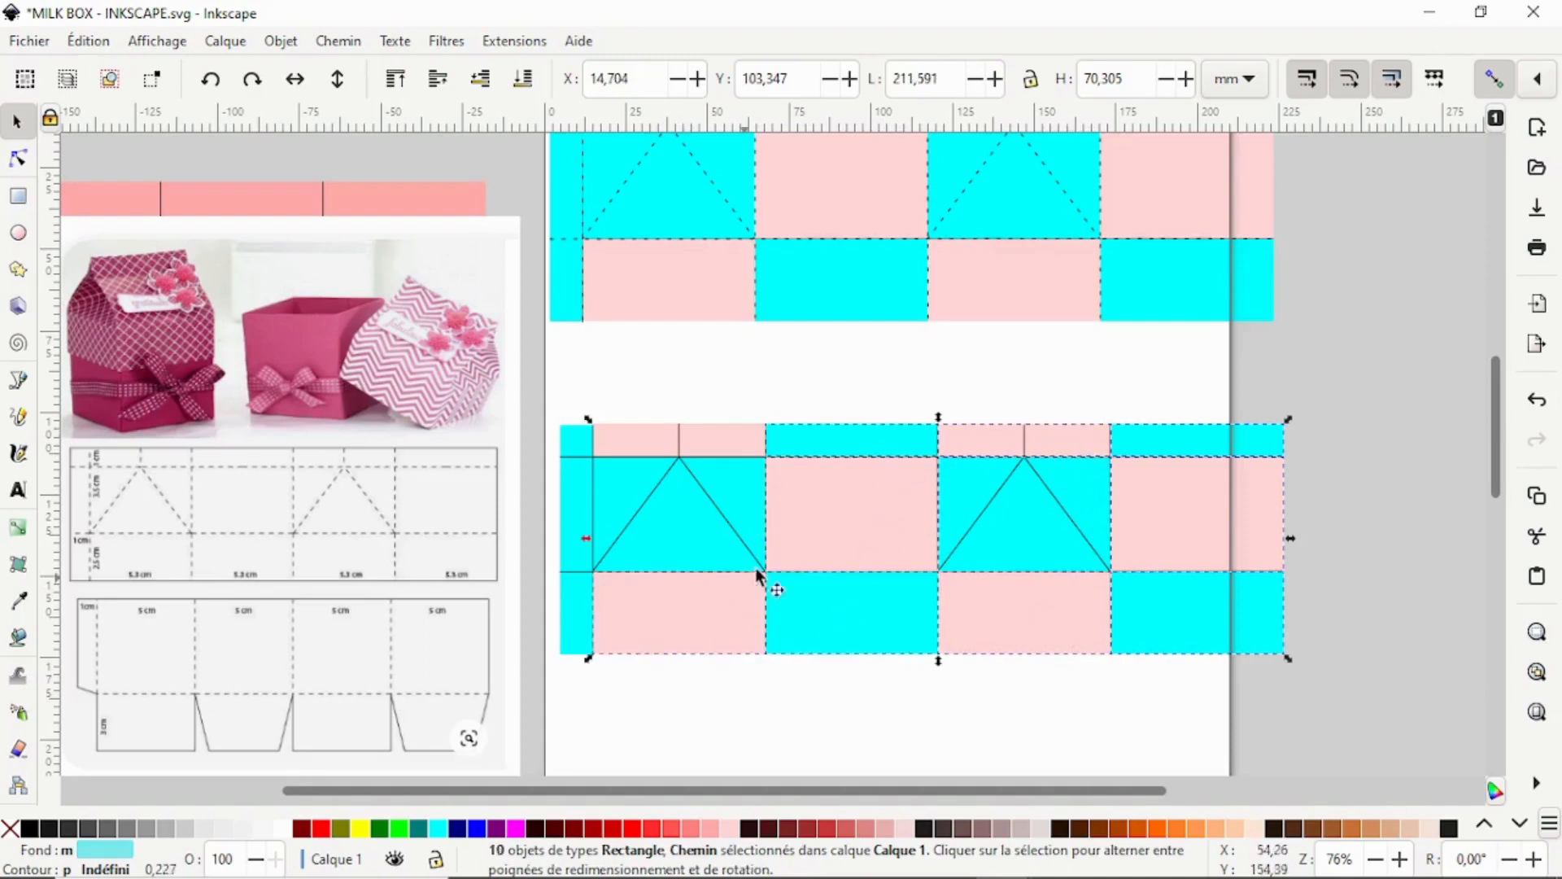
pyautogui.keyDown('shift'); pyautogui.click(740, 442); pyautogui.keyUp('shift')
pyautogui.keyDown('shift'); pyautogui.click(579, 451); pyautogui.keyUp('shift')
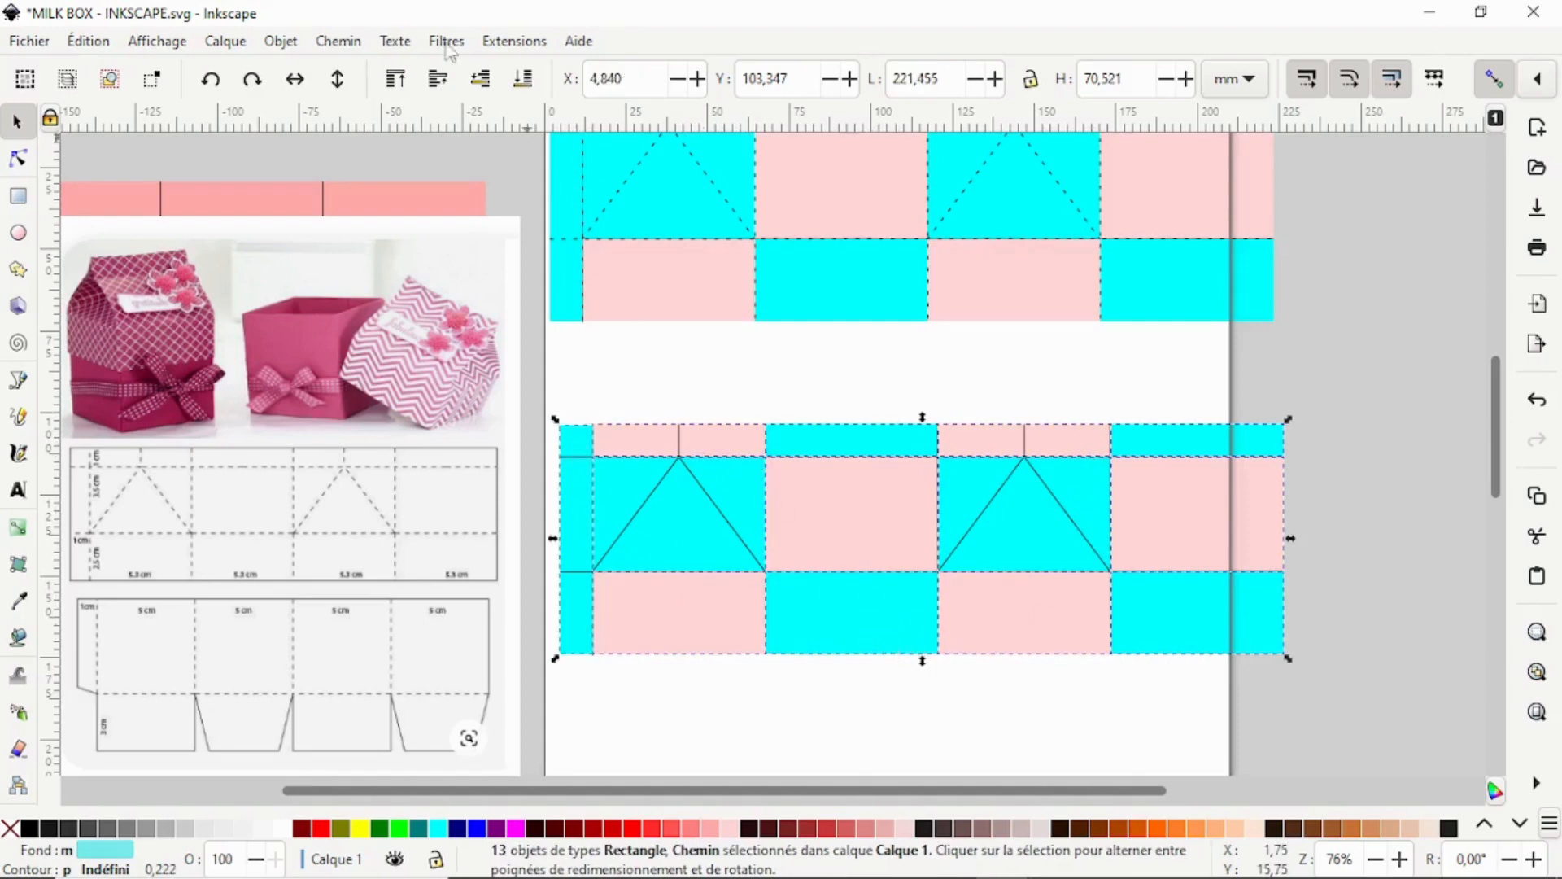
pyautogui.click(338, 41)
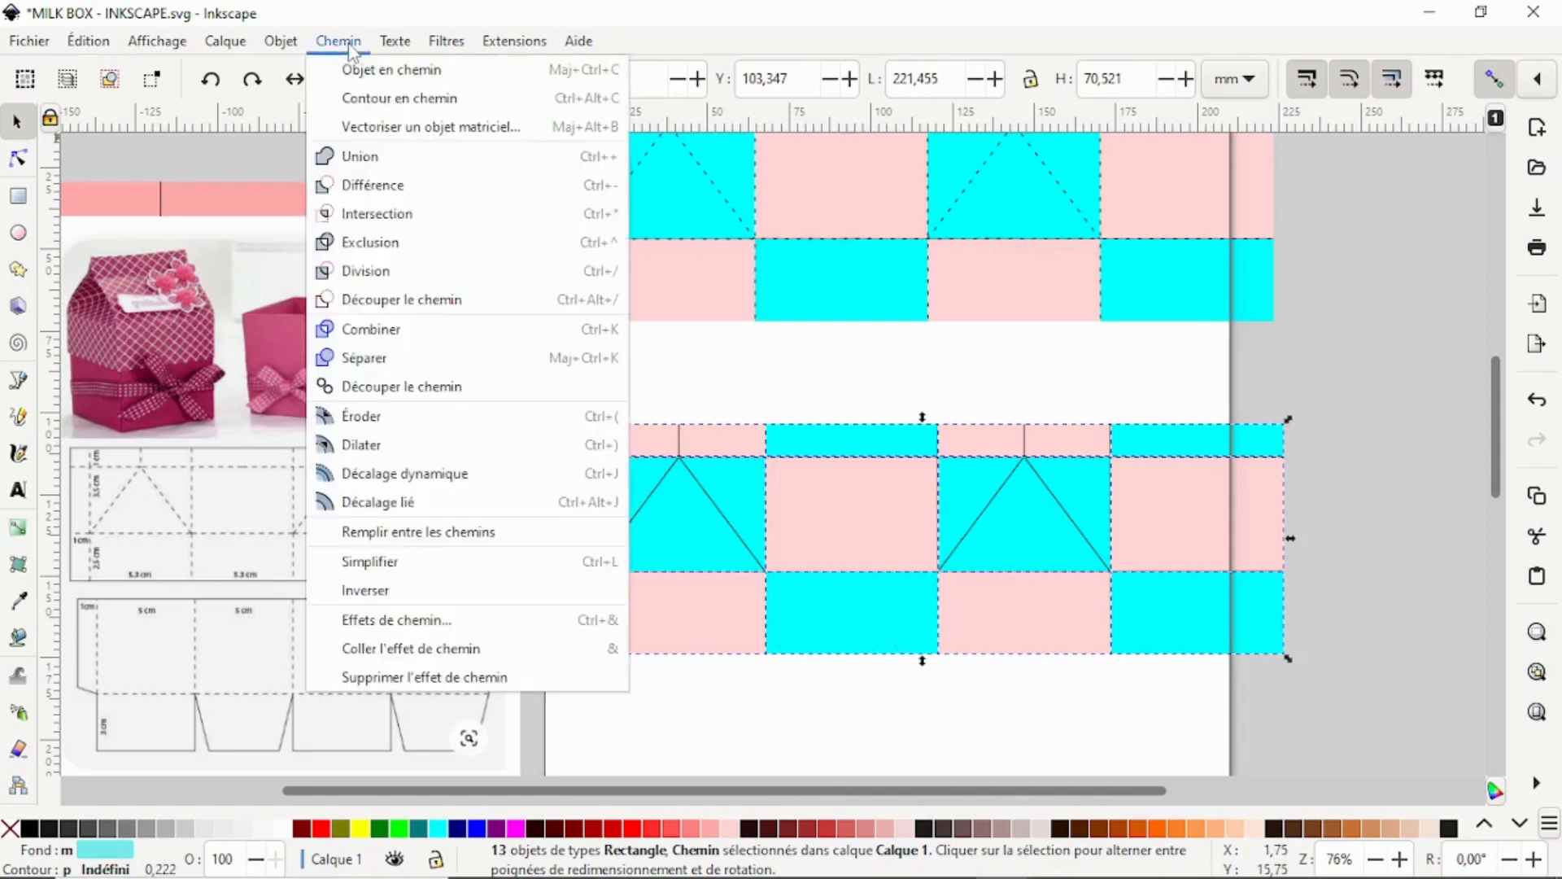
pyautogui.click(374, 157)
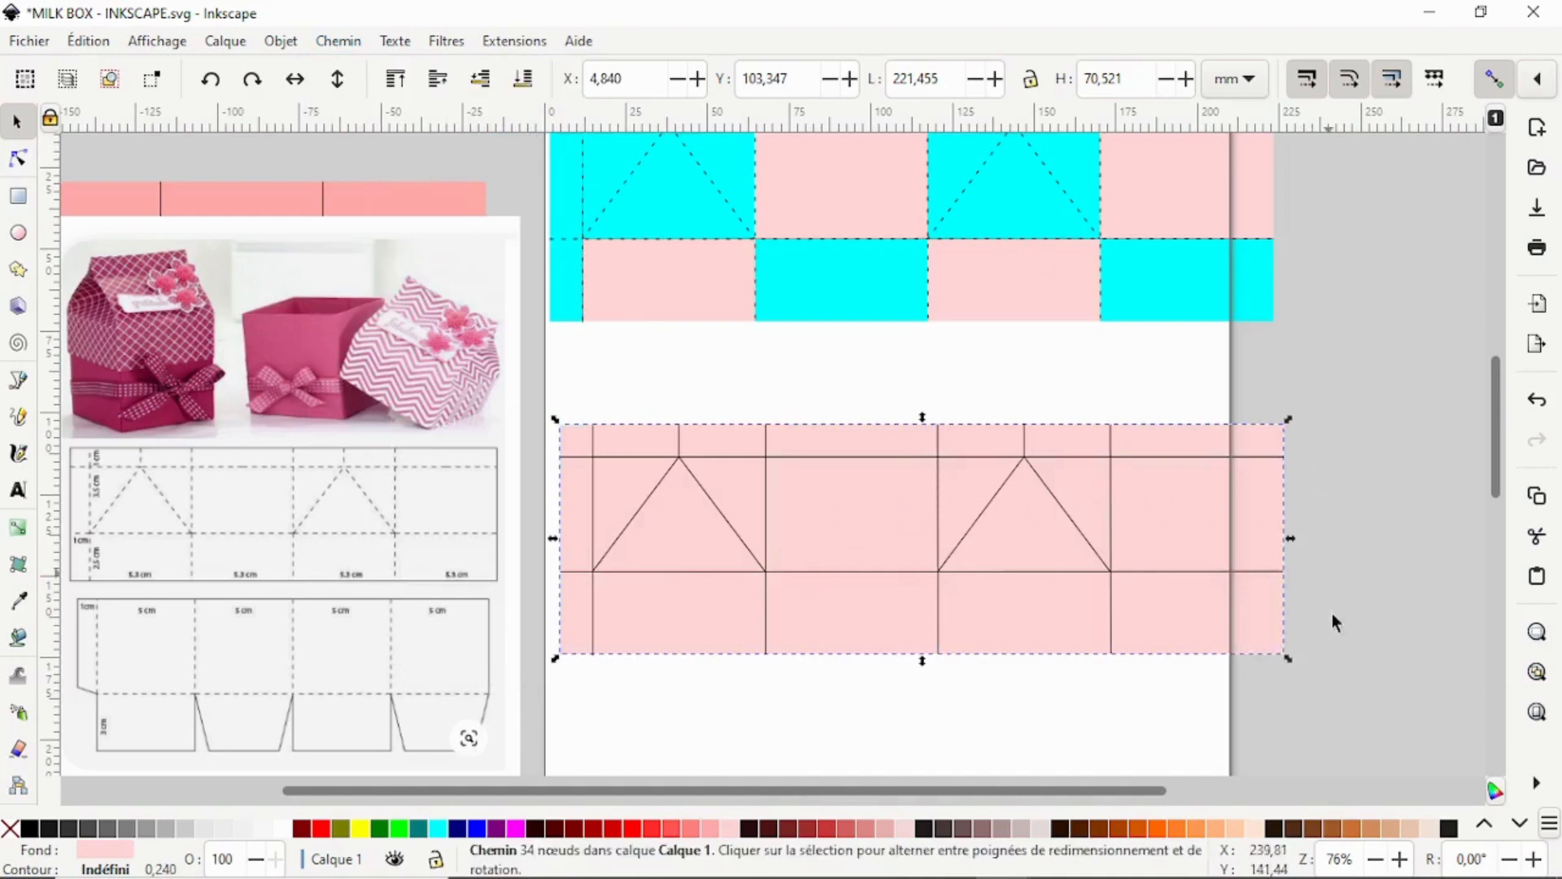
# Move the milk-box reference image from beside the page to the opposite side, clear of the templates
pyautogui.scroll(3, 1333, 620)
pyautogui.scroll(-3, 1335, 629)
pyautogui.scroll(5, 1224, 589)
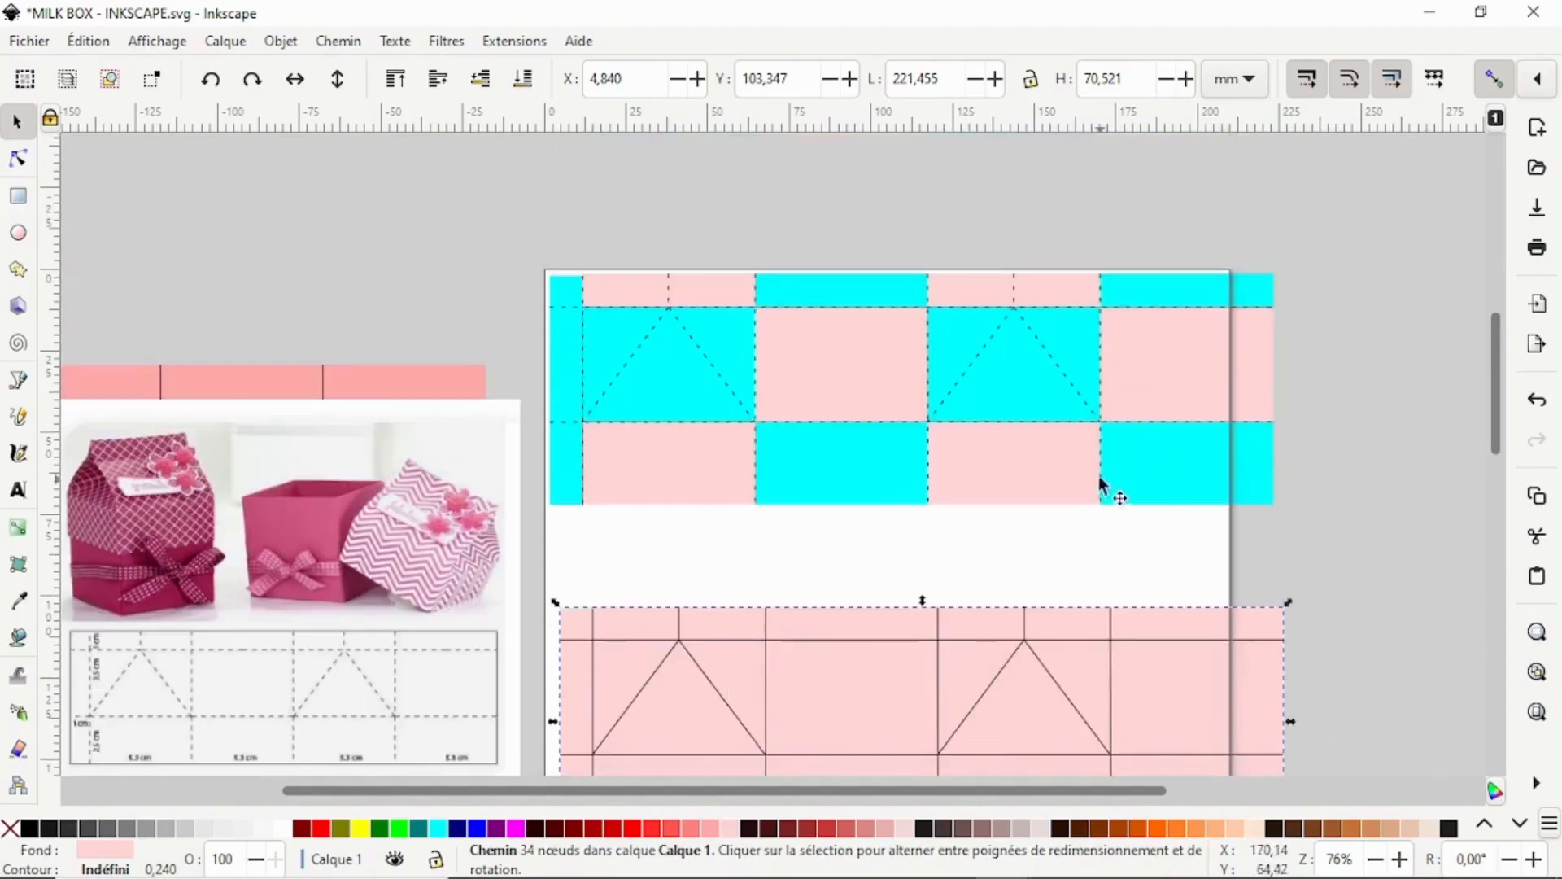
pyautogui.scroll(-5, 1307, 661)
pyautogui.scroll(-3, 1306, 661)
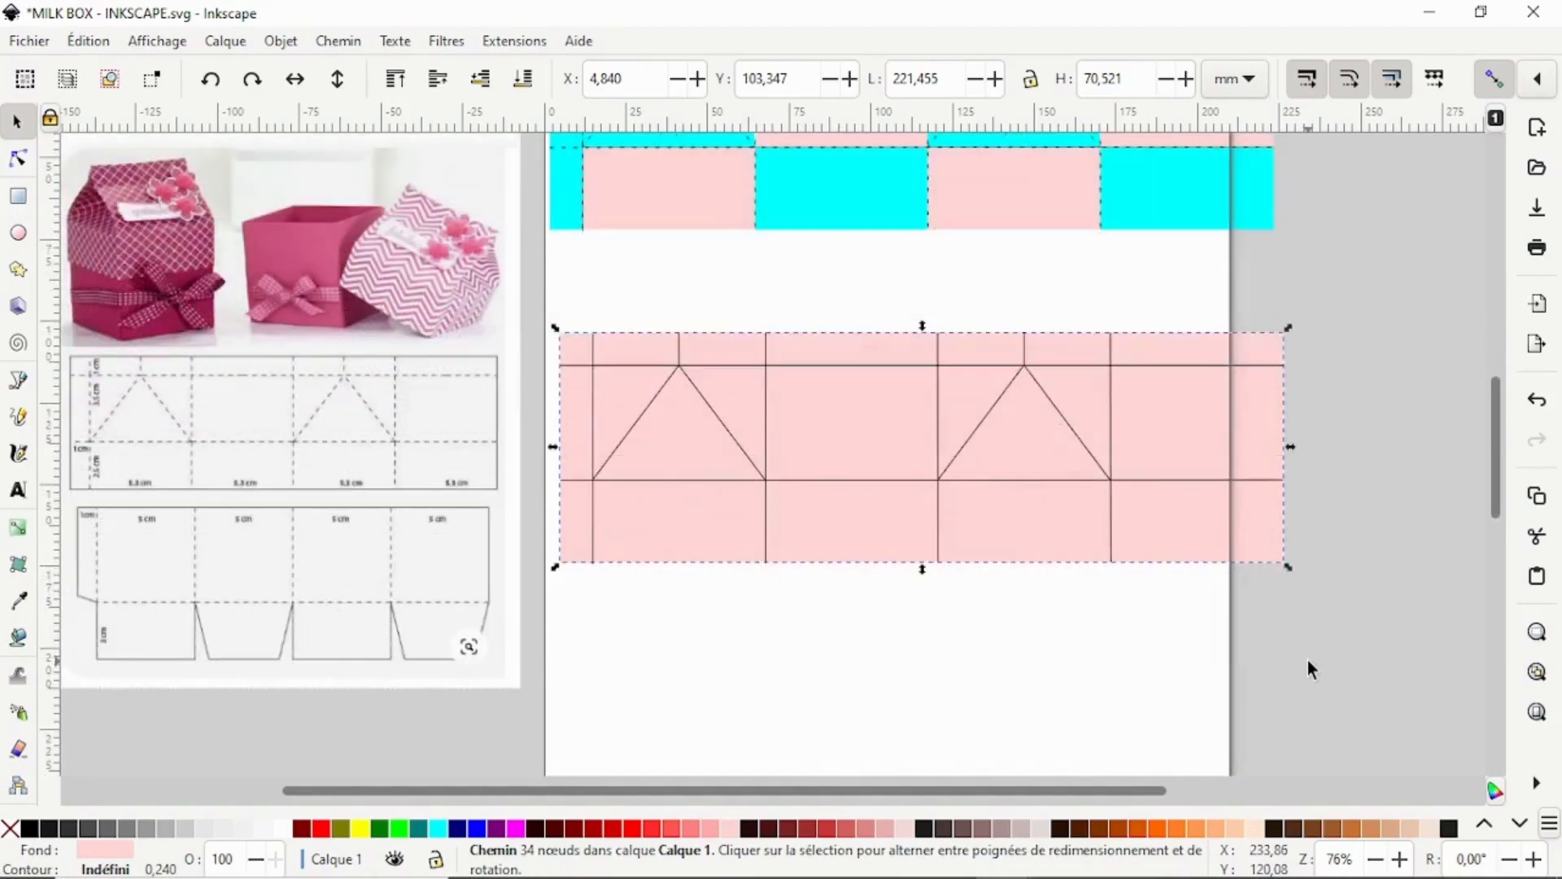
pyautogui.scroll(-3, 1307, 660)
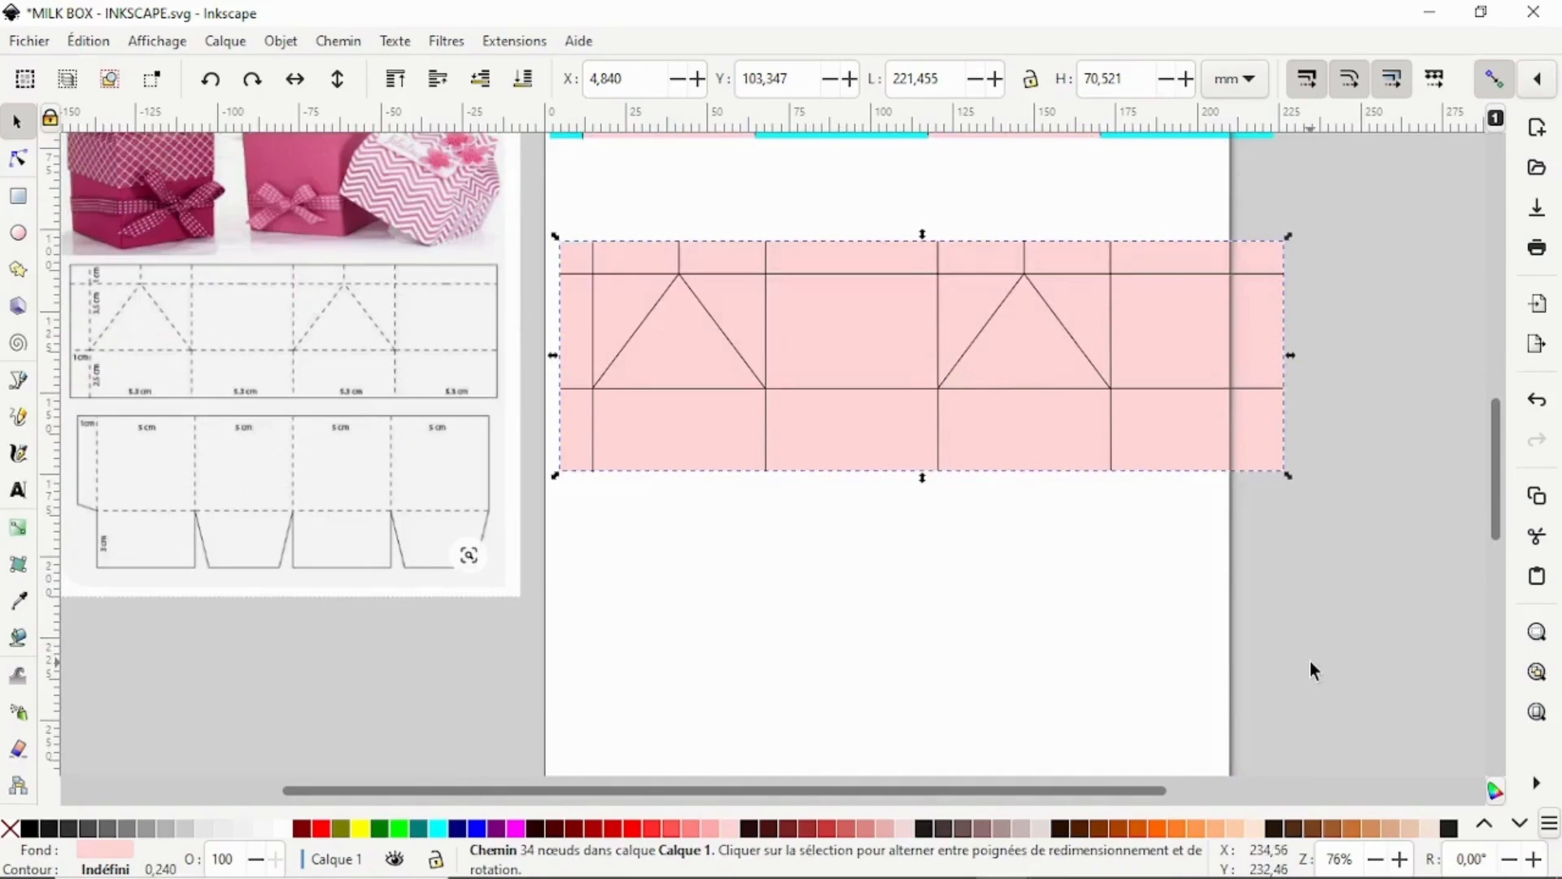
pyautogui.moveTo(377, 405); pyautogui.dragTo(1288, 467)
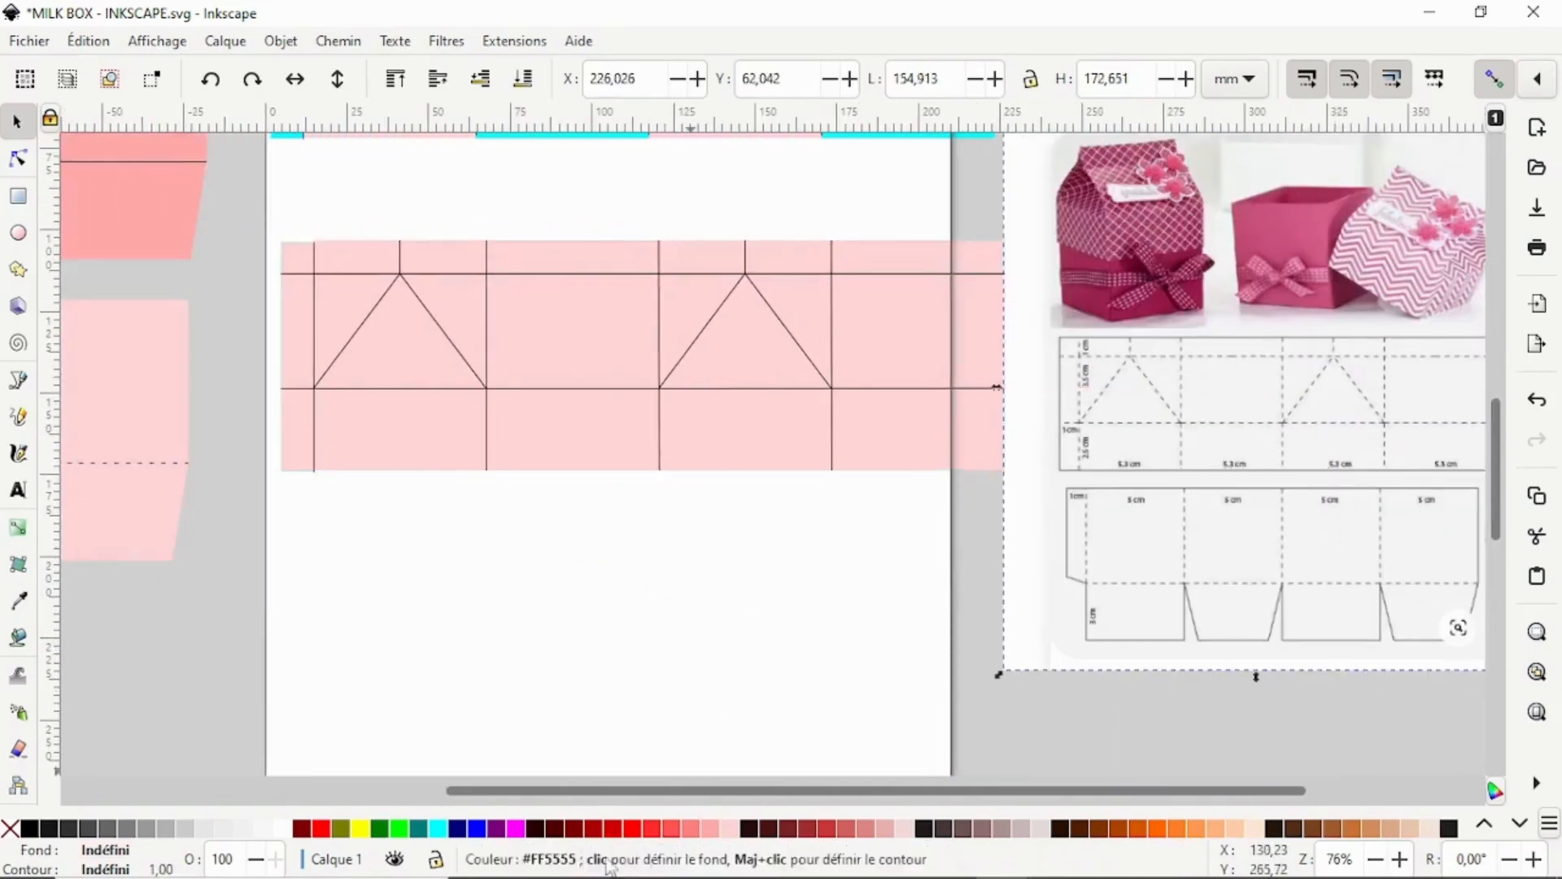
# Recolour the merged lower lid with the darker pink used on the solid-line box base
pyautogui.moveTo(584, 793); pyautogui.dragTo(279, 790)
pyautogui.scroll(5, 967, 661)
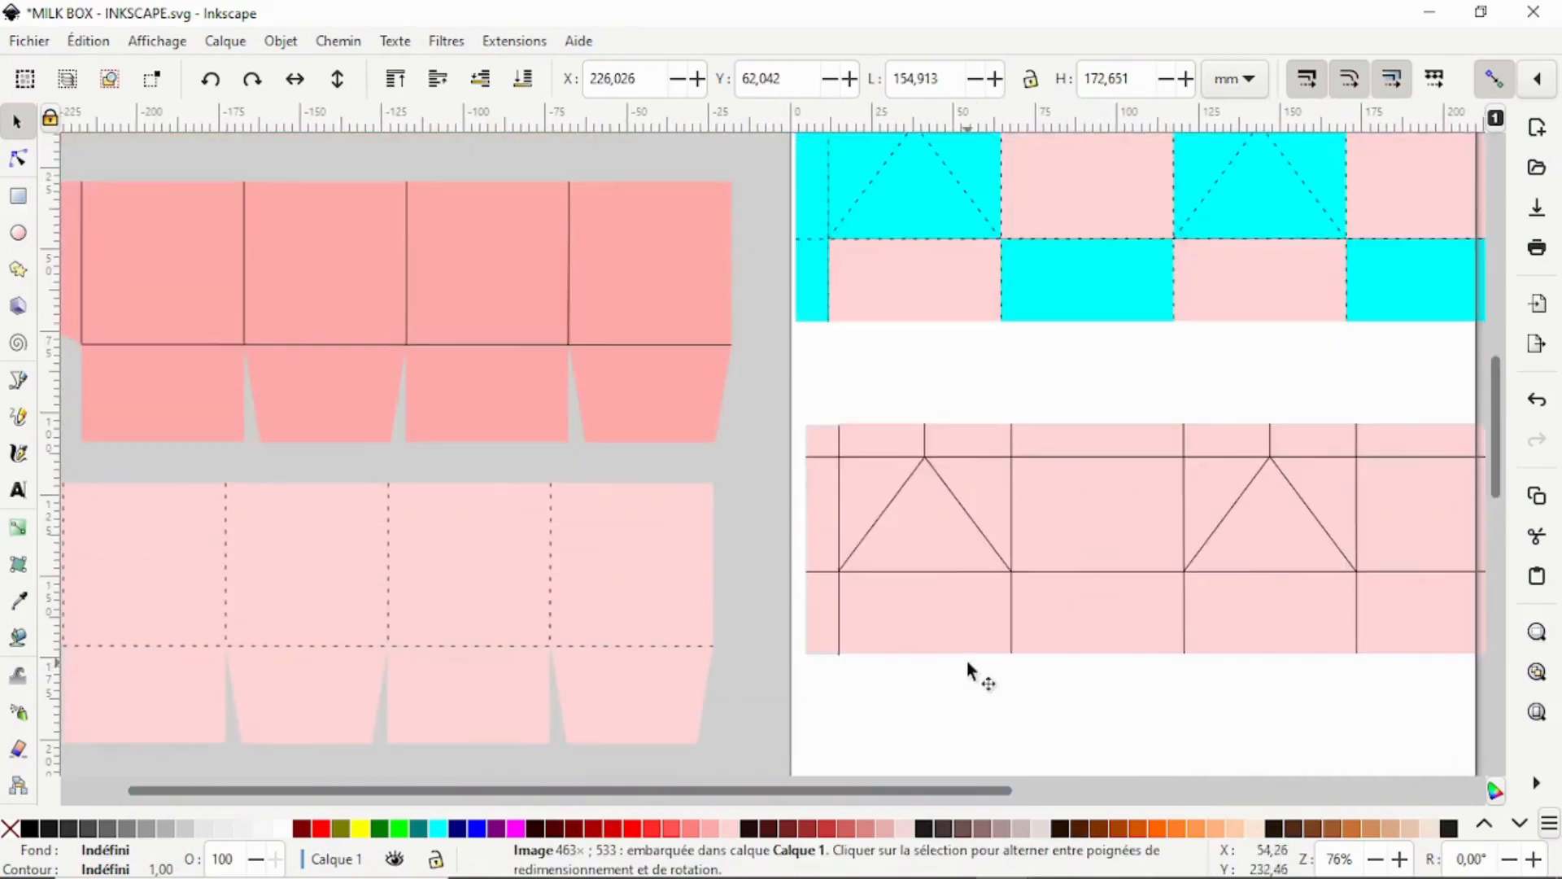
pyautogui.scroll(-2, 966, 661)
pyautogui.click(1050, 511)
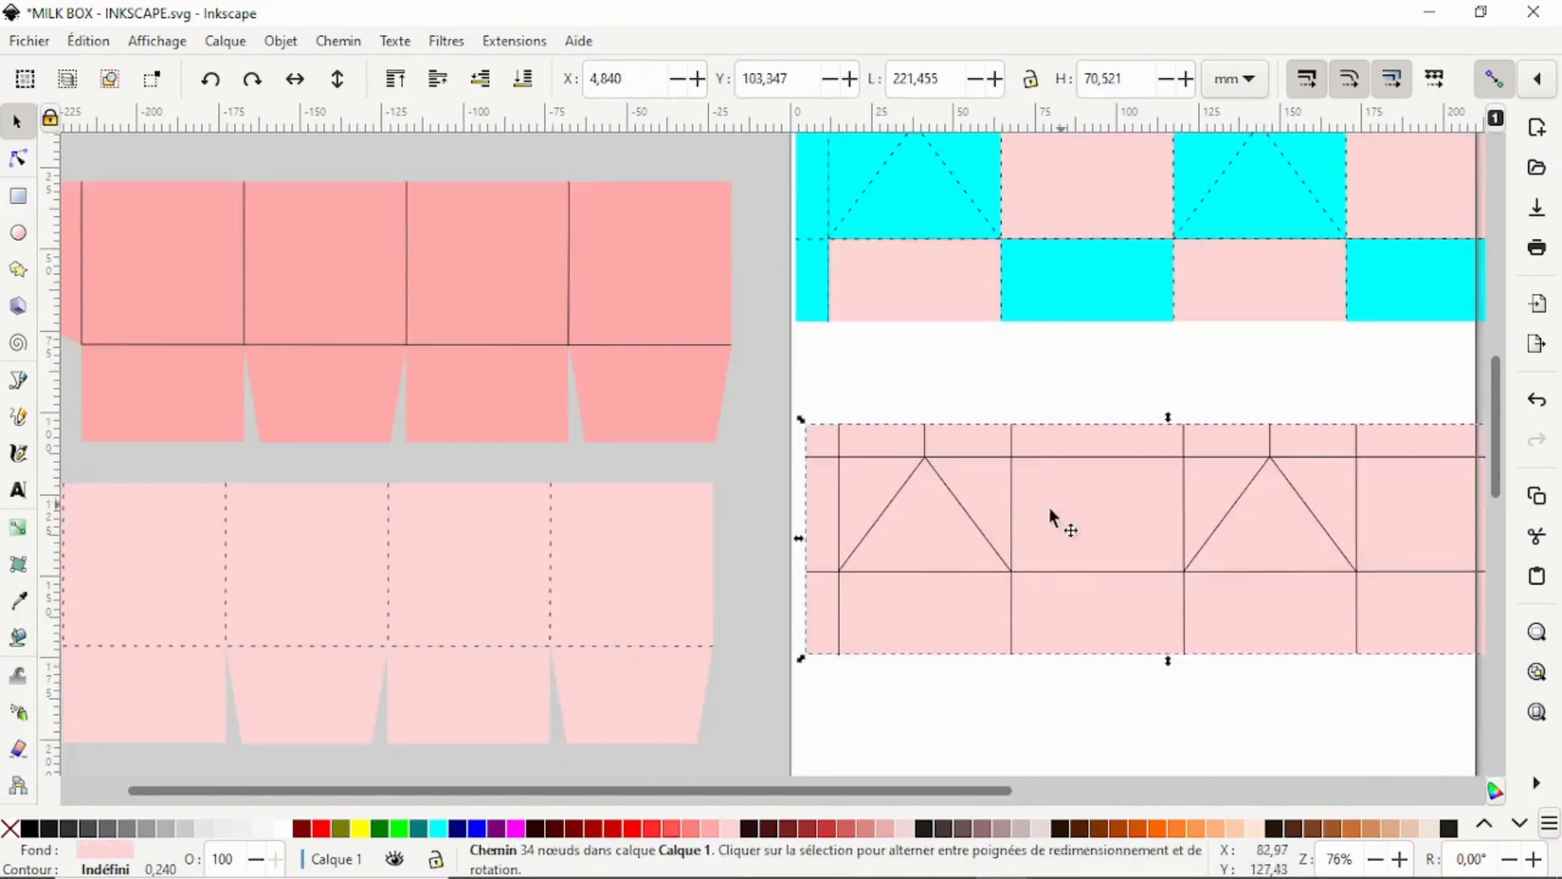
pyautogui.click(709, 828)
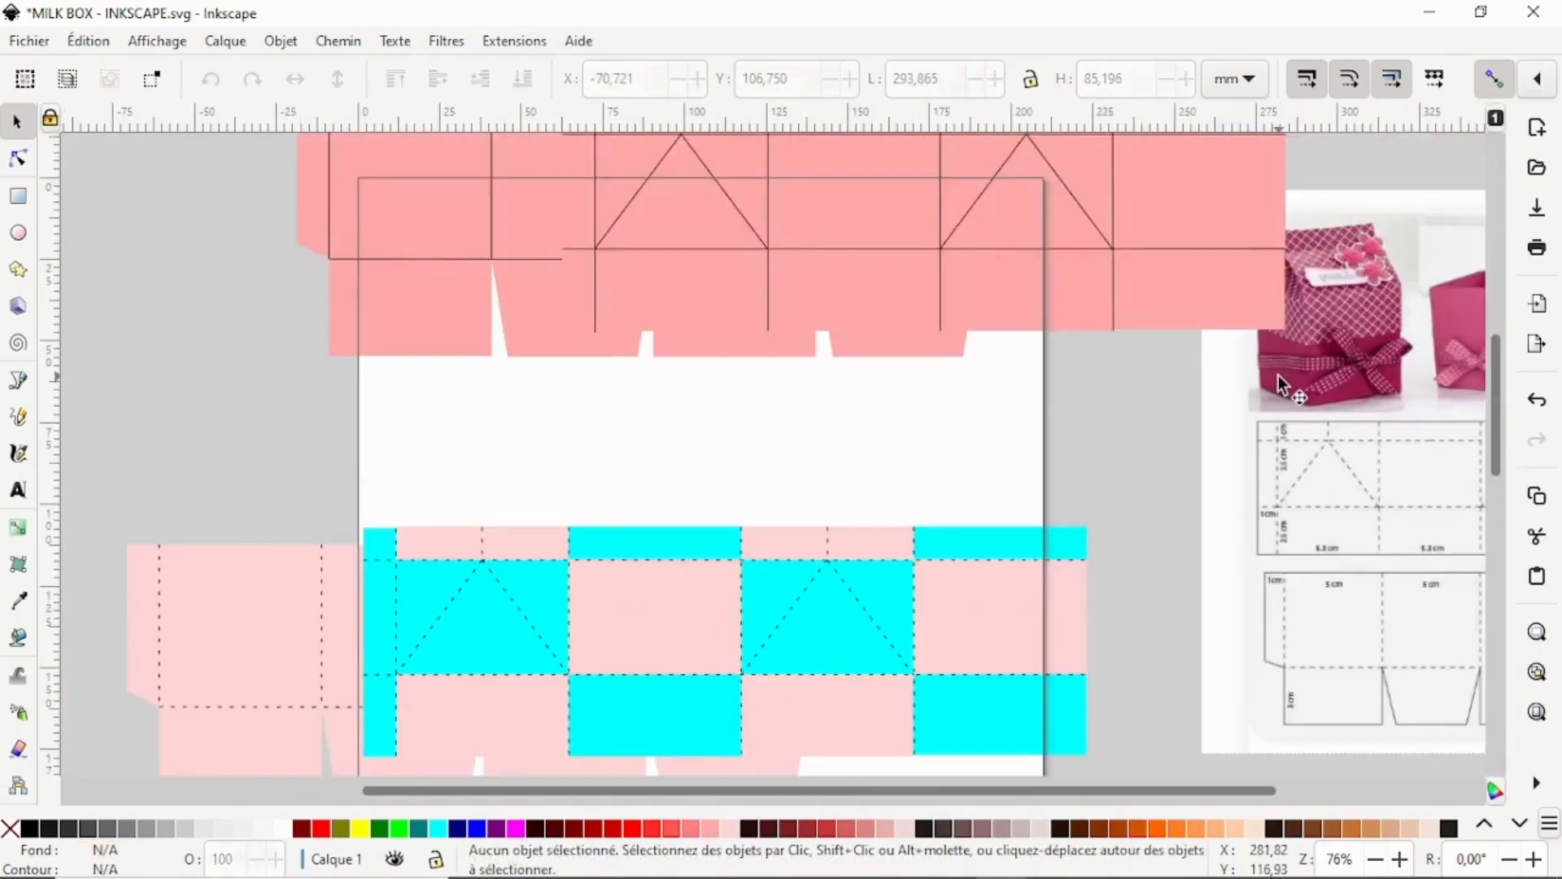
# Arrange the solid-line templates across the top of the page with the dashed templates below them, and save the document
pyautogui.moveTo(606, 580); pyautogui.dragTo(678, 574)
pyautogui.moveTo(715, 287); pyautogui.dragTo(570, 367)
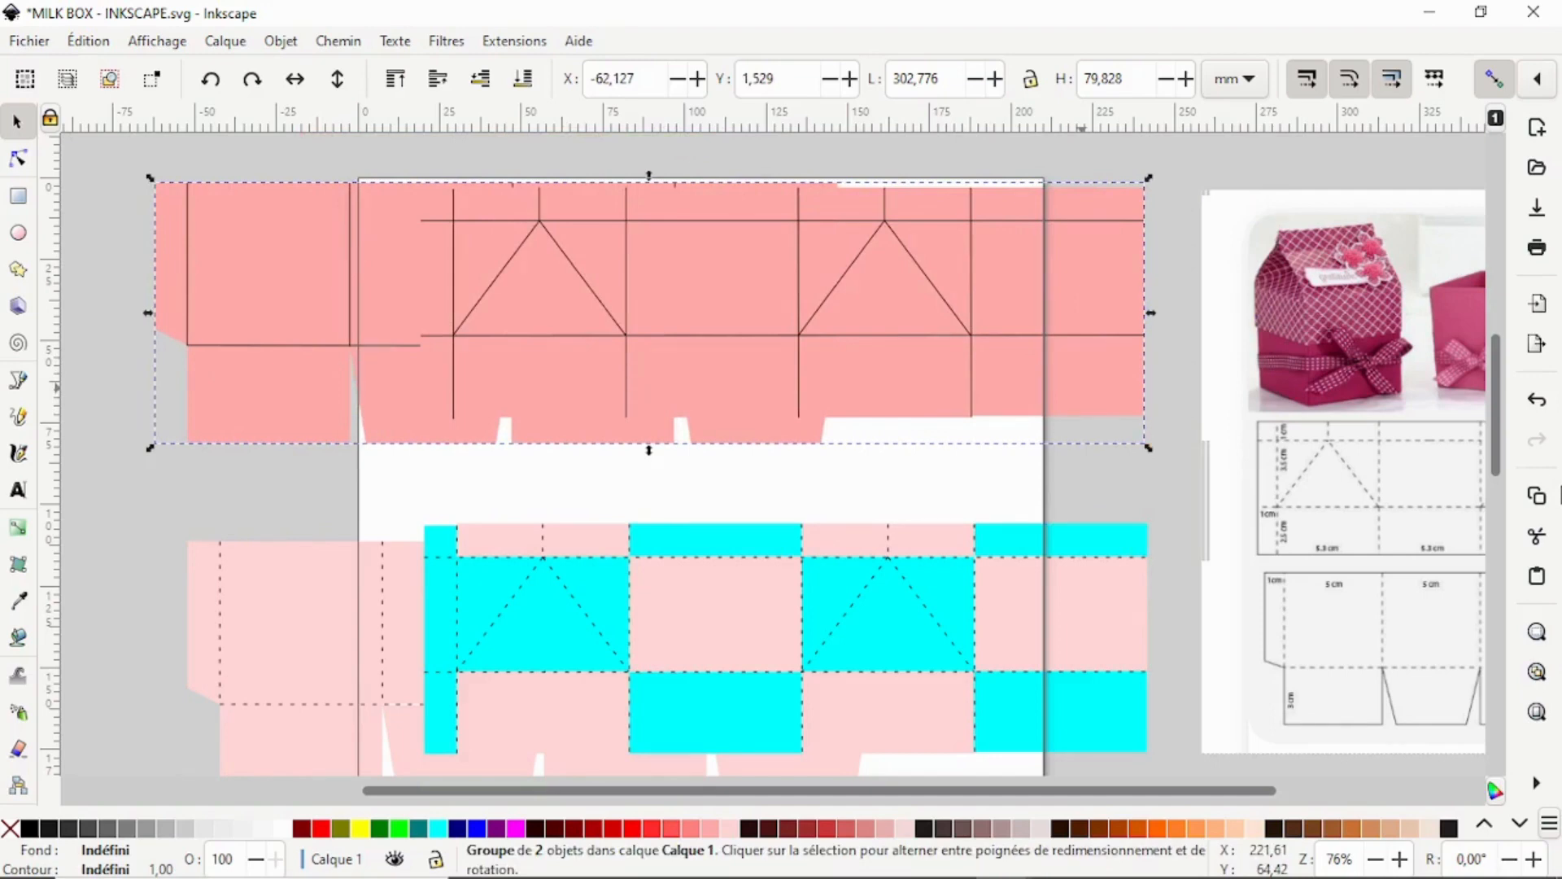
pyautogui.hotkey('ctrl', 's')
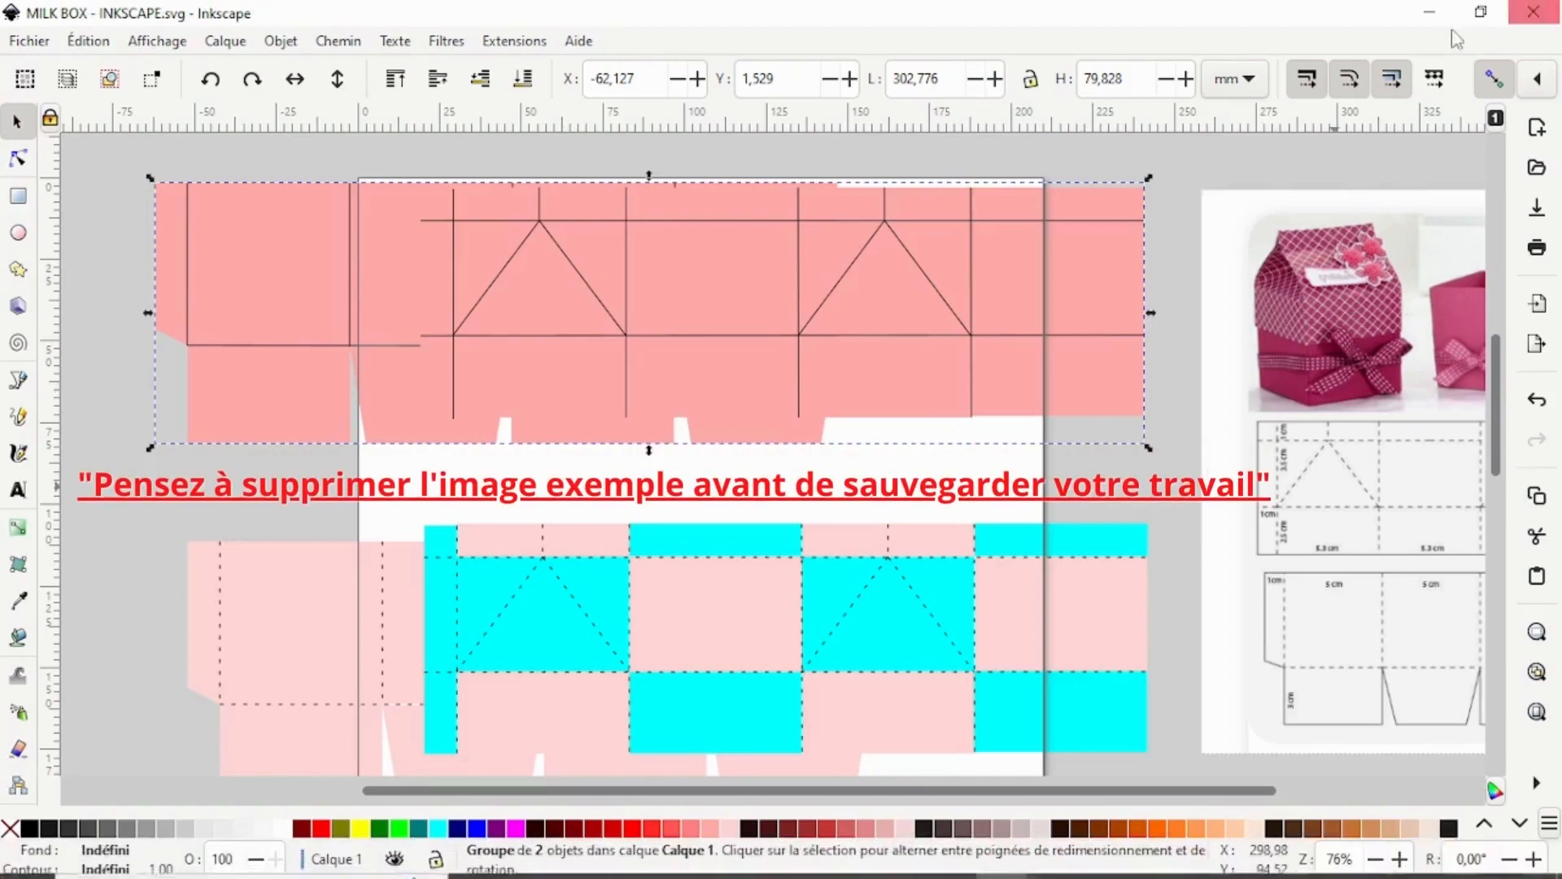